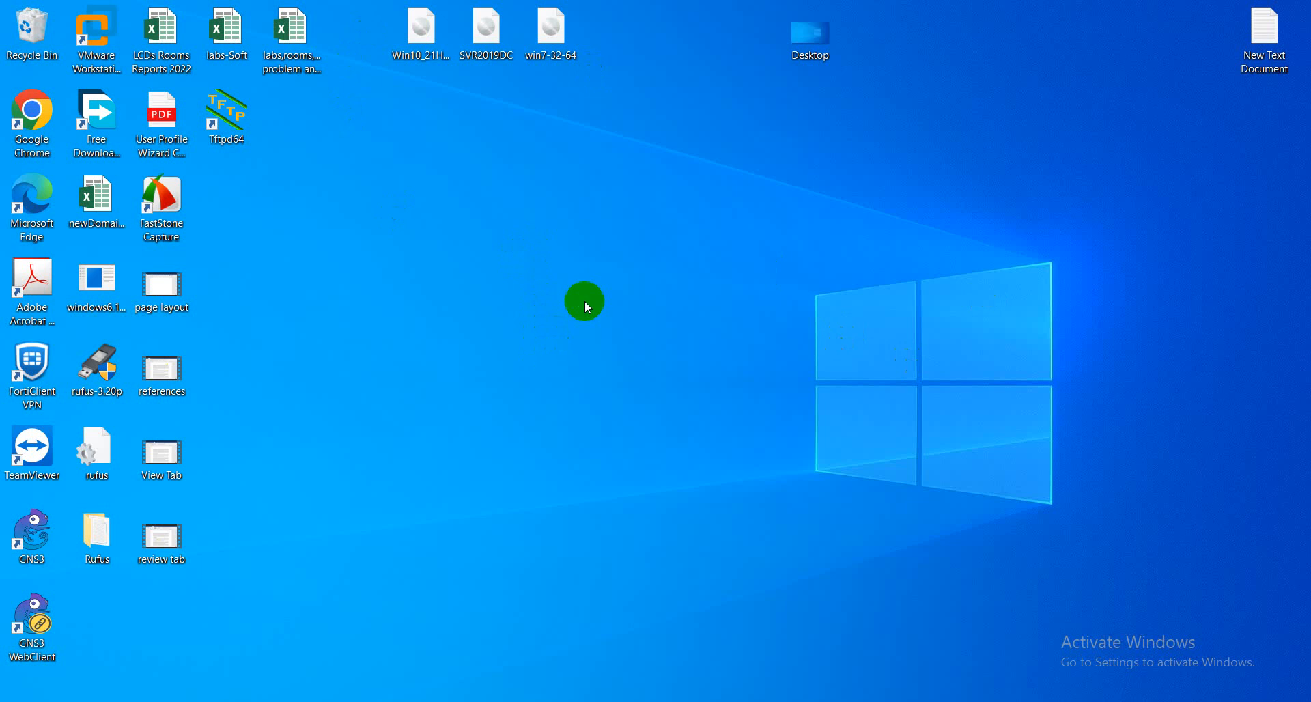
- Create a new Microsoft Excel worksheet file on the desktop with its default name, then open it in a maximized window
right_click(486, 252)
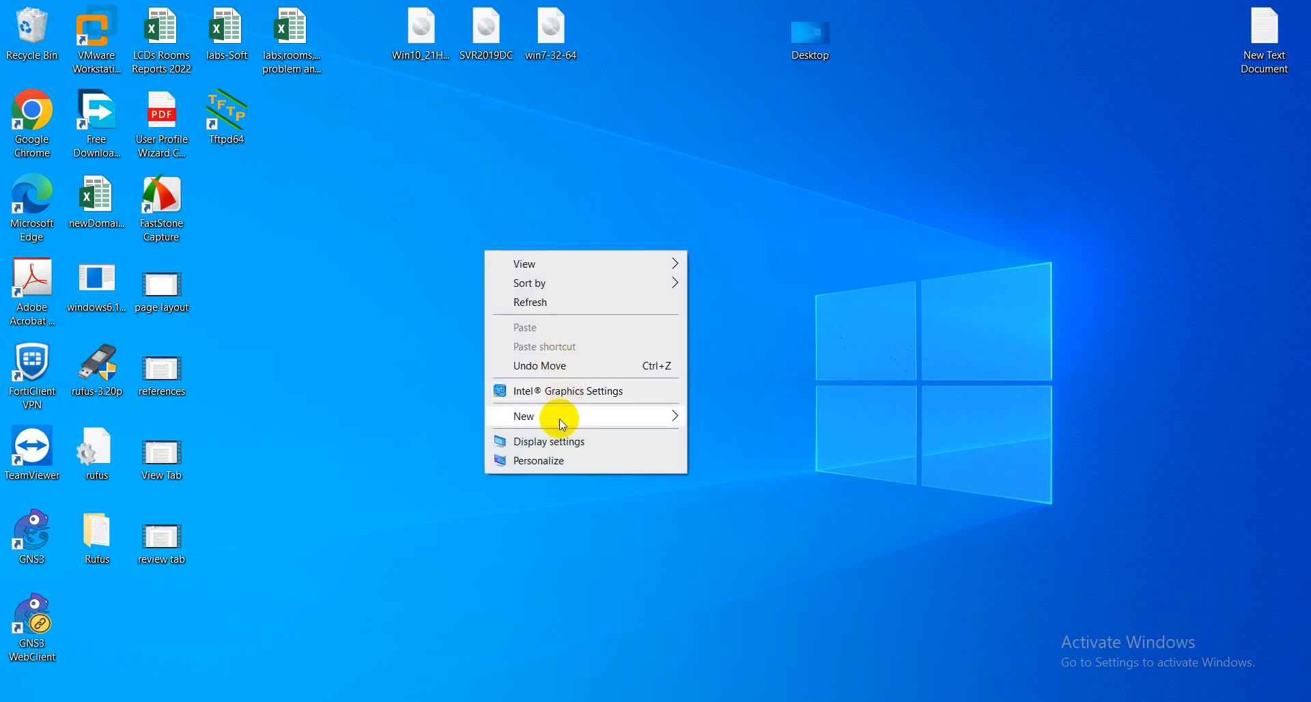
mouse_move(560, 421)
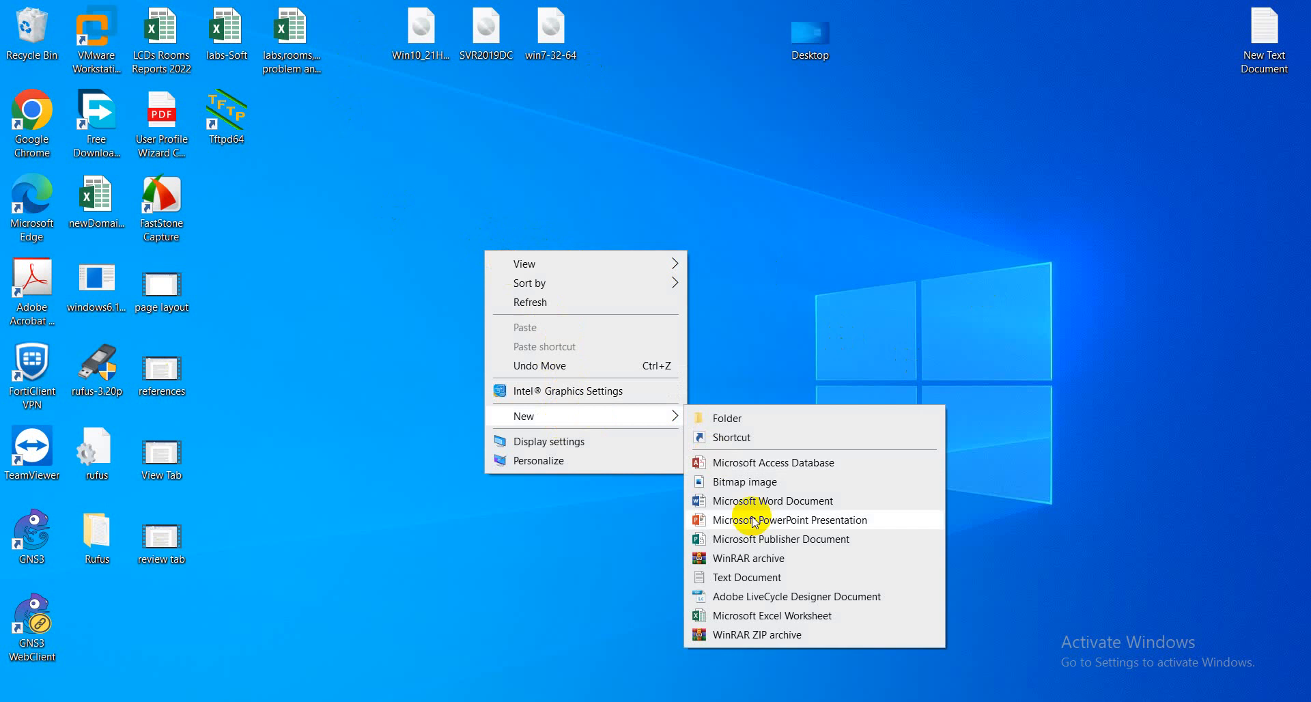
click(776, 616)
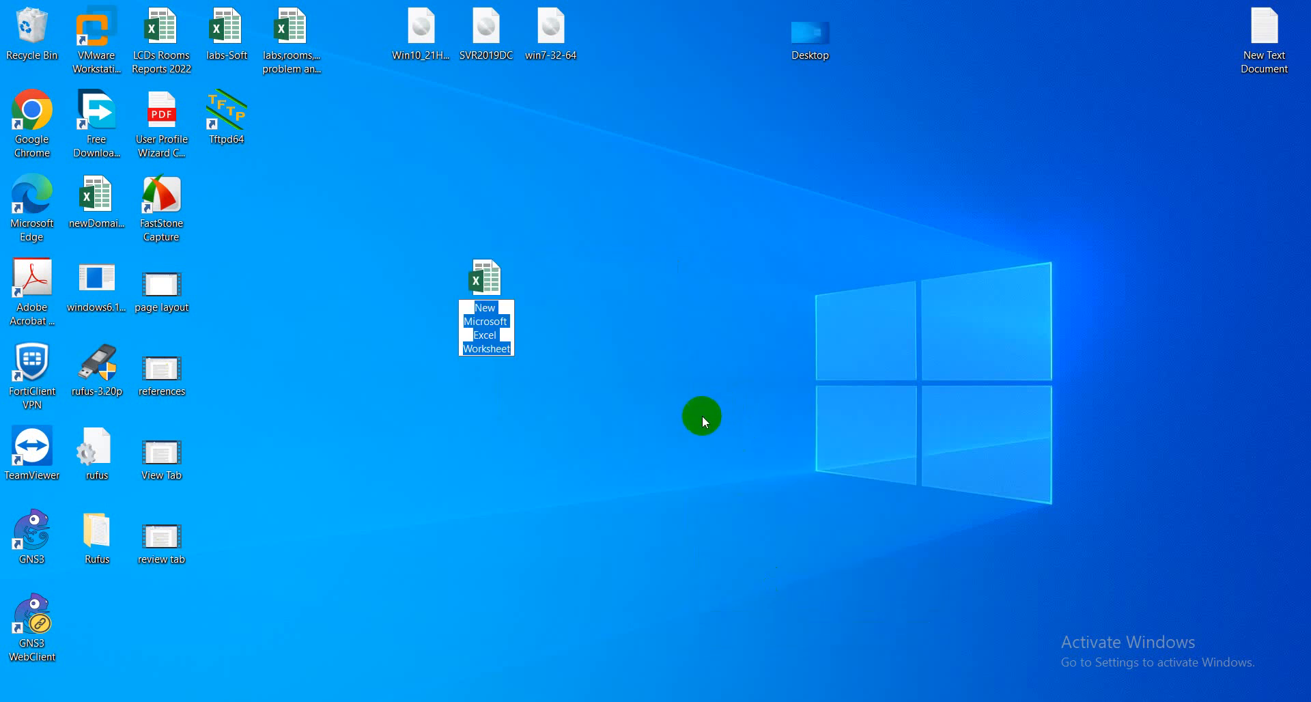
key(Return)
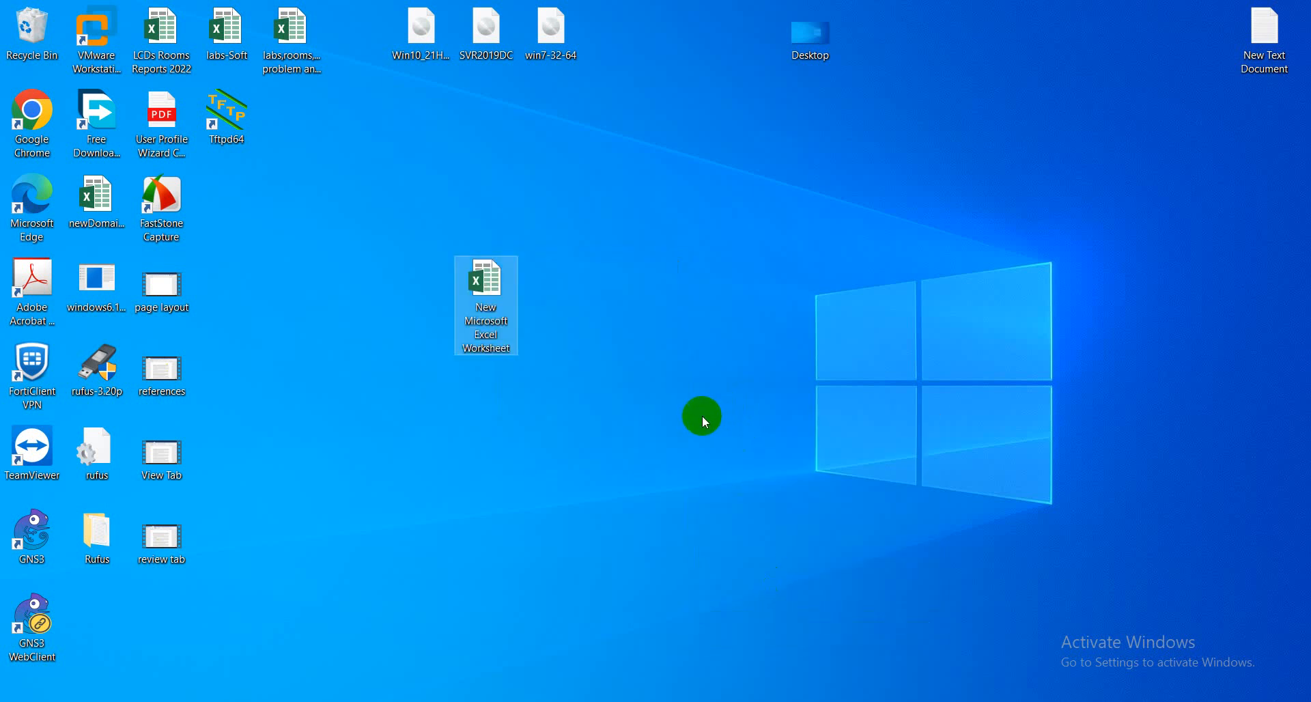
double_click(506, 307)
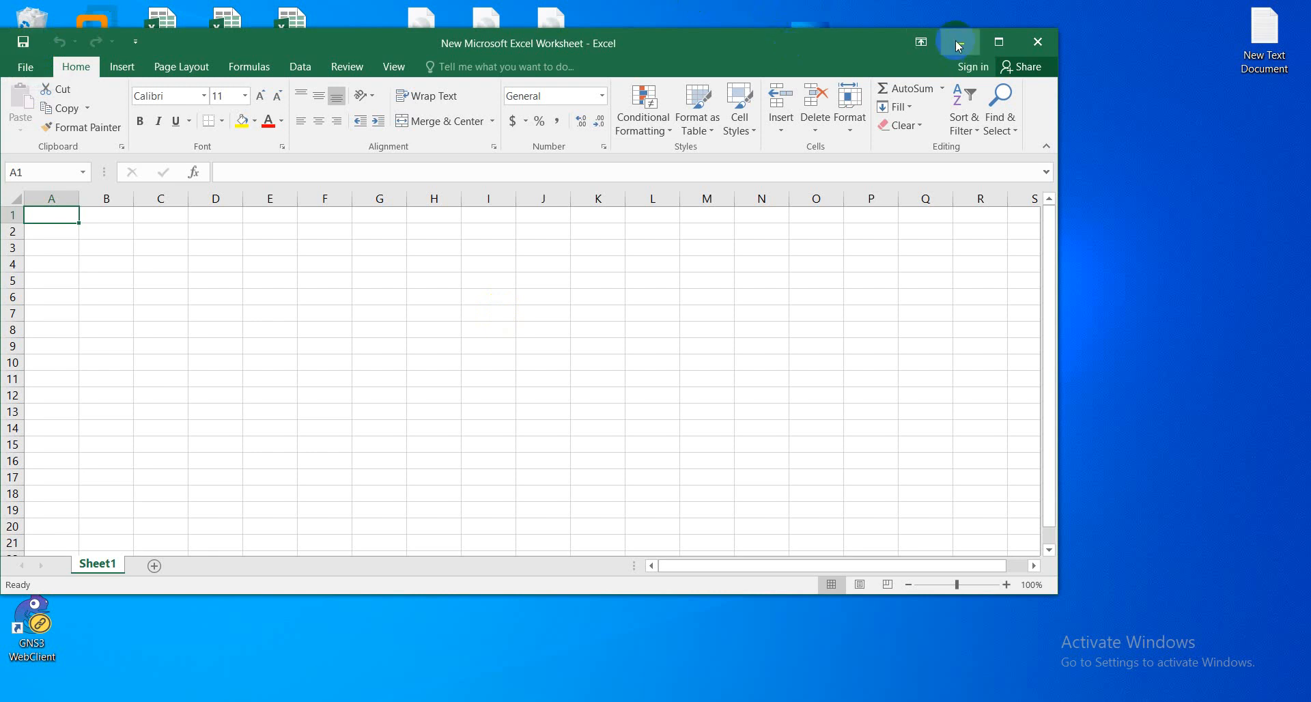
click(998, 42)
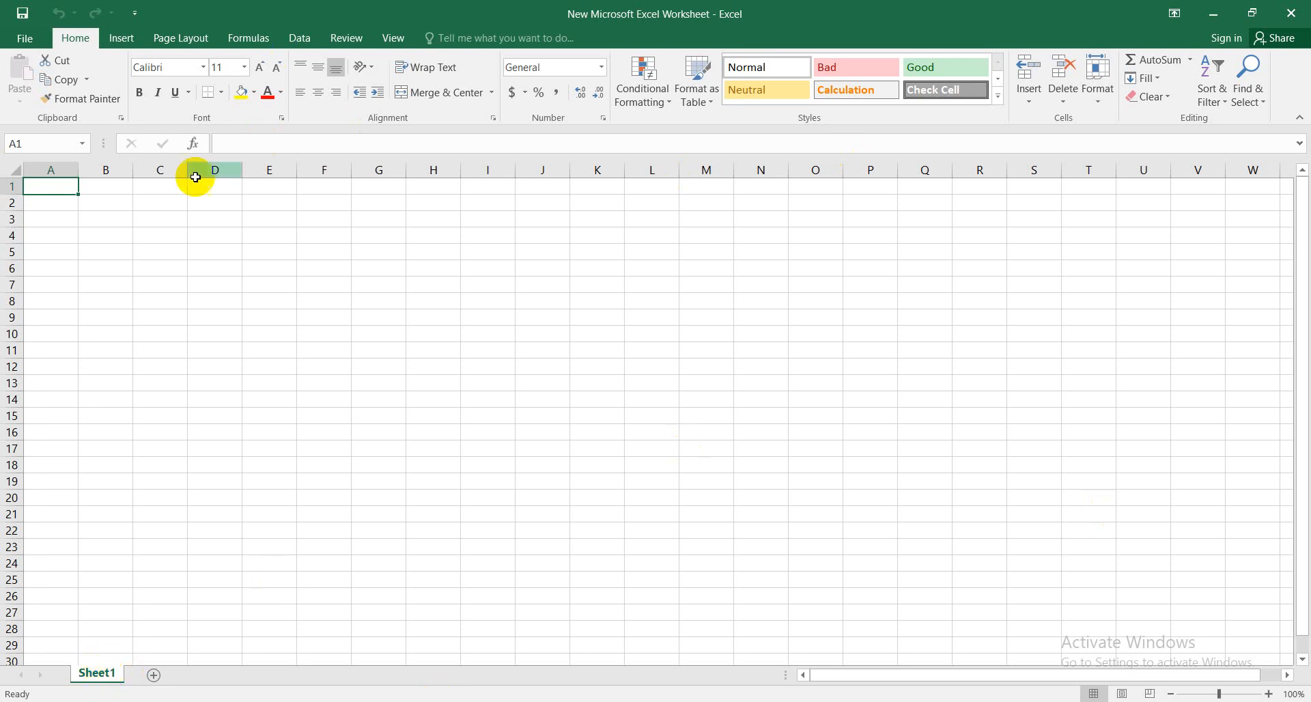
- Rename the workbook's only worksheet as my-sheet
right_click(100, 678)
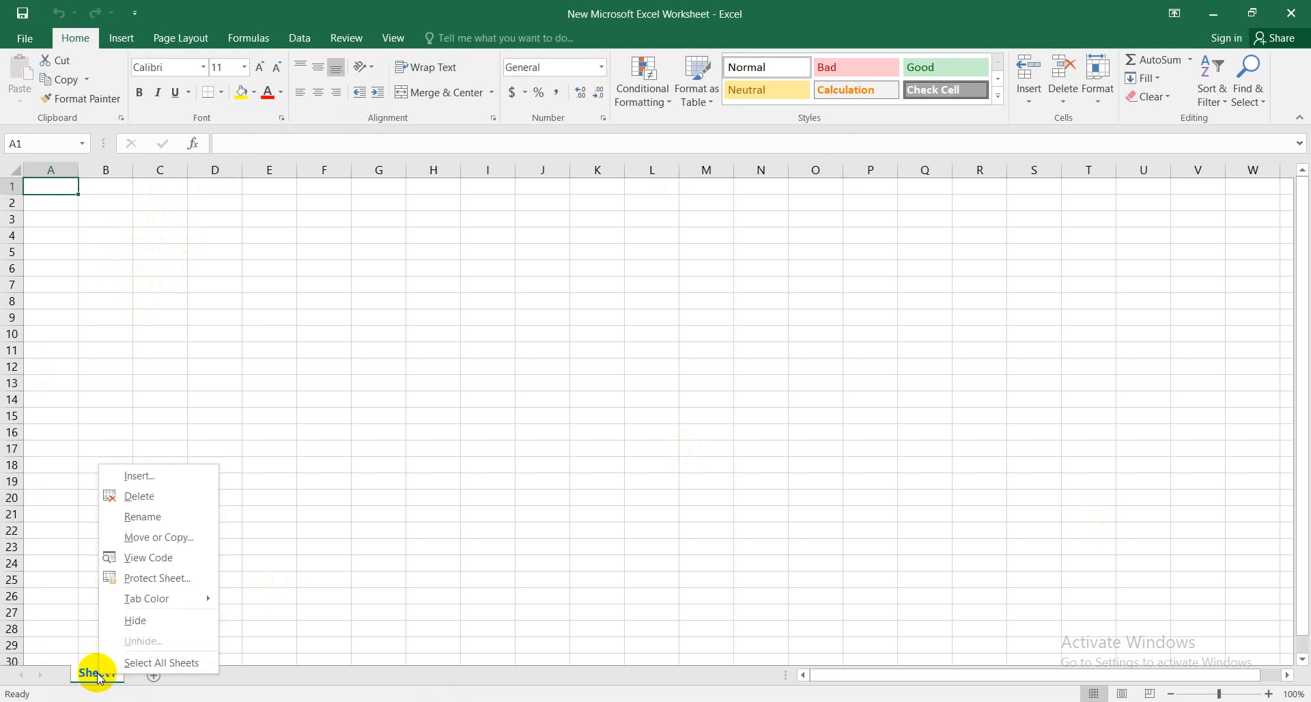
click(152, 518)
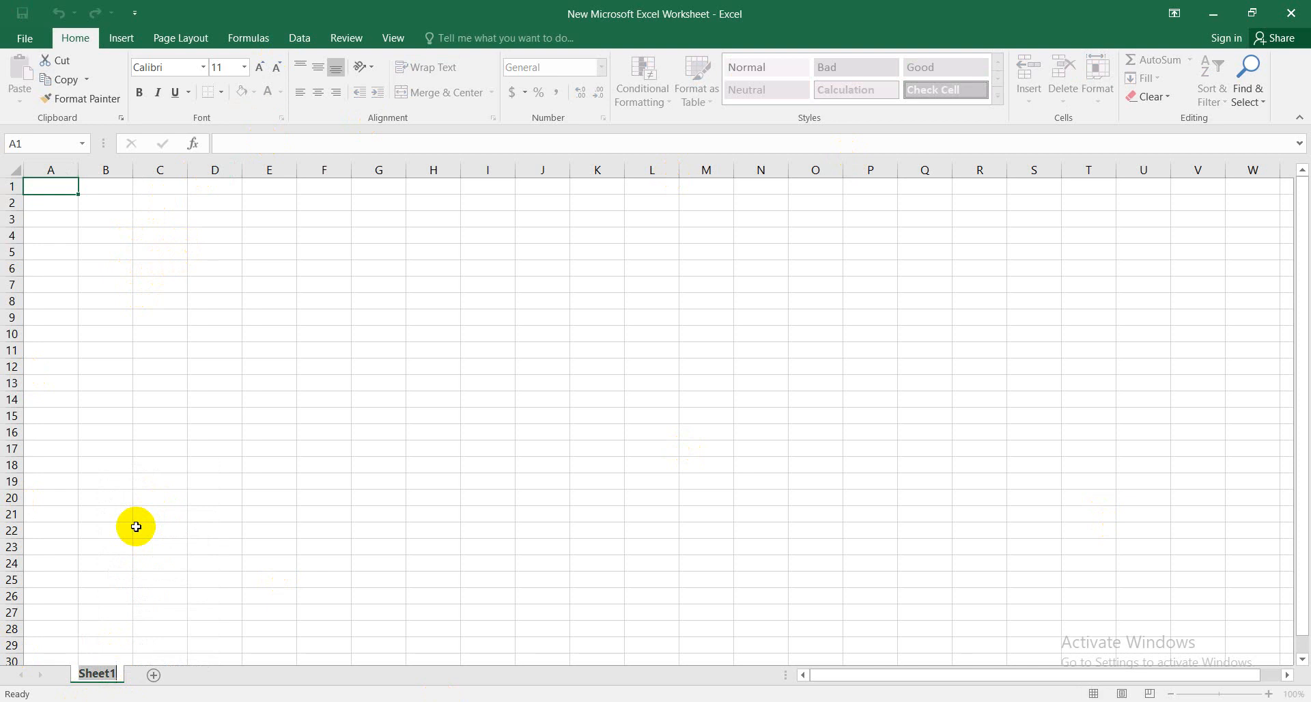
text(my)
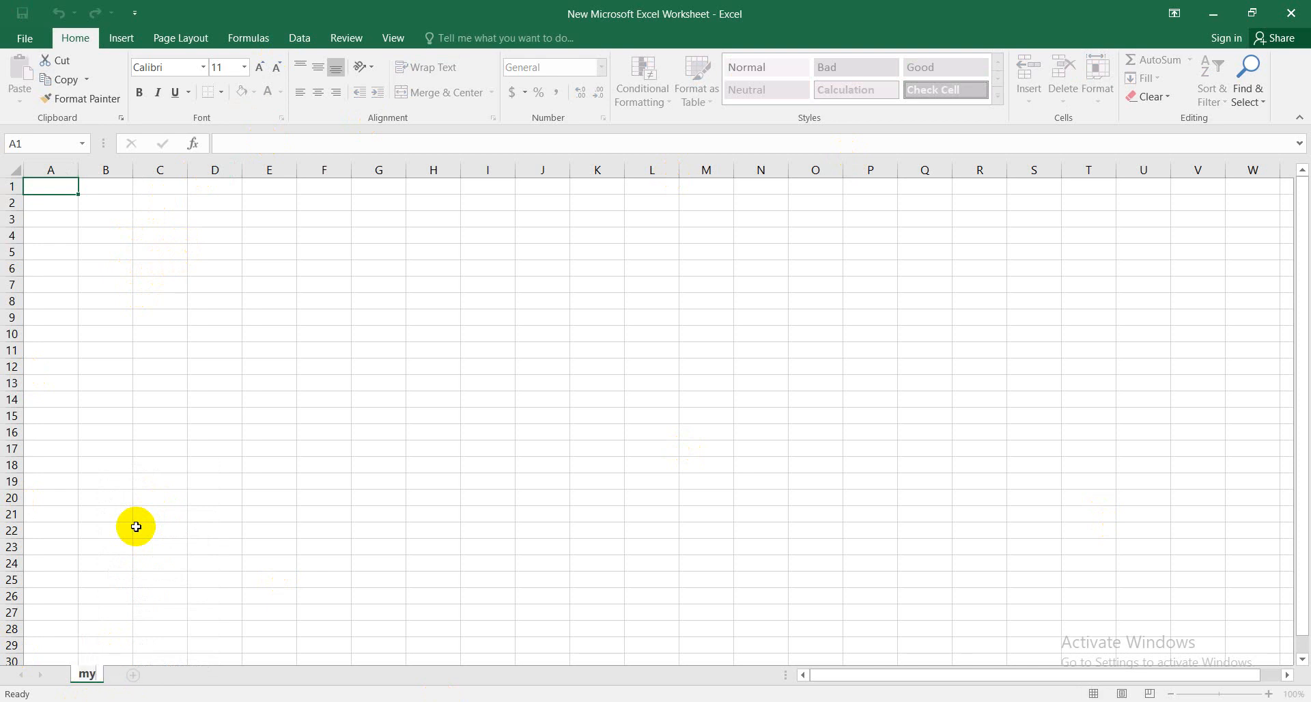
text(-sheet)
key(Return)
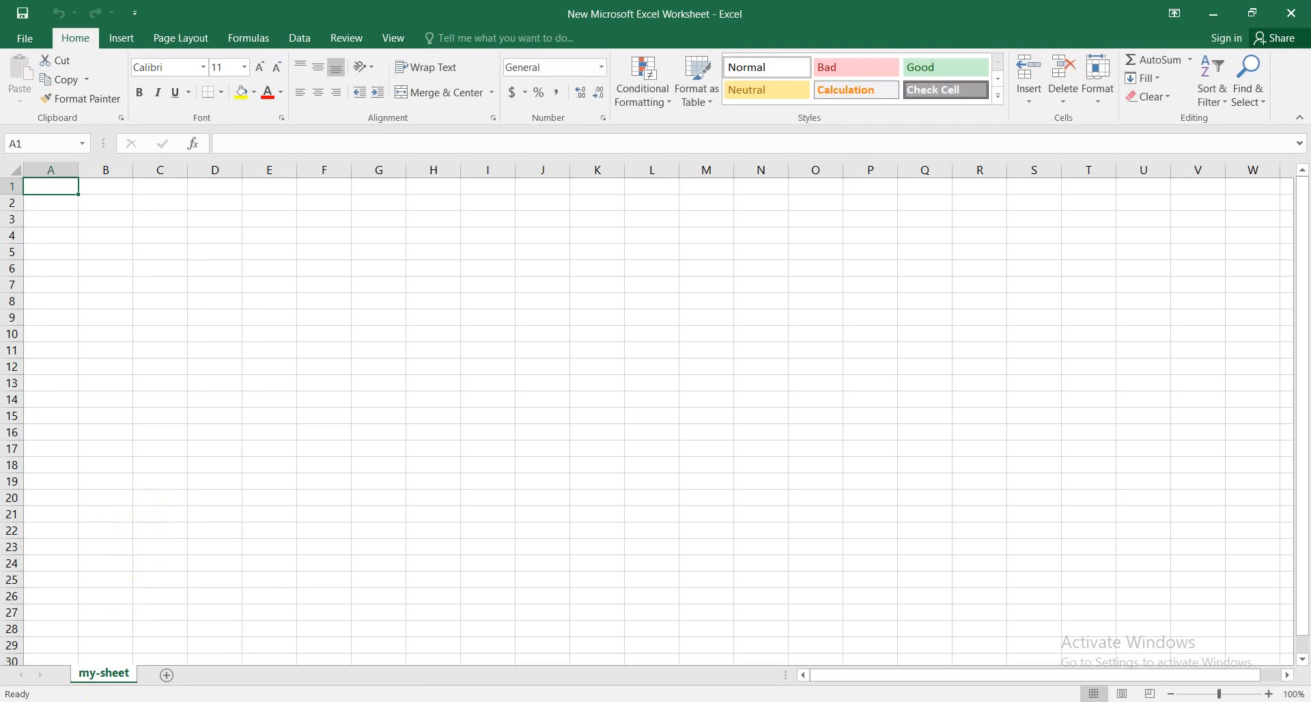
- Add a second worksheet after my-sheet and rename it as my-sheet2
click(168, 676)
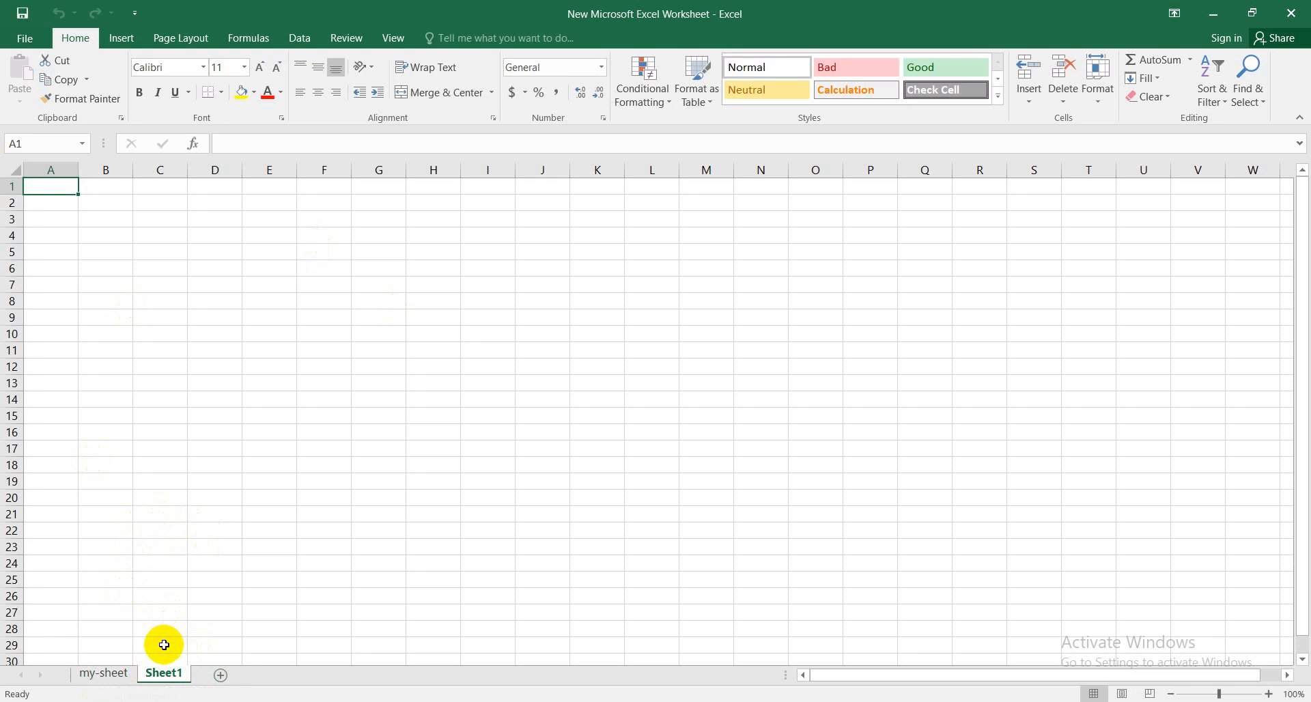
right_click(174, 678)
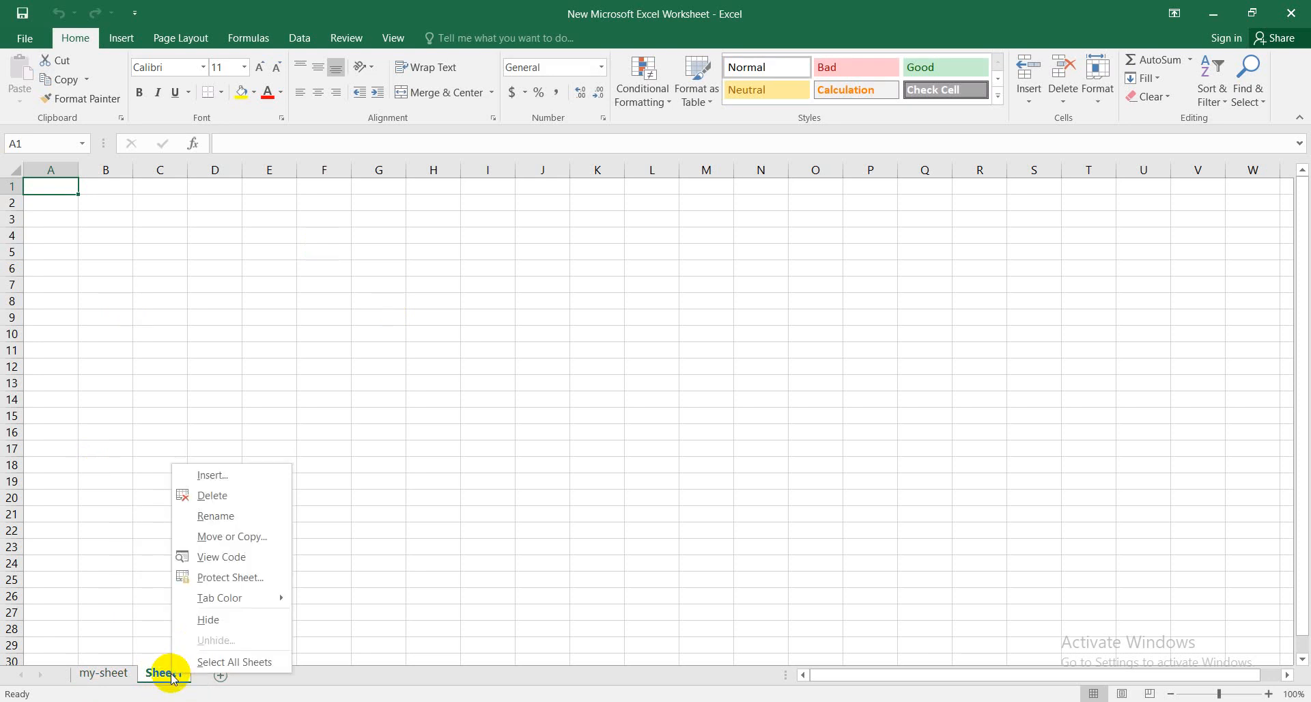
click(210, 516)
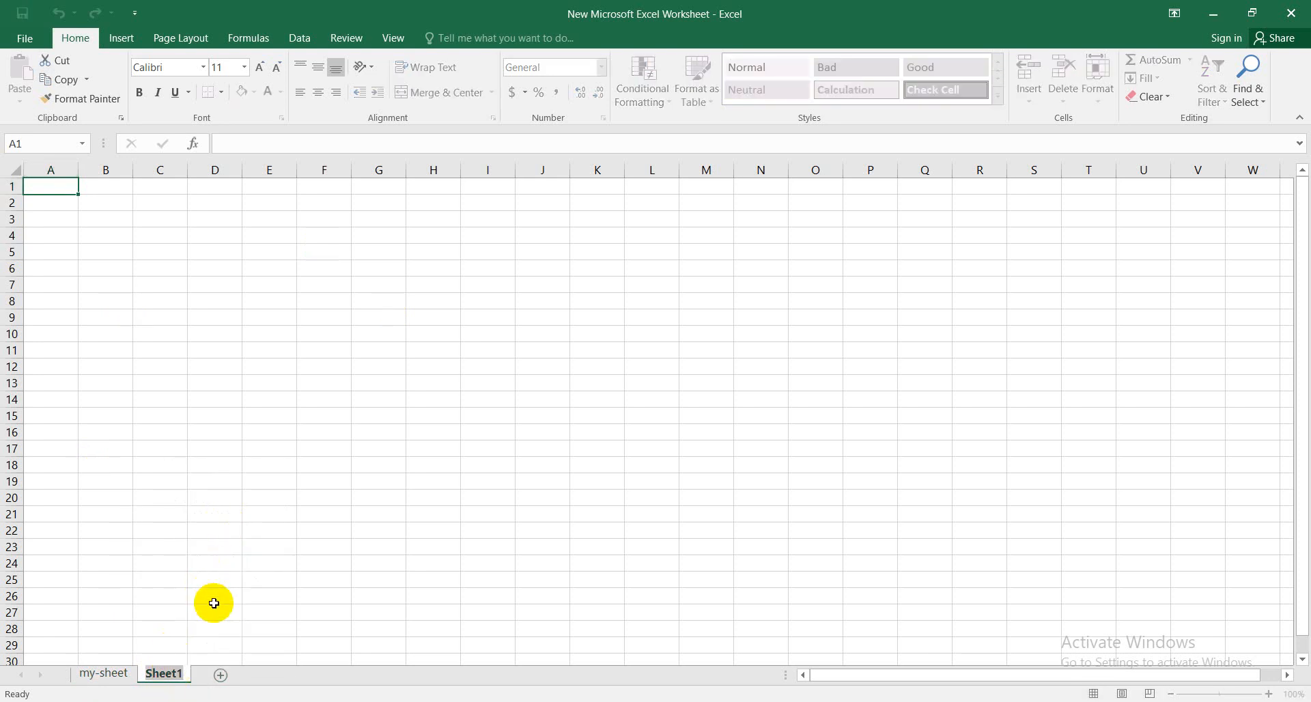
text(my-sheet2)
key(Return)
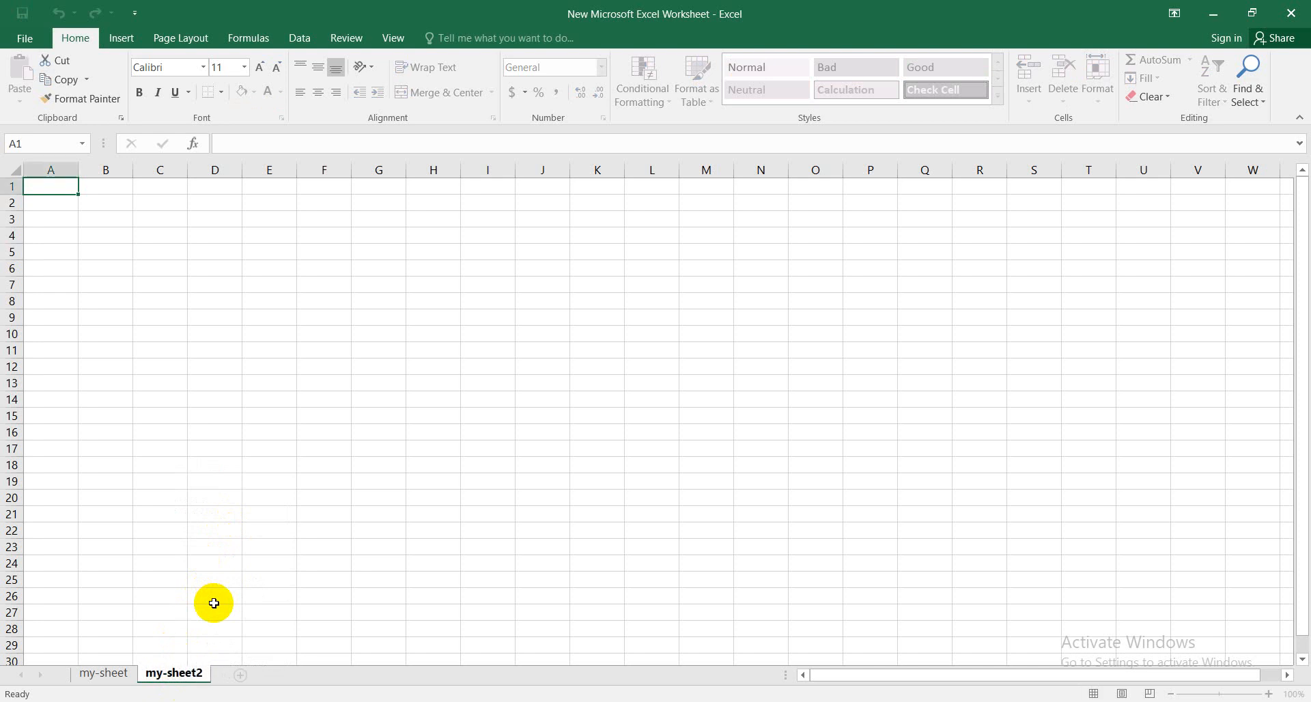
- Add a third worksheet after my-sheet2 and rename it as my-sheet3
click(246, 677)
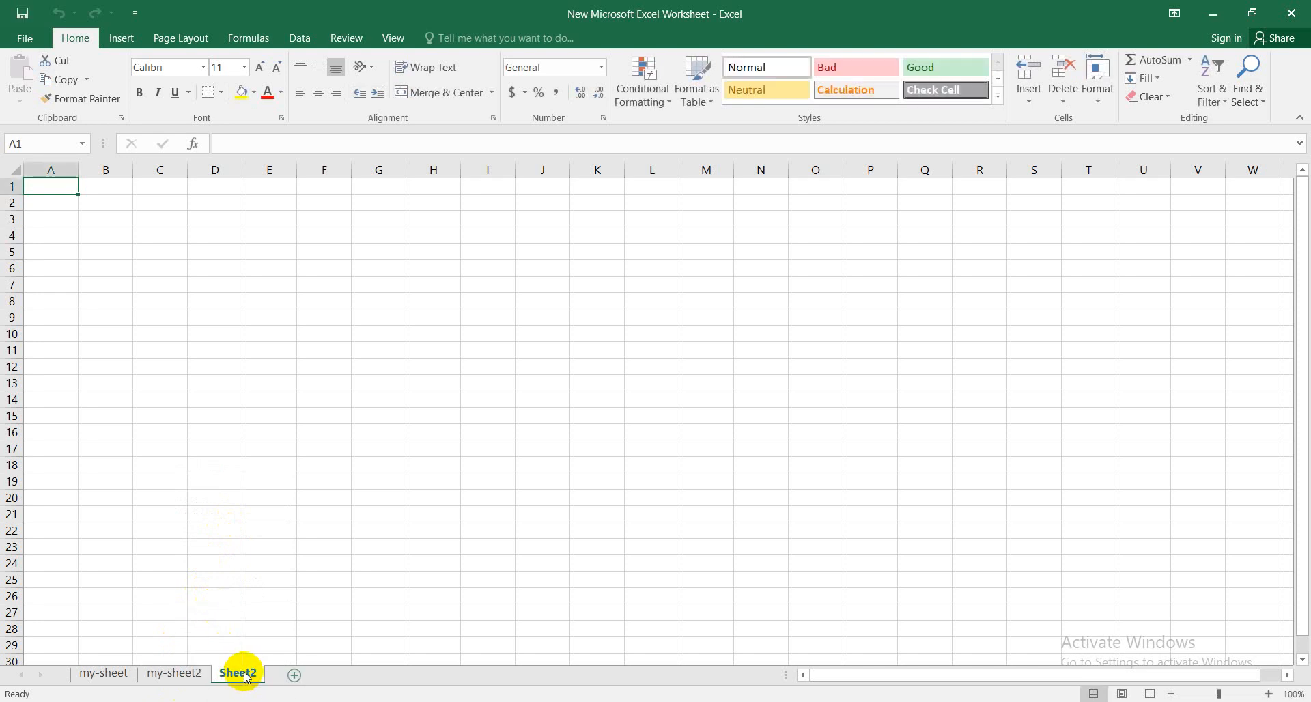
right_click(238, 672)
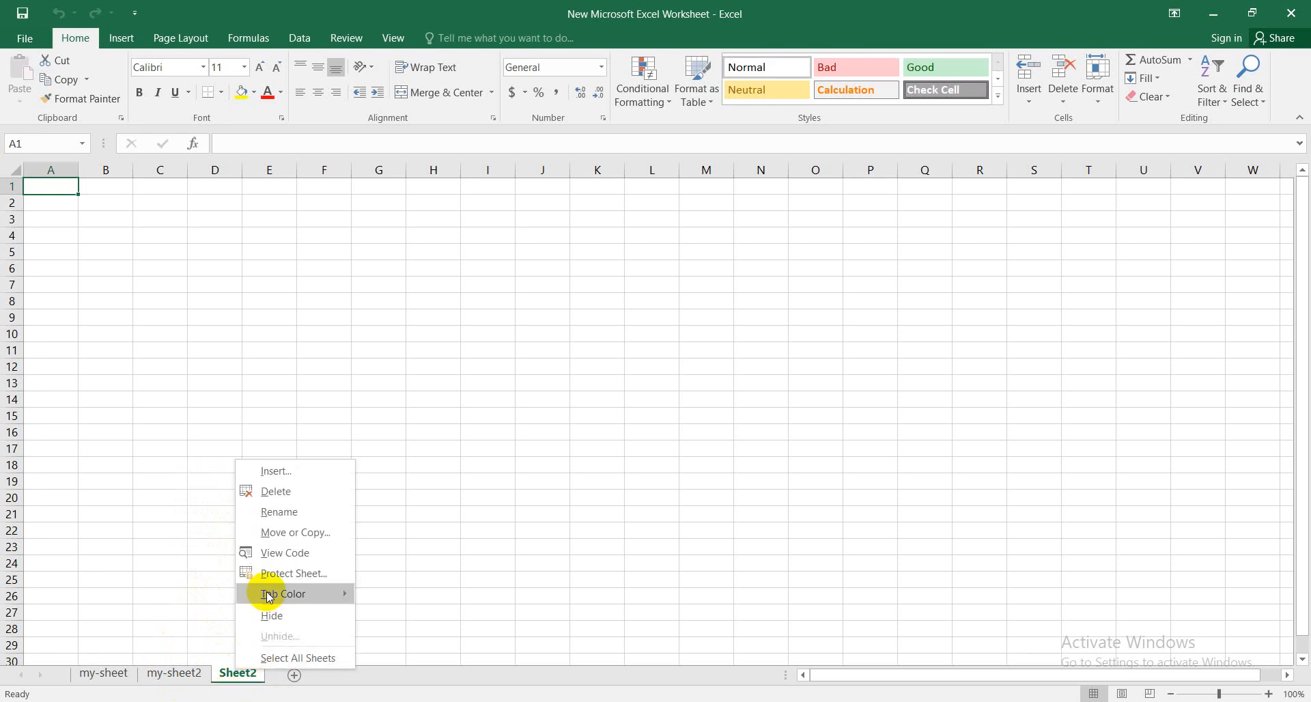
click(283, 512)
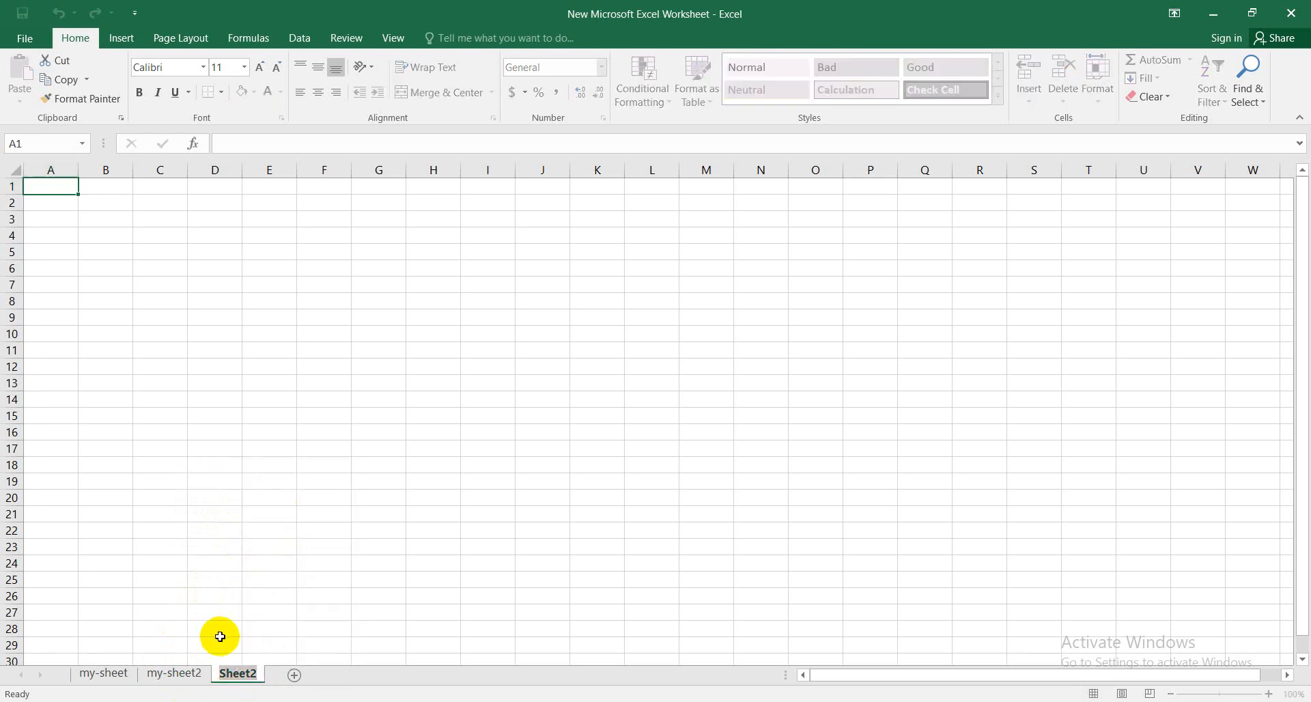
text(my-)
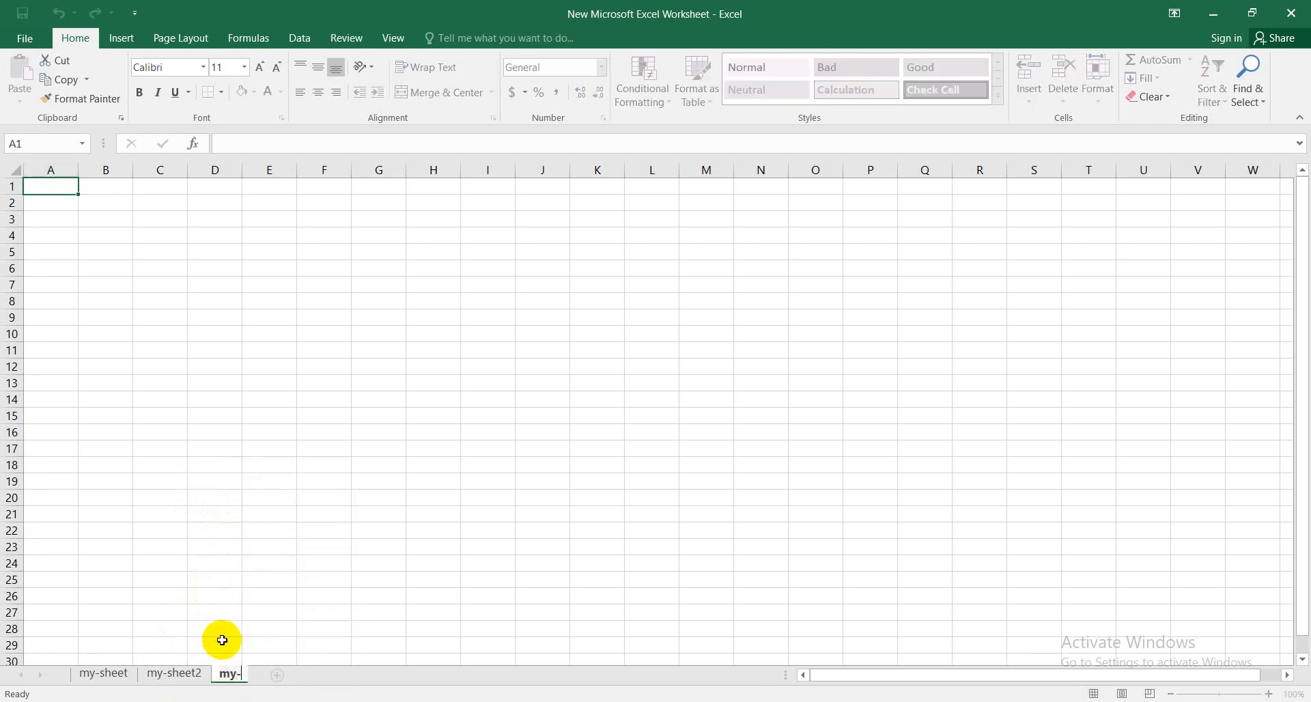
text(sheet3)
key(Return)
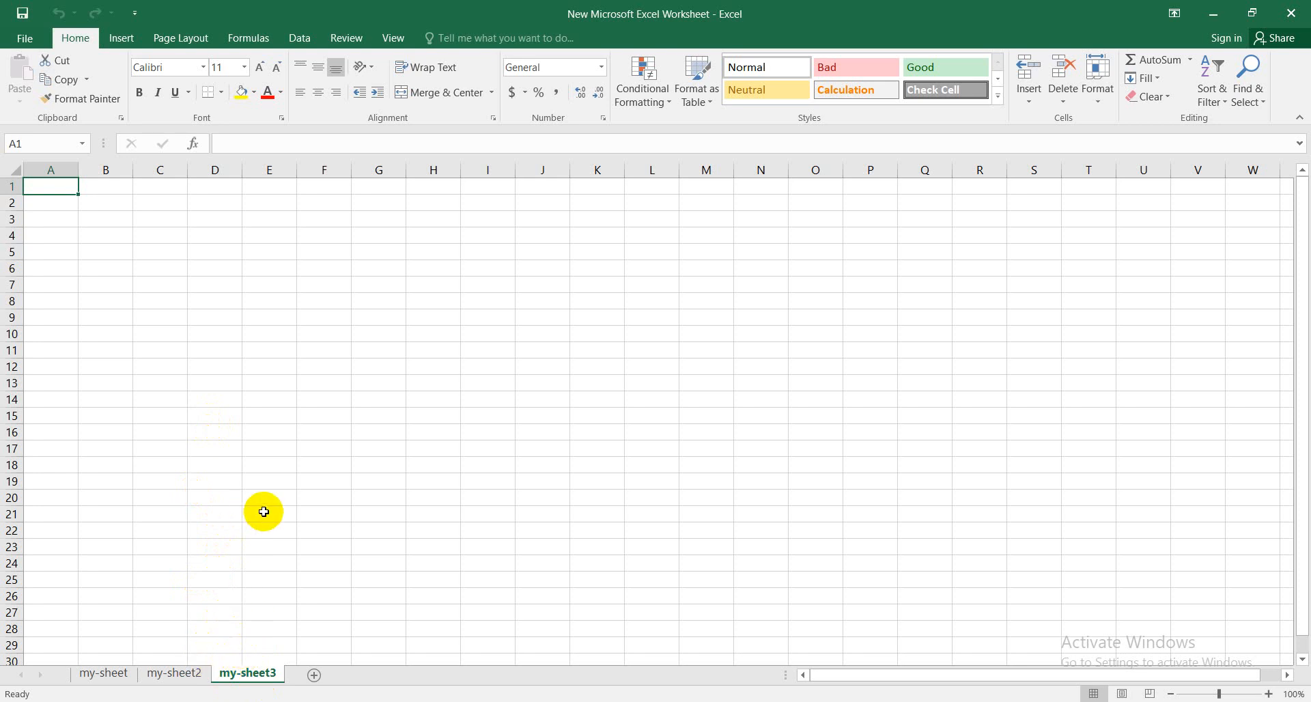
- Delete the my-sheet3 worksheet from the workbook
right_click(257, 676)
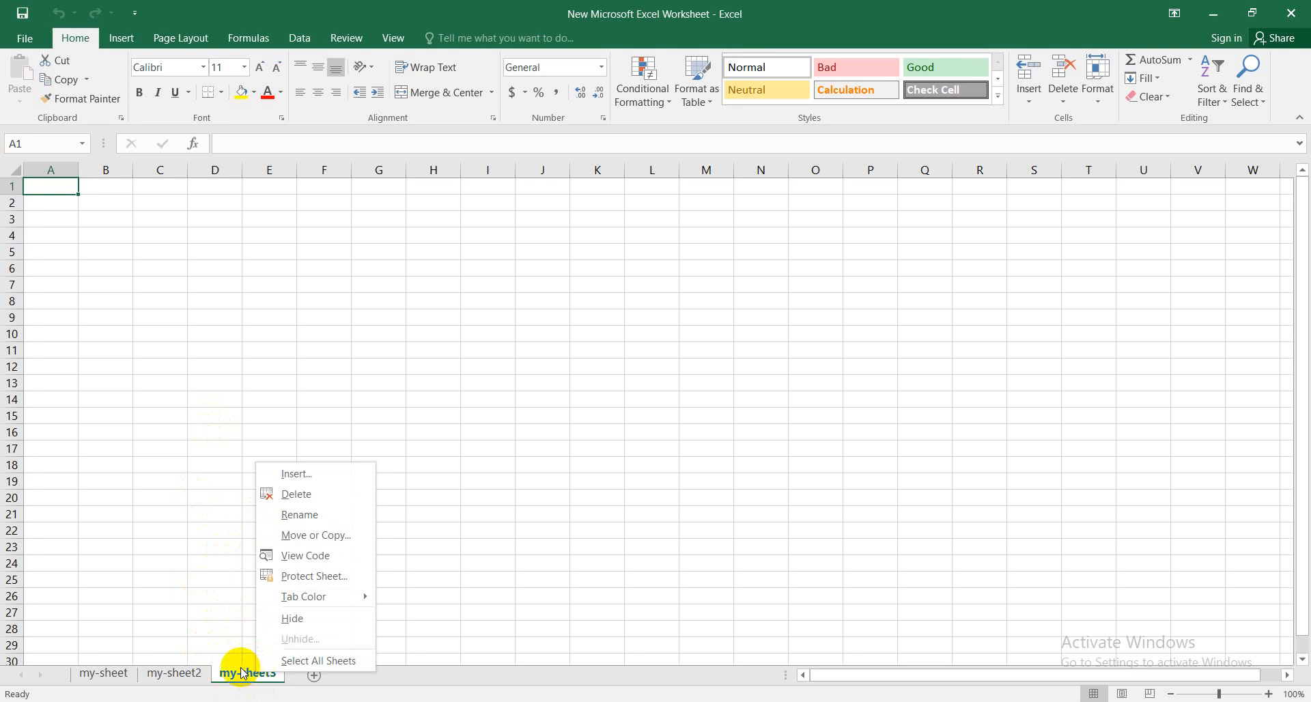
click(299, 495)
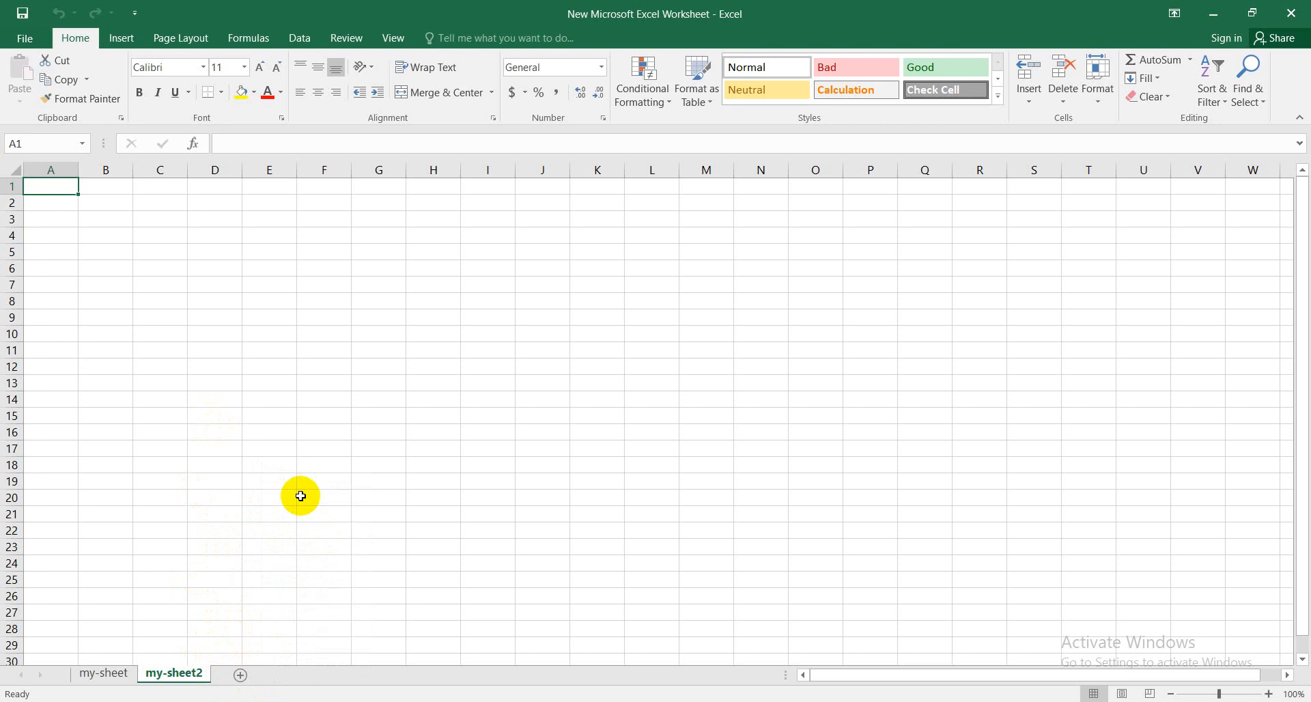
- Insert a new blank worksheet in front of my-sheet2 using the Worksheet template
right_click(140, 678)
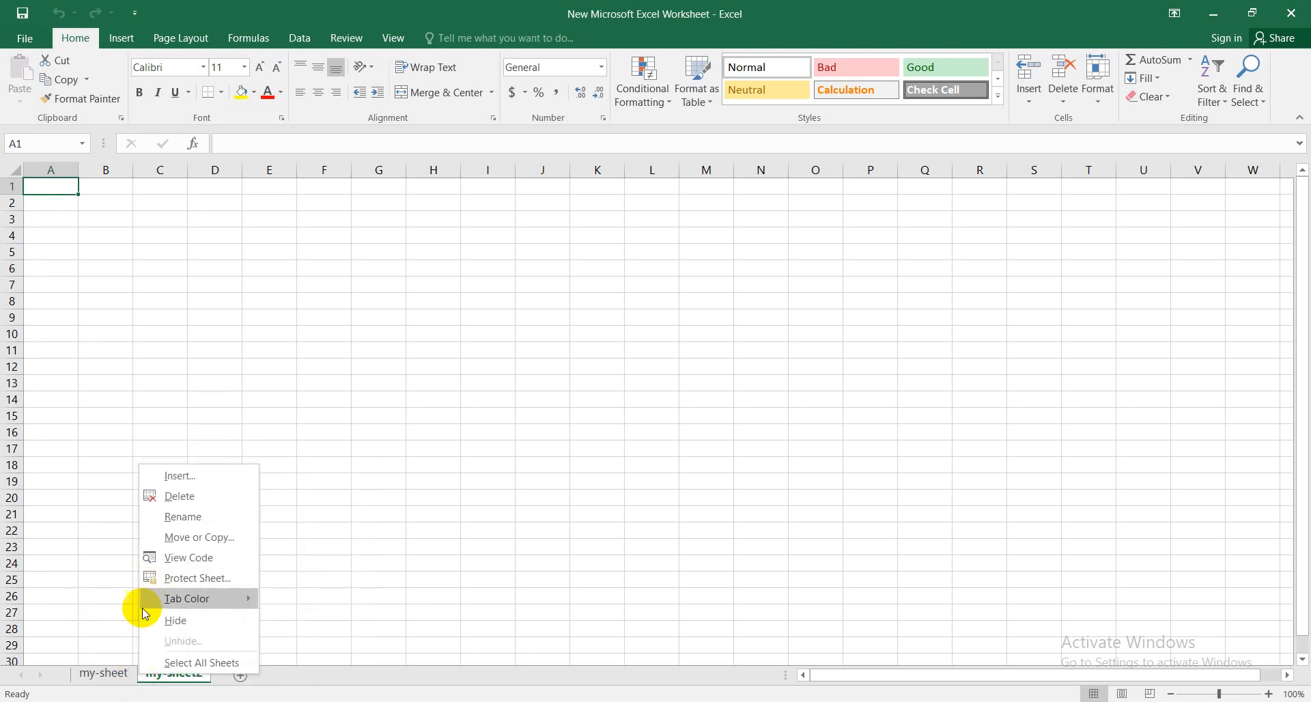
right_click(140, 674)
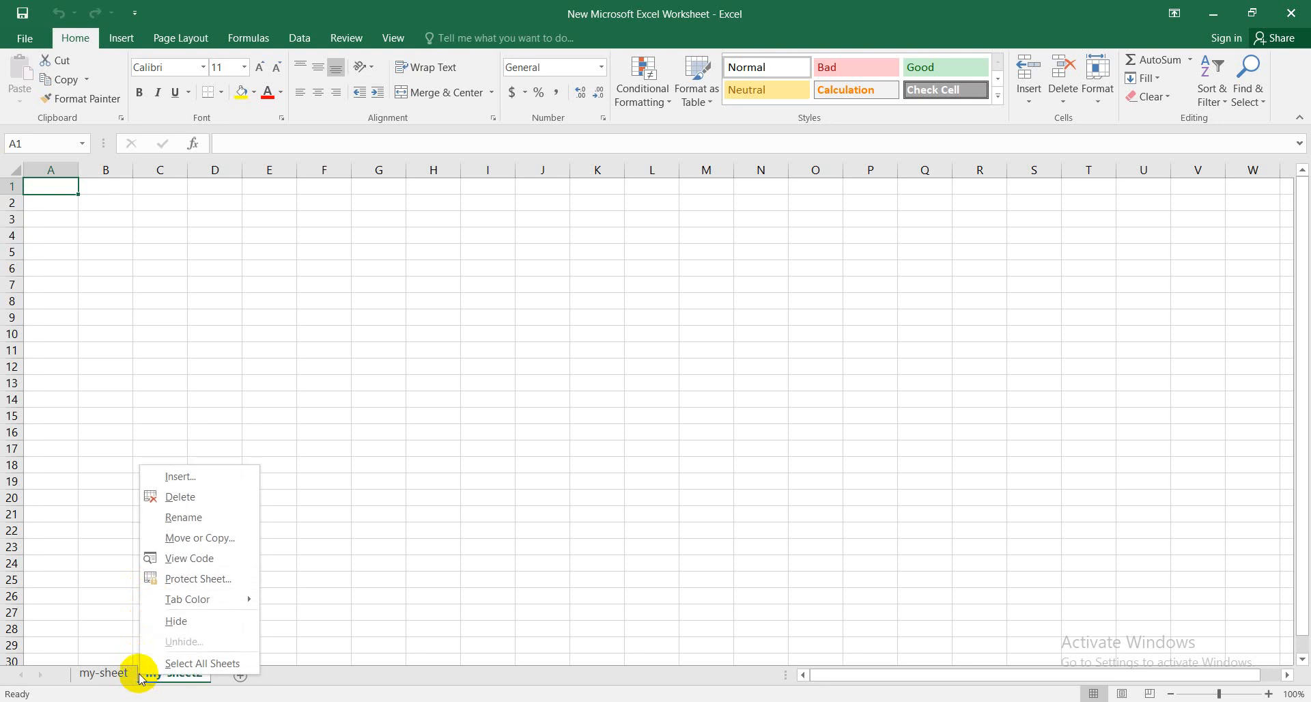
click(173, 476)
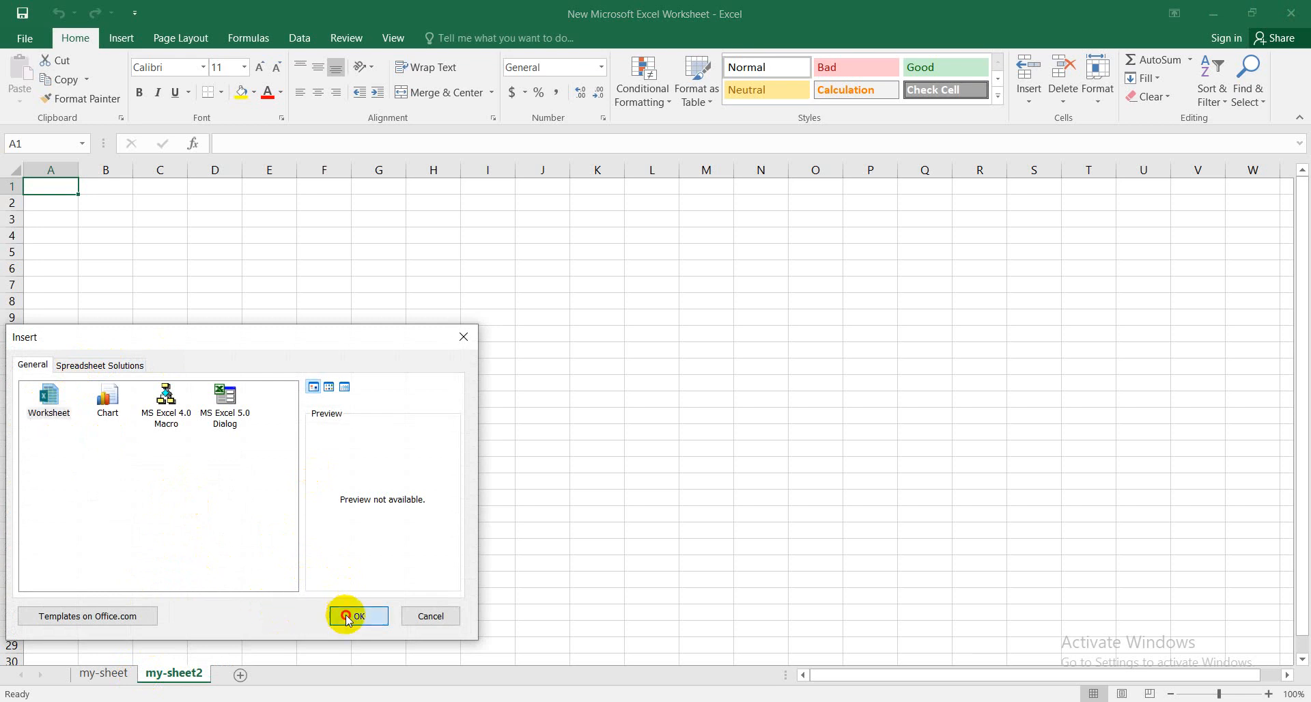
click(347, 616)
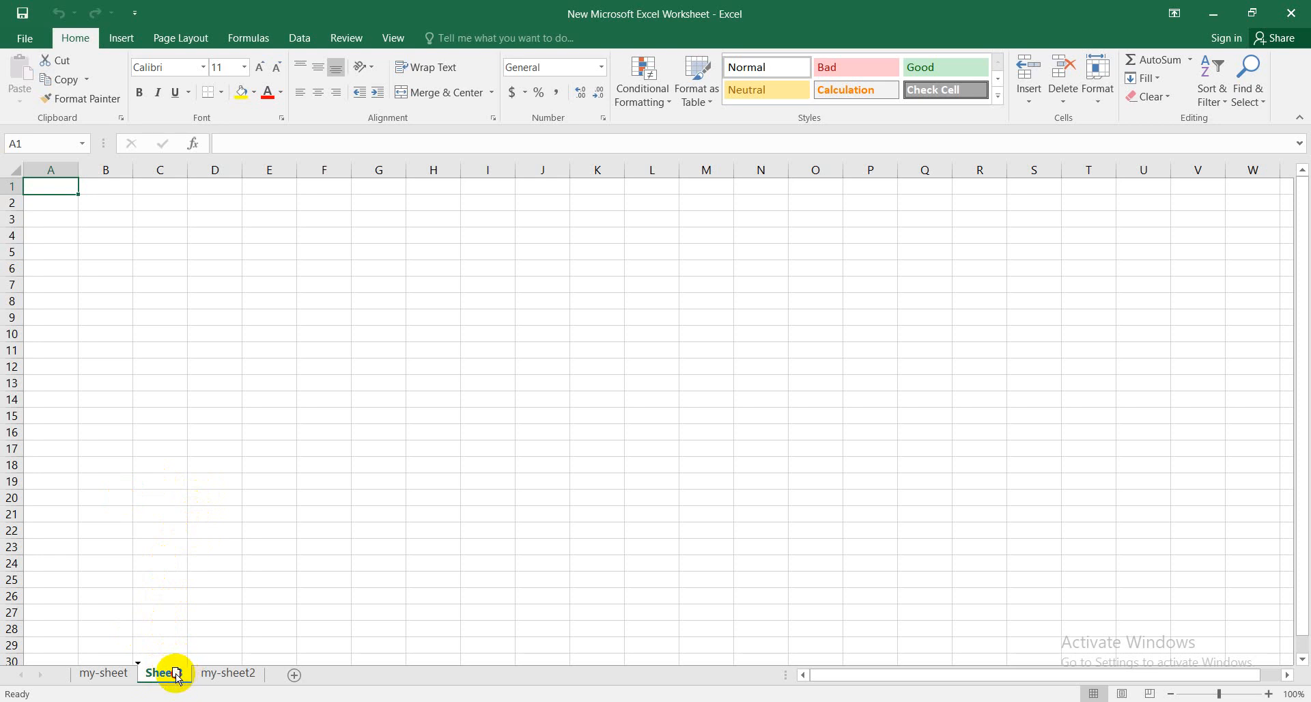
- Move the Sheet3 worksheet in front of my-sheet, then delete it
mouse_move(176, 674)
mouse_down()
mouse_move(84, 674)
mouse_move(265, 680)
mouse_move(103, 675)
mouse_move(229, 673)
mouse_move(97, 661)
mouse_up()
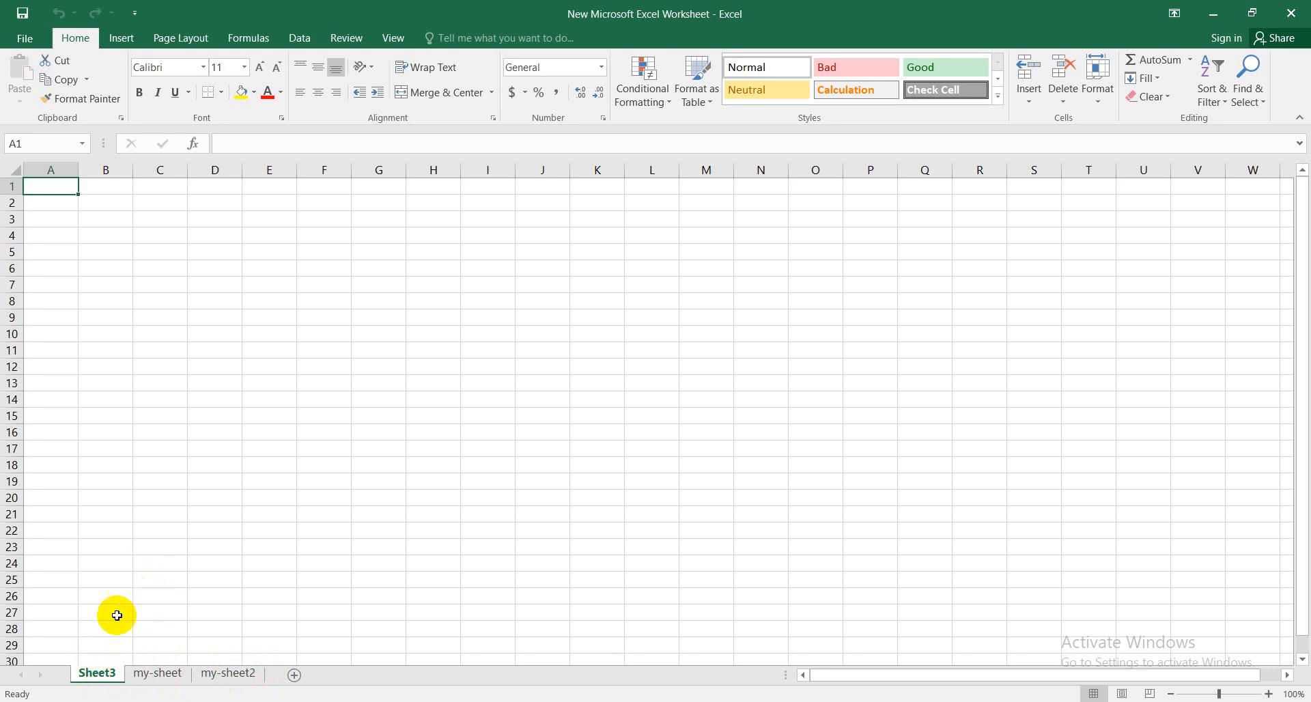
right_click(95, 679)
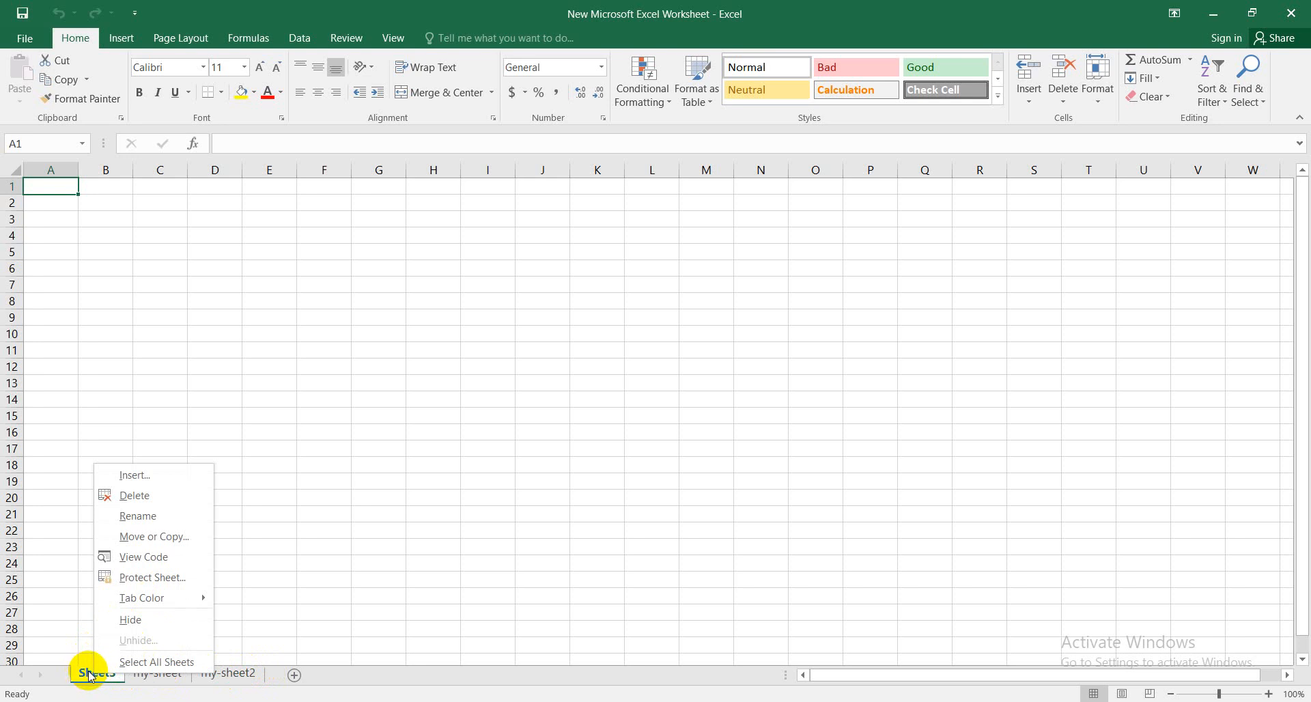
click(142, 500)
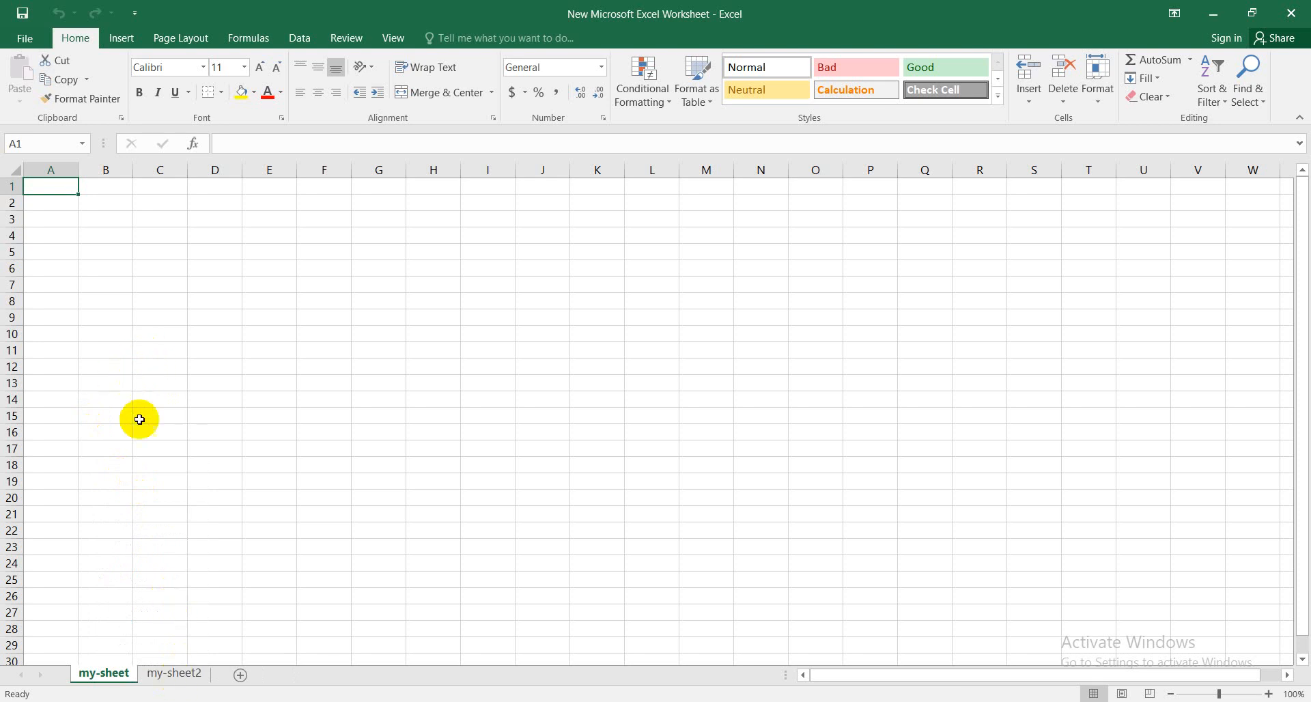
- Color the my-sheet worksheet's tab with the standard dark red
right_click(109, 676)
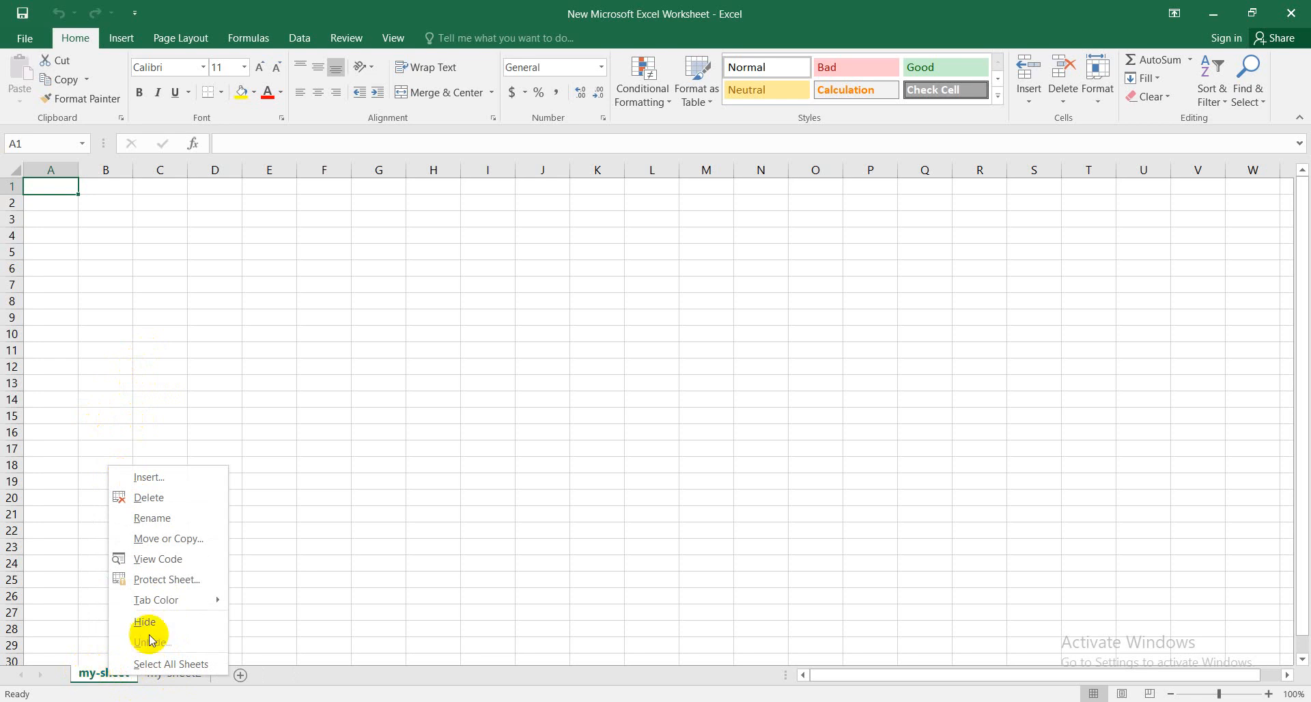
mouse_move(183, 604)
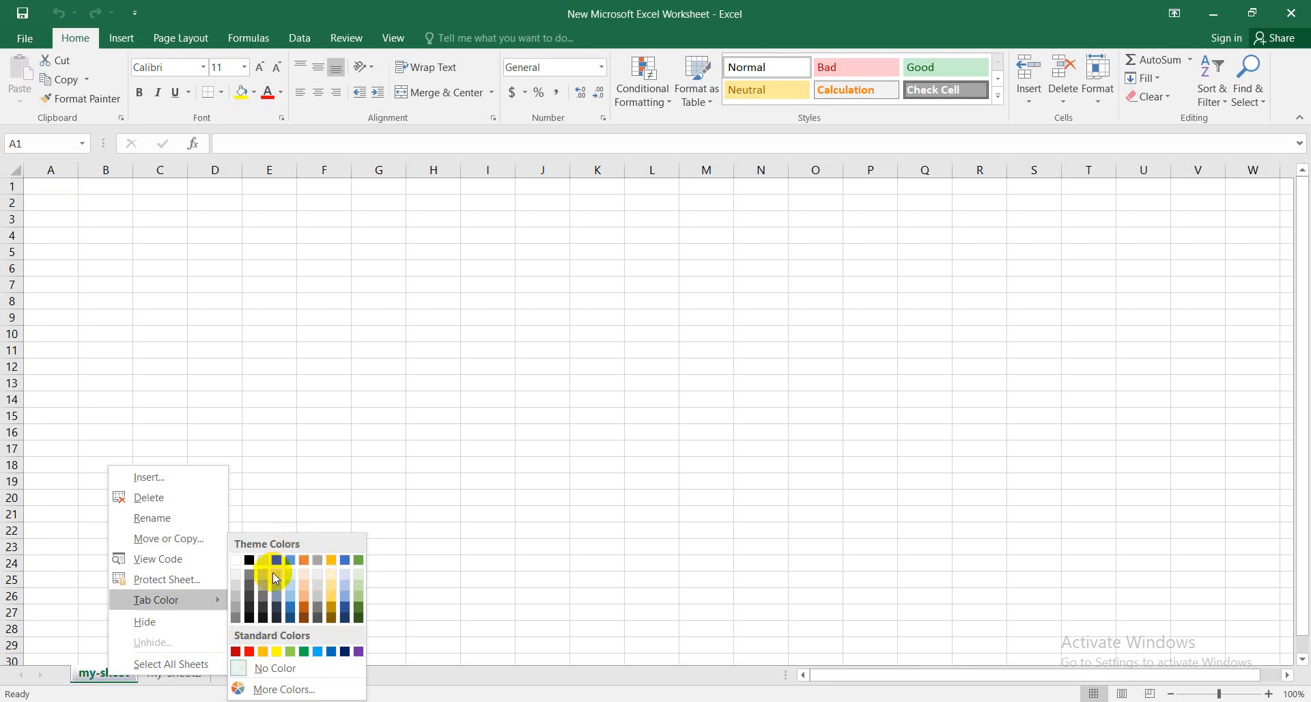
click(236, 651)
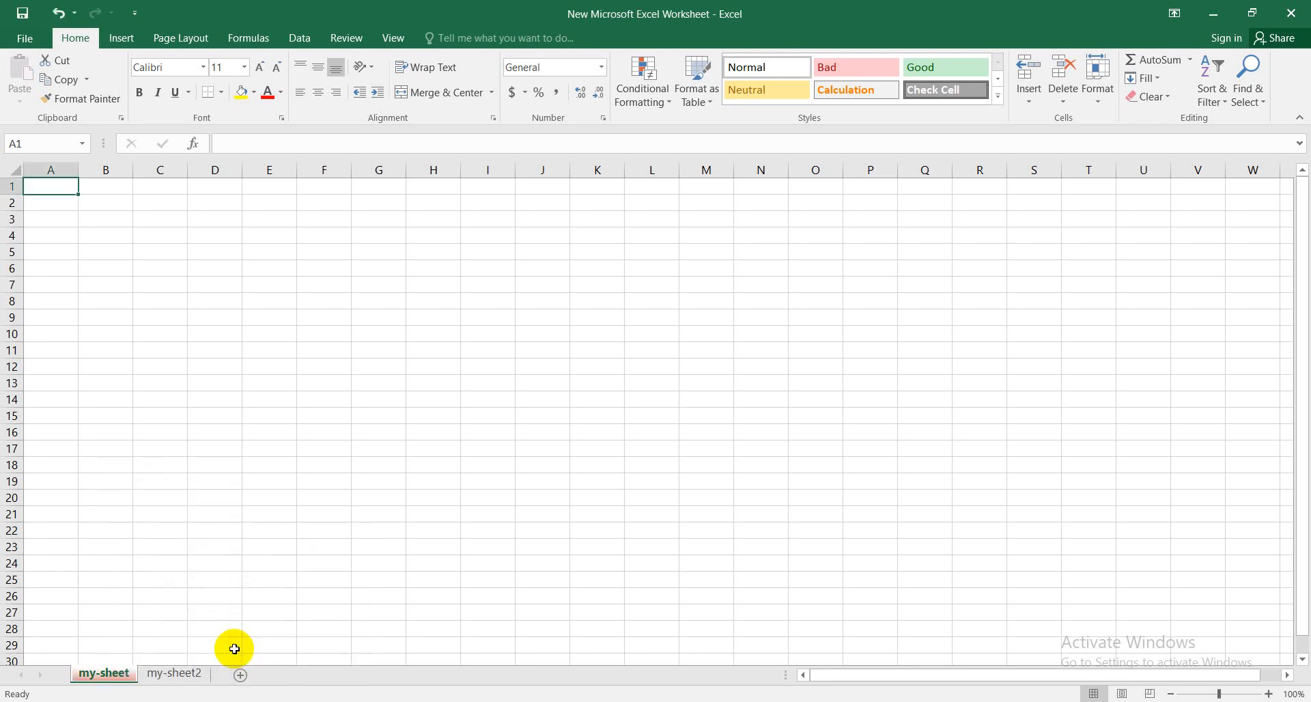
- Color the my-sheet2 worksheet's tab with the standard dark blue
click(179, 675)
right_click(183, 678)
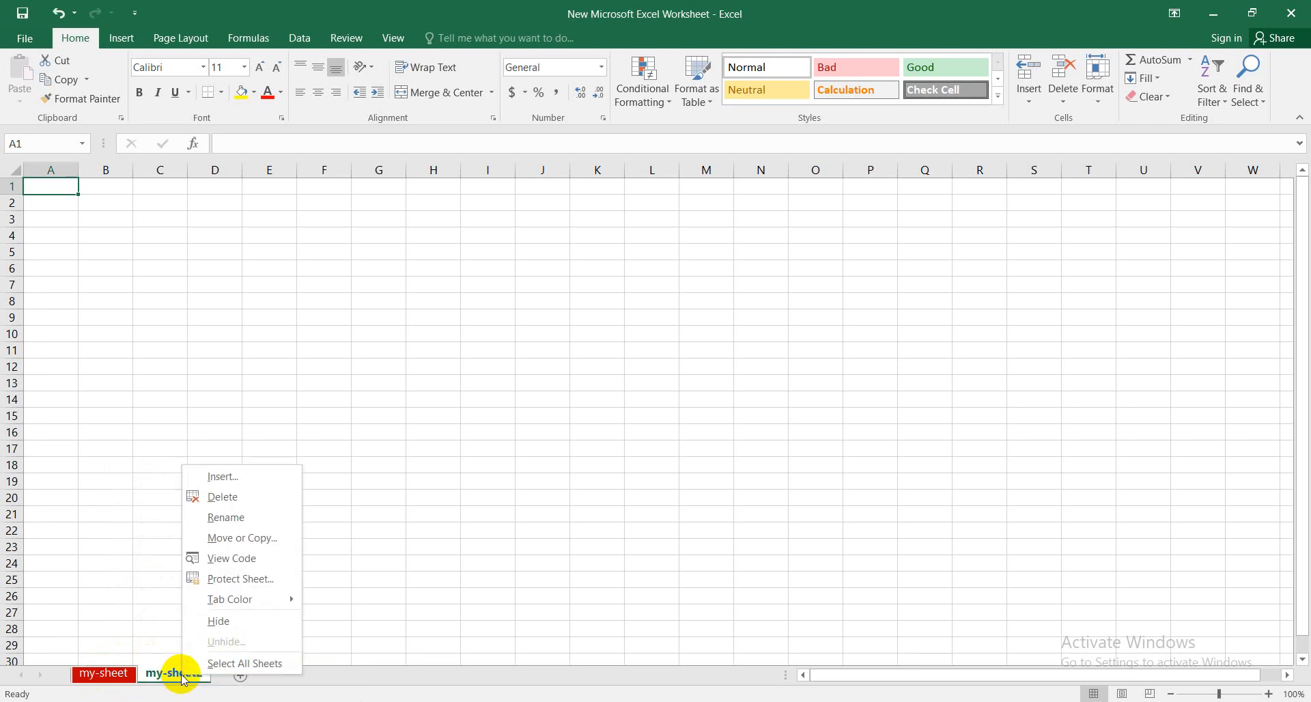
mouse_move(301, 602)
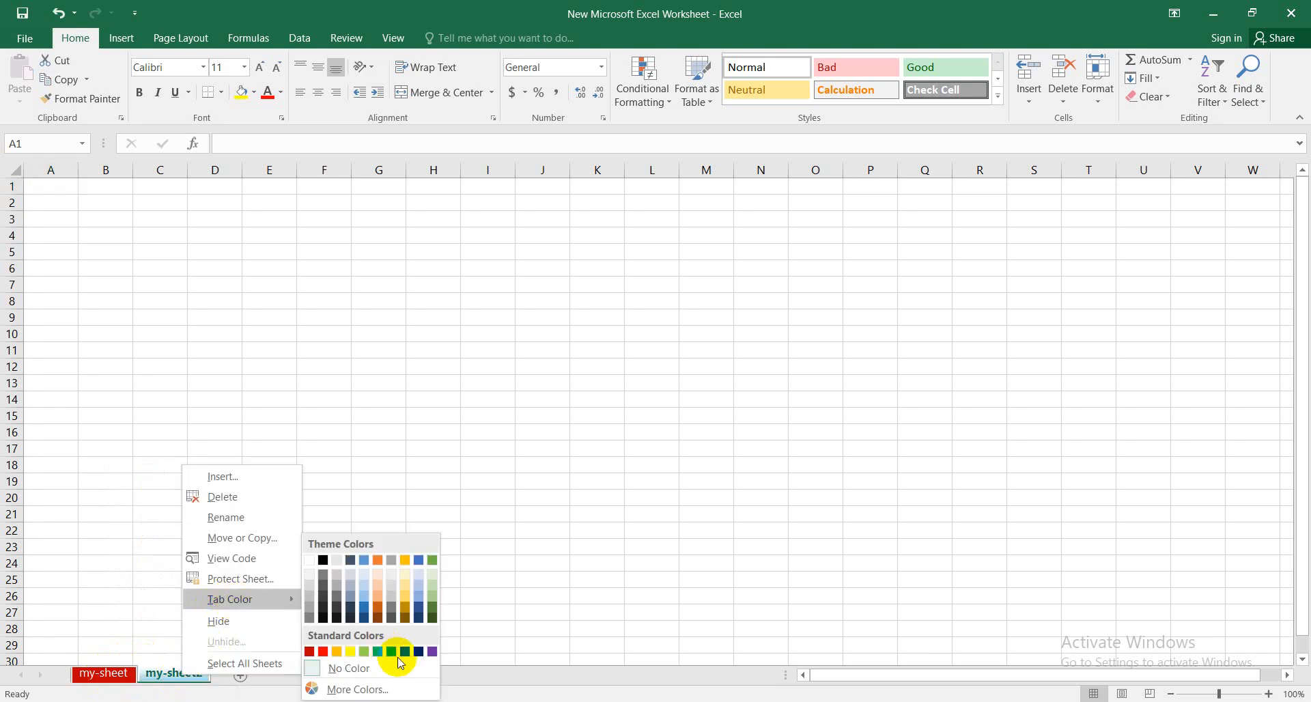
click(419, 652)
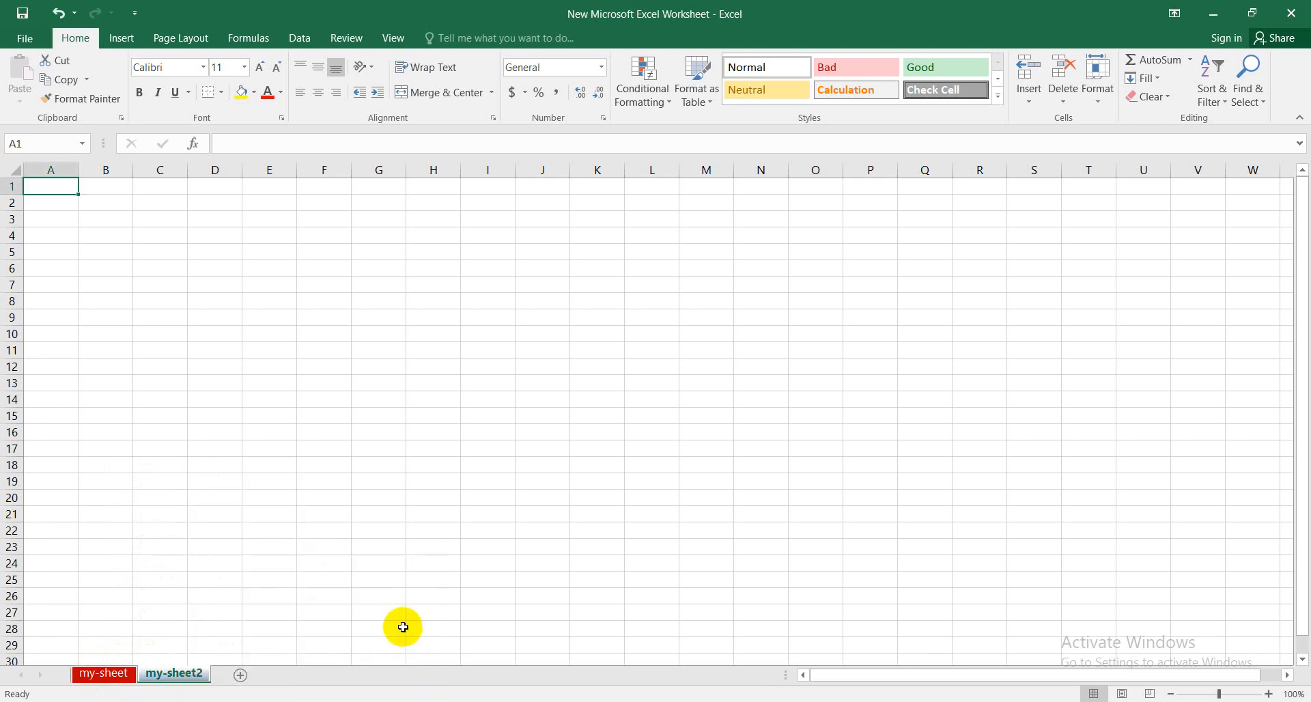
- Switch back and forth between my-sheet and my-sheet2 to check their tab colors
click(109, 672)
click(180, 677)
click(106, 676)
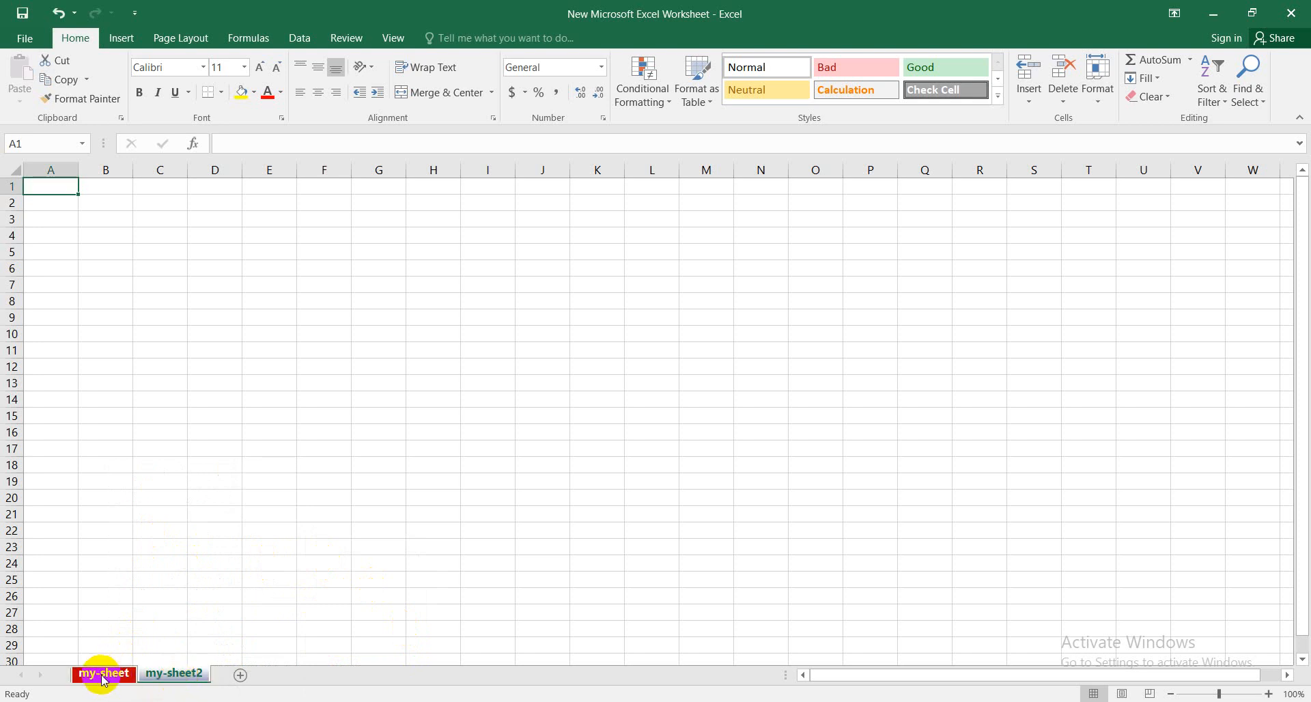
- Create a copy of the my-sheet2 worksheet and place it at the end of the workbook
right_click(104, 678)
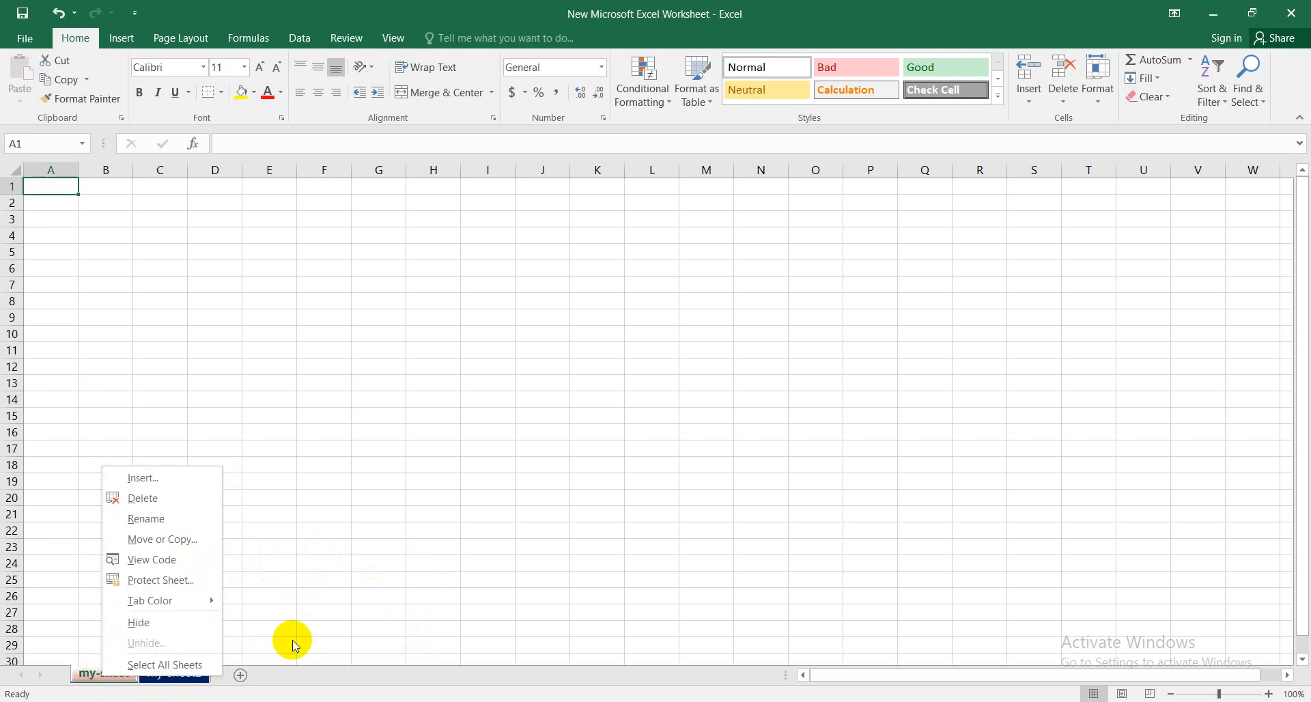
click(186, 678)
click(190, 678)
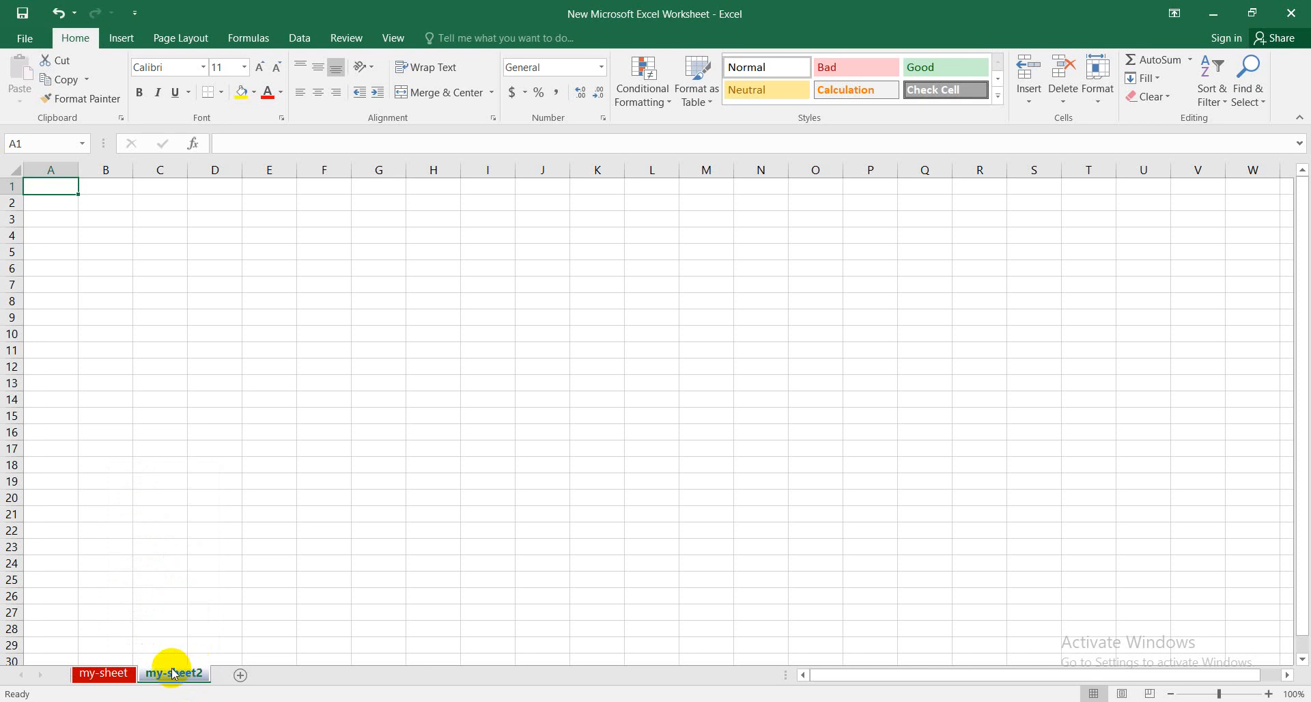
right_click(174, 674)
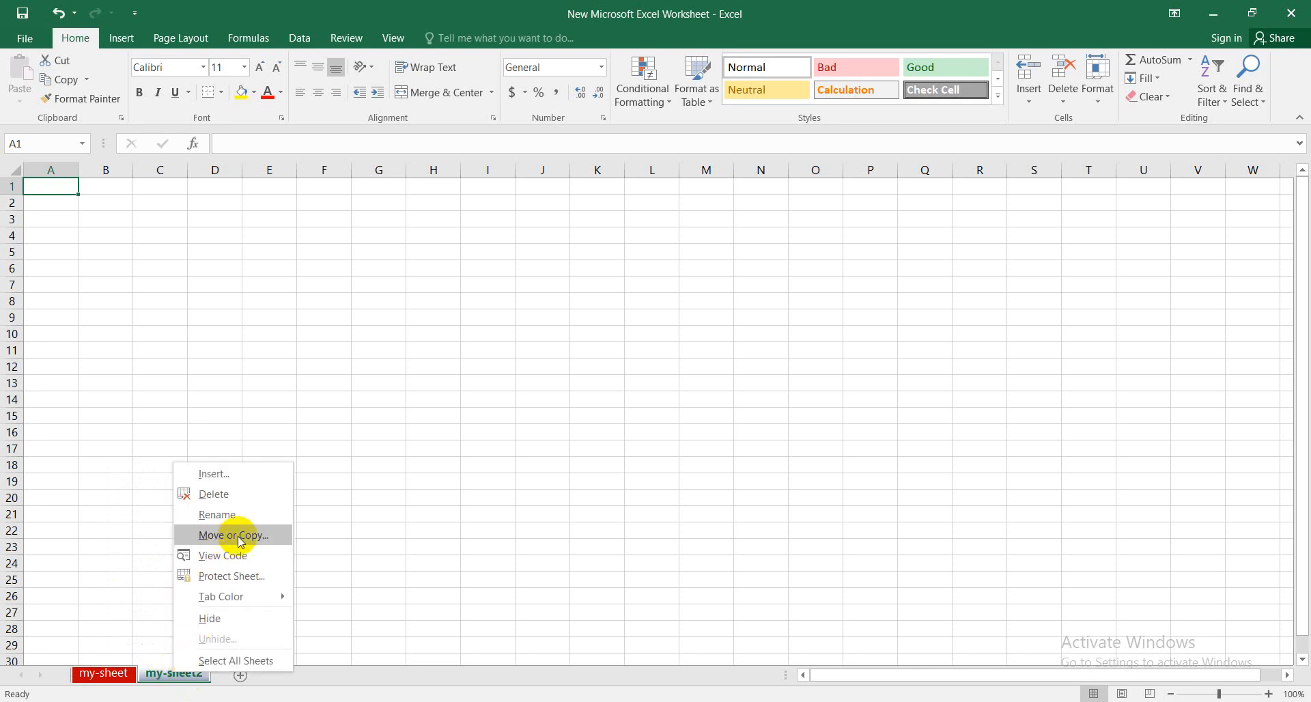
click(266, 542)
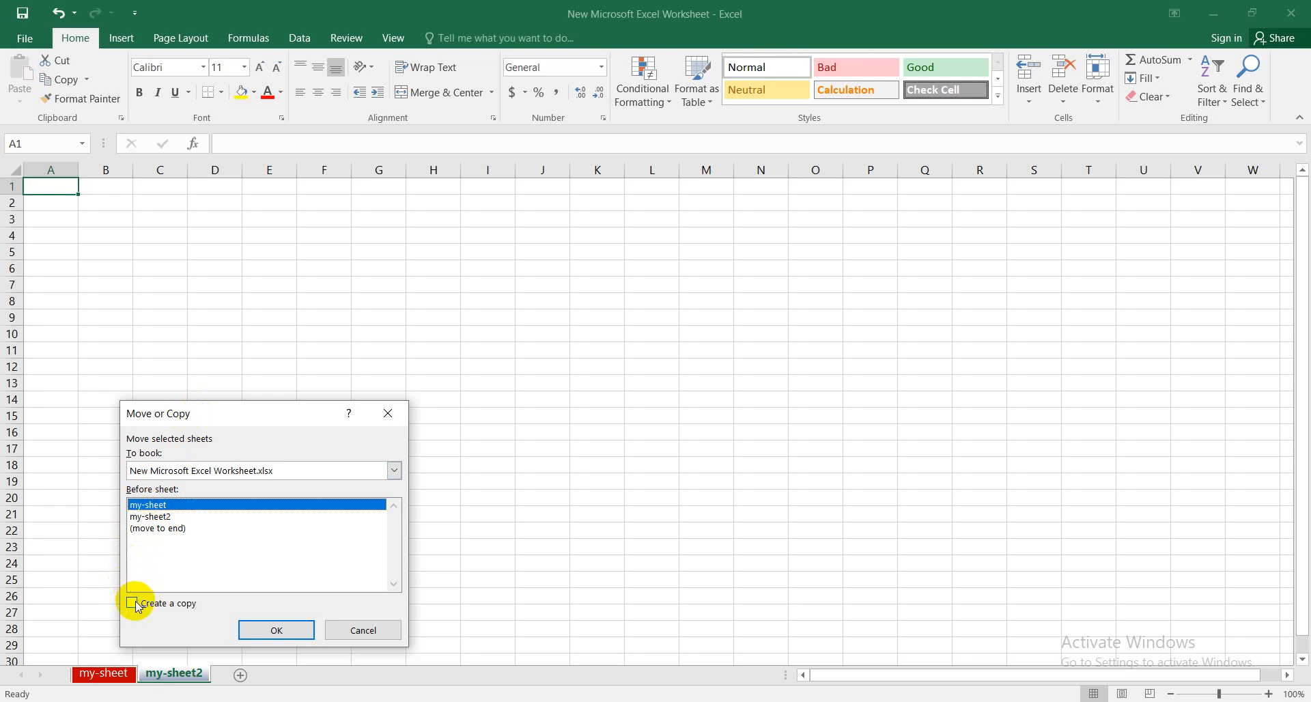
click(152, 530)
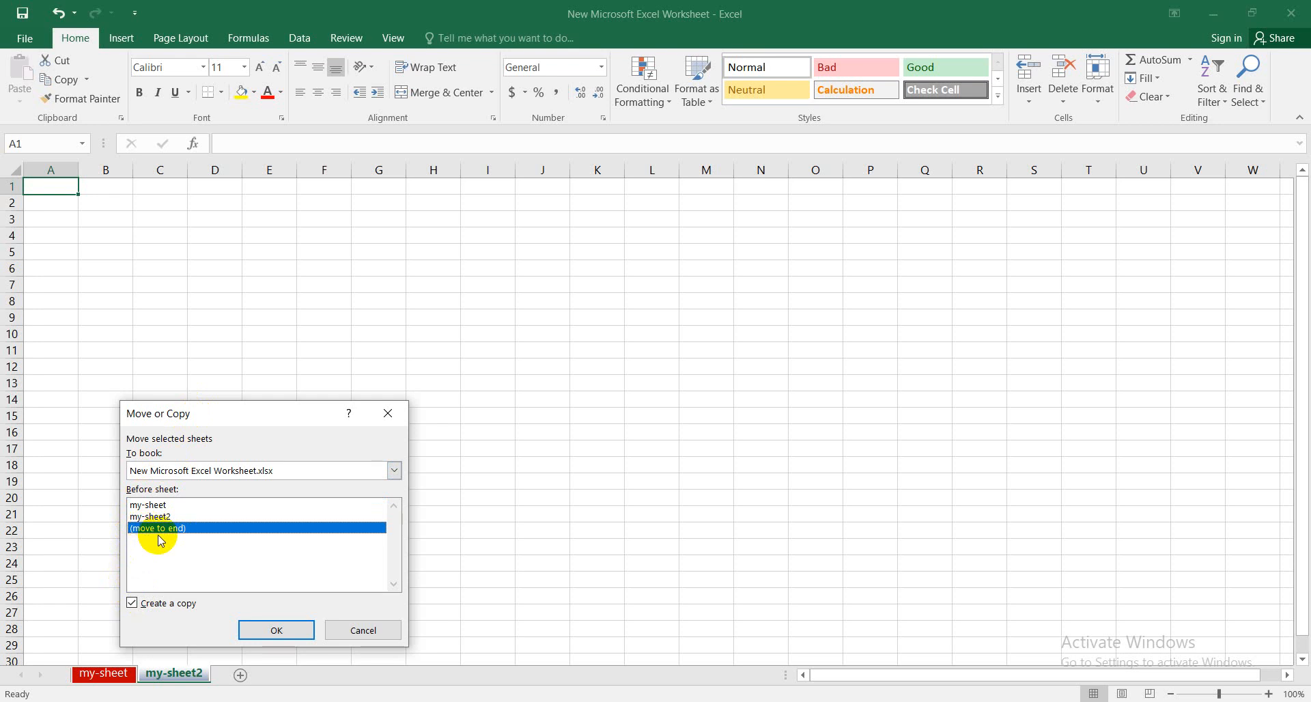
click(150, 517)
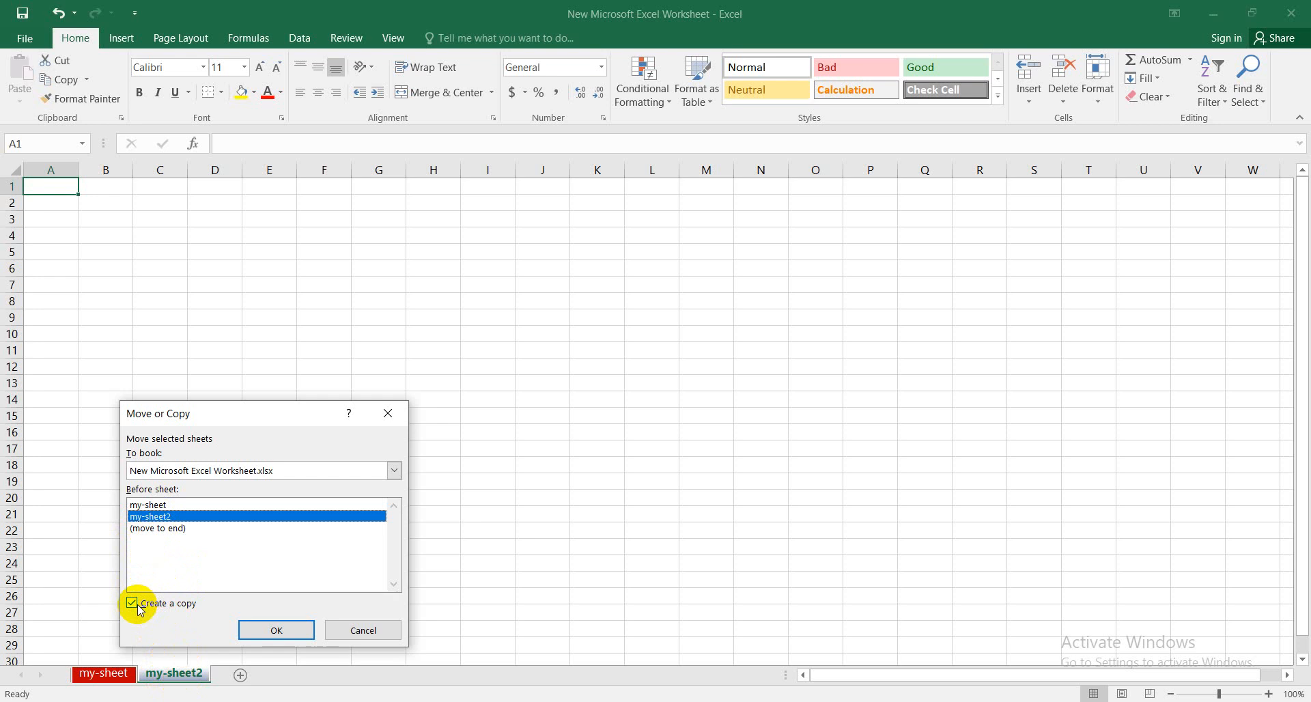
click(155, 530)
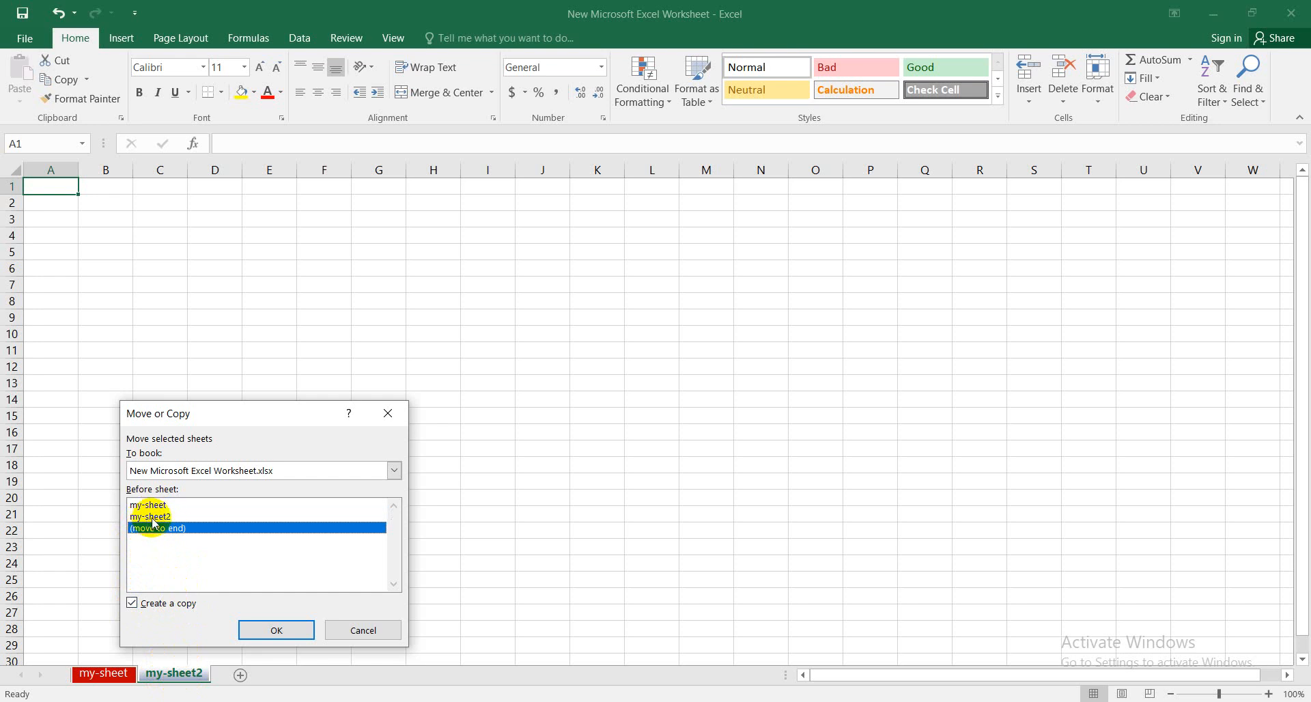
click(278, 633)
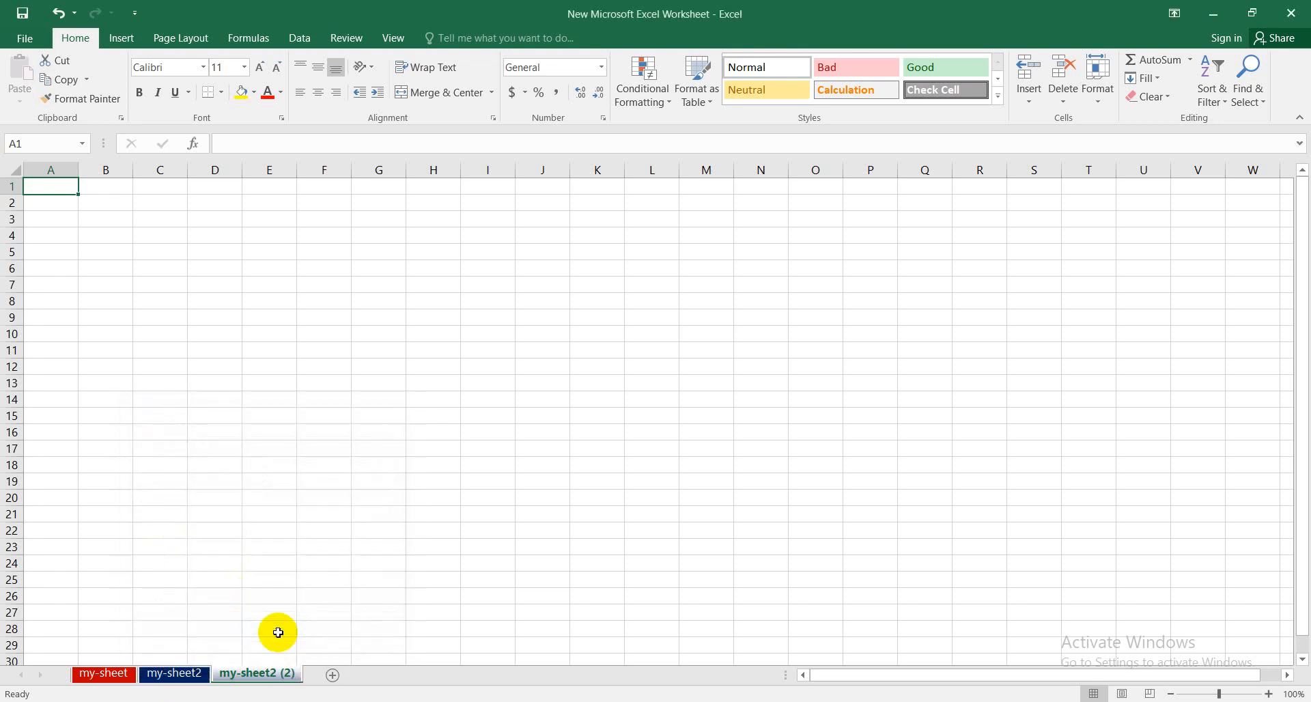
- Switch between my-sheet2 and its copy to compare the two worksheets
click(183, 680)
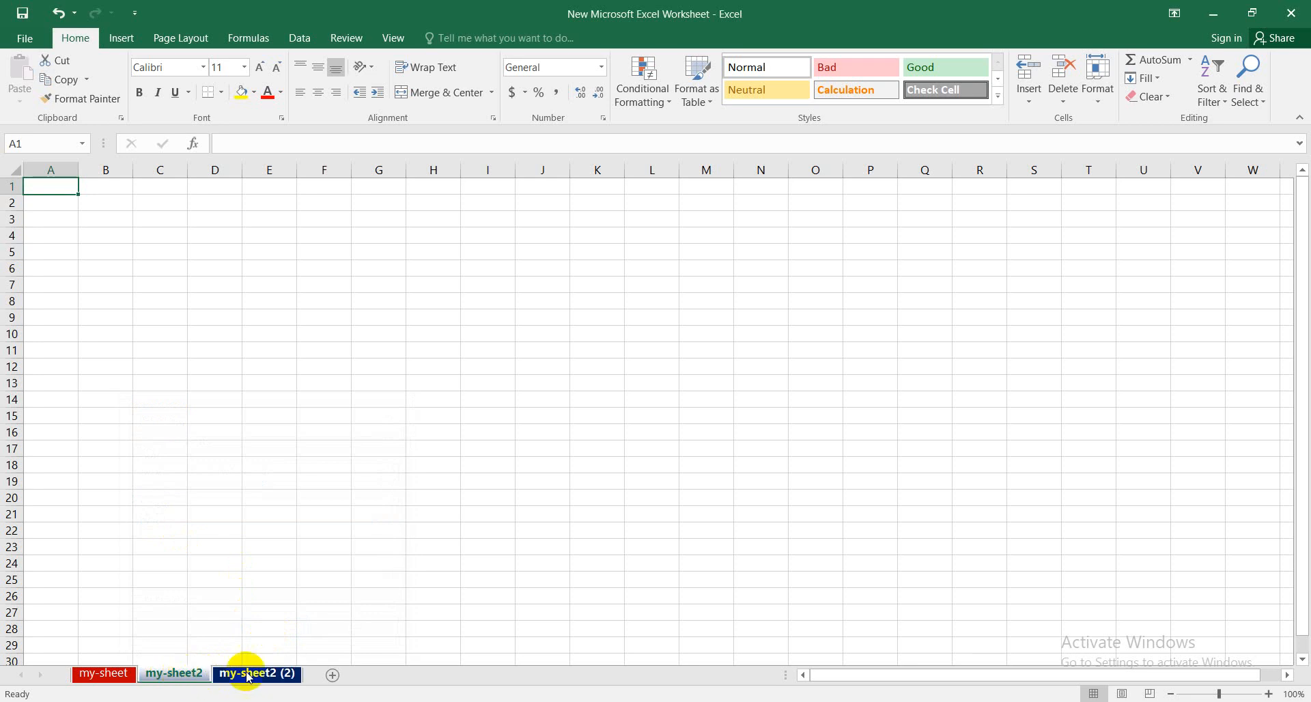
click(268, 677)
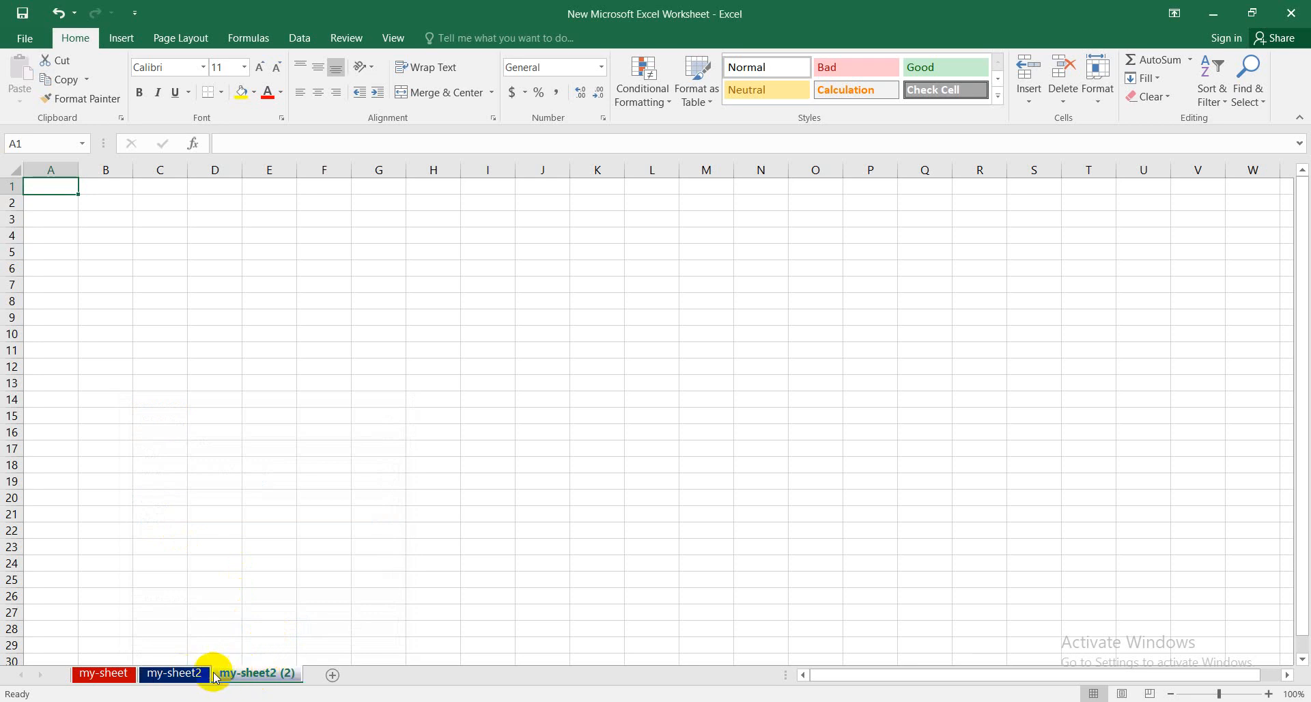
click(173, 677)
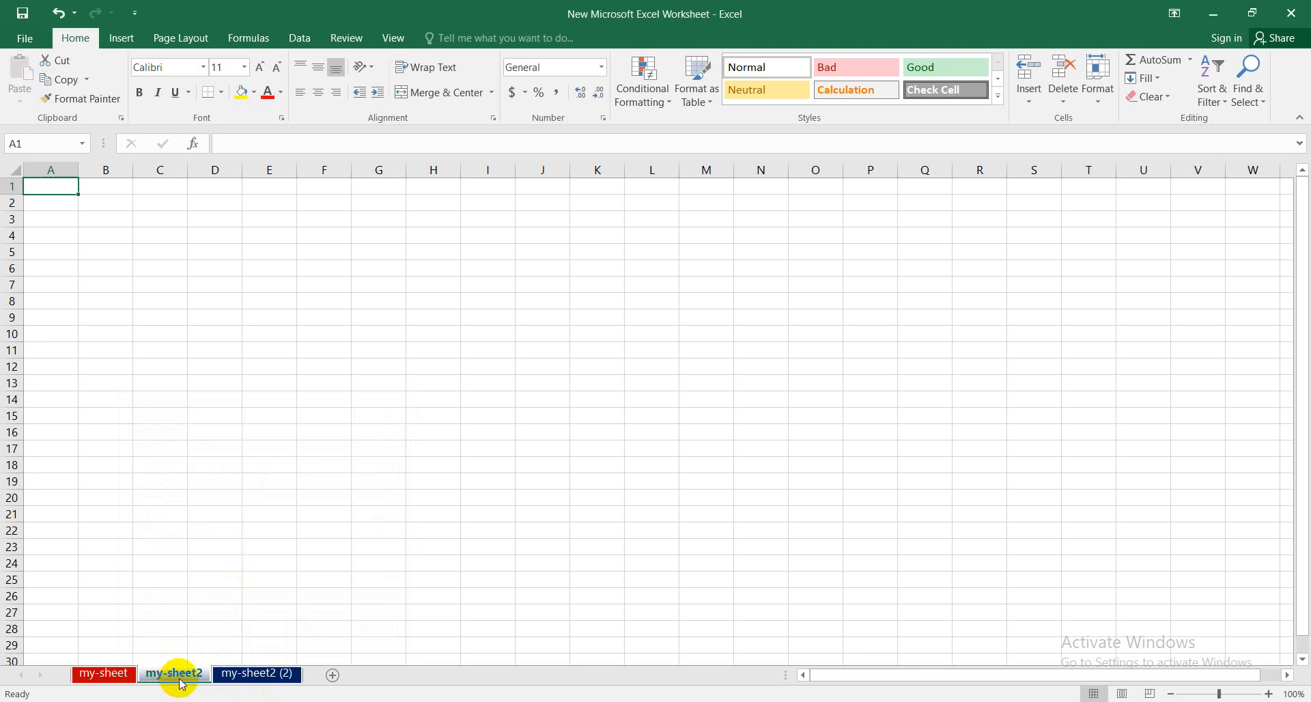
- Hide the my-sheet2 (2) worksheet
click(226, 679)
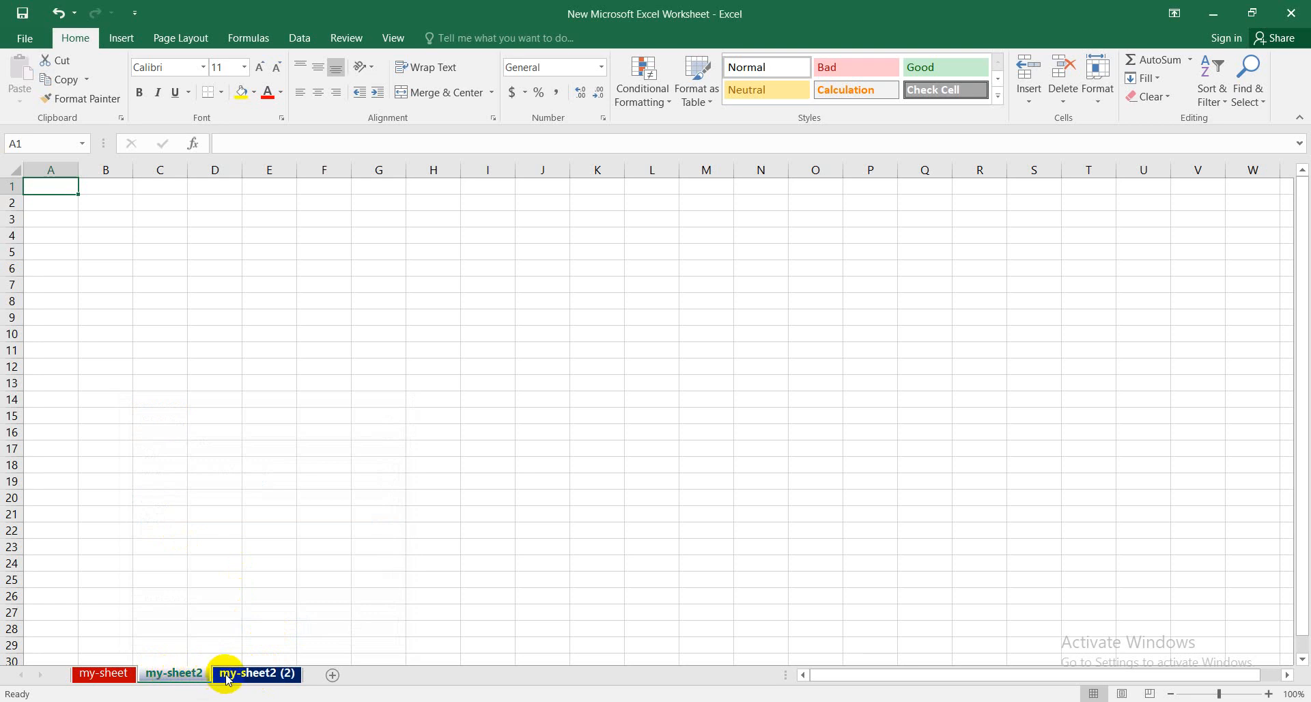
right_click(271, 679)
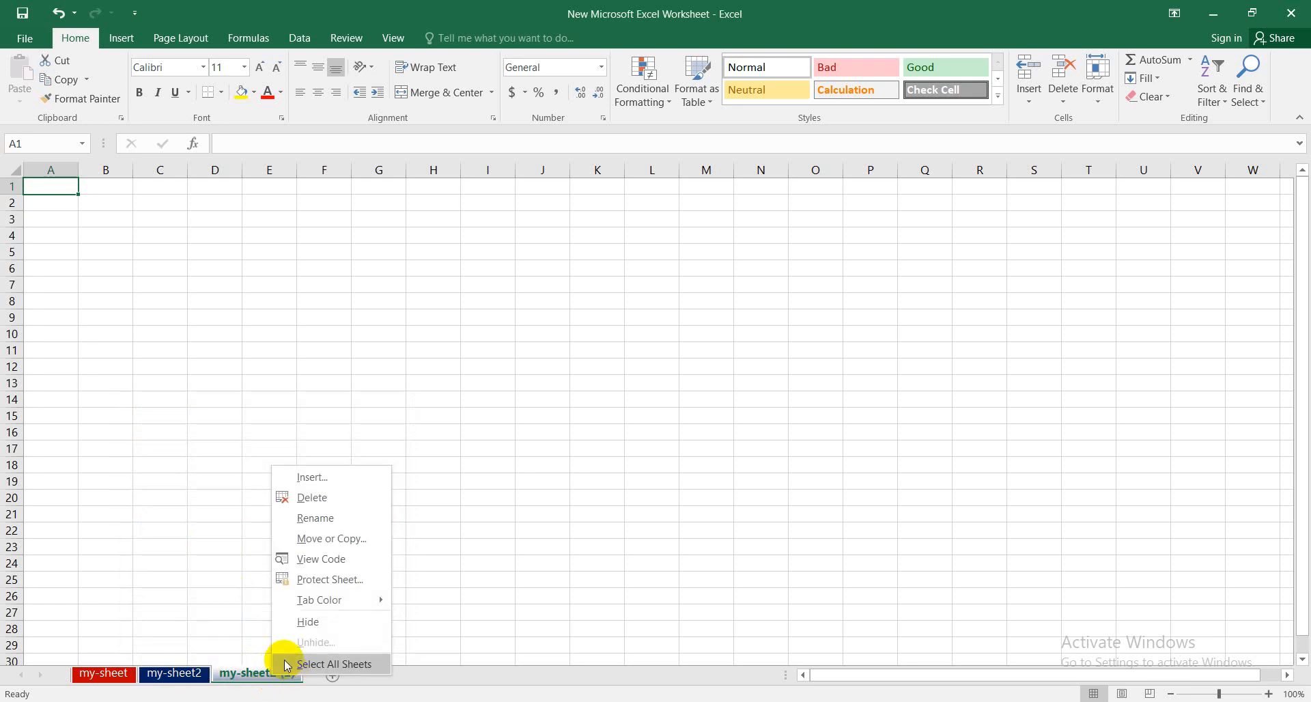
click(307, 621)
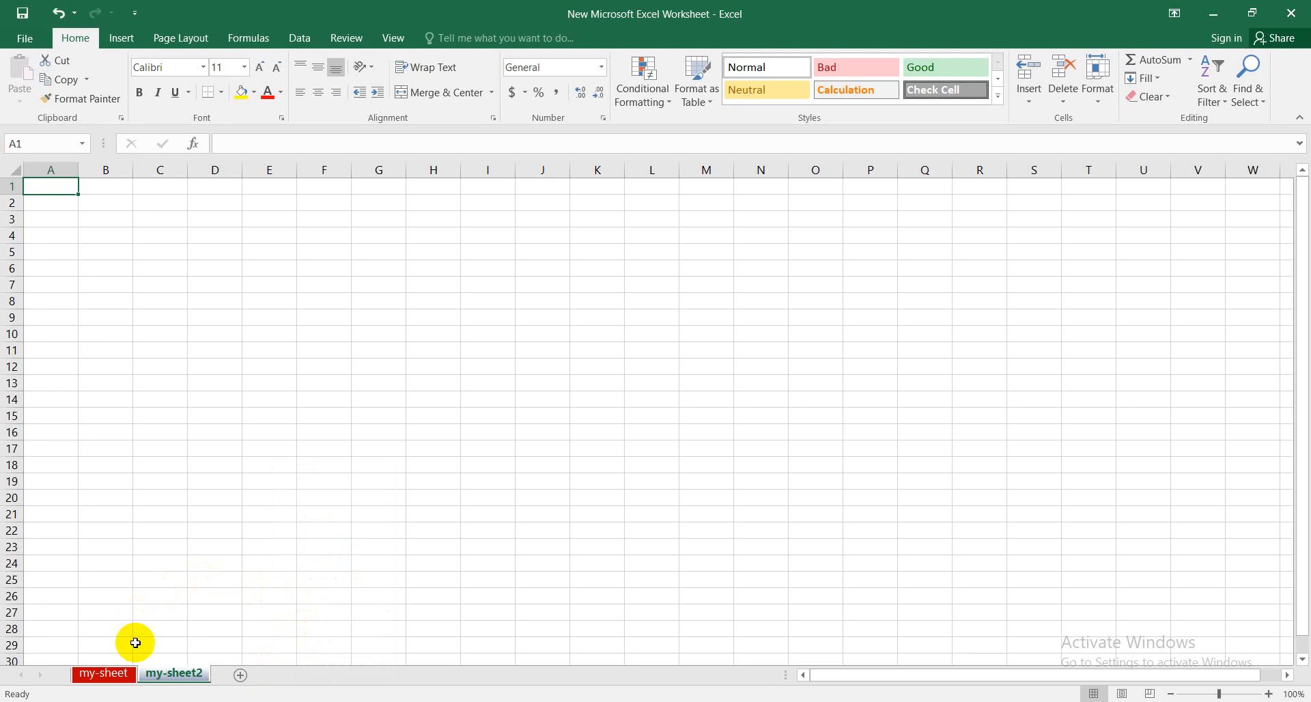
- Unhide the my-sheet2 (2) worksheet
right_click(208, 675)
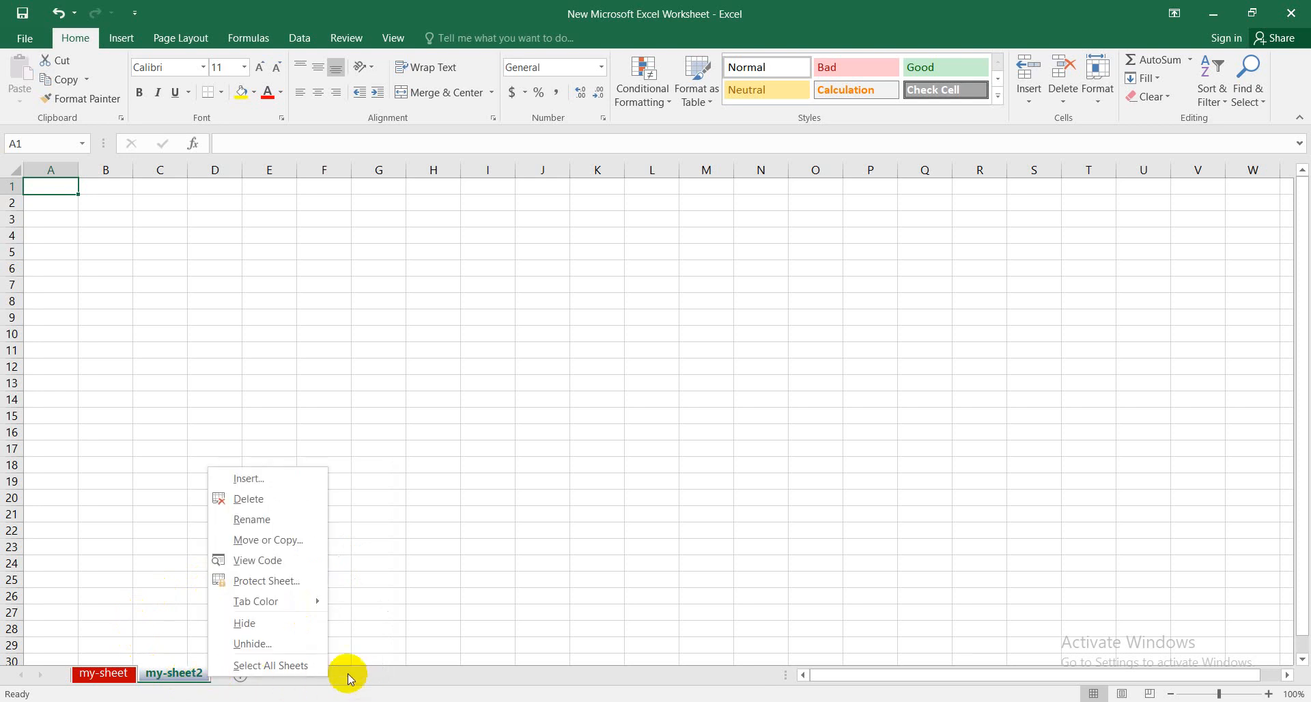
click(251, 643)
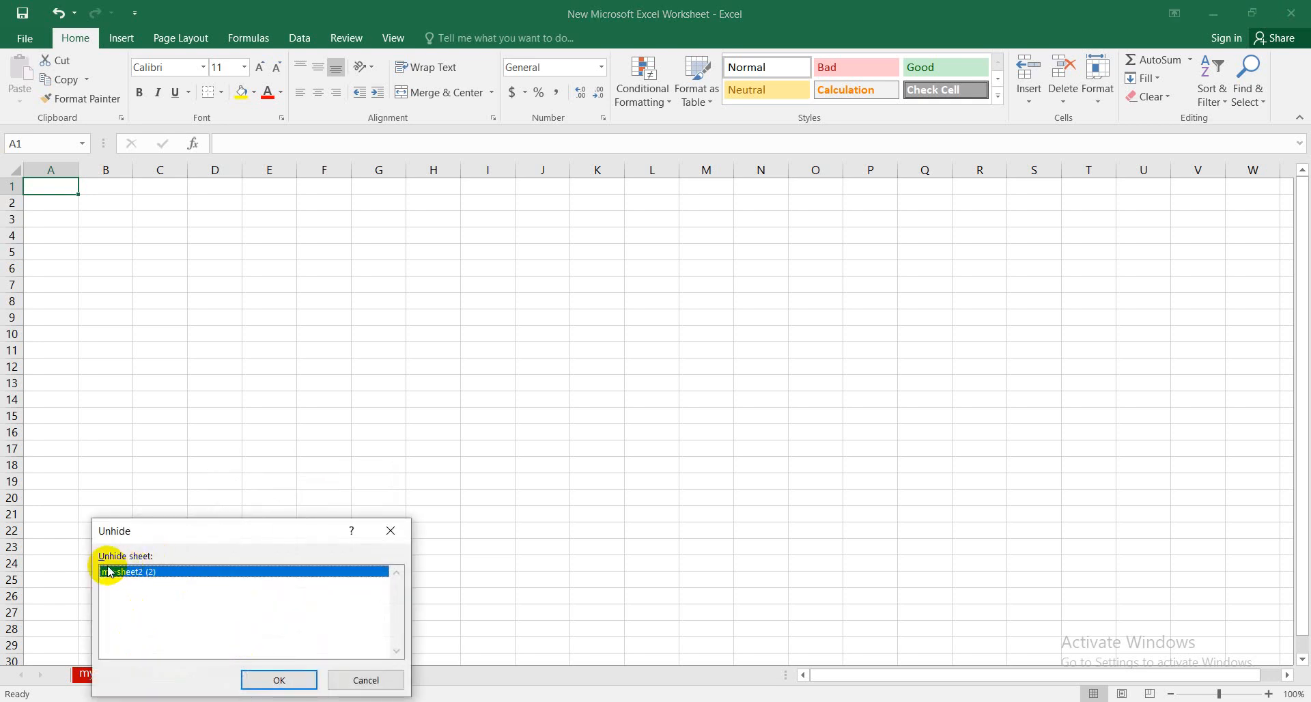
drag(146, 529, 219, 347)
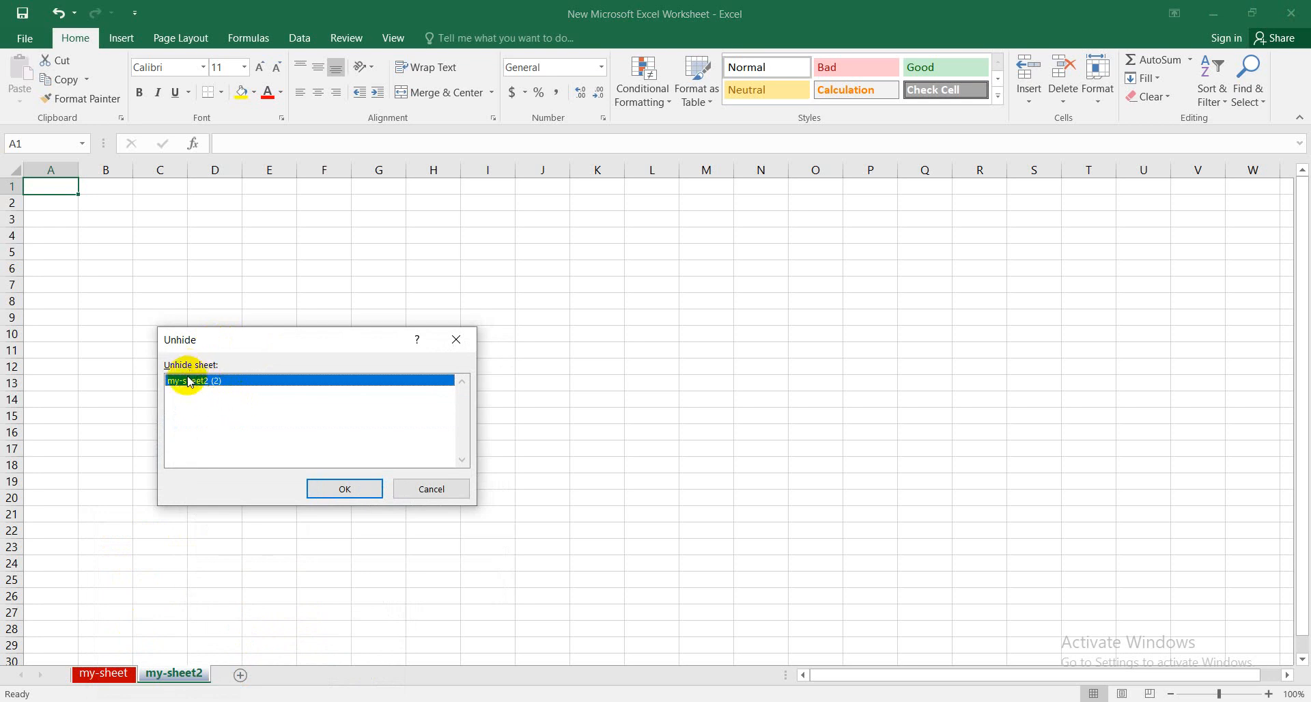
click(328, 489)
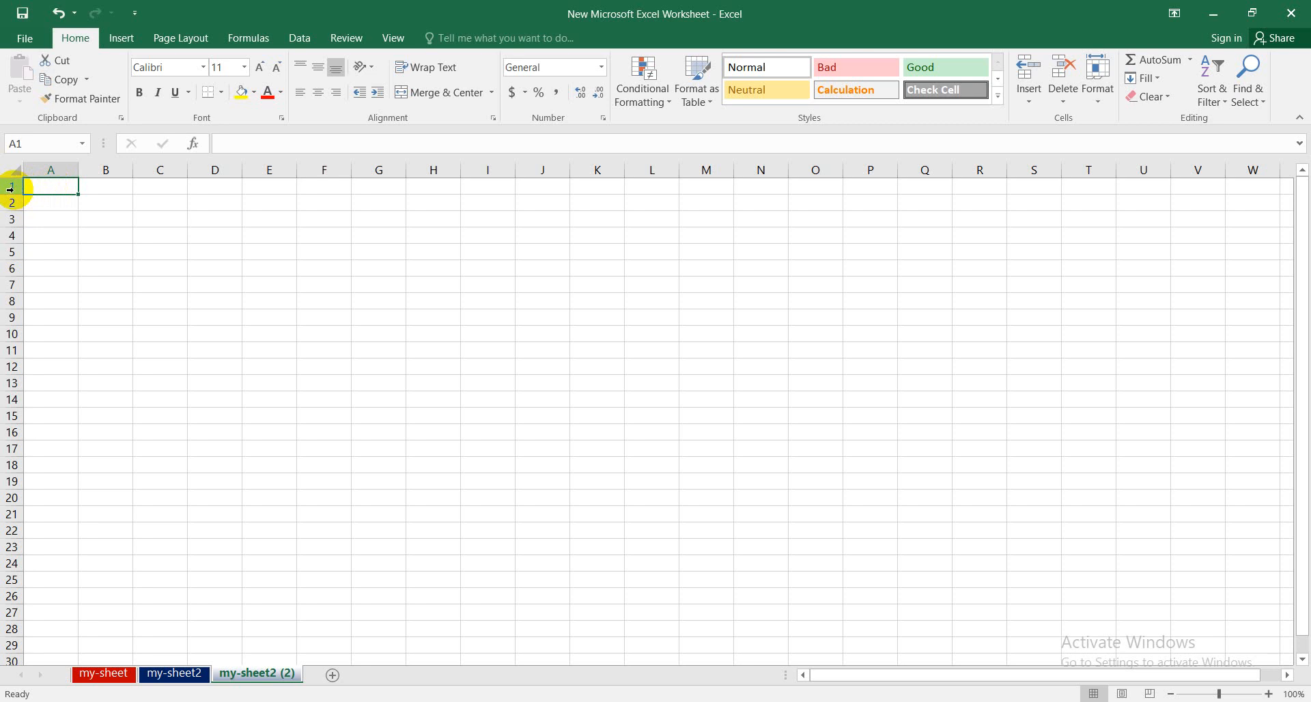
- Highlight columns A through K, then column A and row 1 separately, and return to cell A1
drag(12, 184, 603, 187)
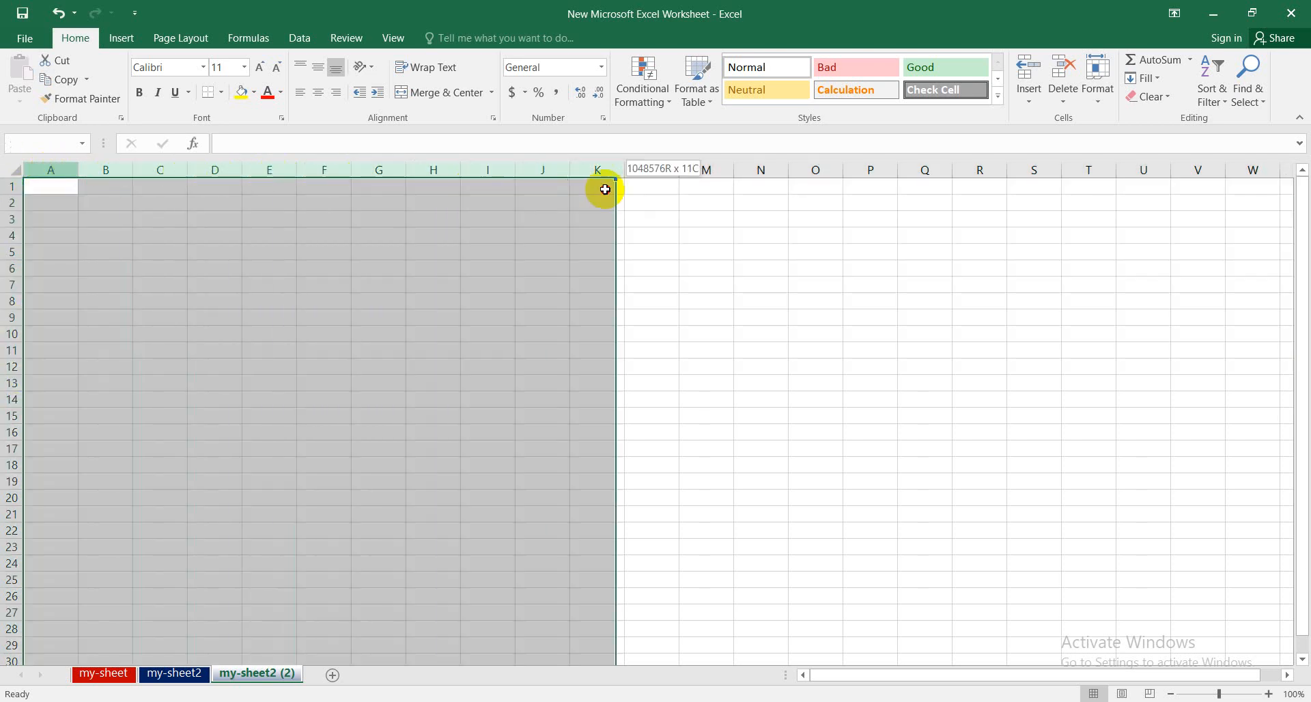
click(234, 252)
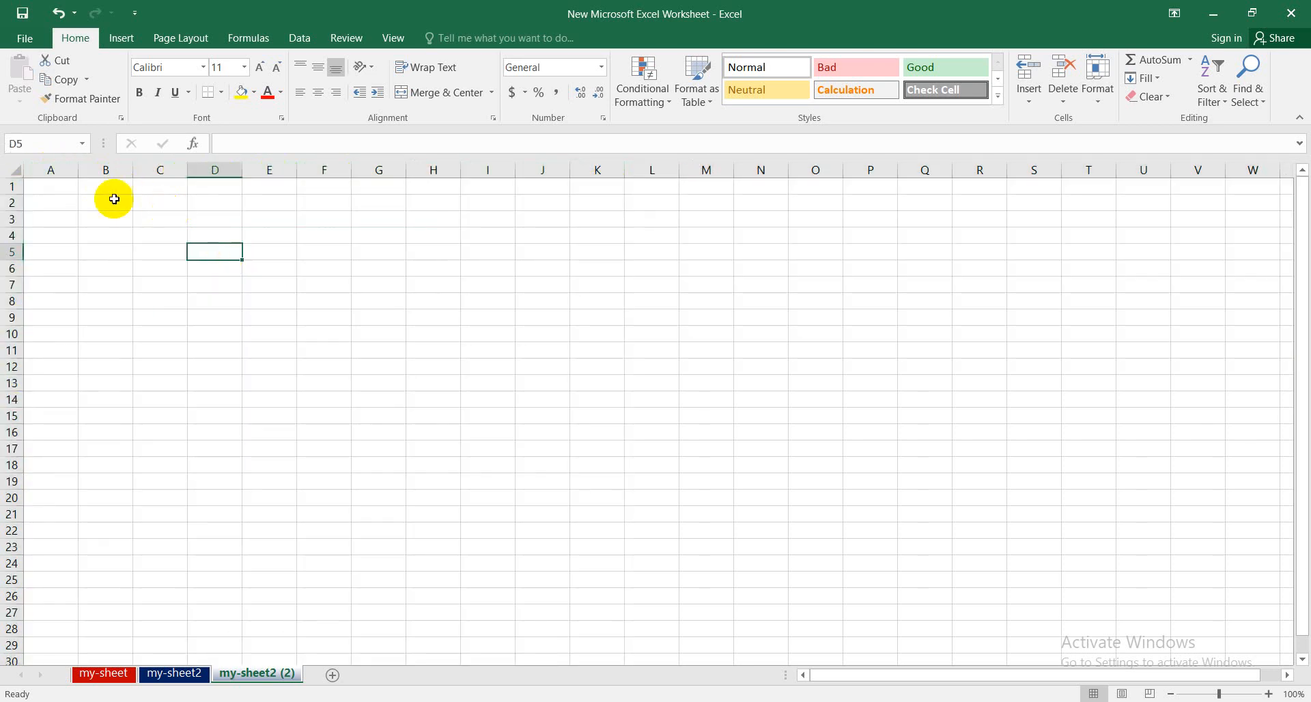
click(50, 189)
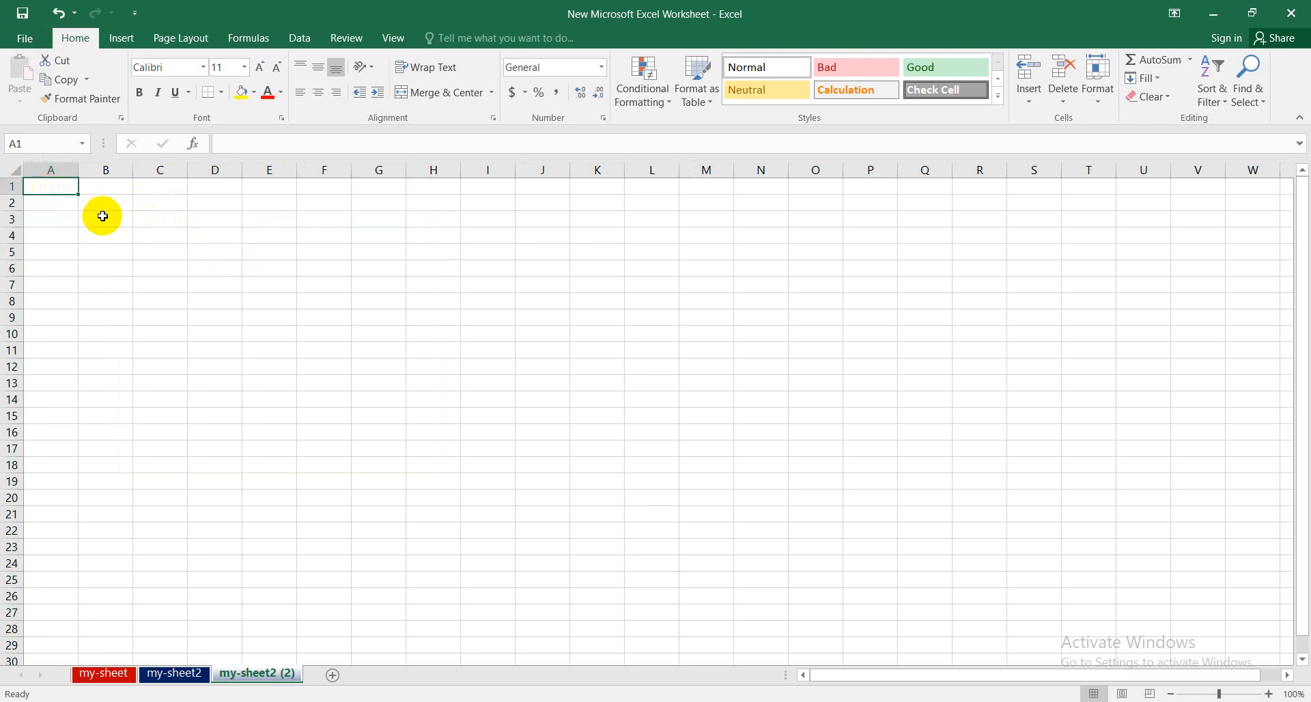
click(64, 174)
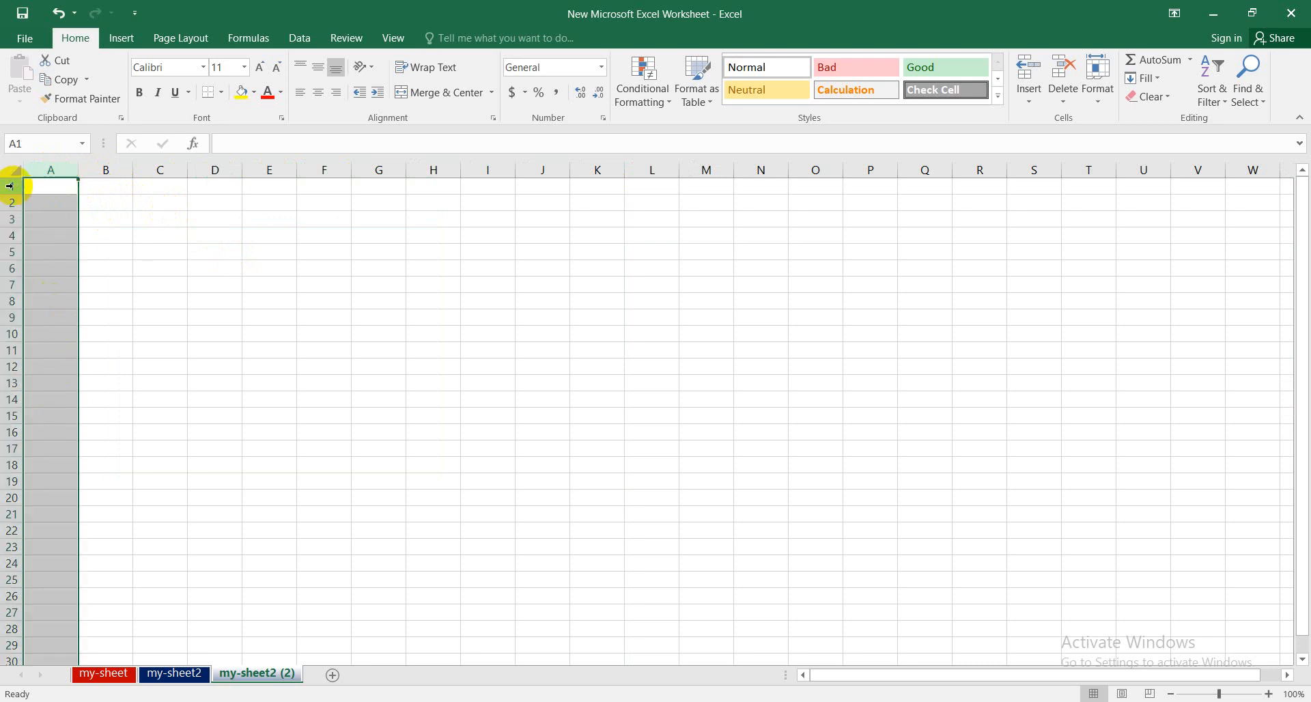
drag(12, 184, 194, 194)
click(99, 247)
click(58, 190)
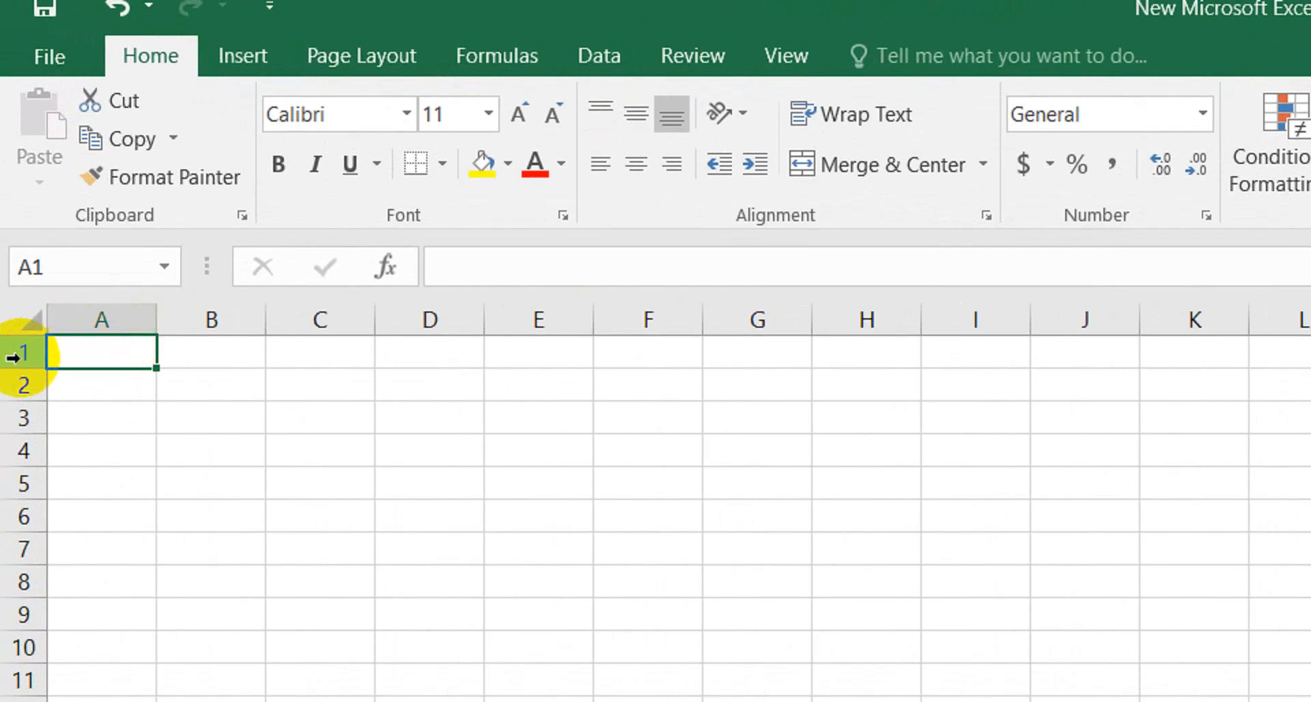
- Select cells B1, B3, D3 and A1 in turn to check how each cell's reference is displayed
click(187, 352)
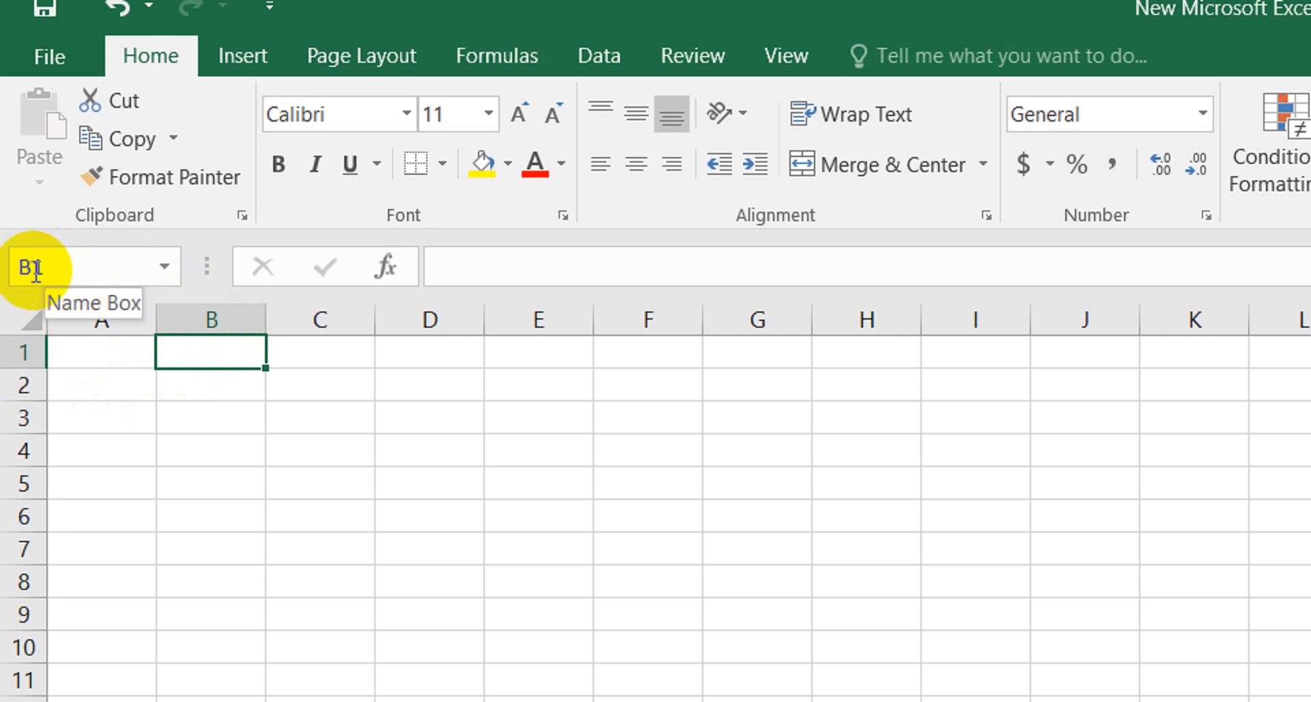
click(199, 419)
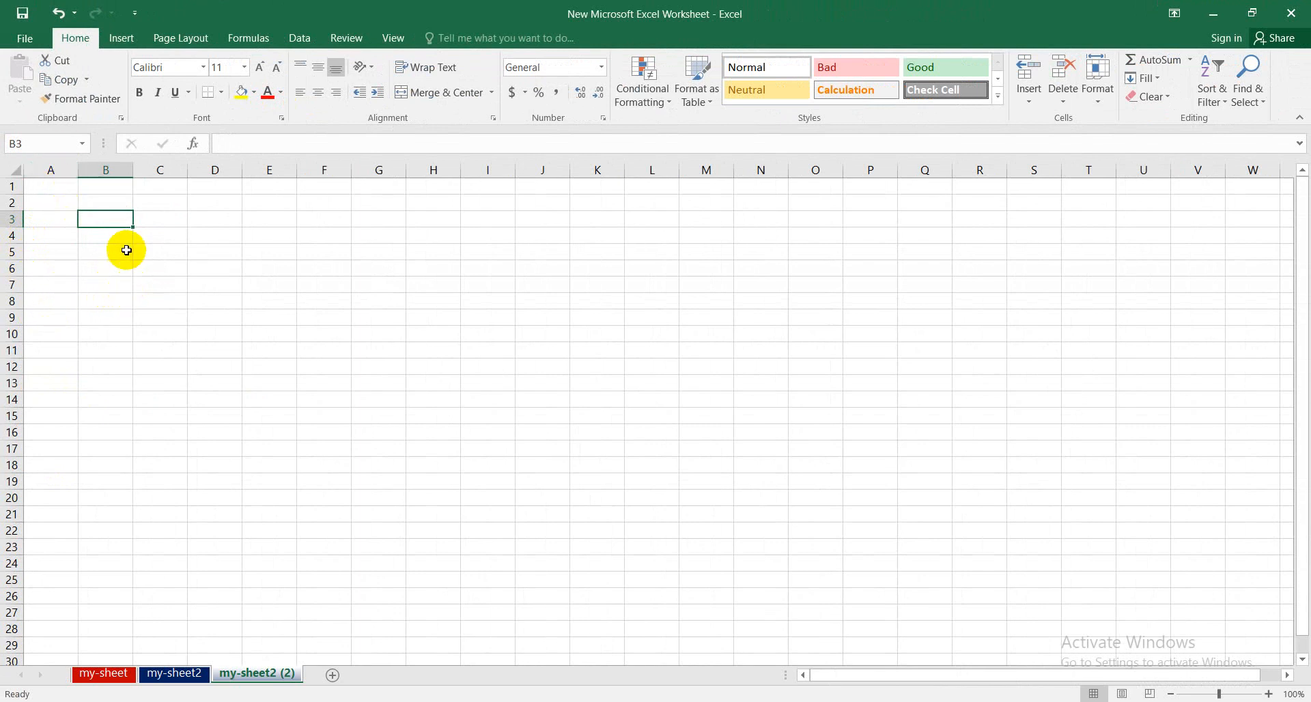
click(235, 219)
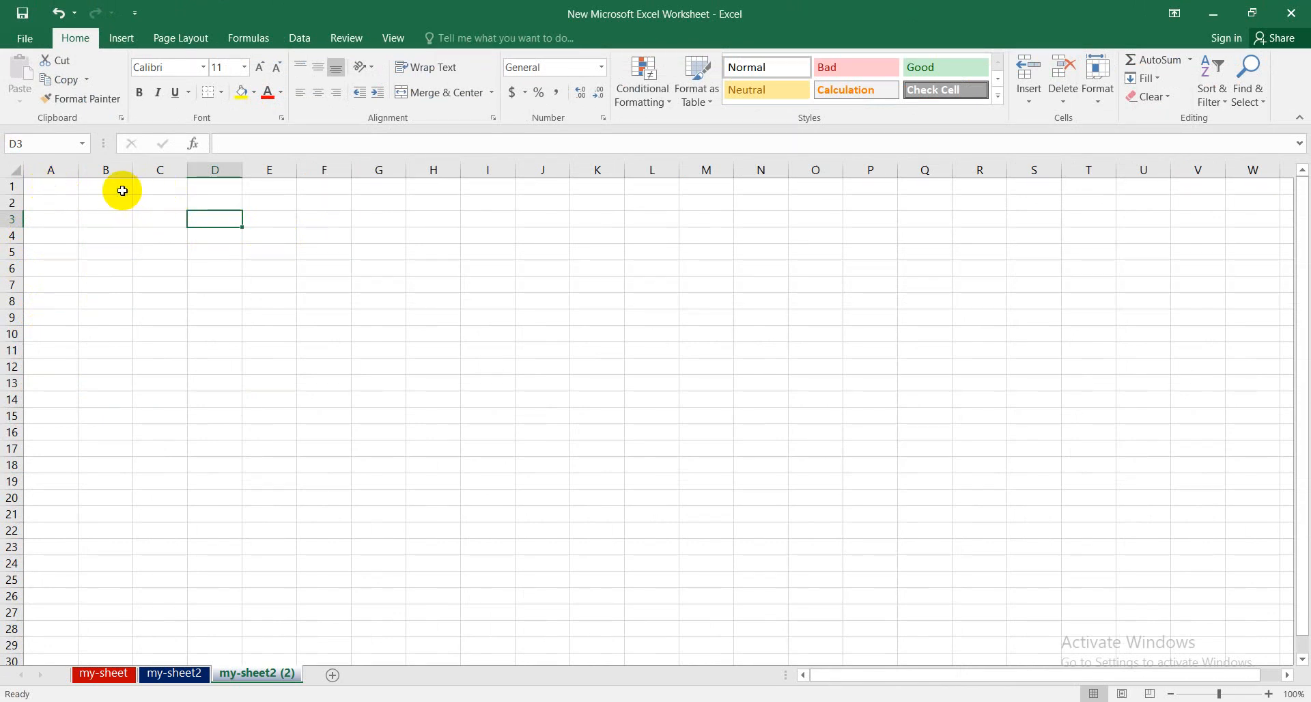
click(50, 188)
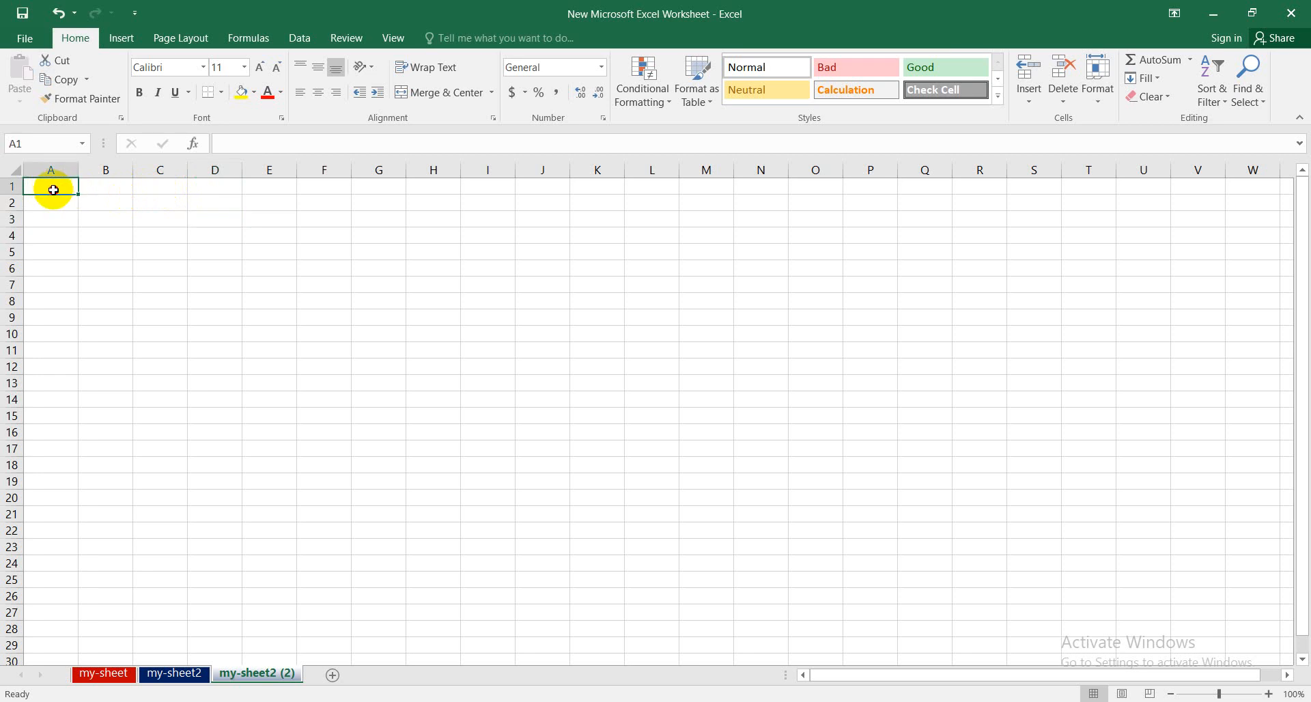
- Highlight a block of cells starting at A1, then the range D3:F17, and finish on cell B5
drag(53, 190, 204, 448)
click(235, 263)
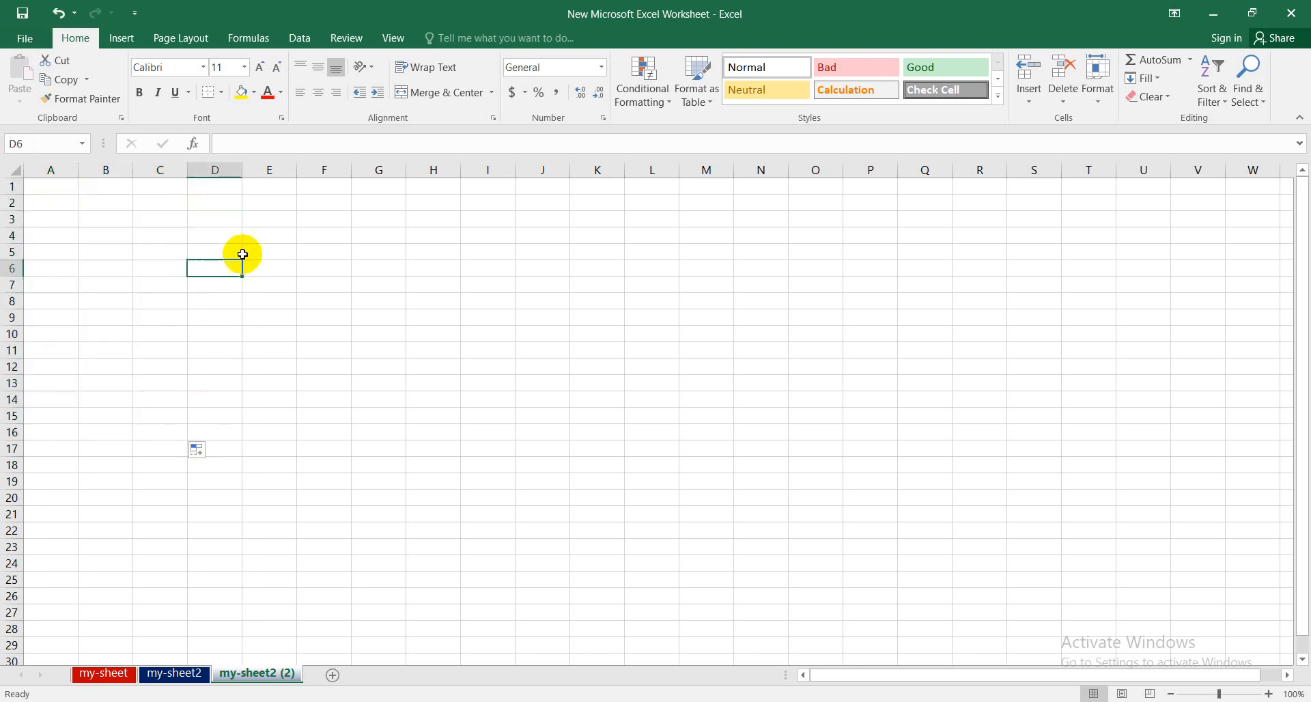
drag(214, 219, 319, 451)
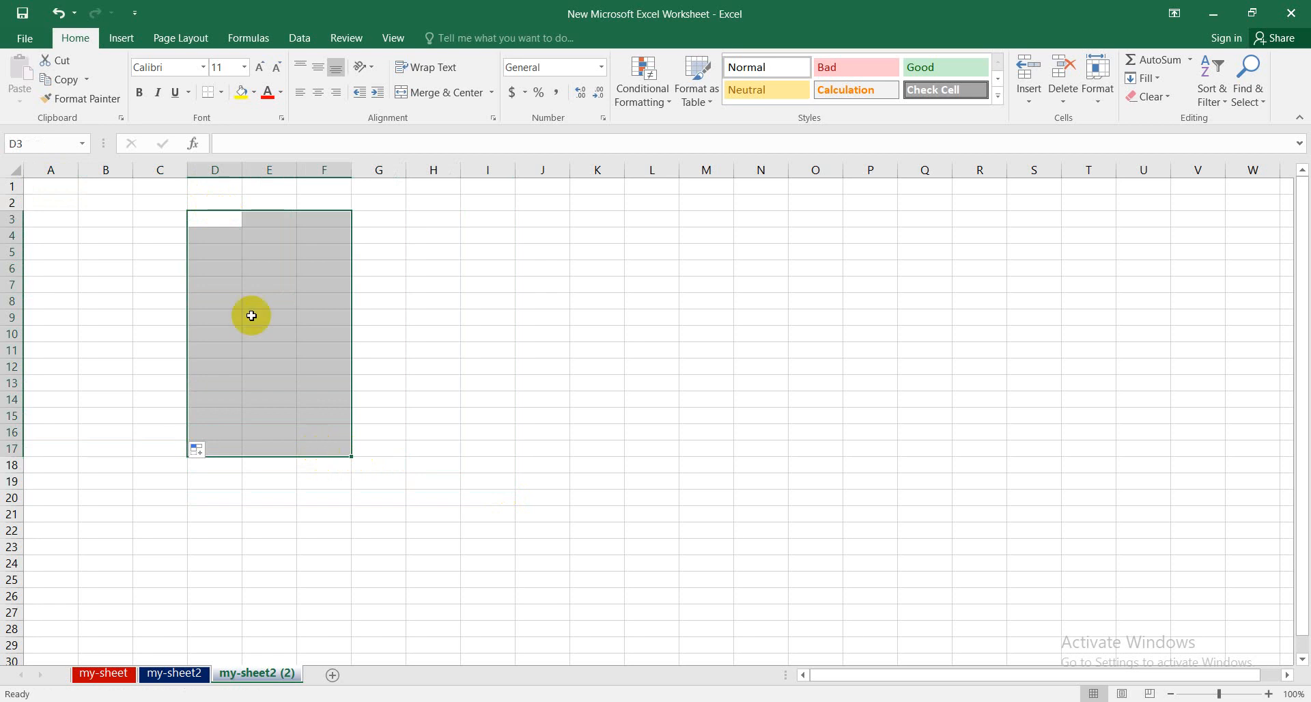
mouse_move(113, 251)
mouse_down()
mouse_move(109, 263)
mouse_move(108, 247)
mouse_up()
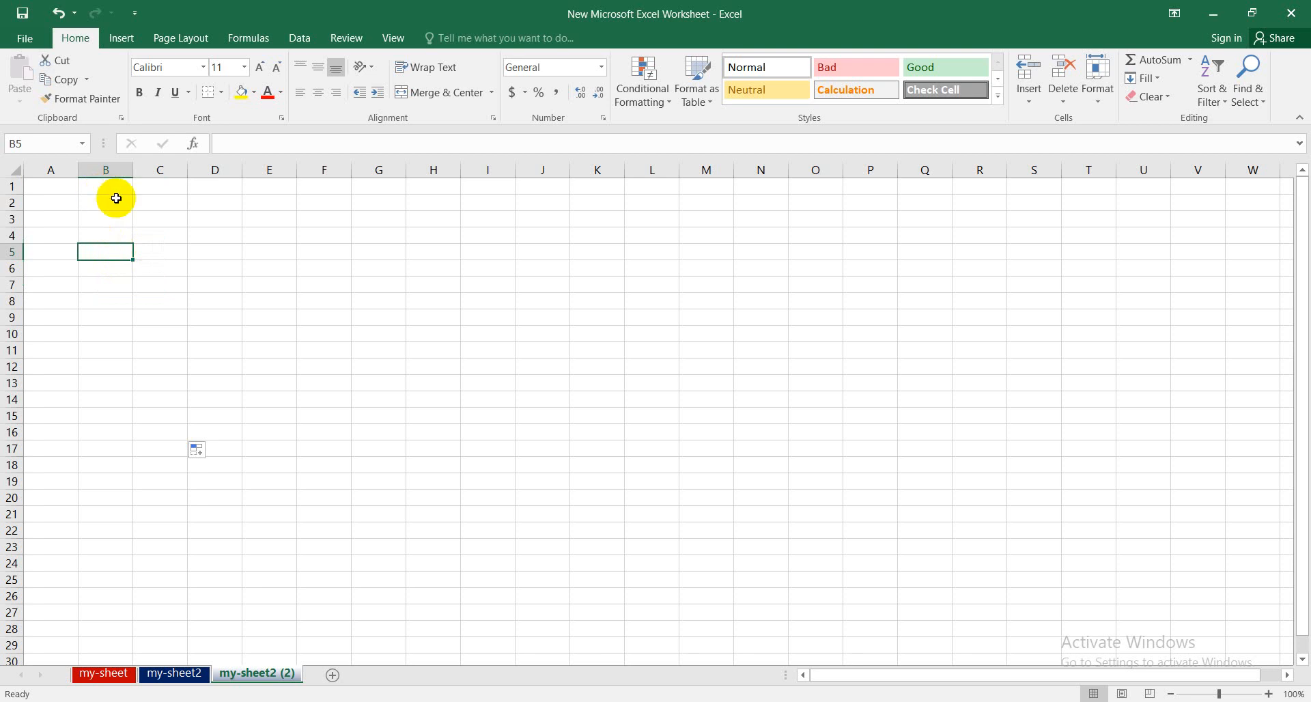
- Select the whole of row 1, then rows 1 through 3 together, and clear the selection
click(12, 183)
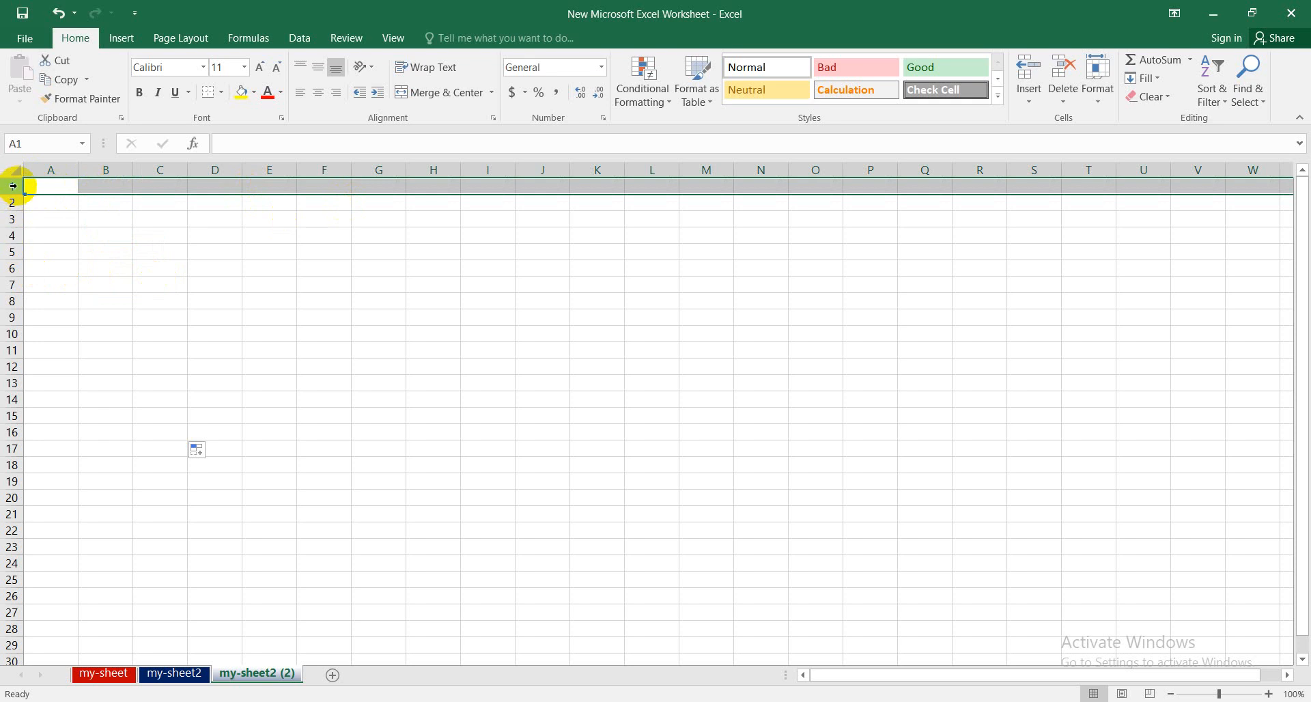
mouse_move(13, 186)
mouse_down()
mouse_move(14, 366)
mouse_move(9, 211)
mouse_up()
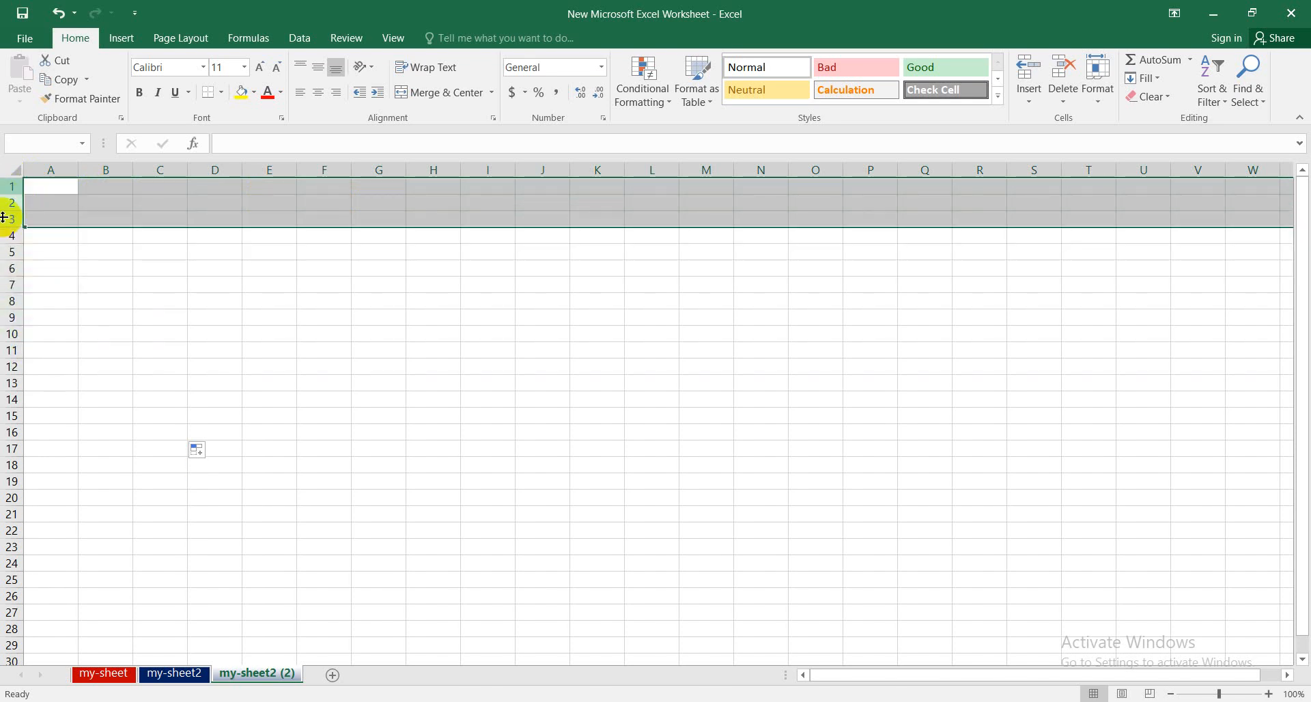
click(120, 266)
- Select the whole columns A, H and B one after another, and finish on cell F9
click(52, 166)
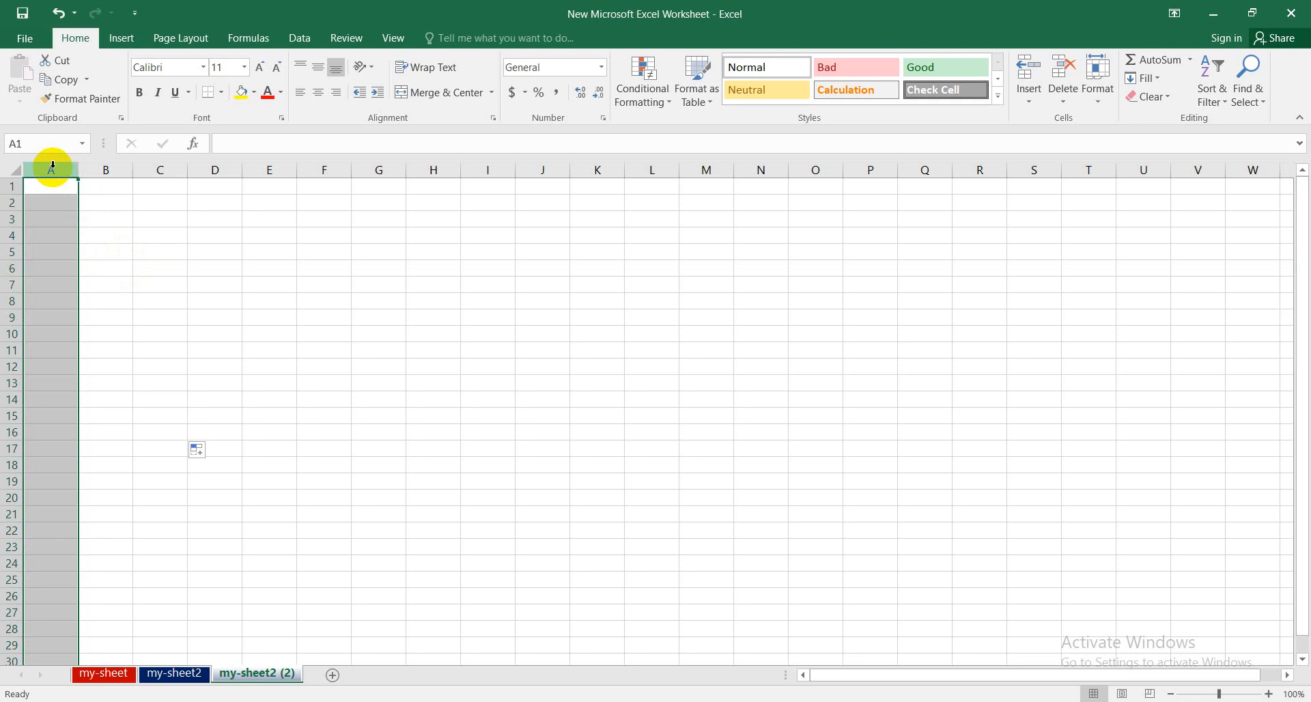
click(430, 168)
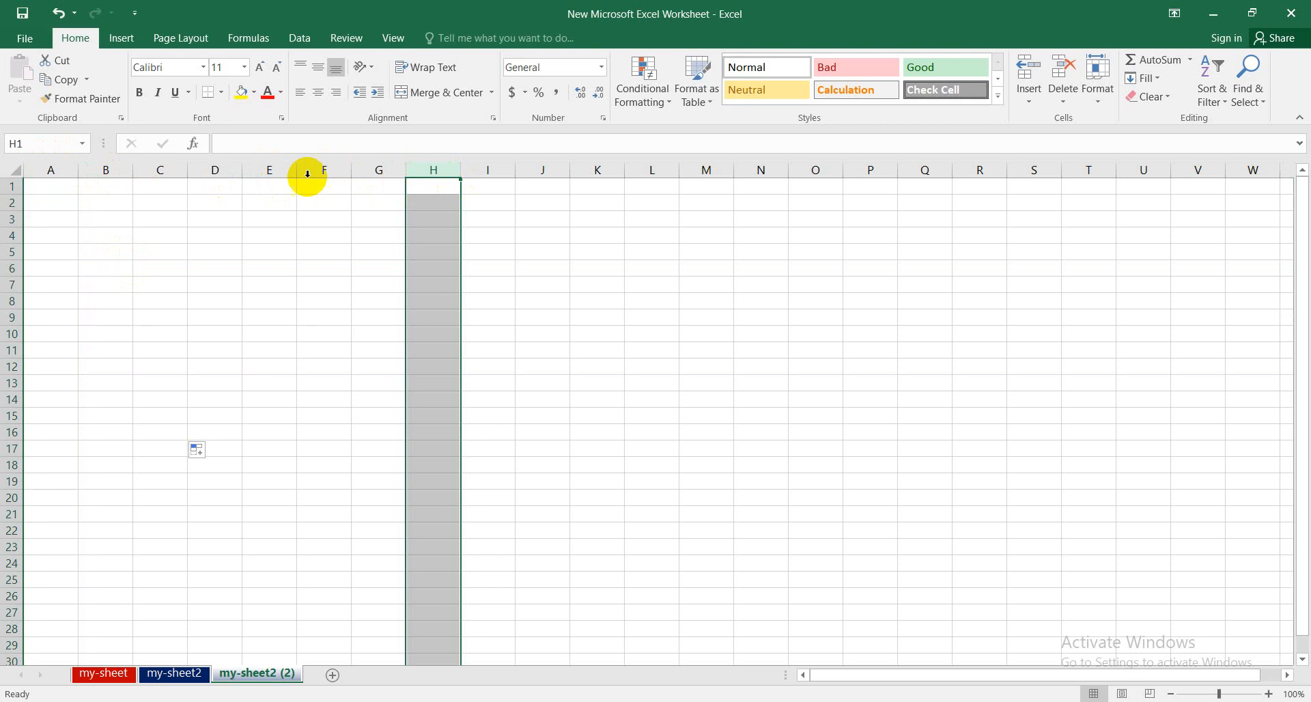
click(109, 168)
click(330, 314)
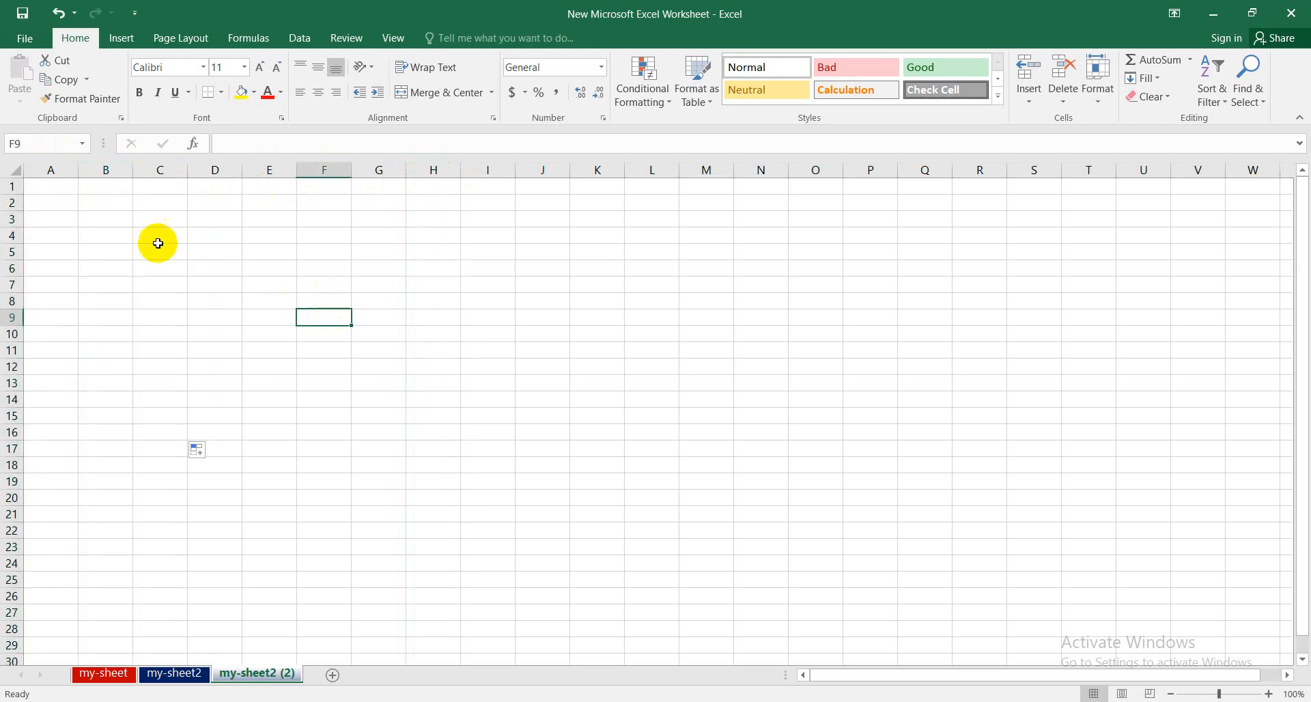
- Select cell A1, highlight a block of cells starting from it, and finish on cell J16
click(47, 186)
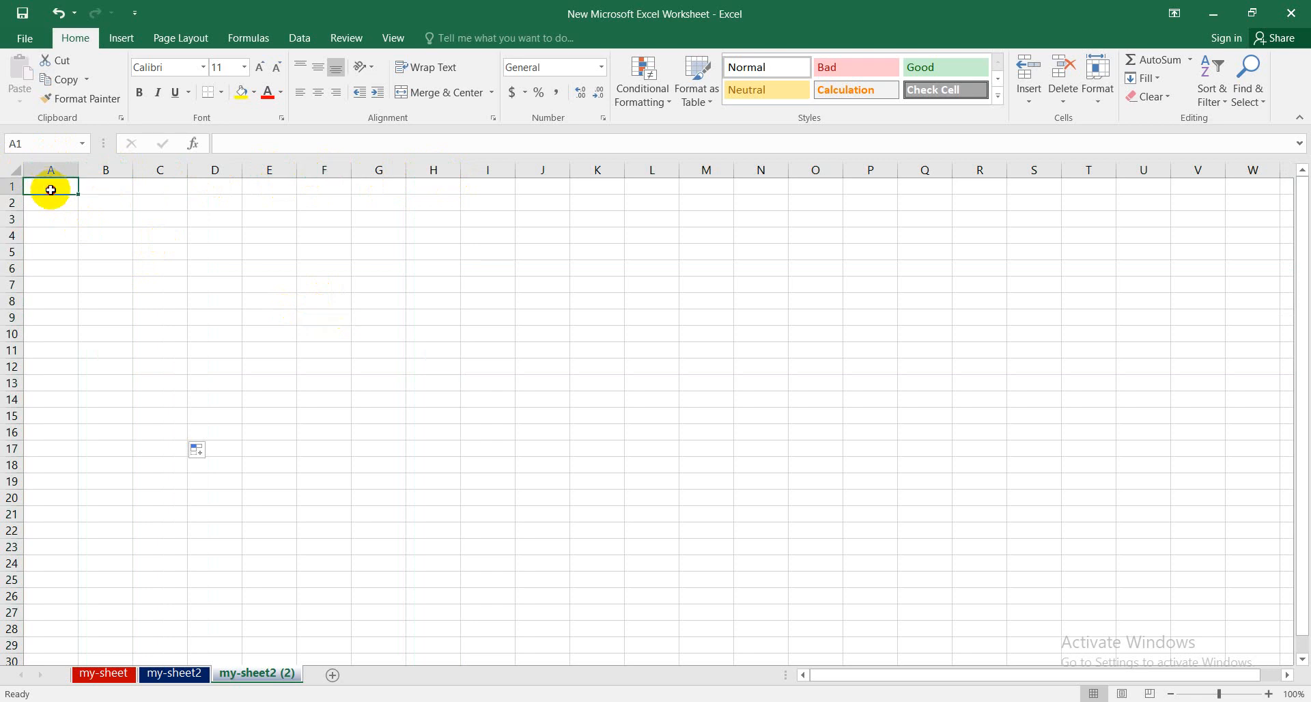
drag(47, 186, 239, 345)
click(546, 430)
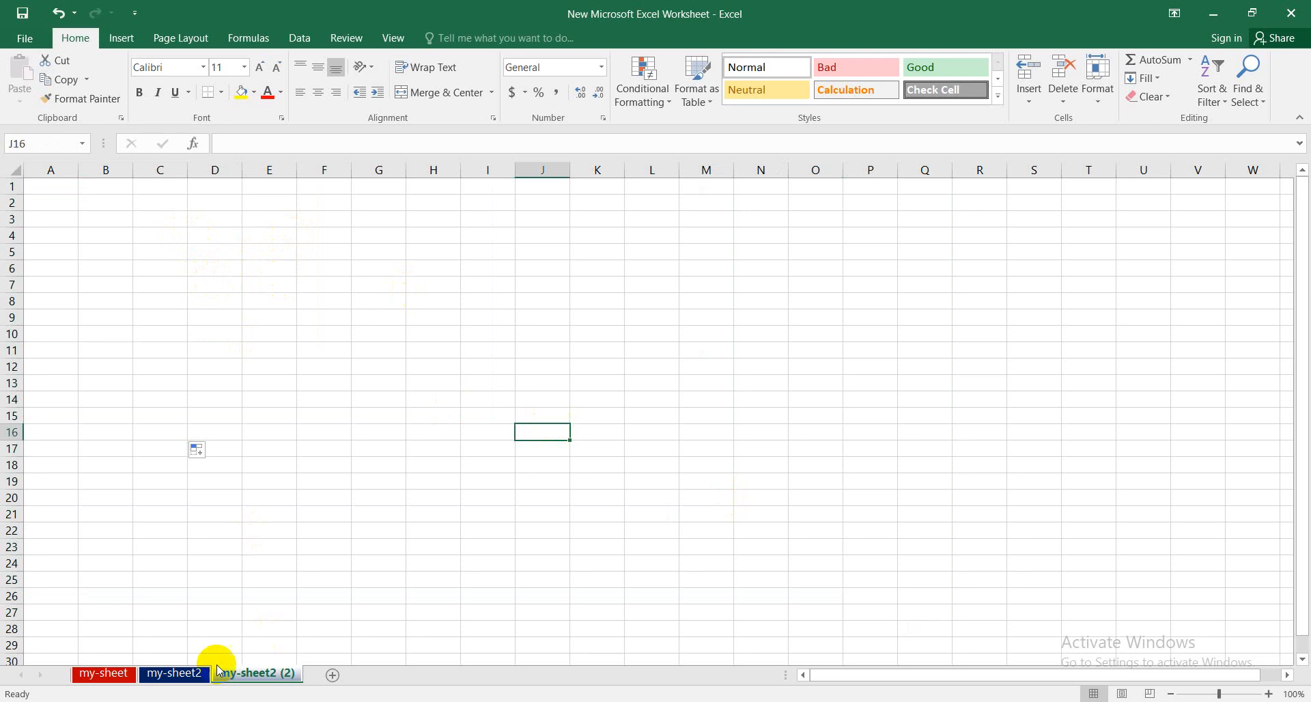
- Switch to the my-sheet worksheet and enter 20 in cell A1
click(115, 673)
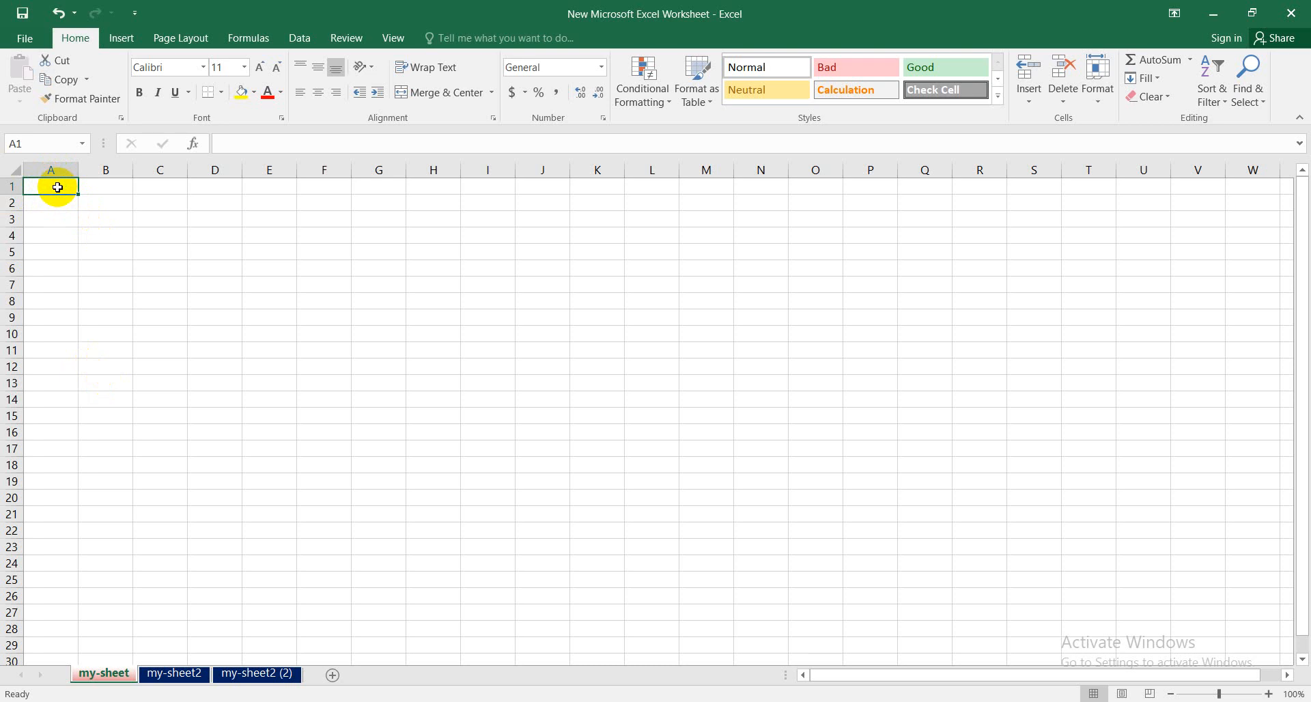
text(20)
click(52, 252)
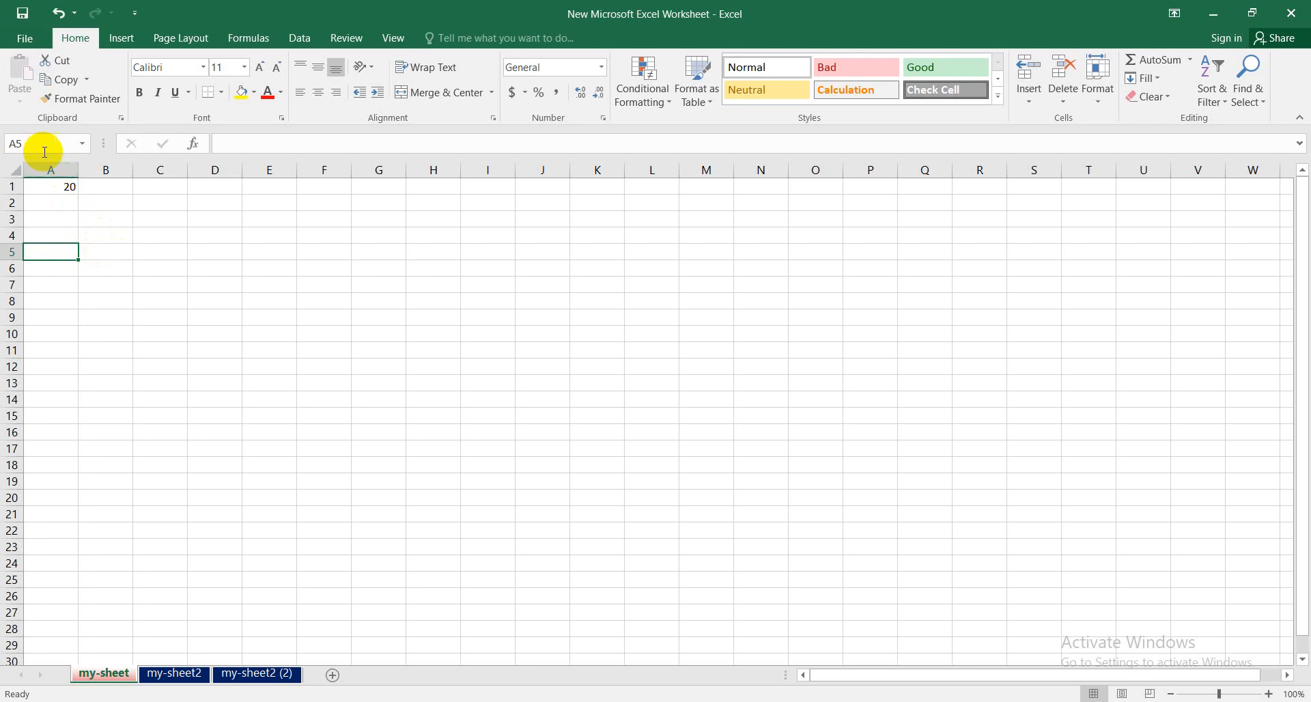
click(53, 186)
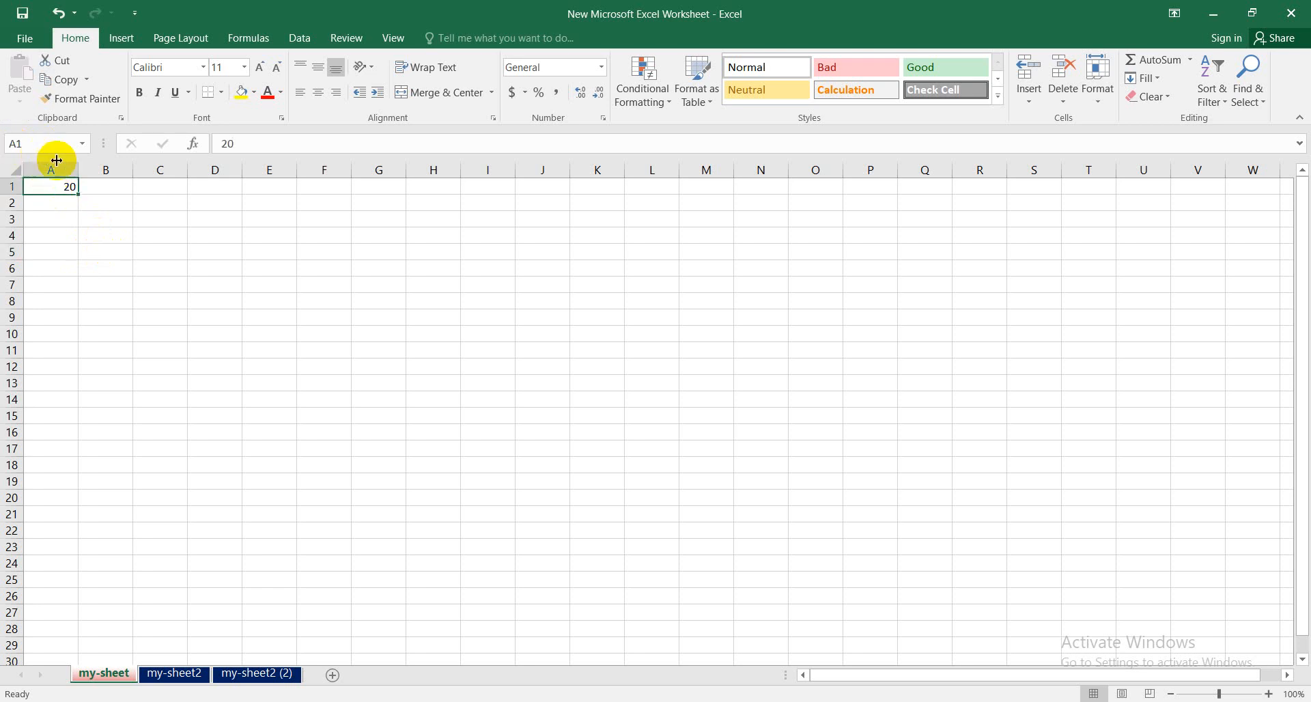
- Enter 10 in cell A2 and 5 in cell A3
click(46, 203)
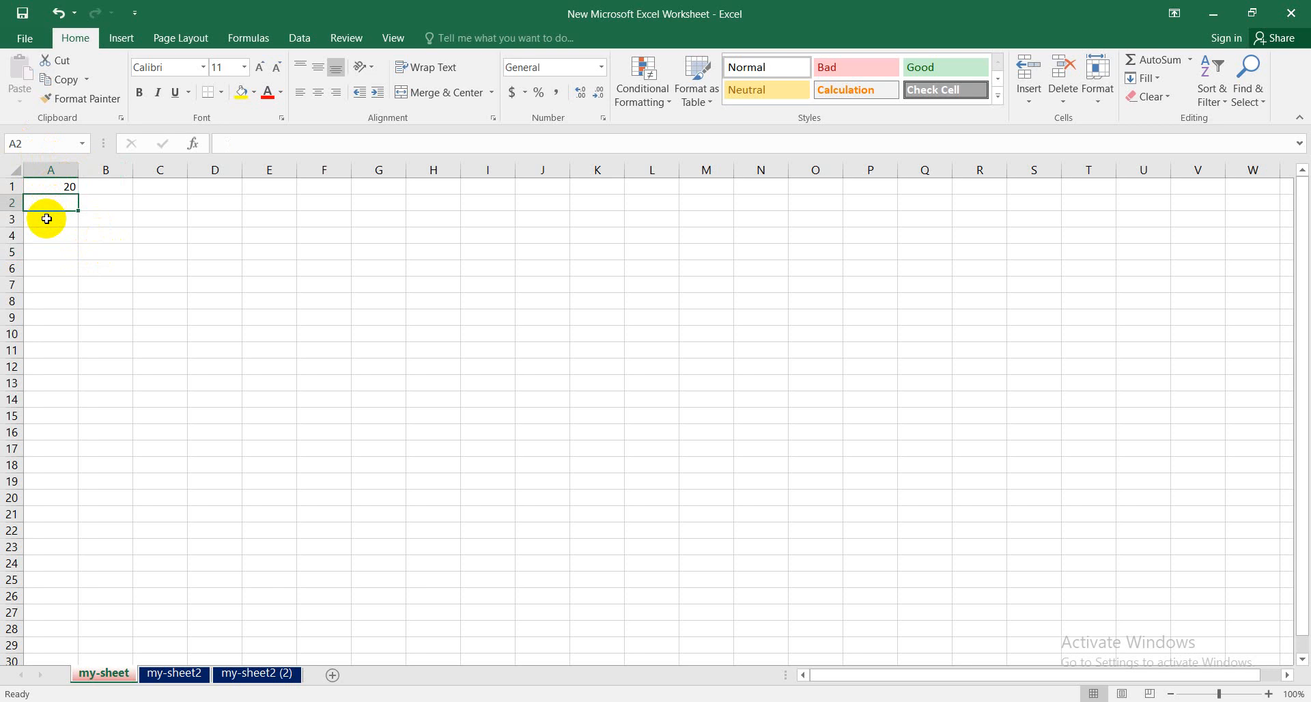
text(10)
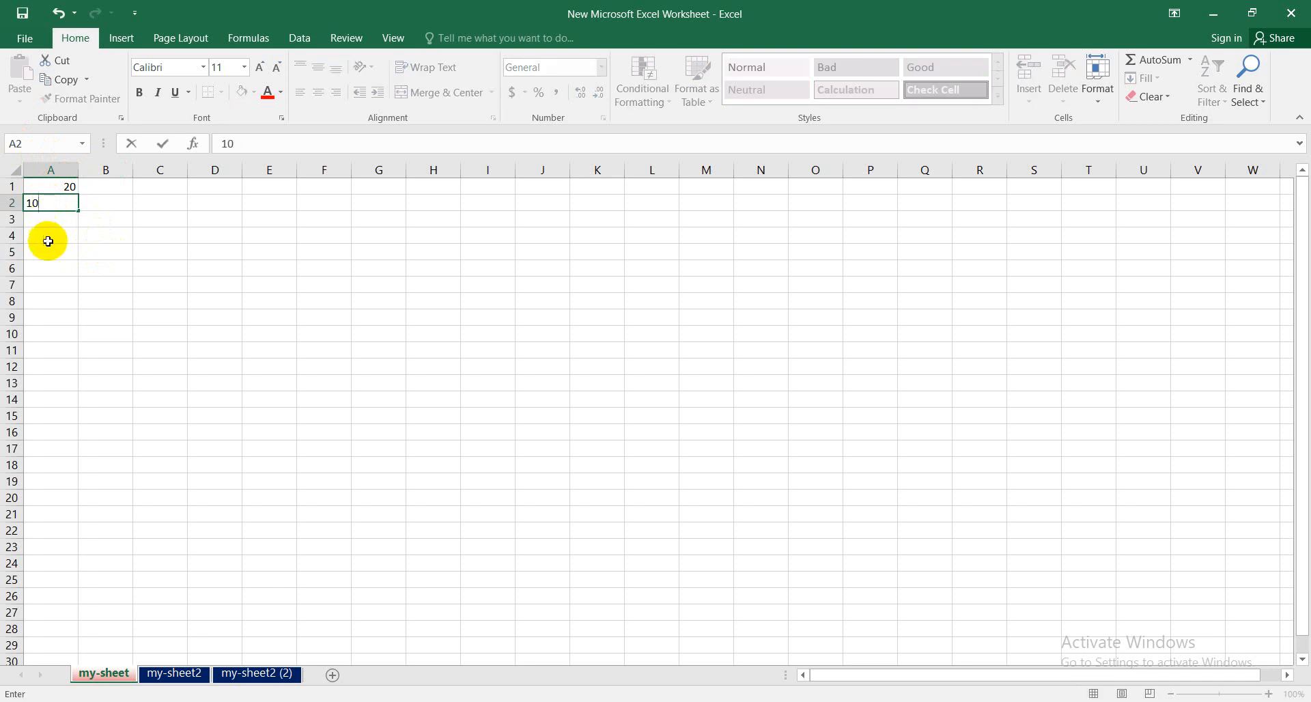
click(48, 222)
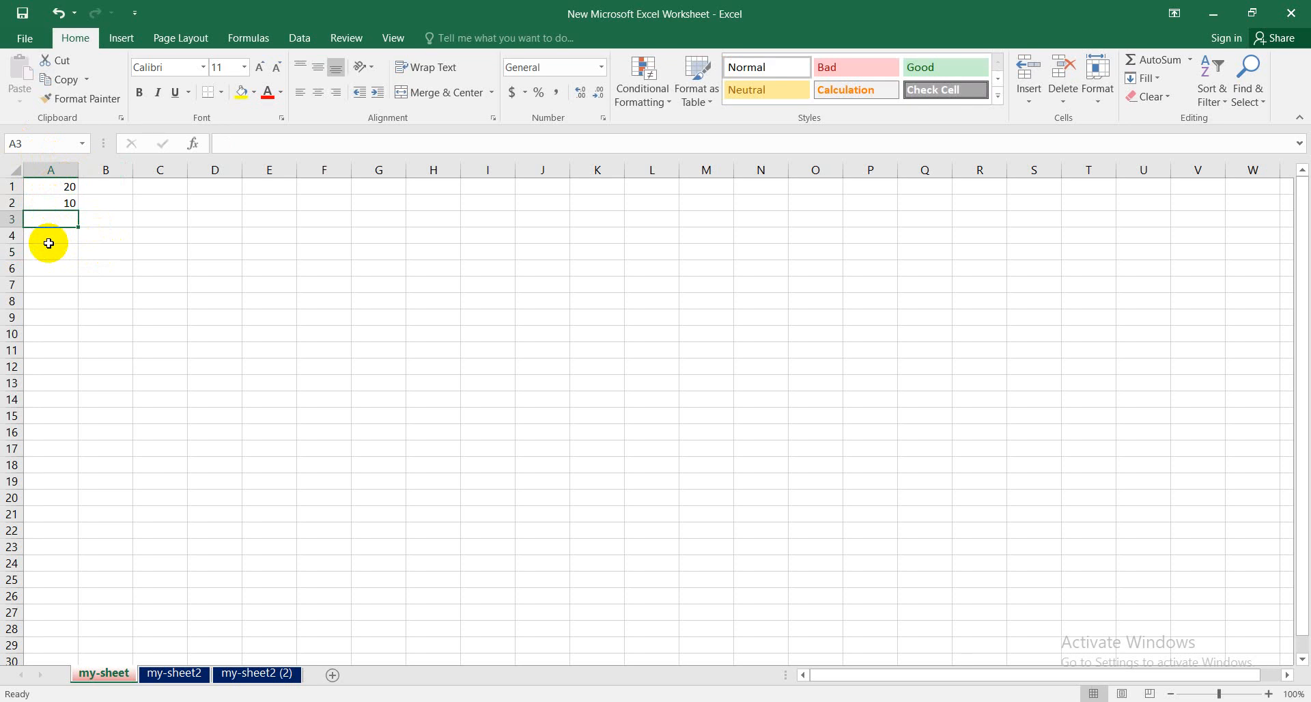
text(5)
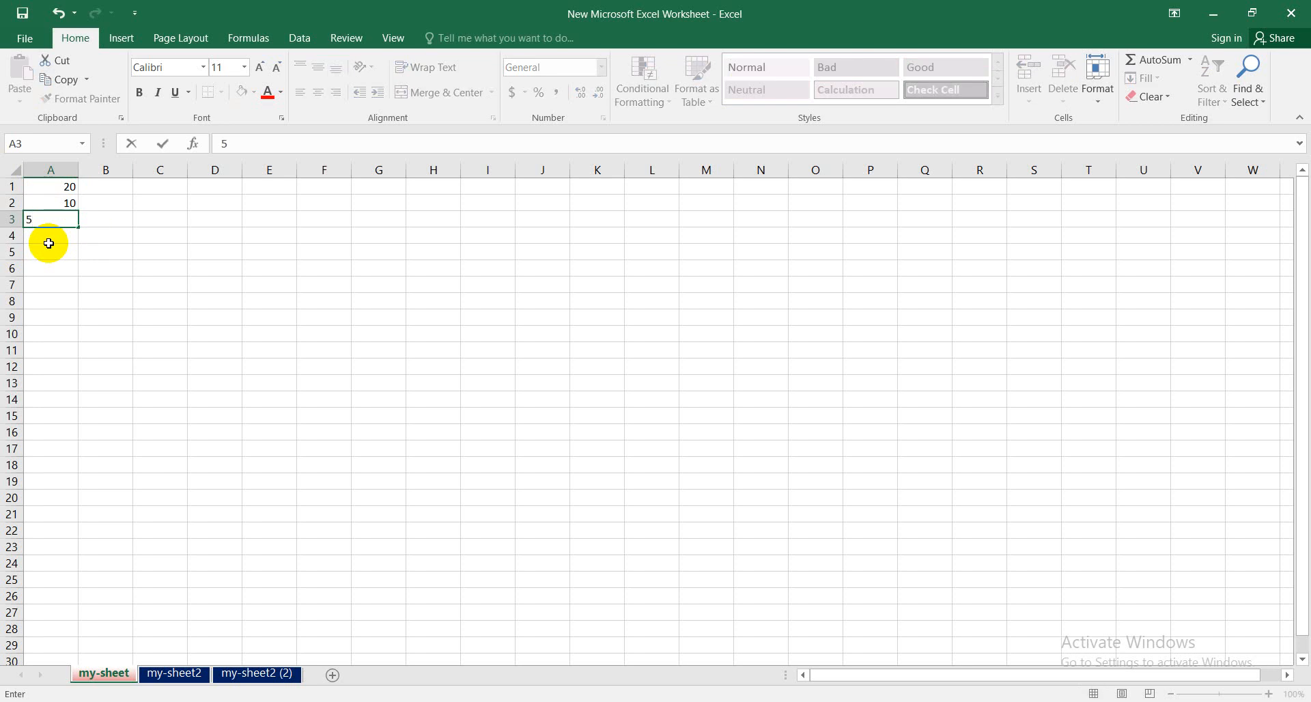
click(203, 303)
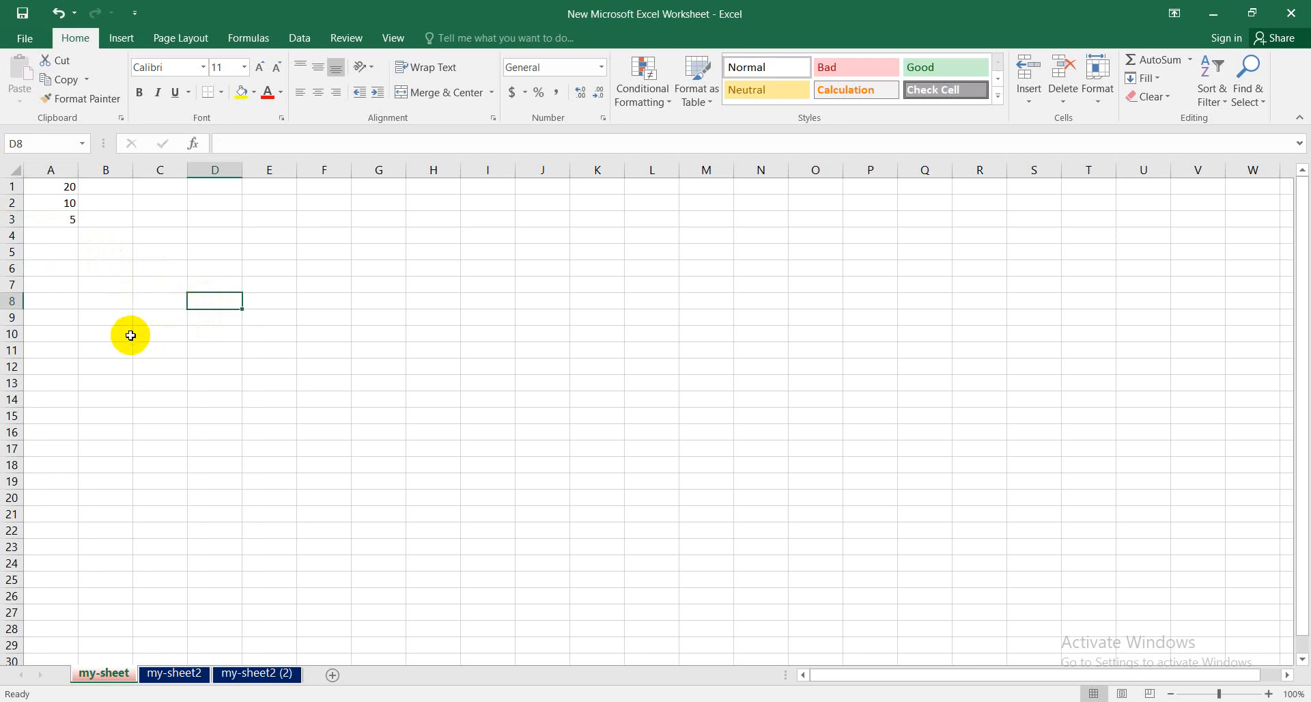
click(63, 223)
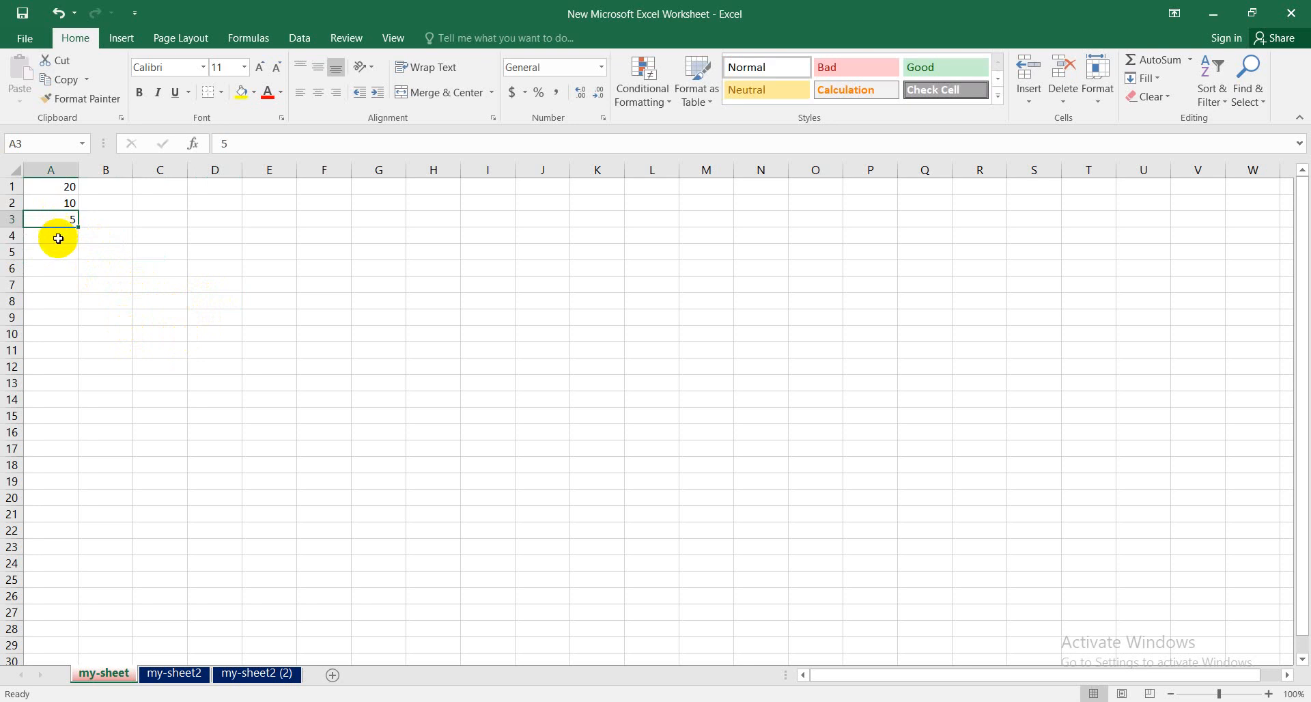
right_click(59, 223)
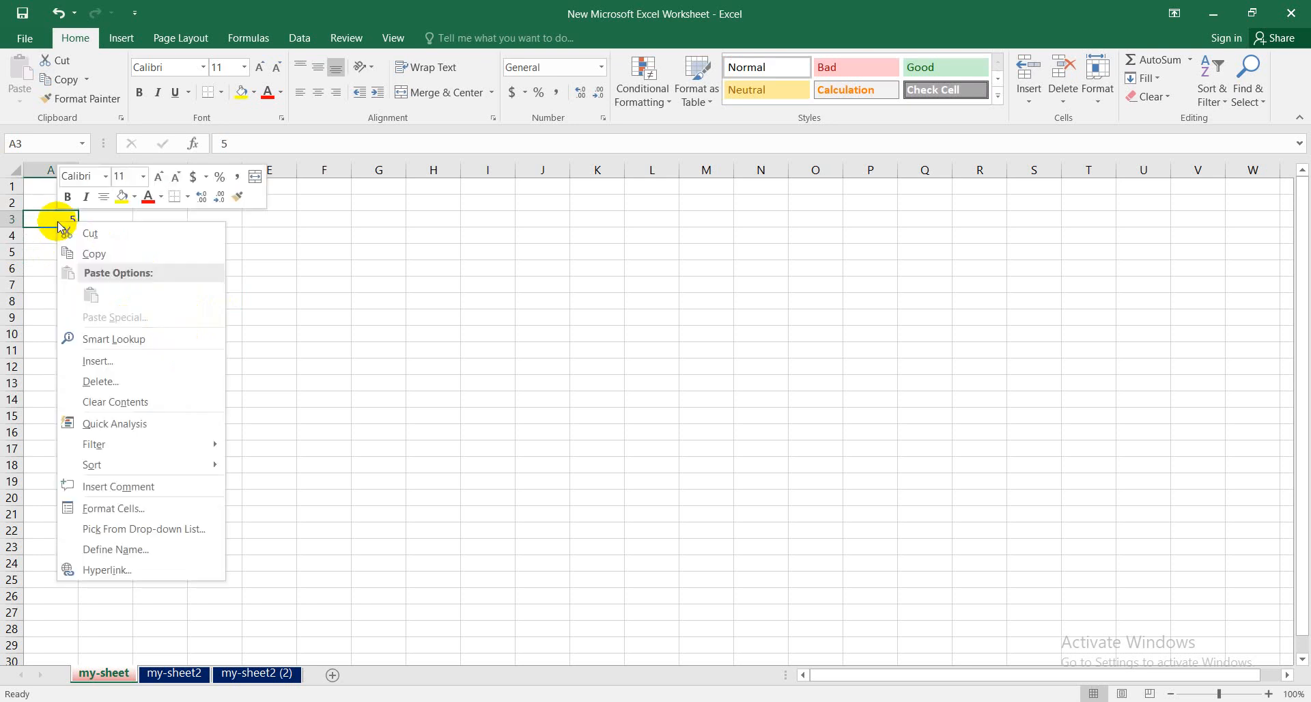
click(114, 381)
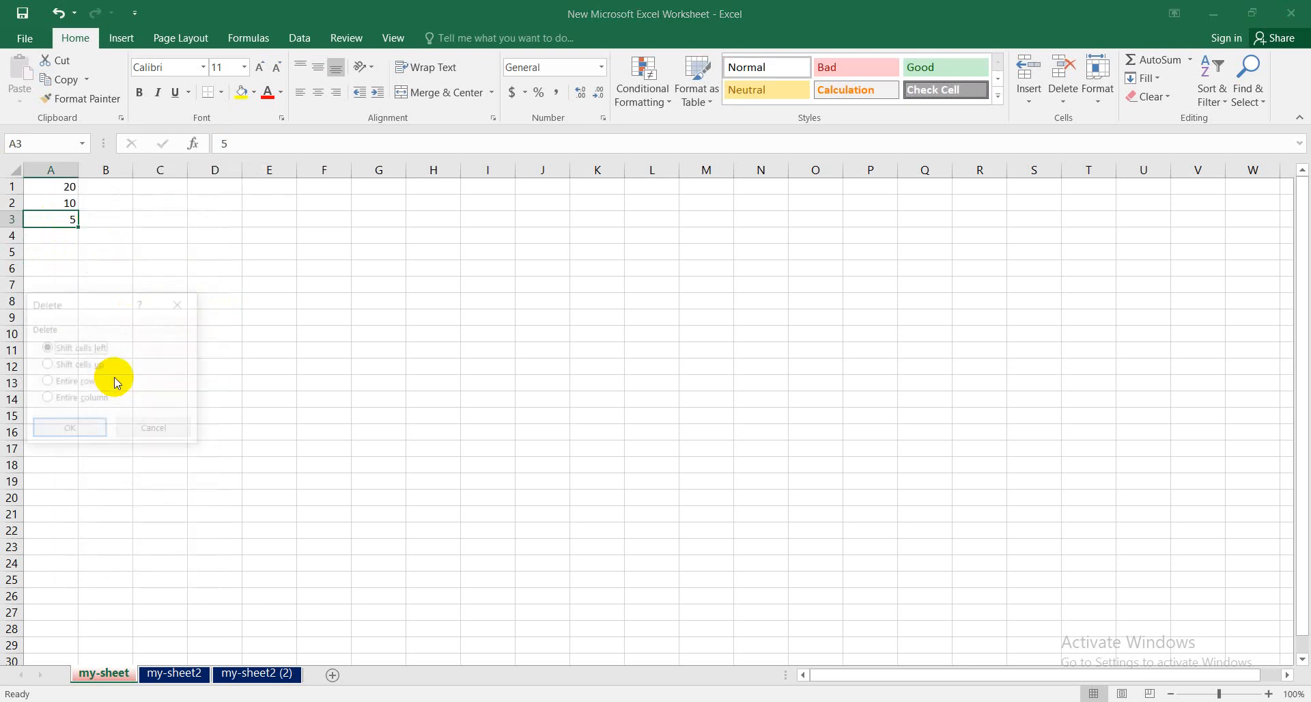
click(149, 429)
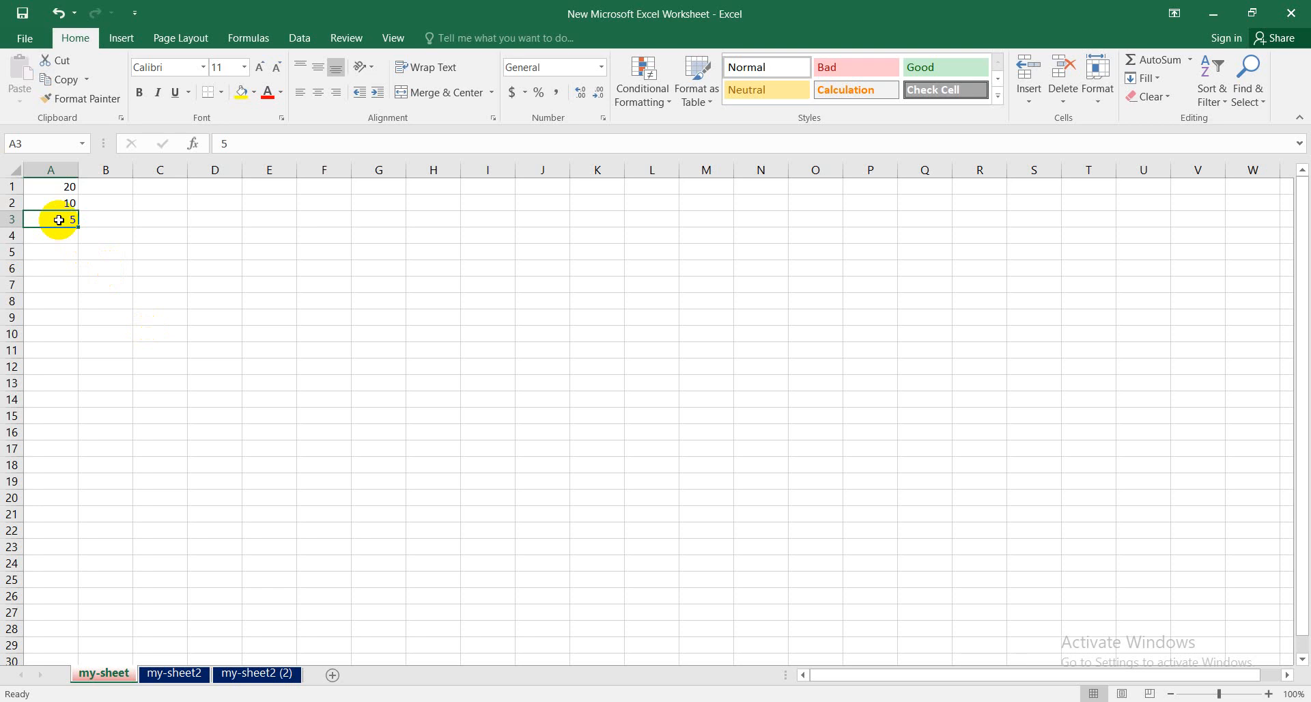
- Clear the contents of cell A3 without deleting the cell itself
key(BackSpace)
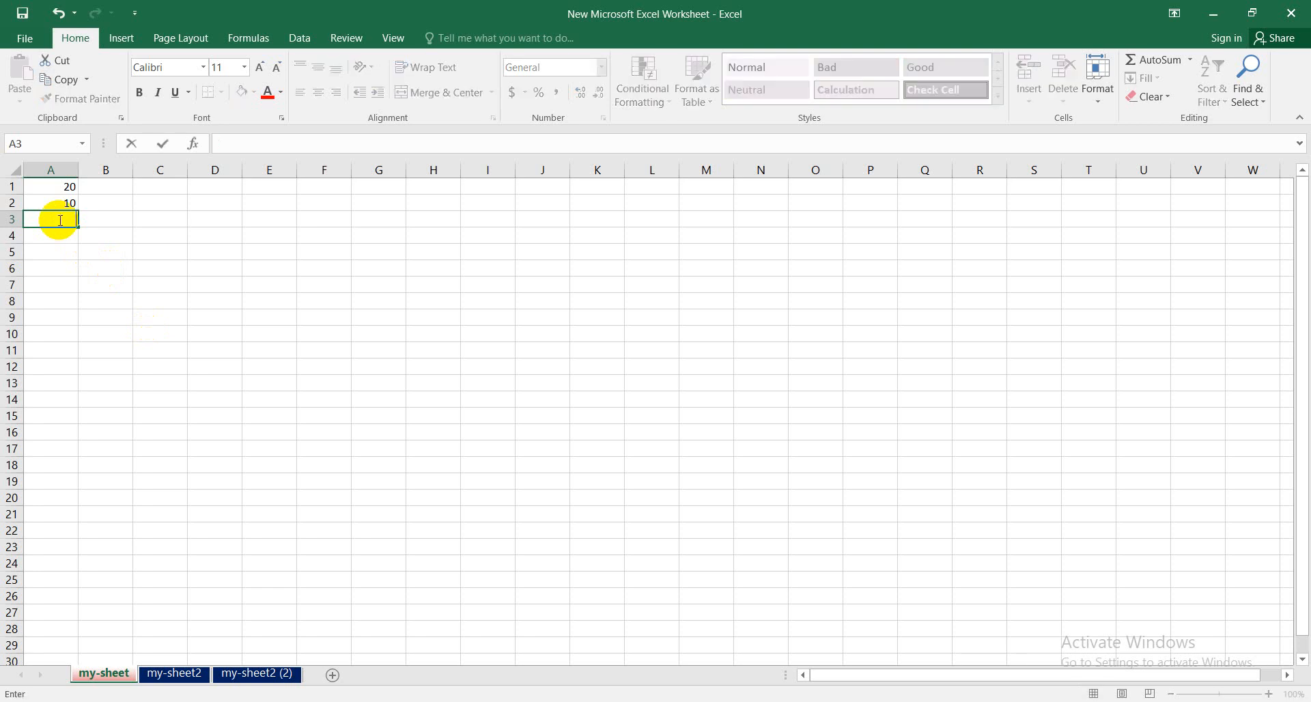
key(ctrl+z)
key(ctrl+y)
click(214, 451)
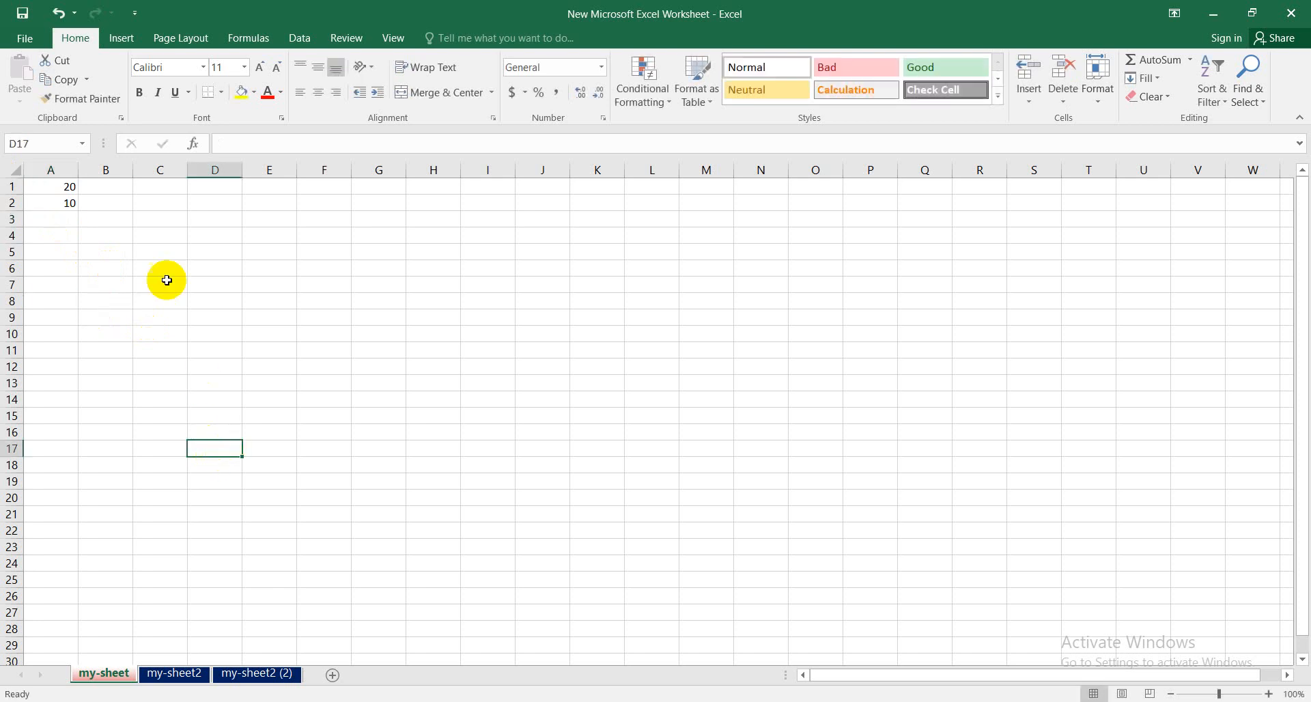
- Enter 5 again in the emptied cell A3
click(67, 225)
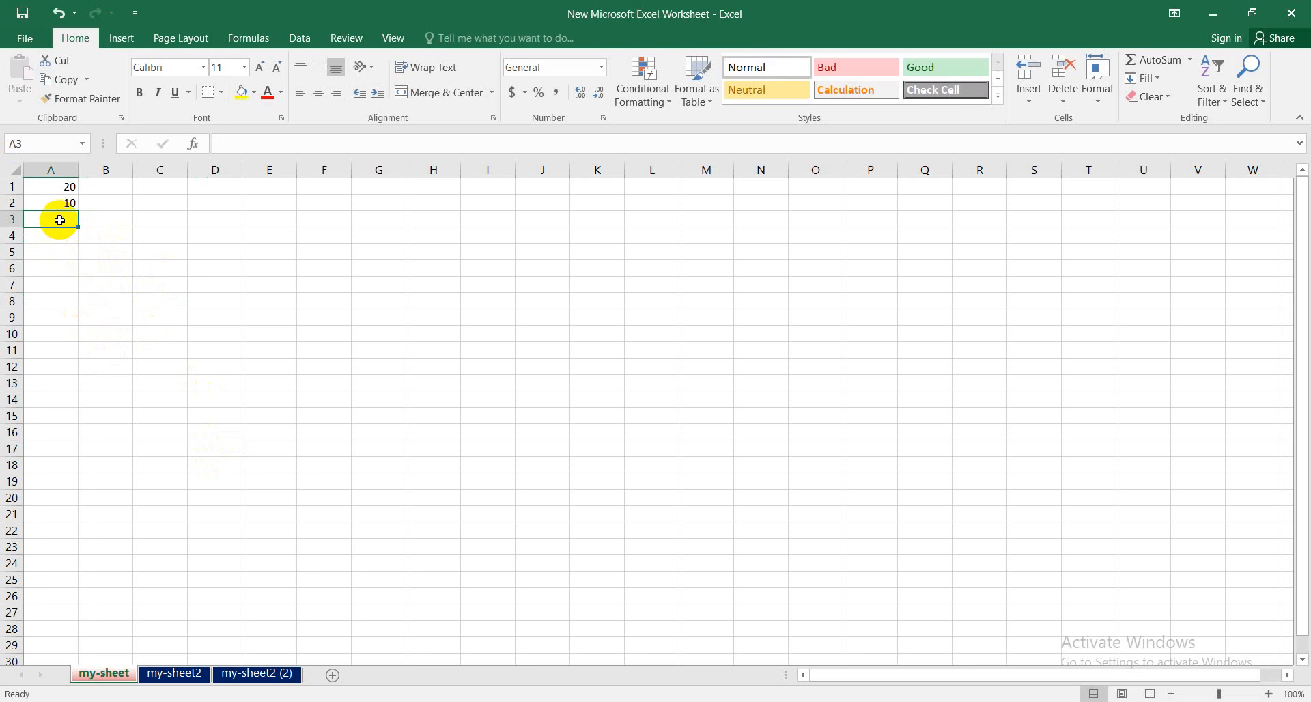
text(5)
click(87, 316)
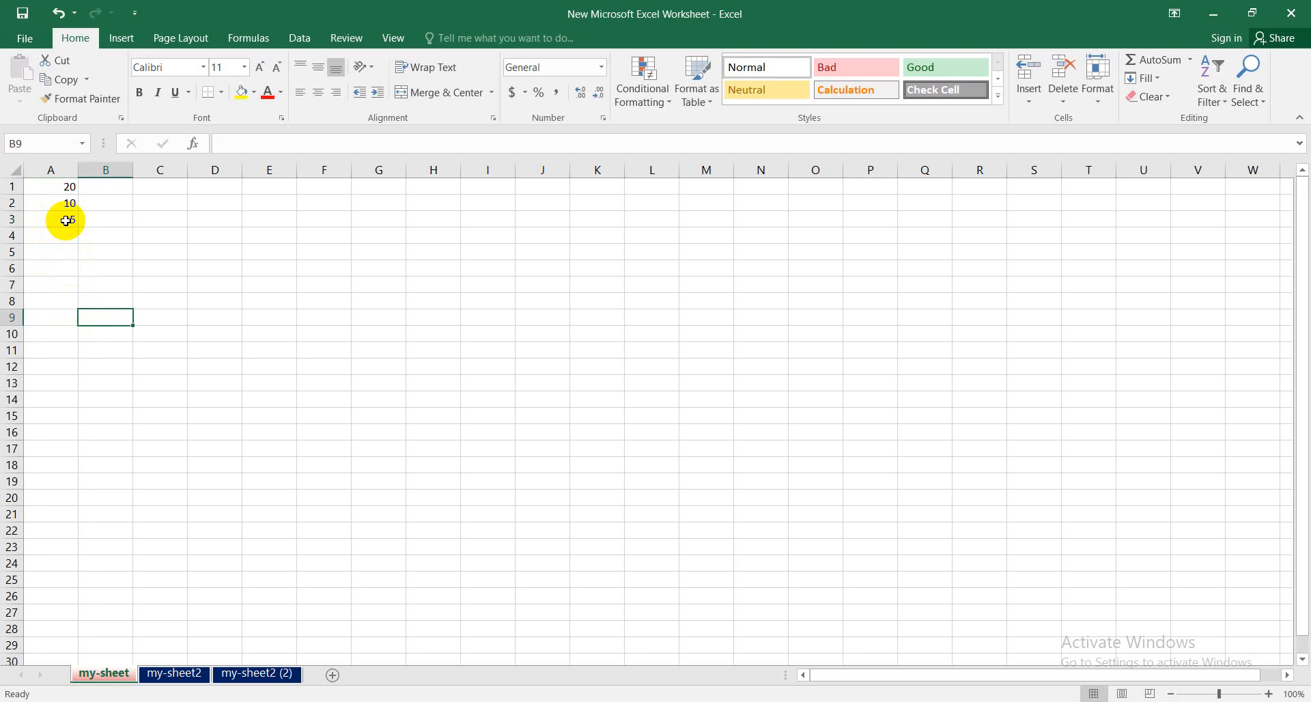
- Examine the entire row and entire column options for deleting cell A3, and leave without deleting anything
click(62, 220)
right_click(63, 220)
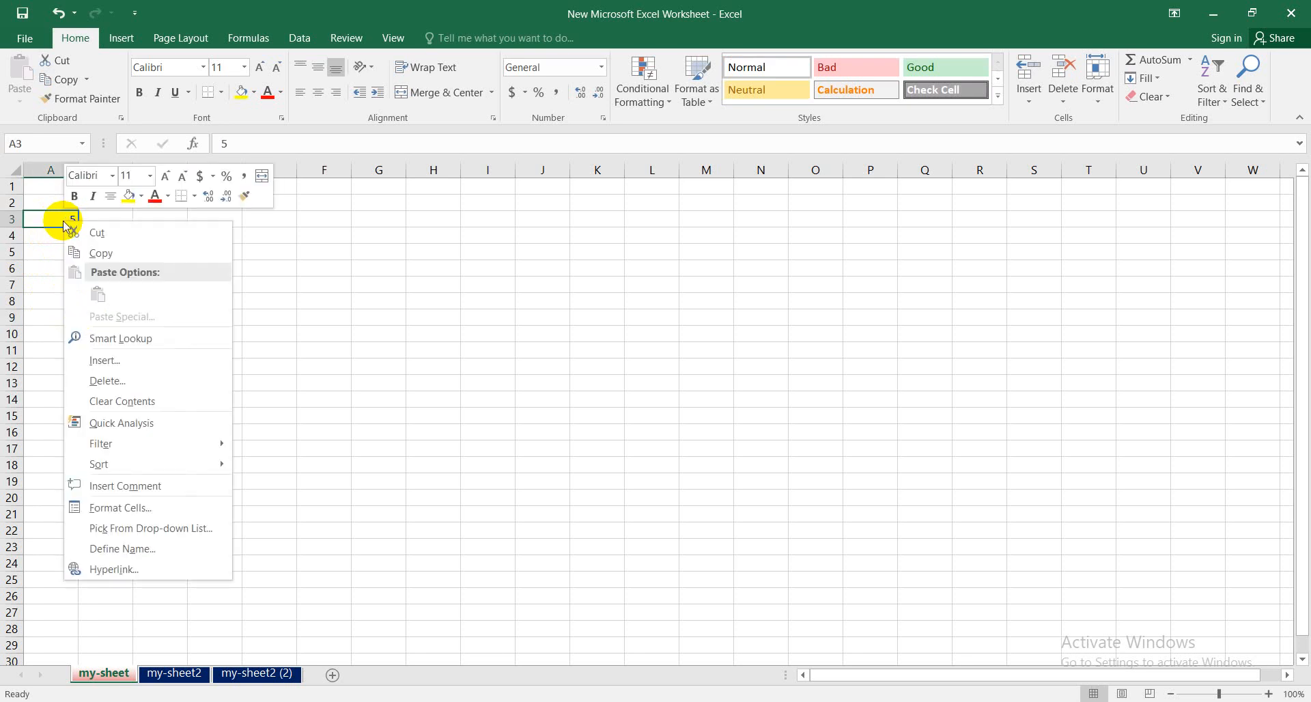
click(110, 380)
drag(108, 315, 391, 257)
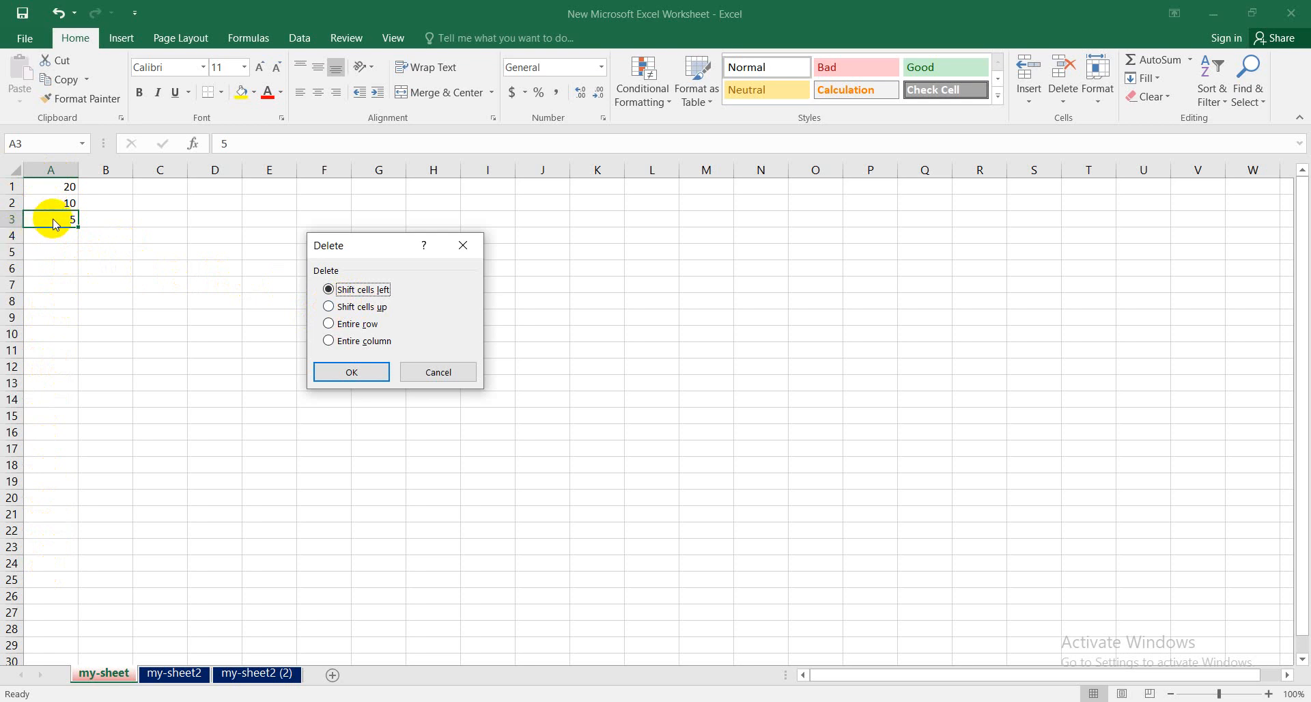
click(329, 323)
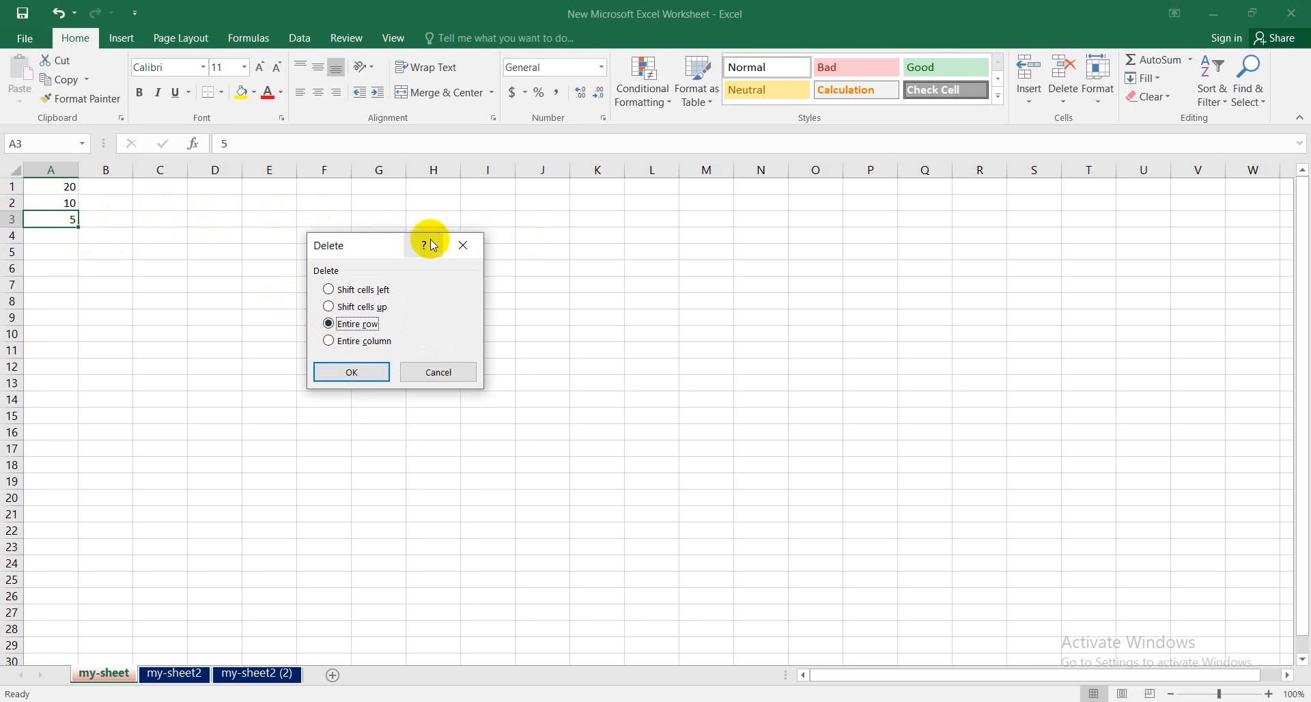
click(329, 342)
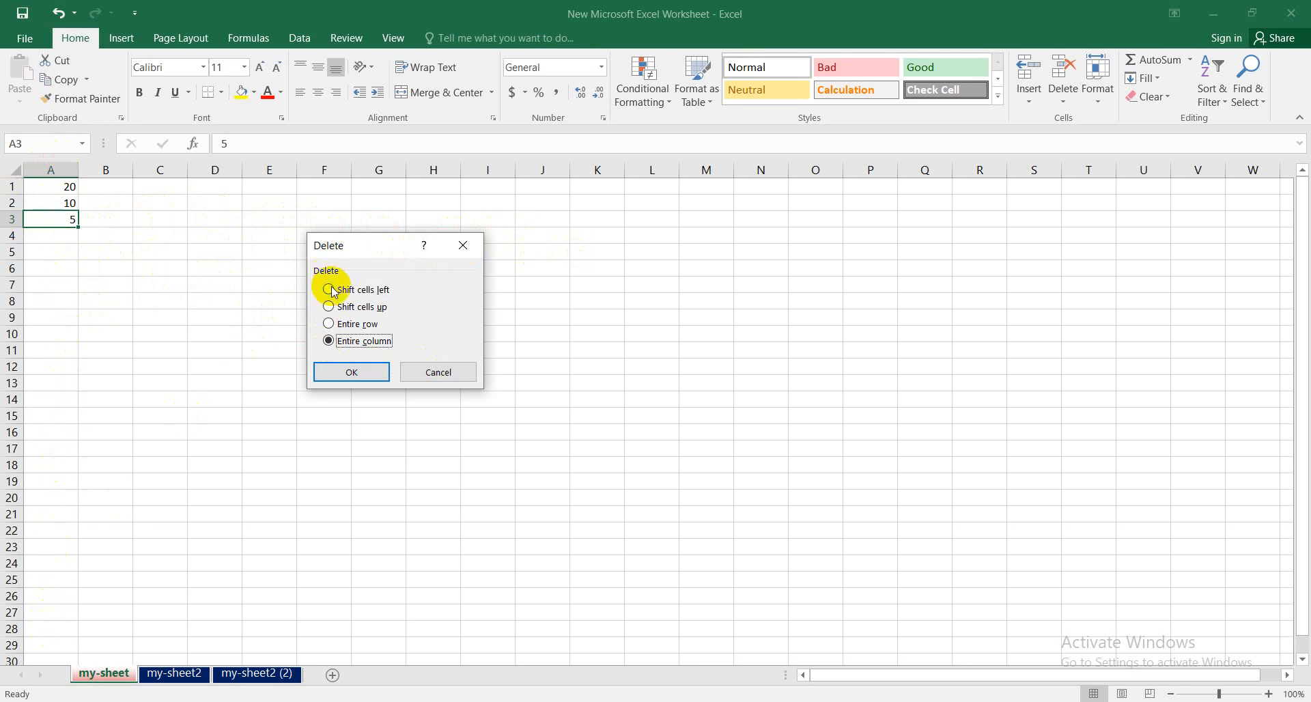
click(437, 377)
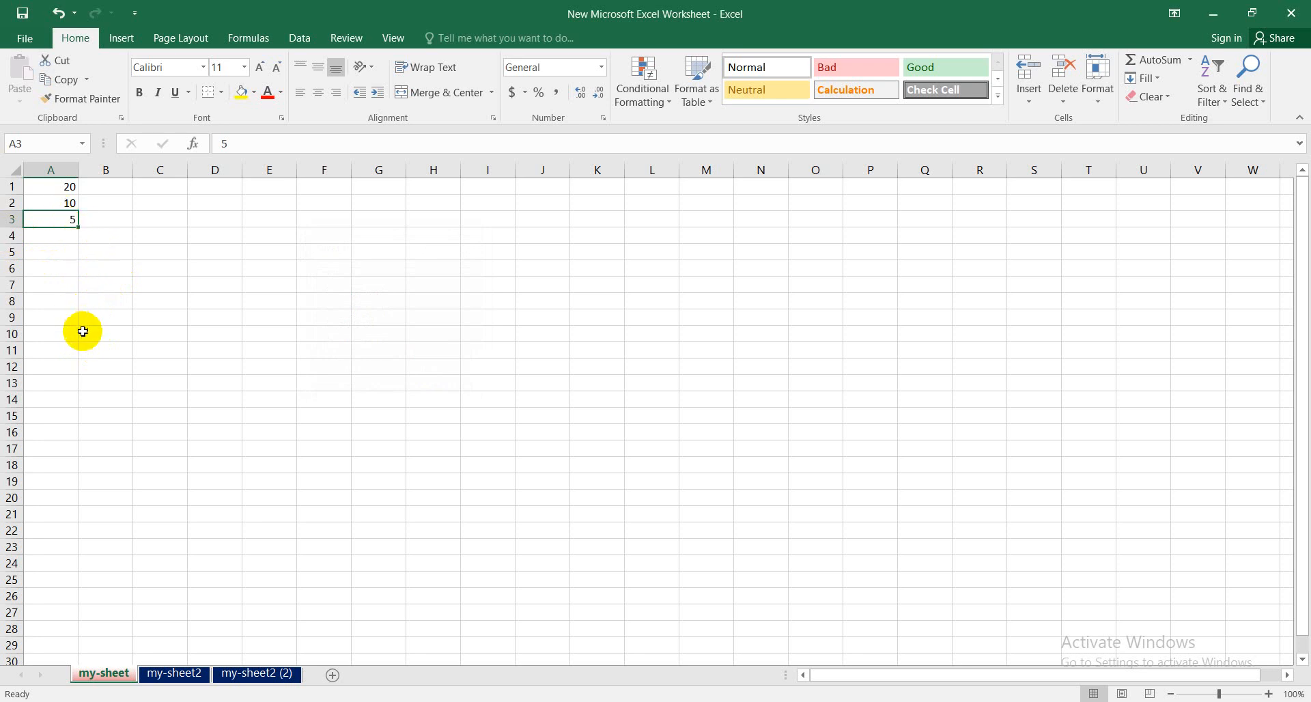
- Overwrite cell A3 with 788, and edit that value in place to 78
text(788)
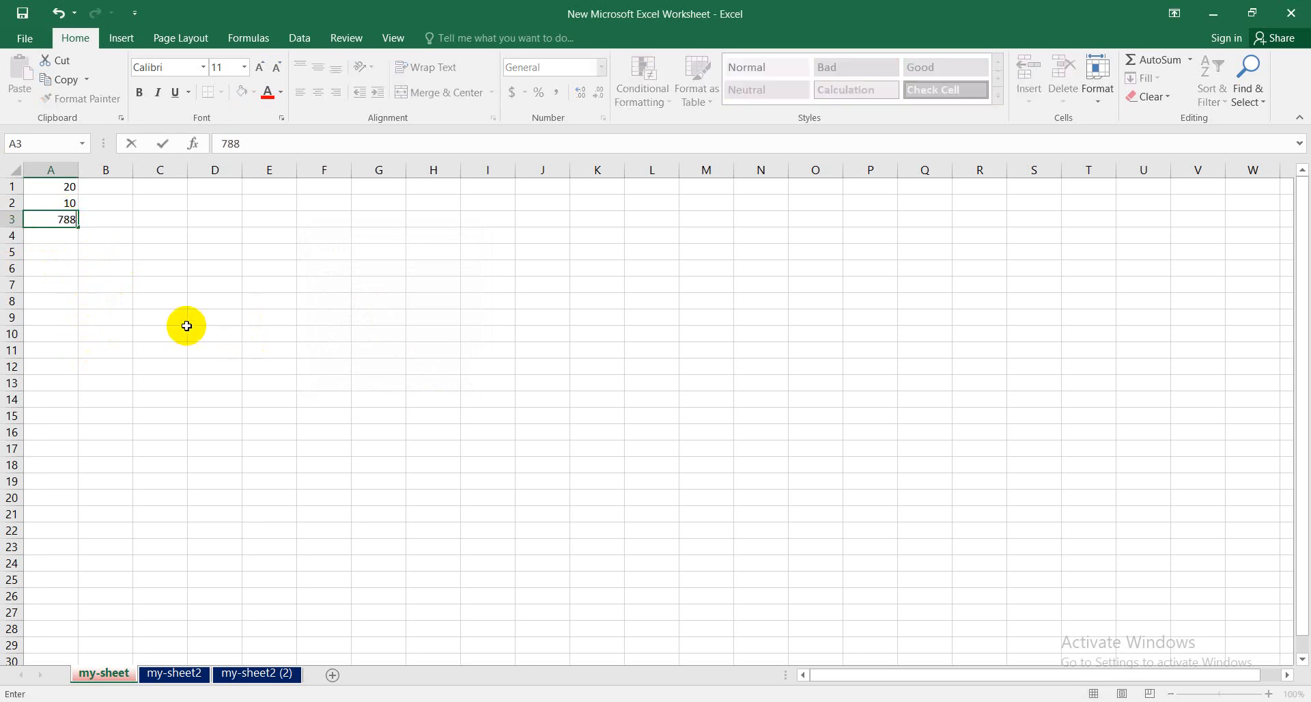
click(175, 347)
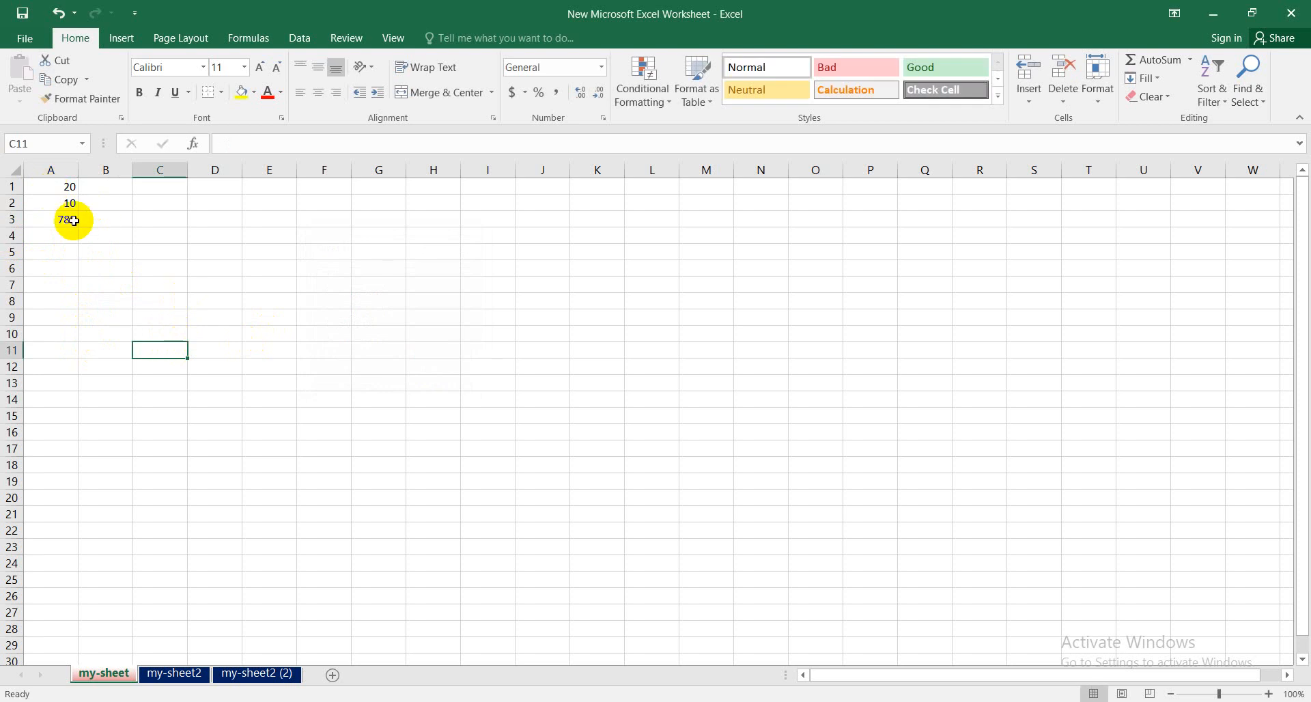
double_click(64, 217)
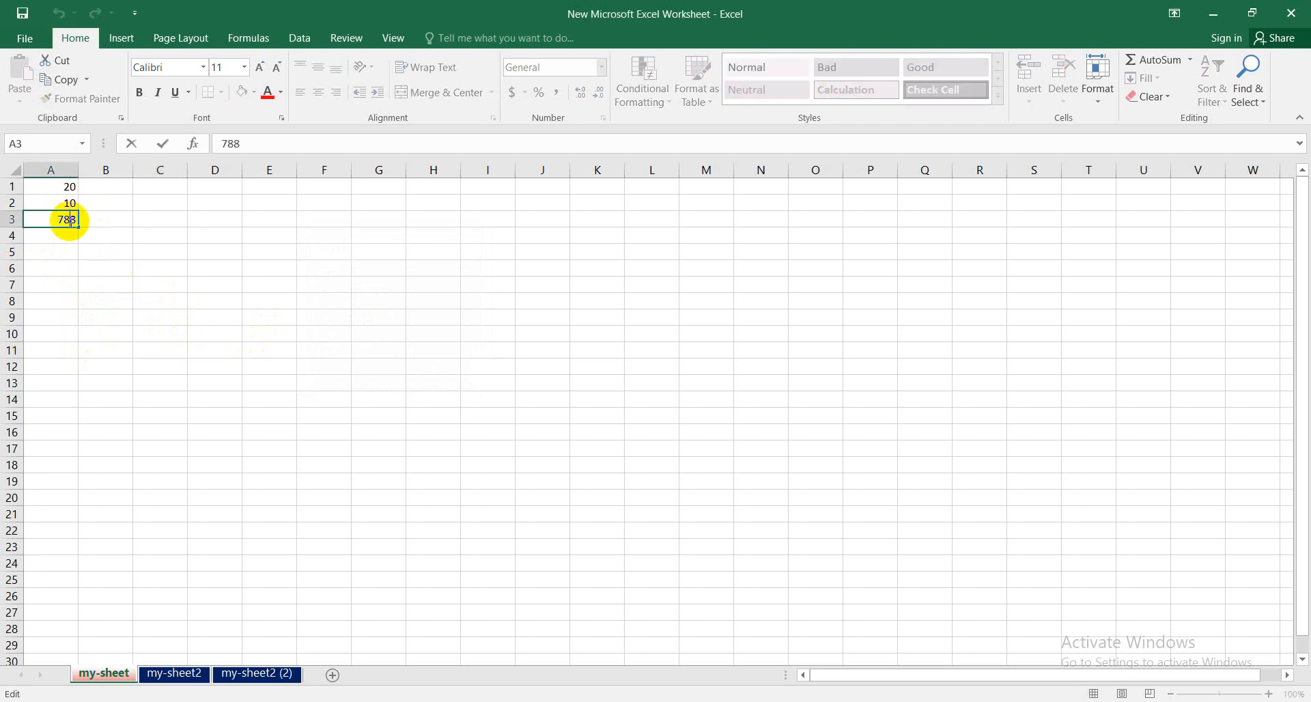
click(110, 286)
double_click(70, 223)
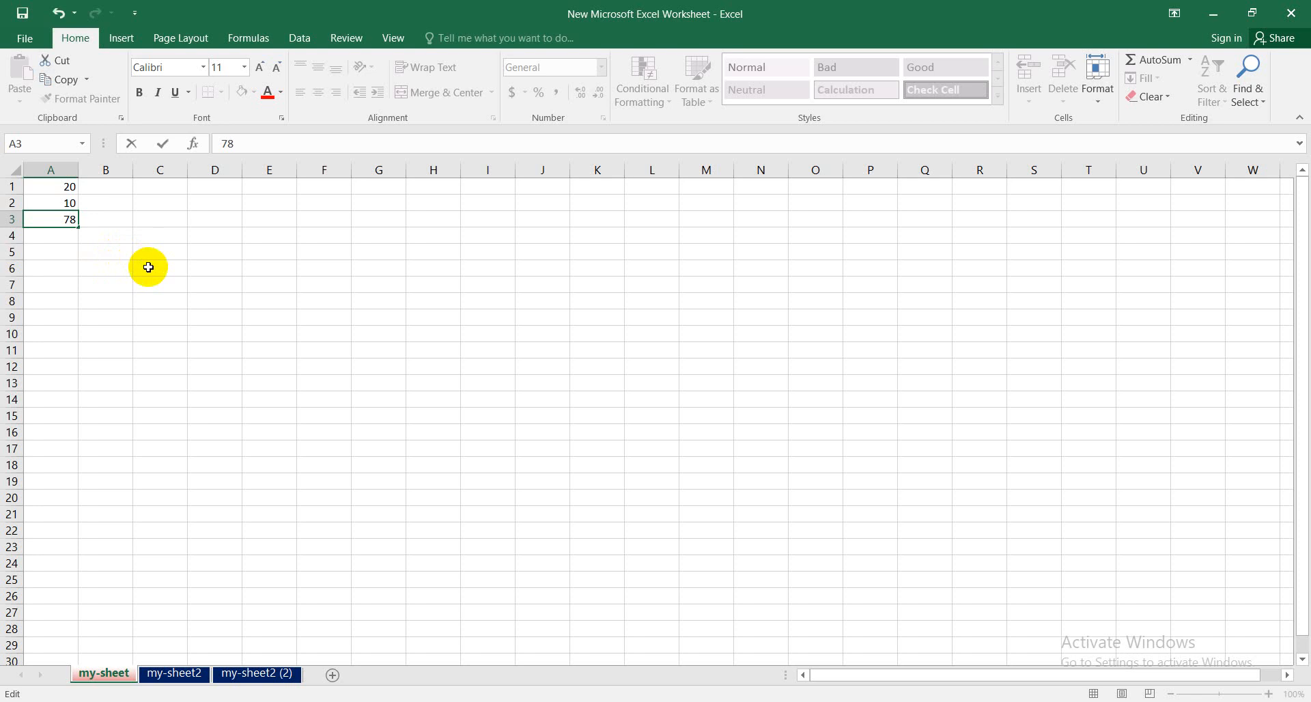
key(Return)
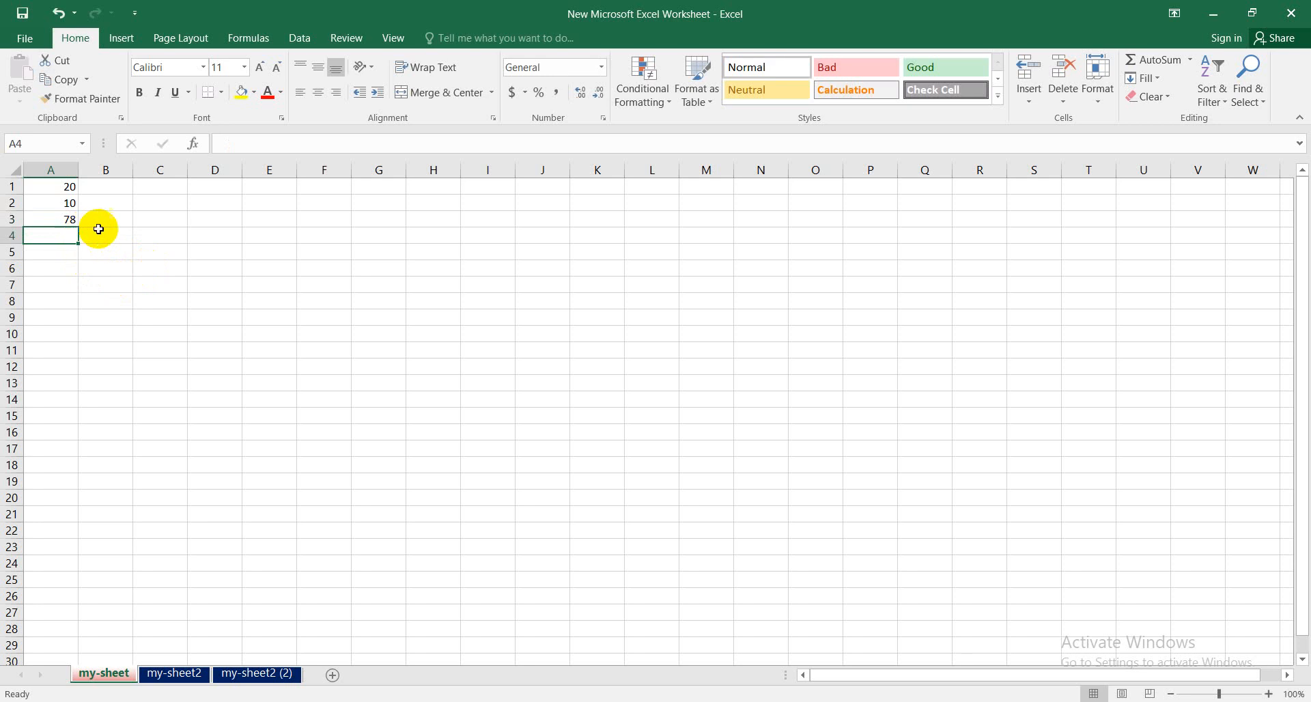
click(58, 218)
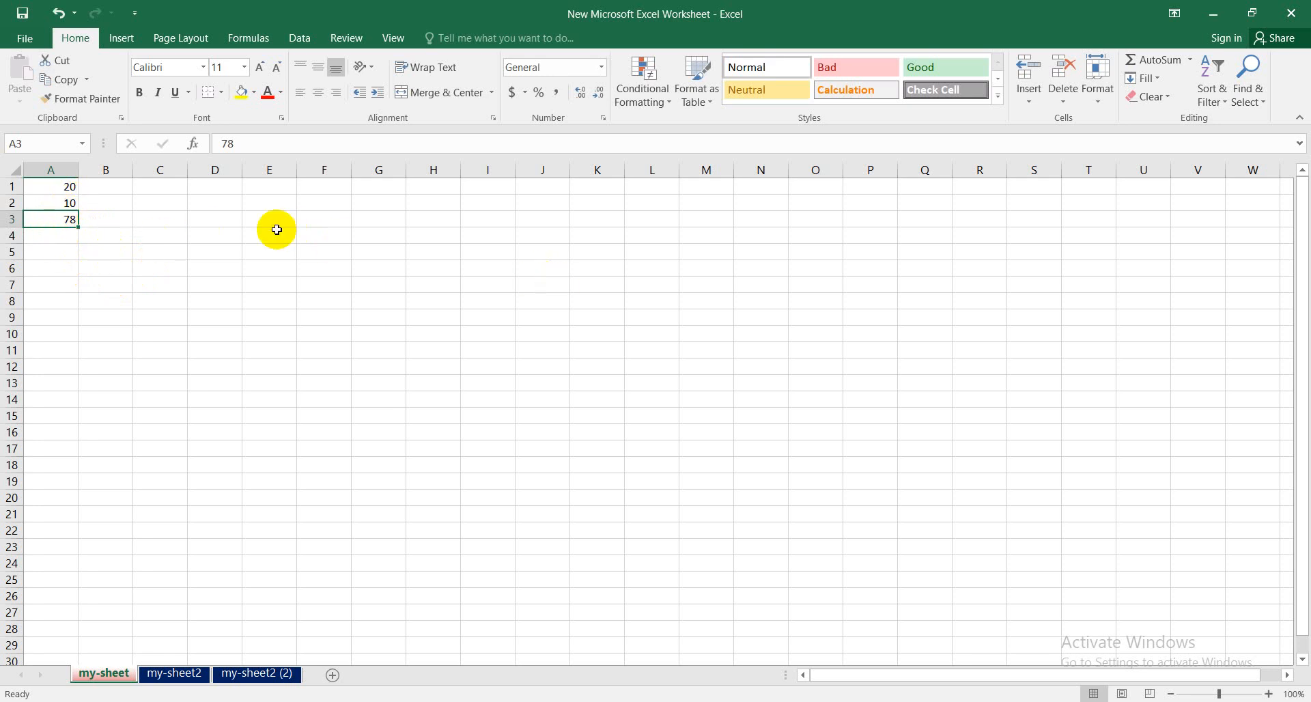
click(111, 202)
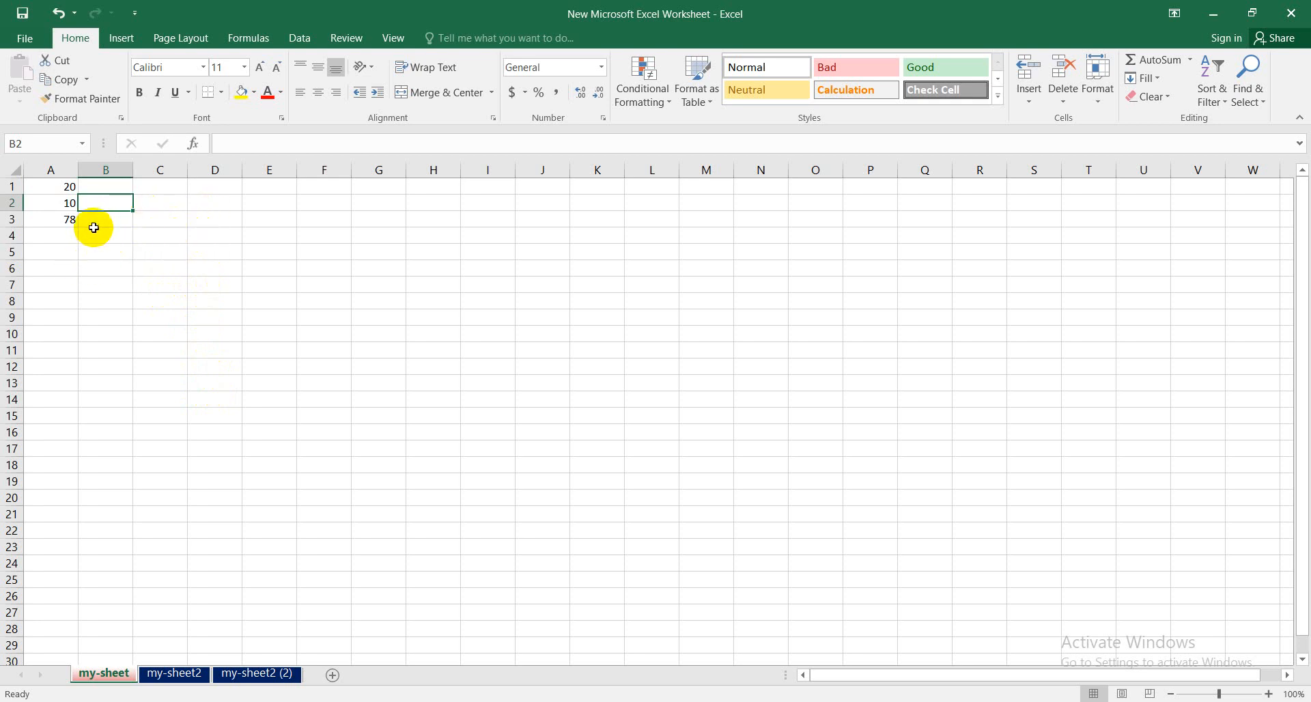
click(63, 185)
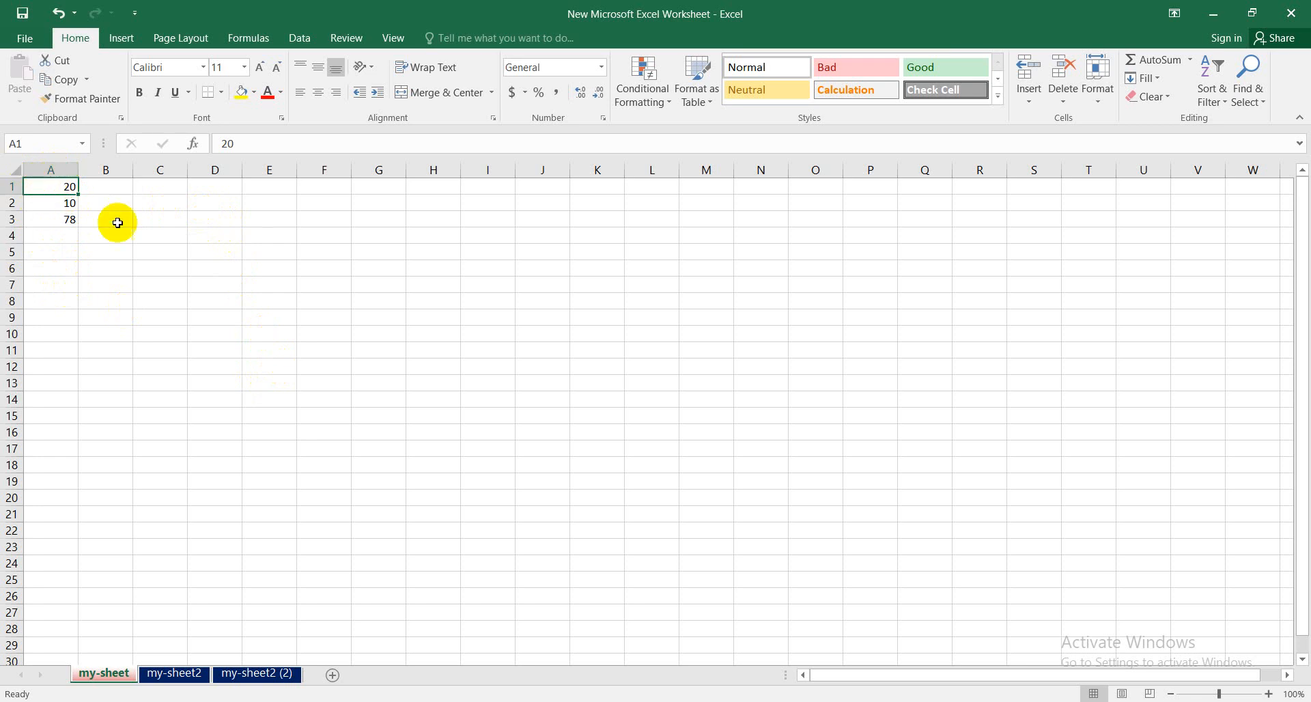
click(154, 255)
- Enter the formula =A1+A2 in cell A5 to add the first two numbers
click(56, 254)
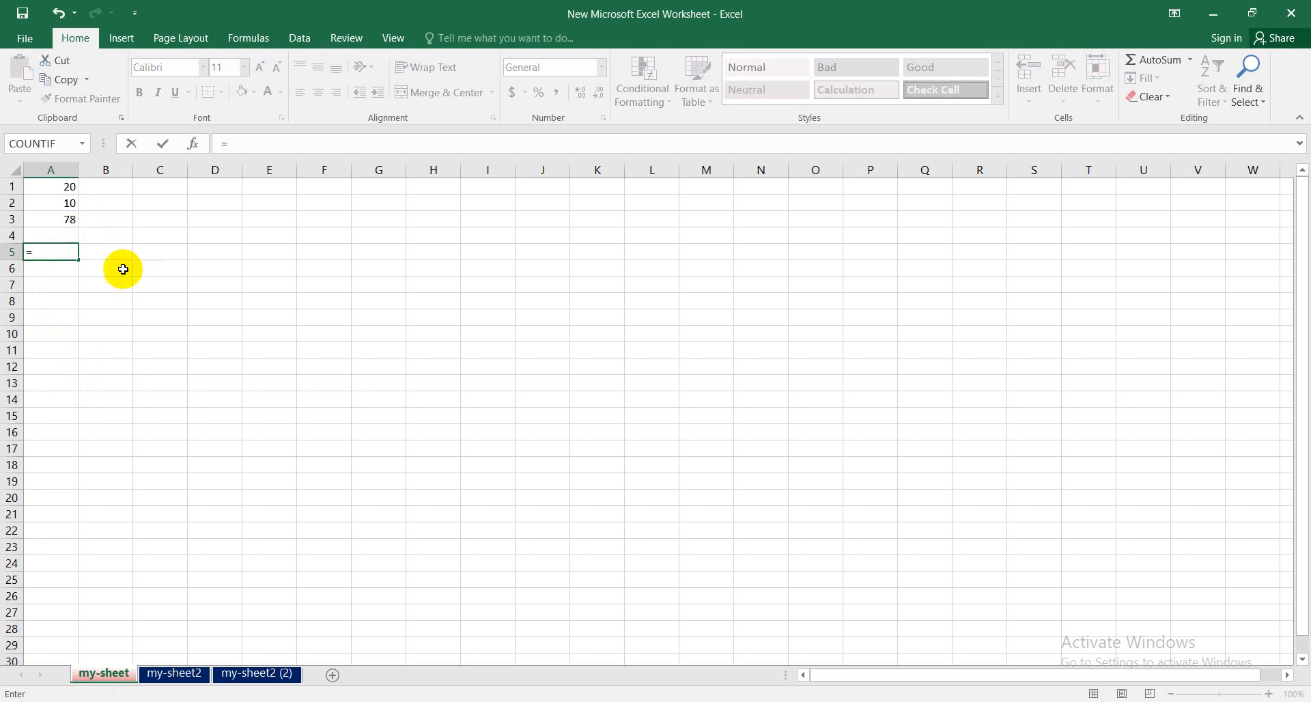
click(59, 183)
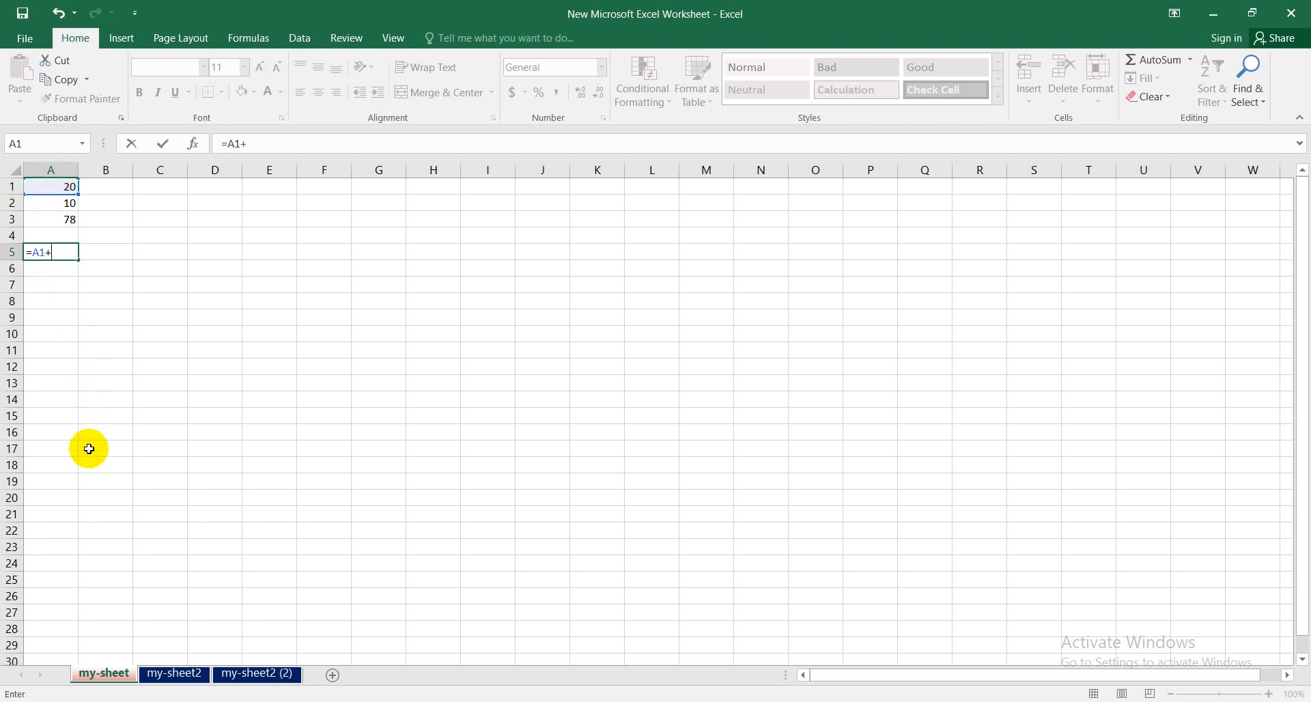
click(52, 205)
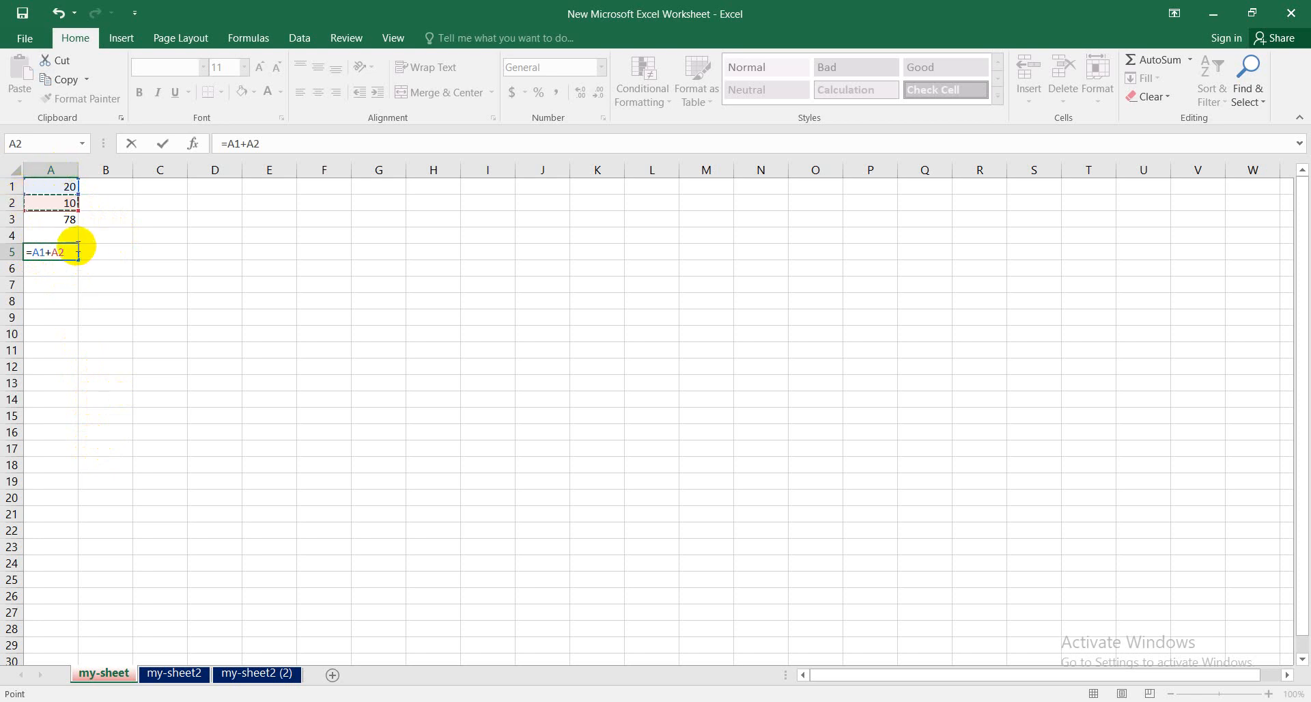
key(Return)
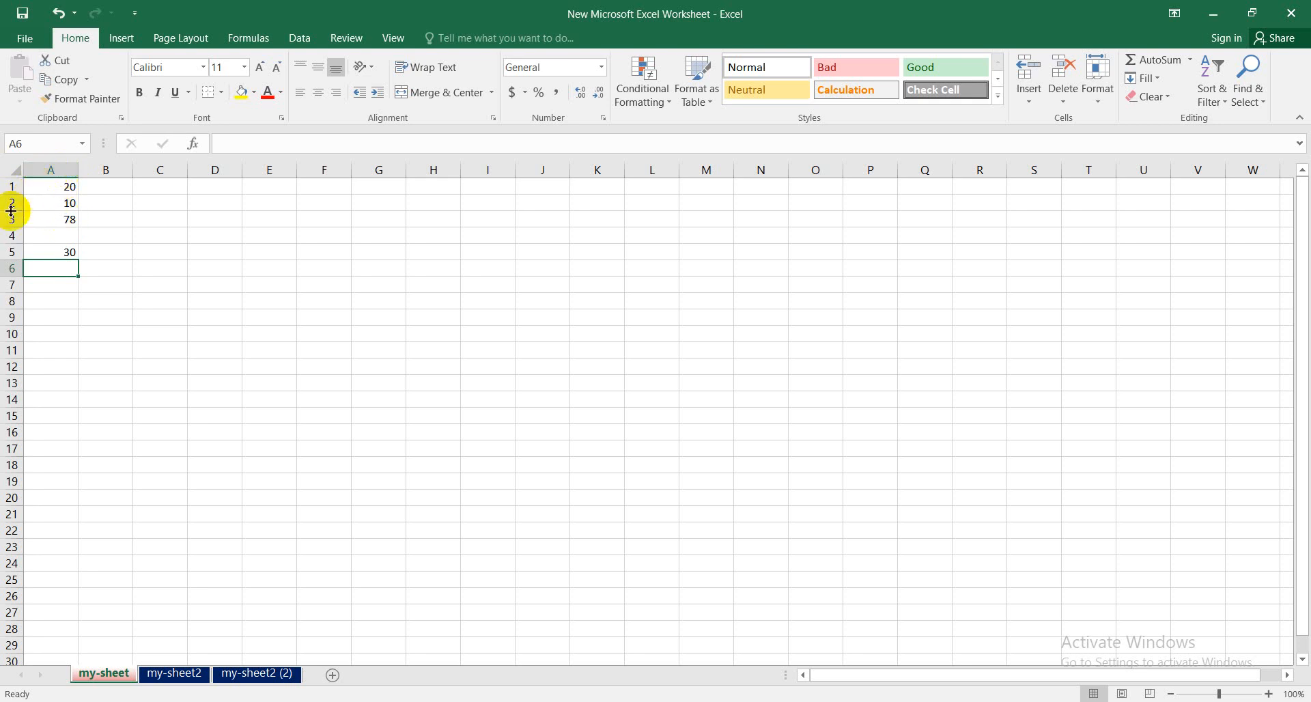
- Clear cell A5, enter the formula =A1+A2 there again, and check the formula stored behind the result
click(57, 254)
key(Delete)
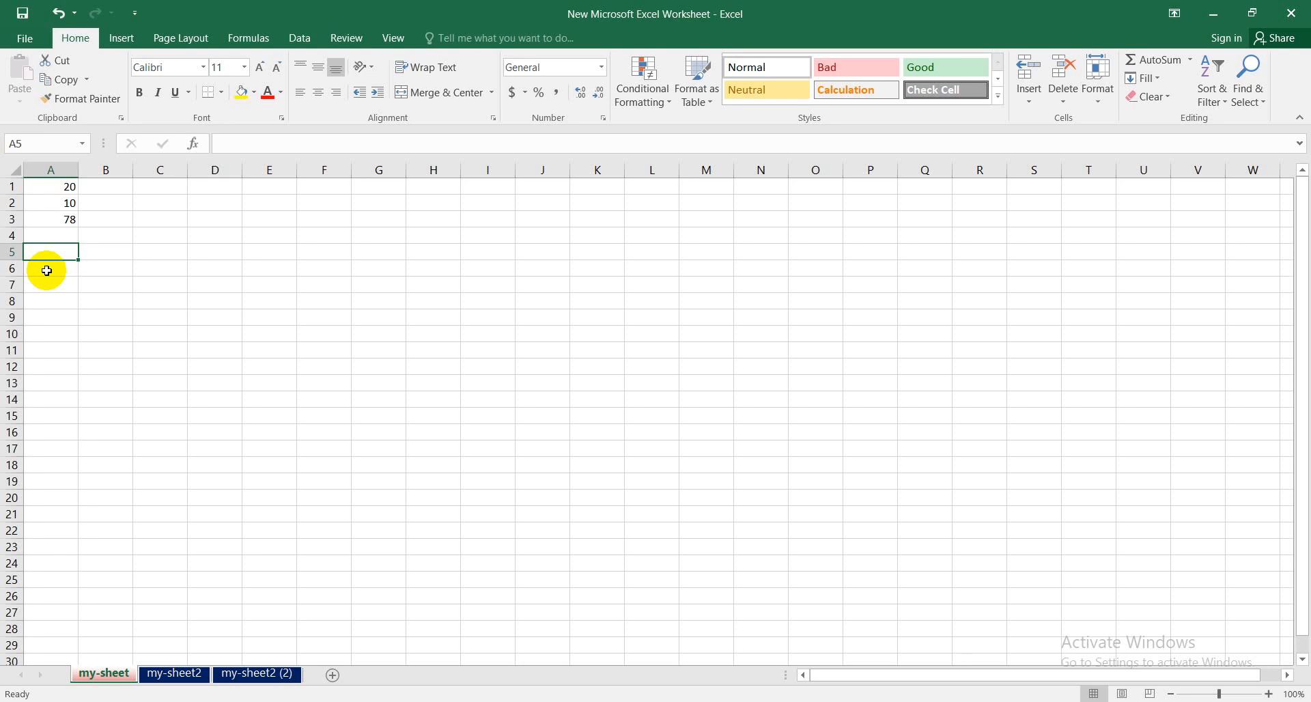
text(=)
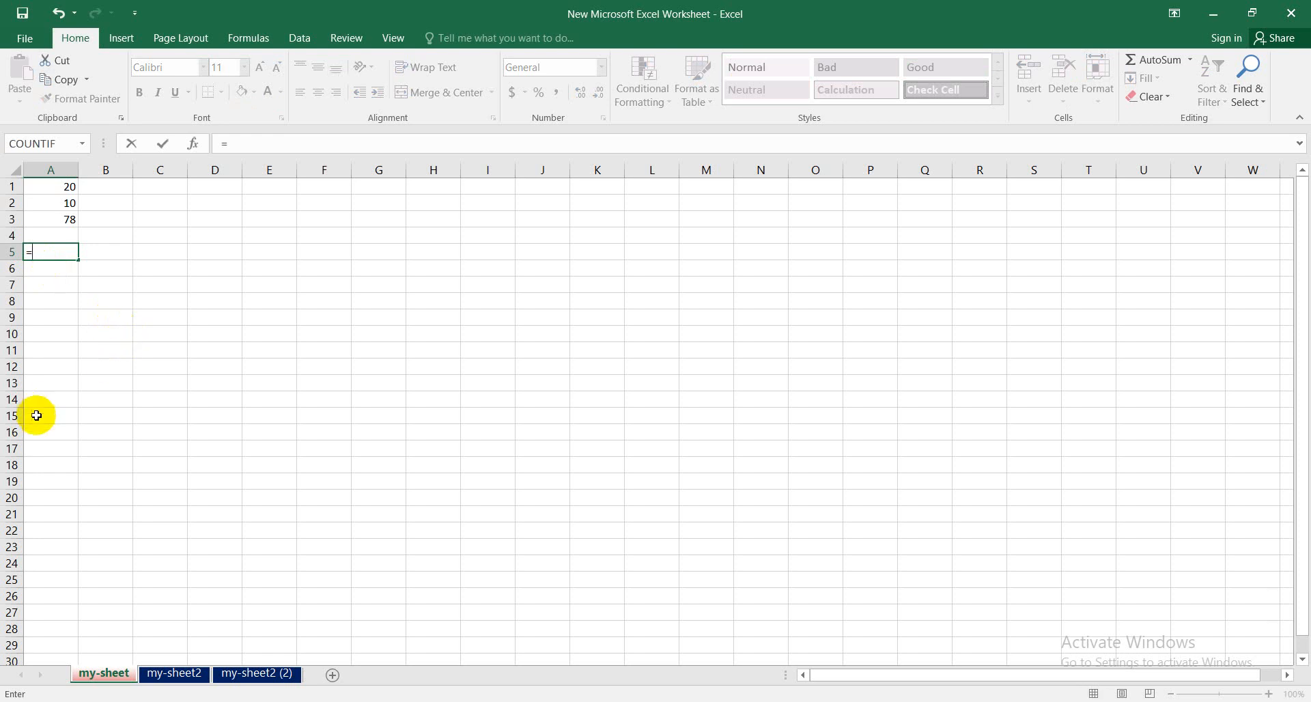
text(A1)
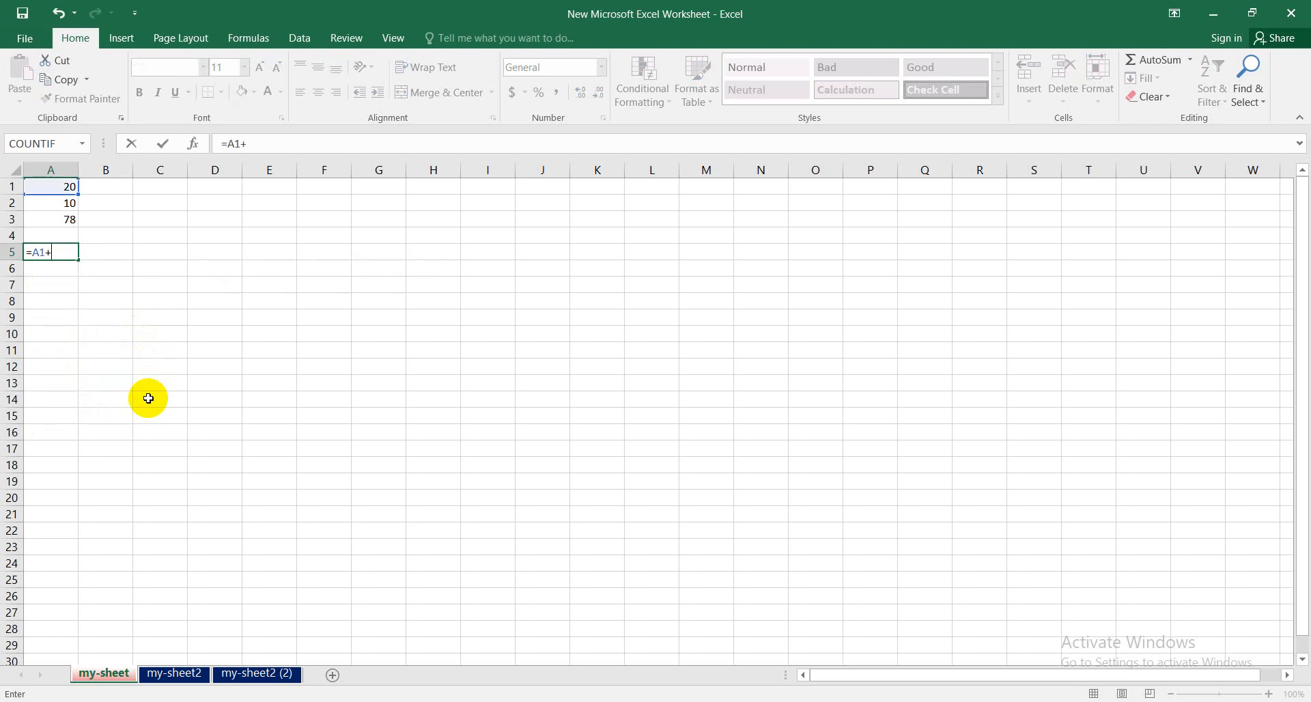
text(+A2)
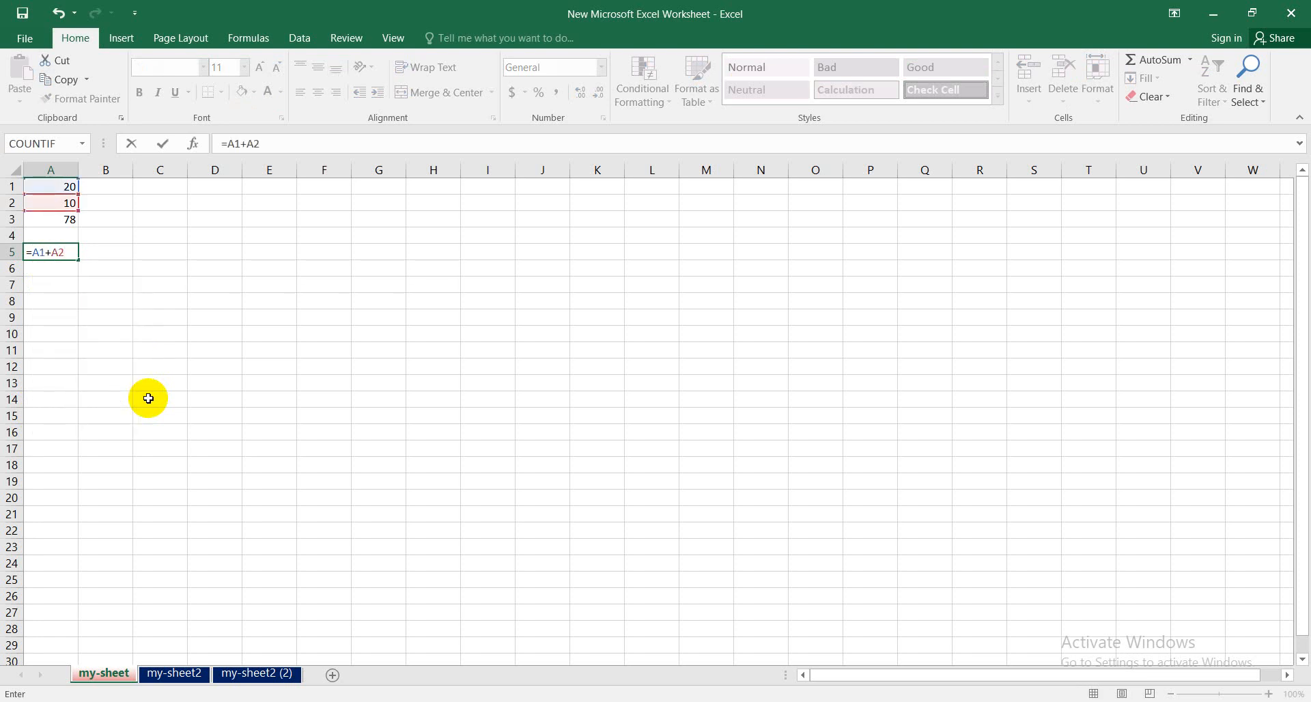
key(Return)
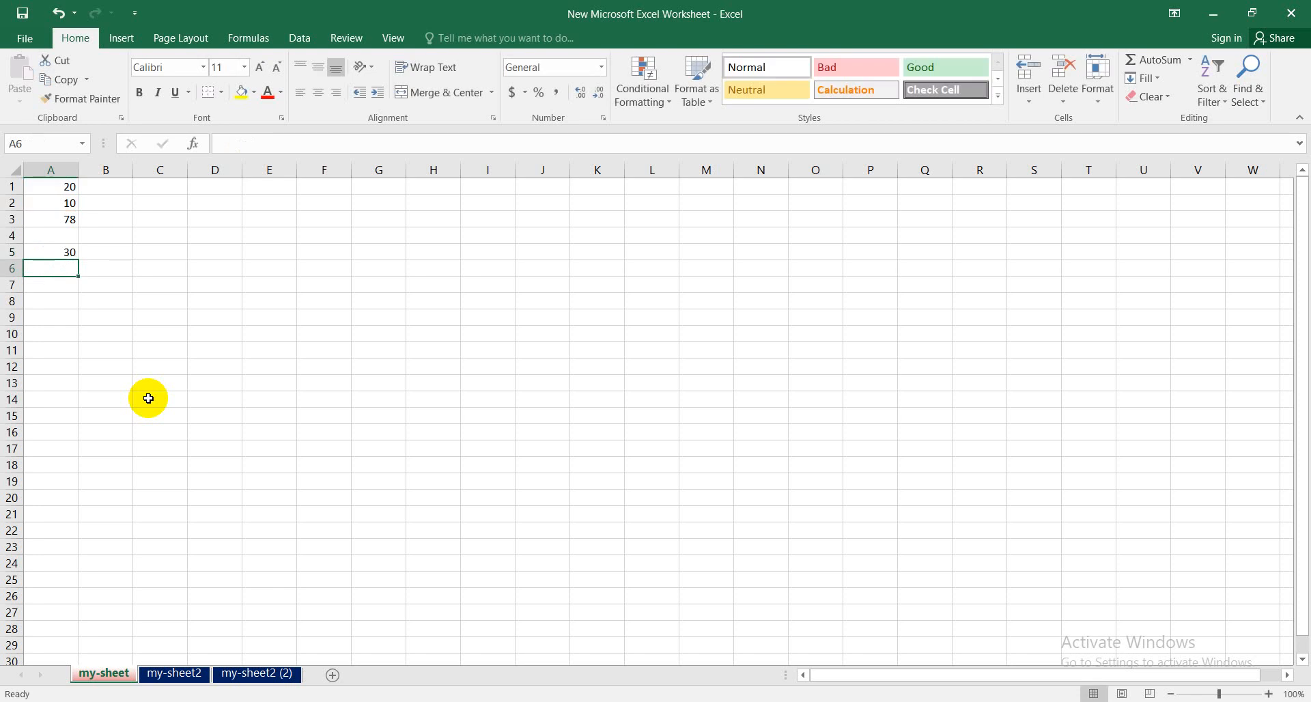
click(58, 252)
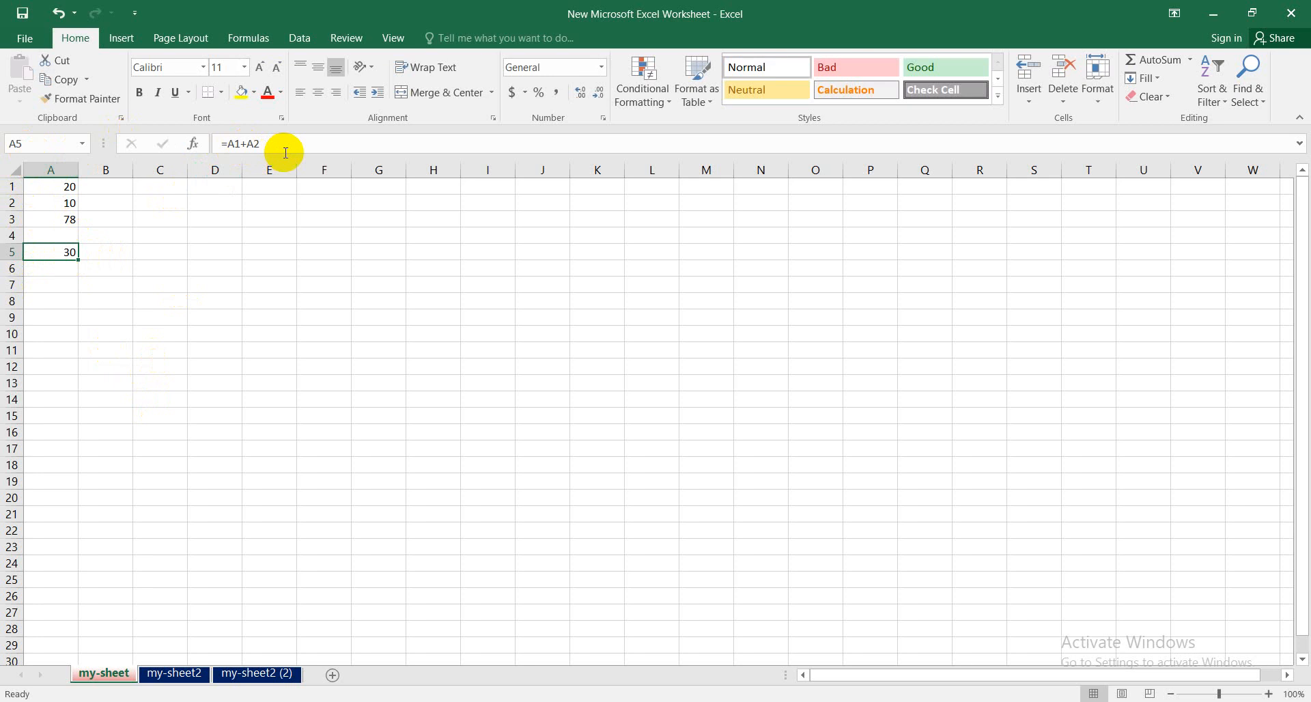
click(117, 280)
click(54, 250)
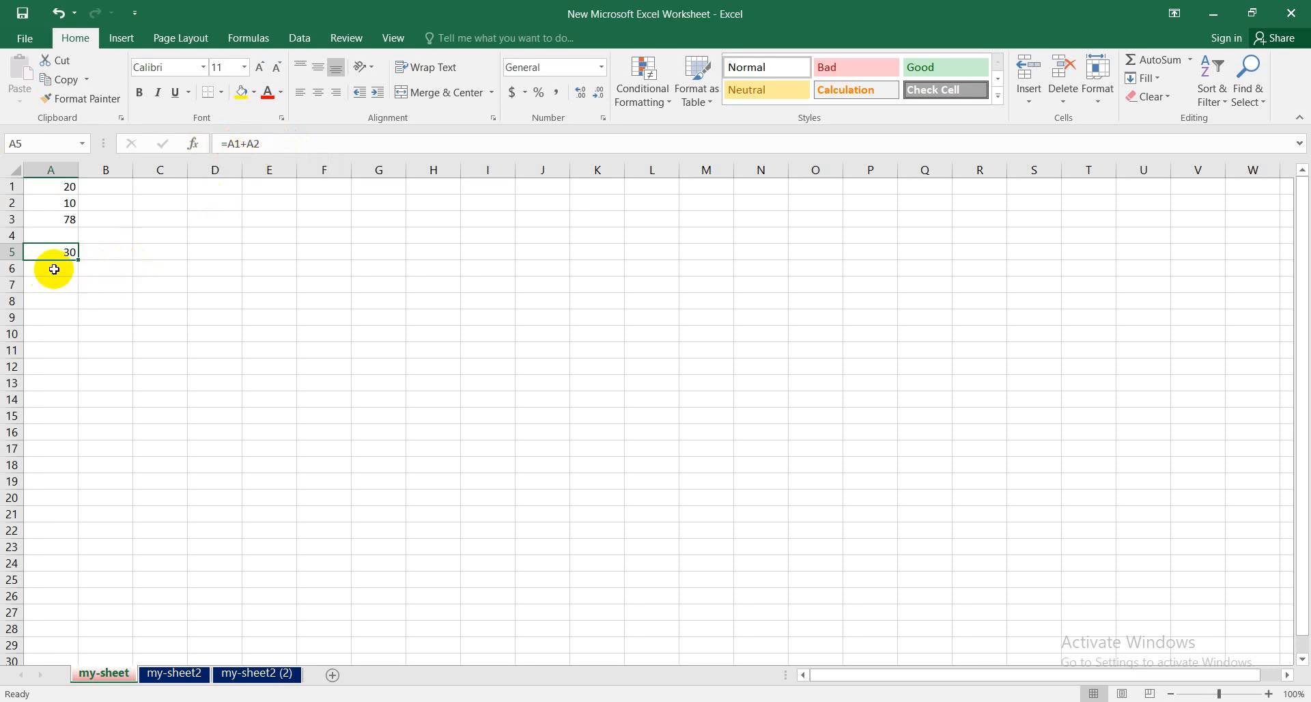
- Enter the plain text A1+A2 in cell B5 as a label for the addition result
click(107, 256)
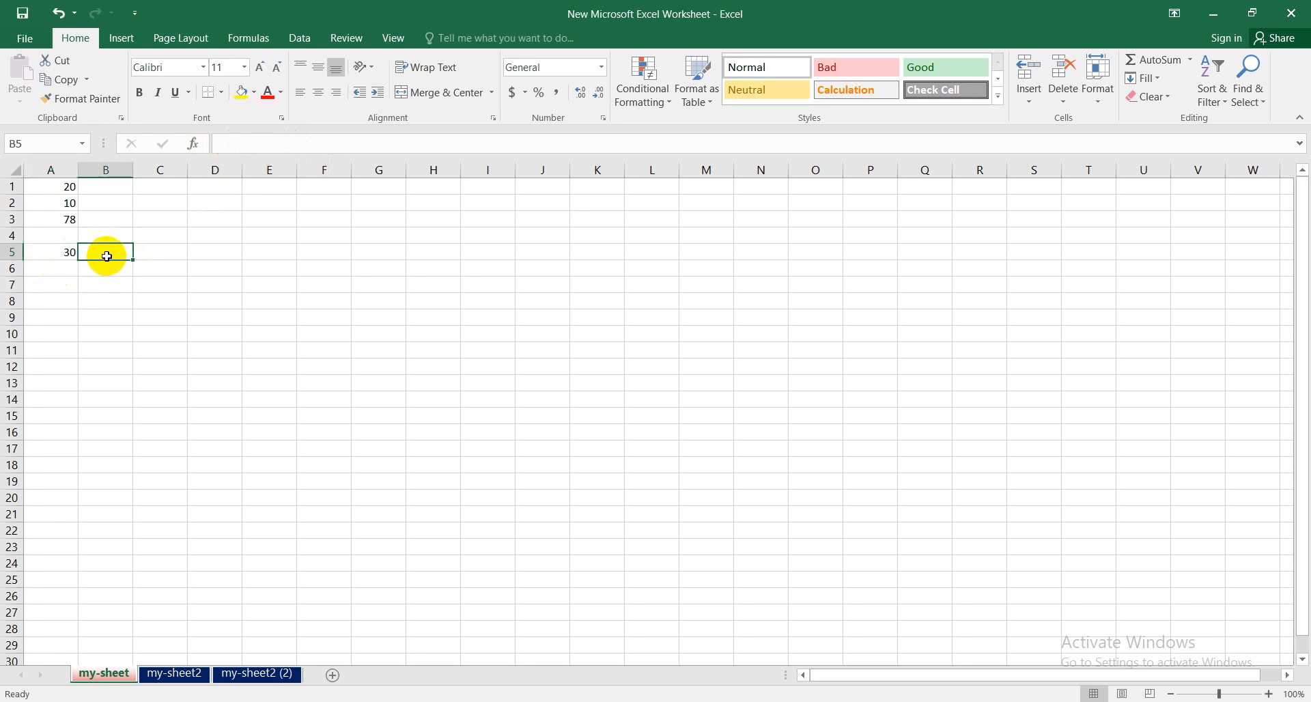
text(A1+A)
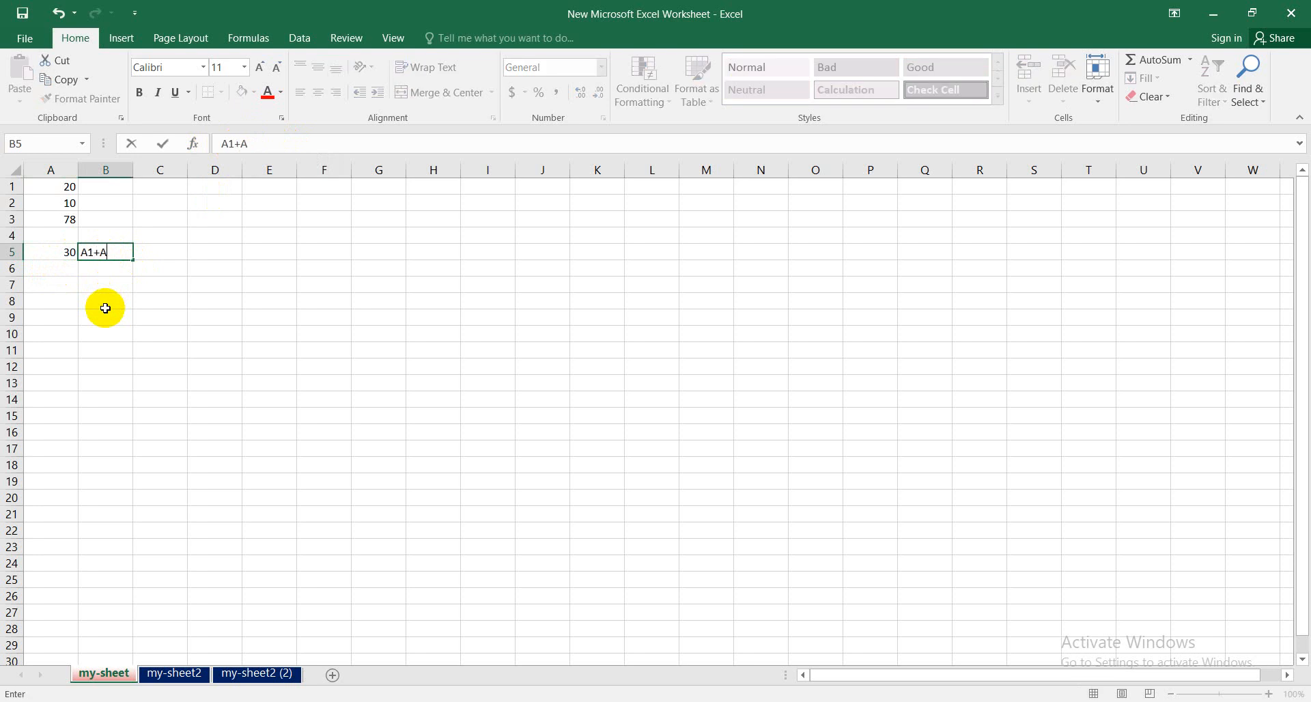
text(2)
click(138, 362)
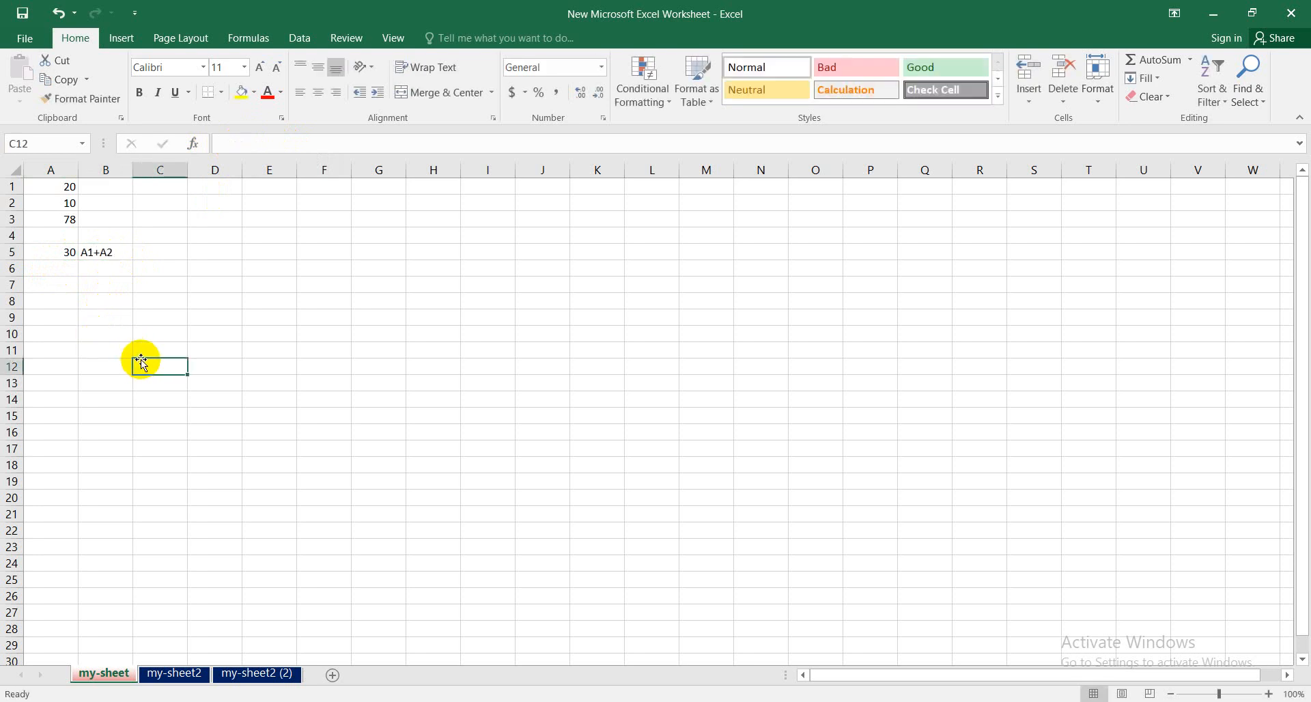
click(93, 253)
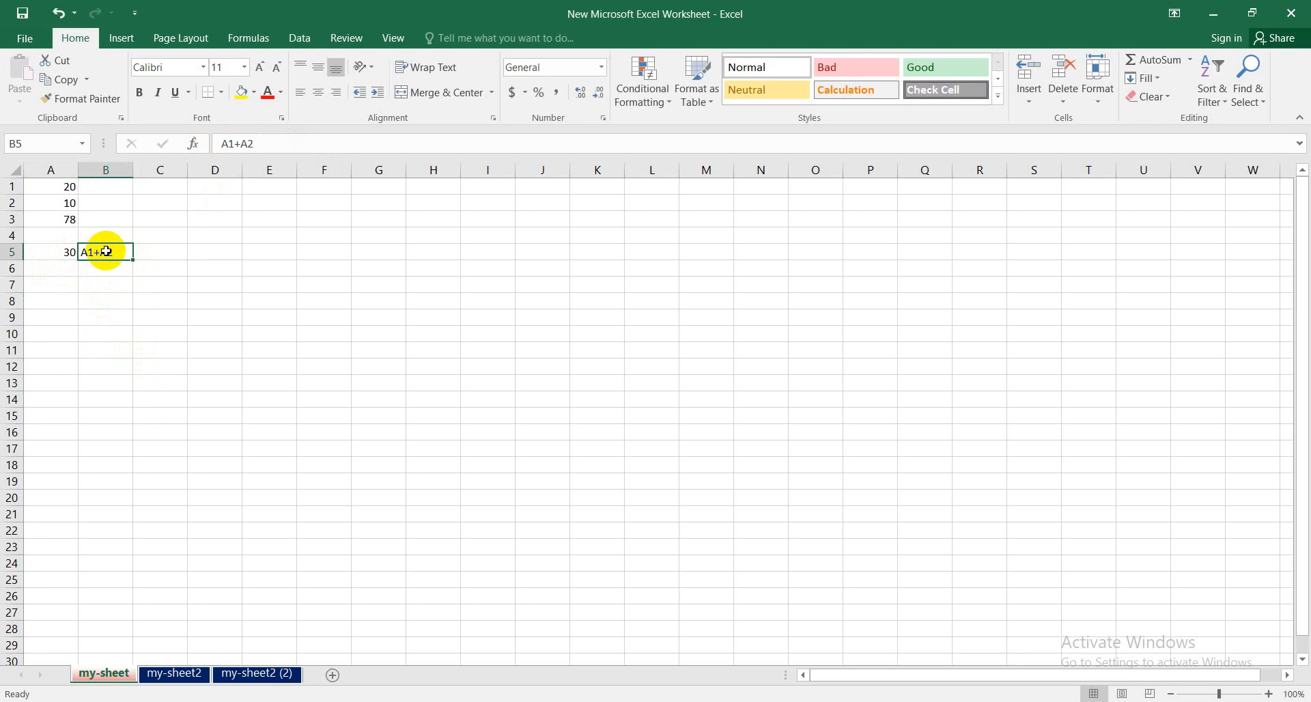
- Enter the formula =A1-A1 in cell A6, below the addition result
click(53, 269)
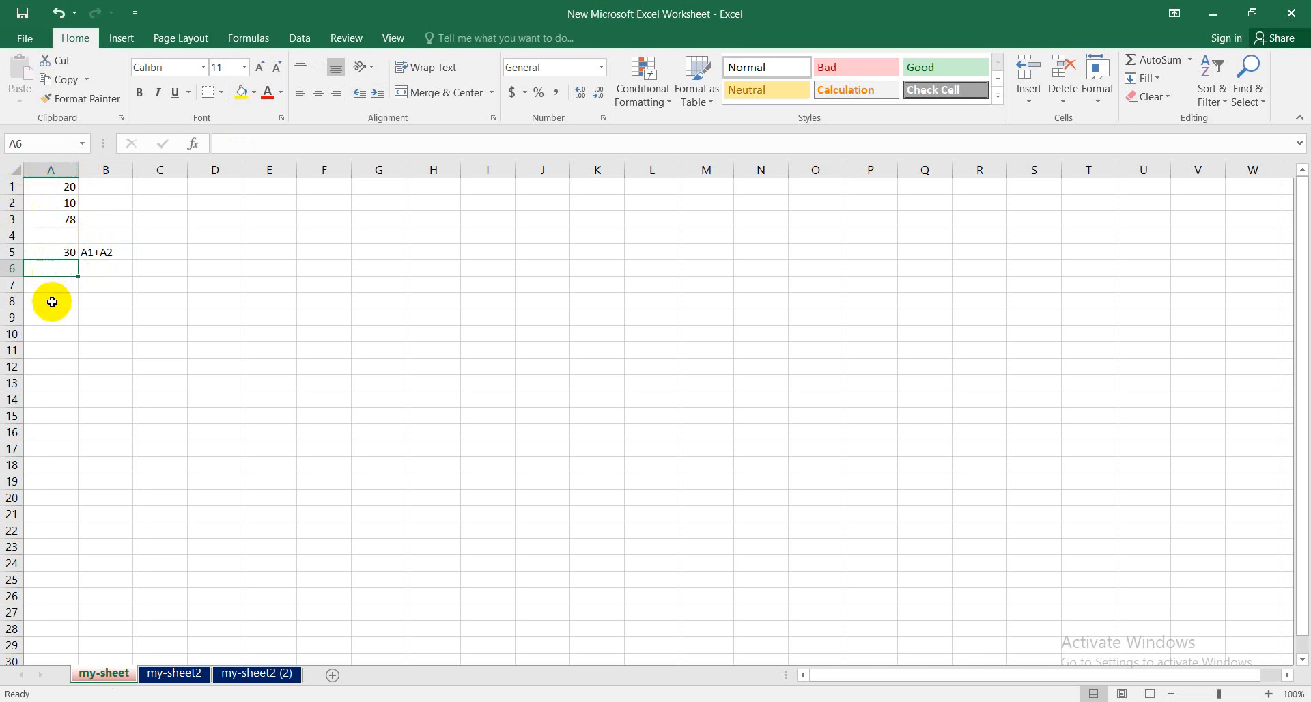
text(=)
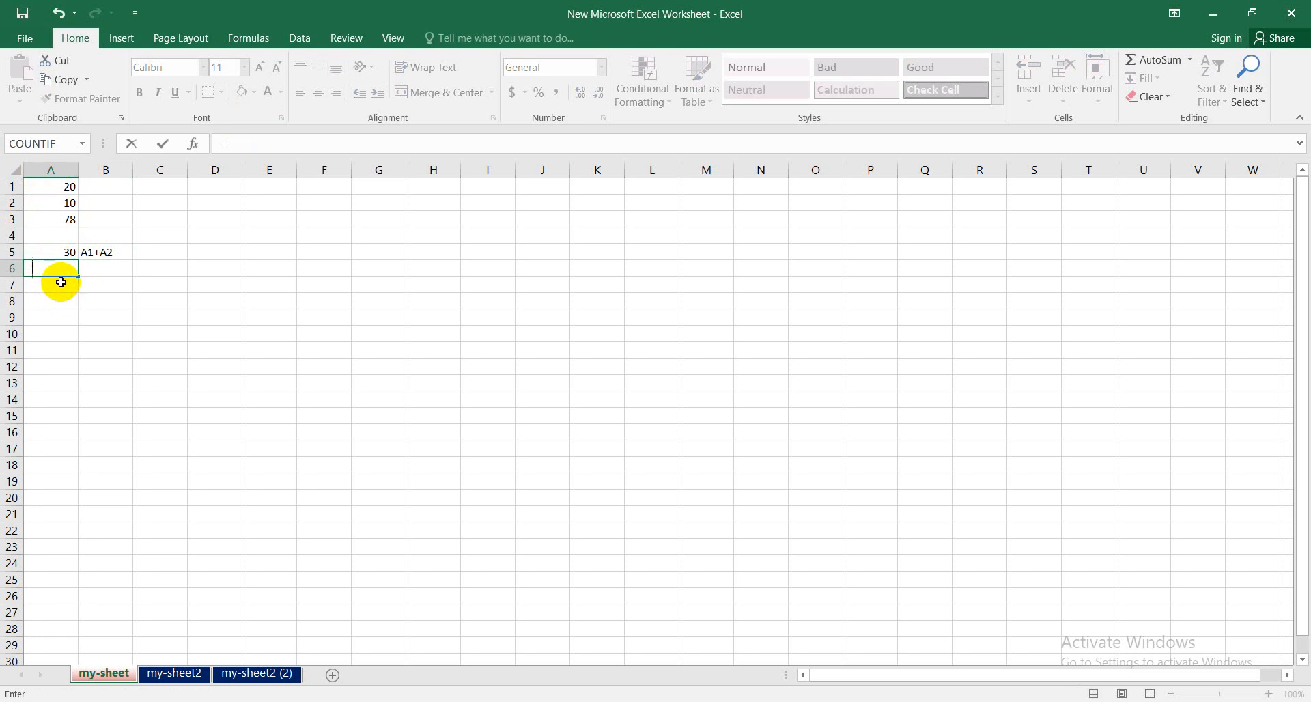
text(A1)
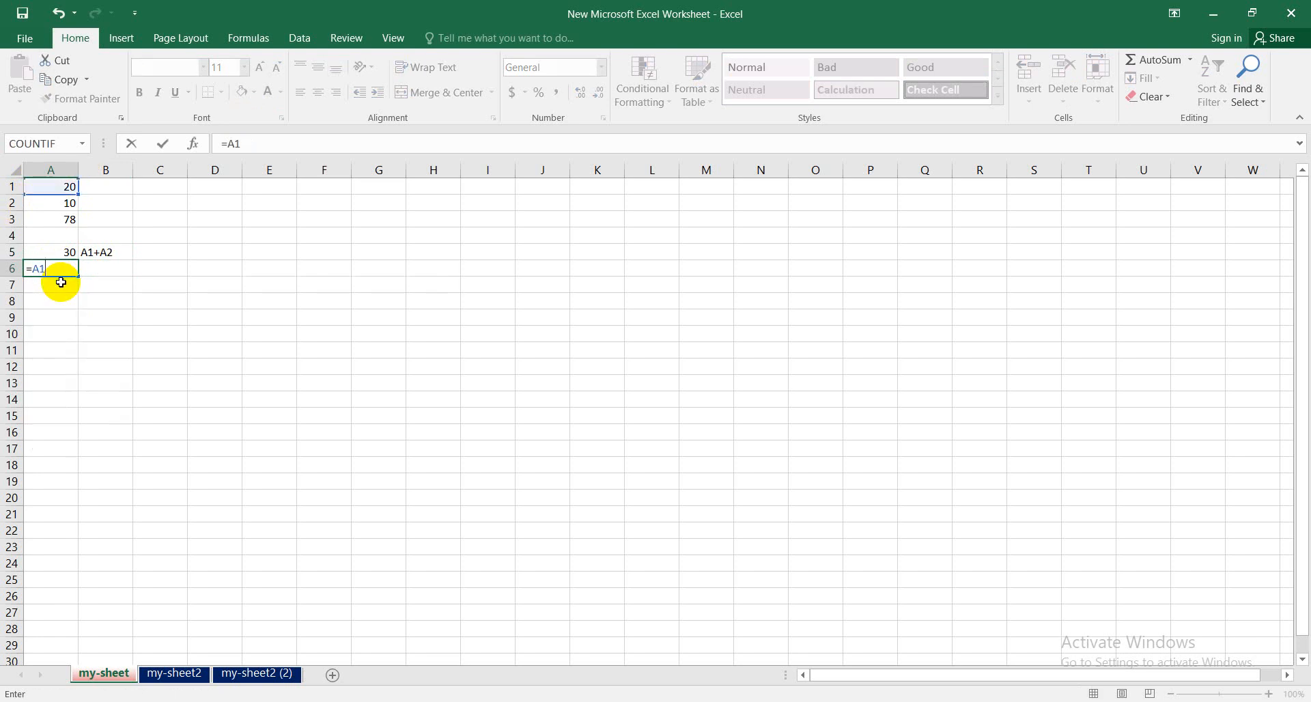
text(-A1)
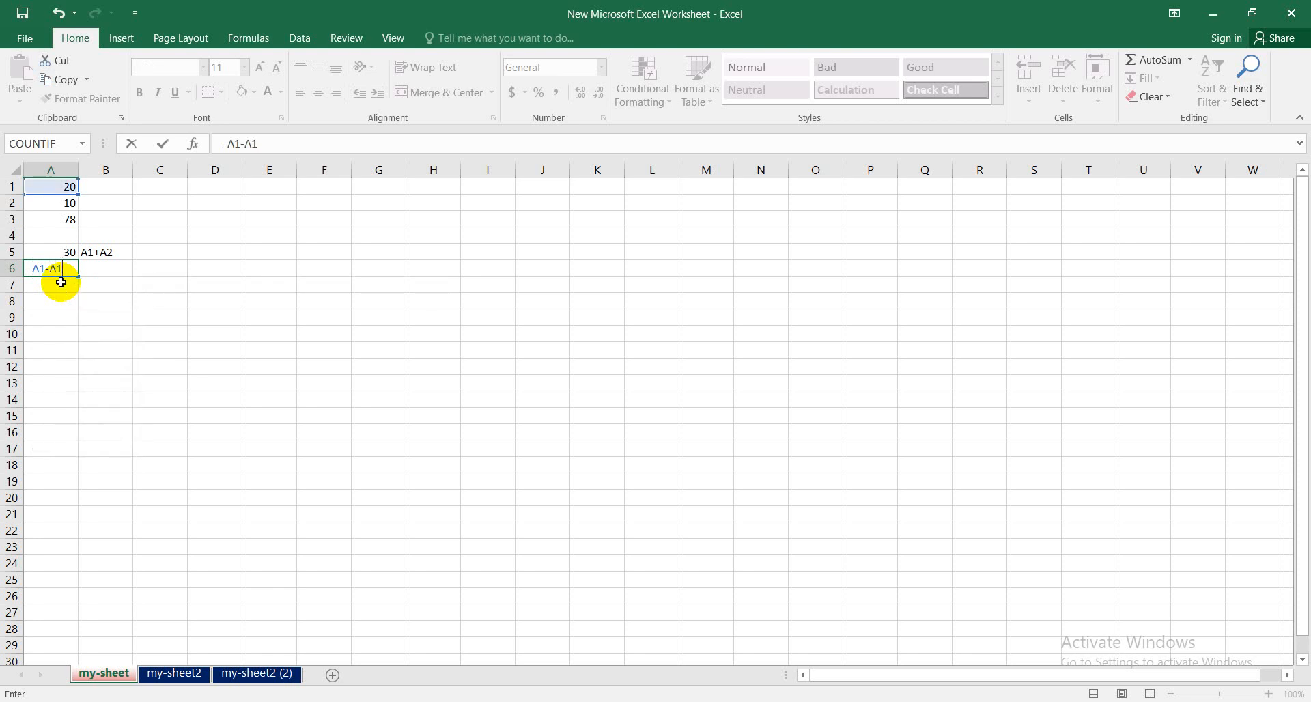
key(Return)
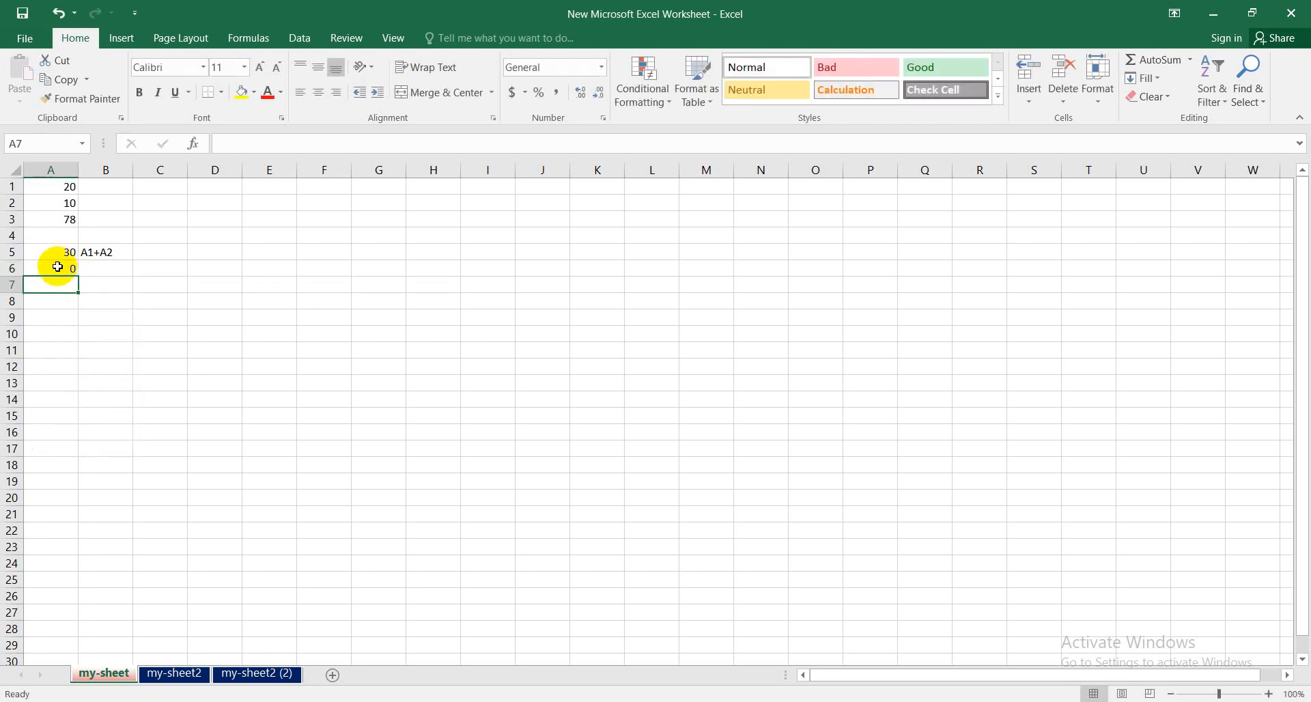
- Correct the formula in cell A6 to =A1-A2 so it subtracts the second number from the first
click(59, 267)
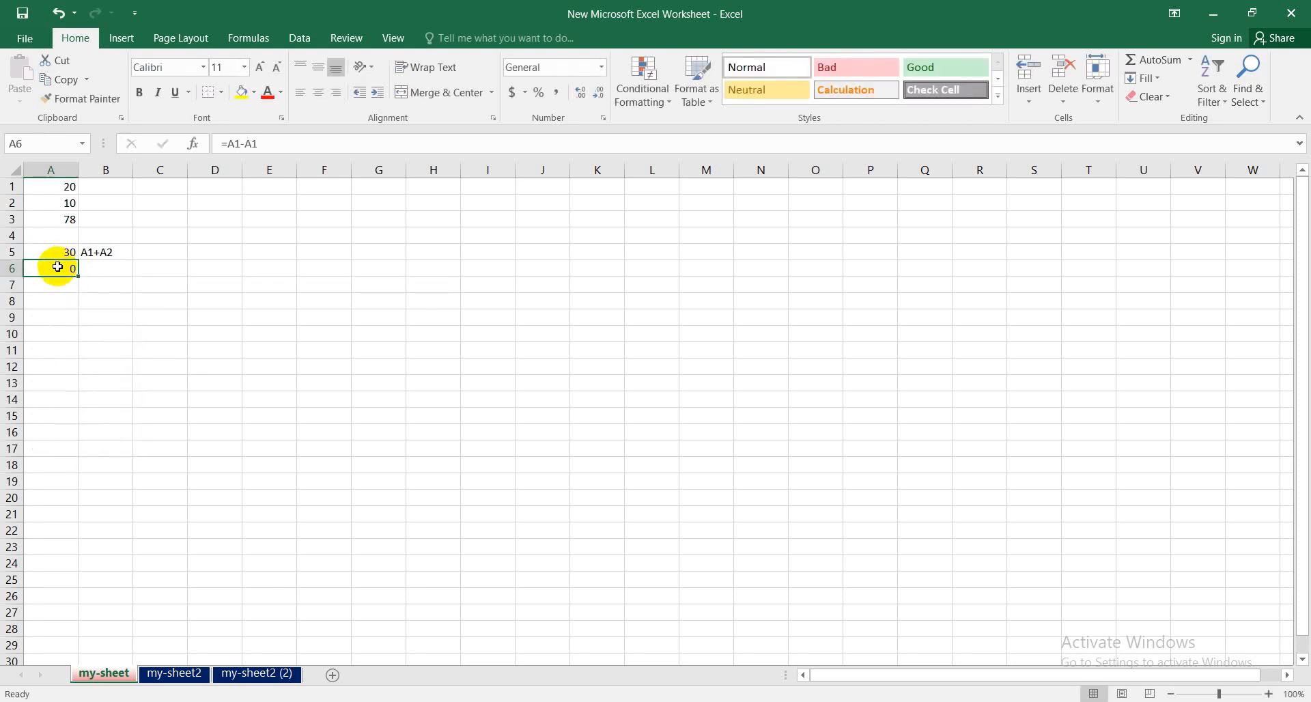
click(287, 144)
key(BackSpace)
text(2)
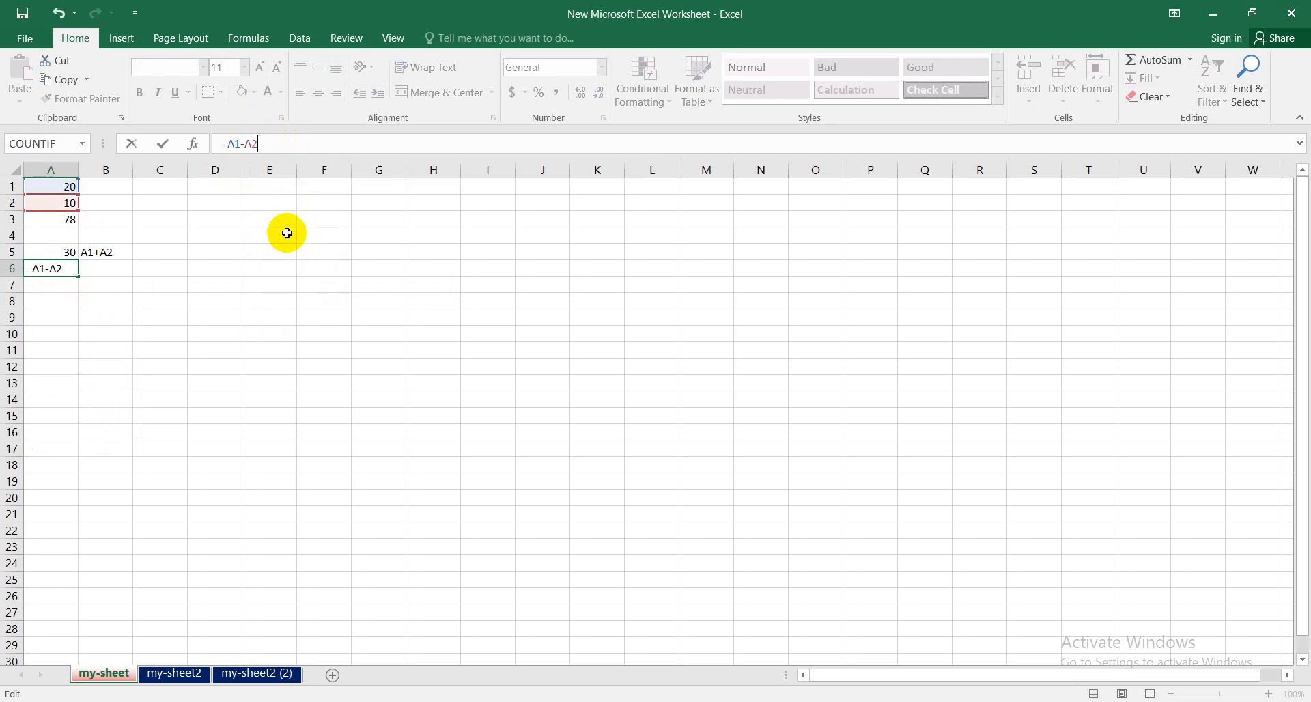
key(Return)
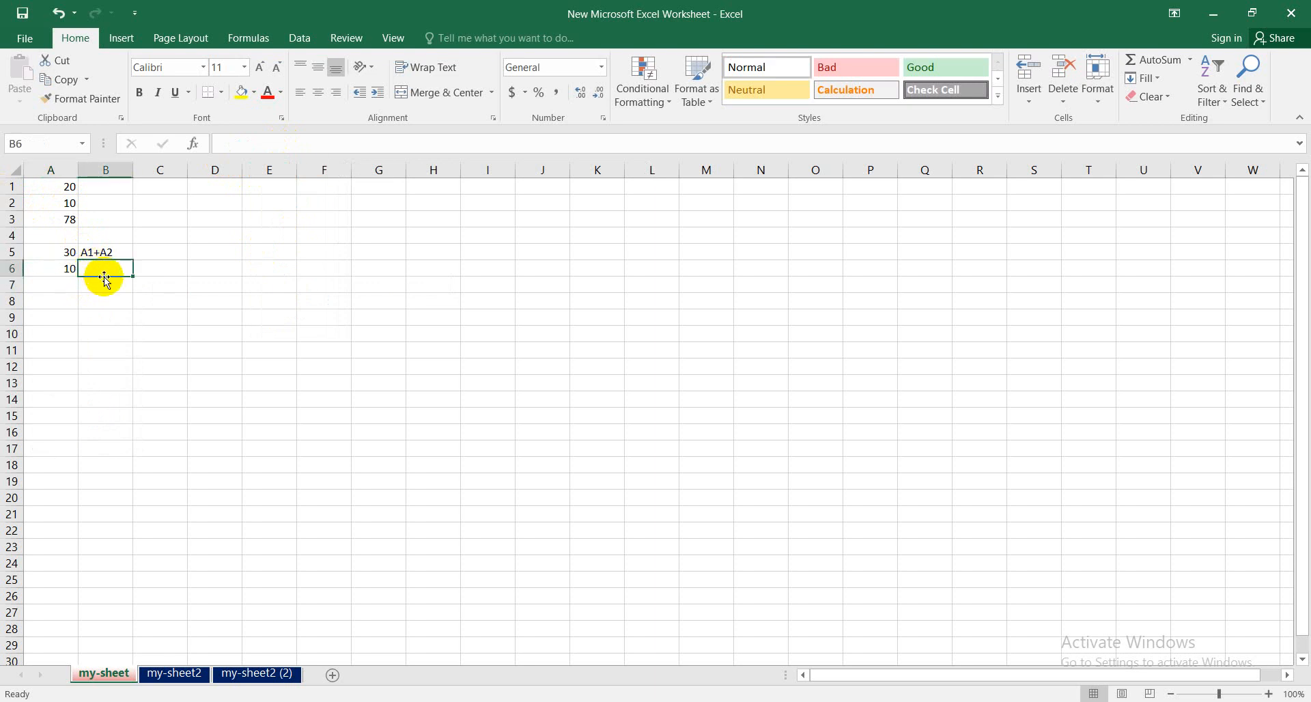
- Enter the plain text A1-A2 in cell B6 as a label for the subtraction result
text(A1-)
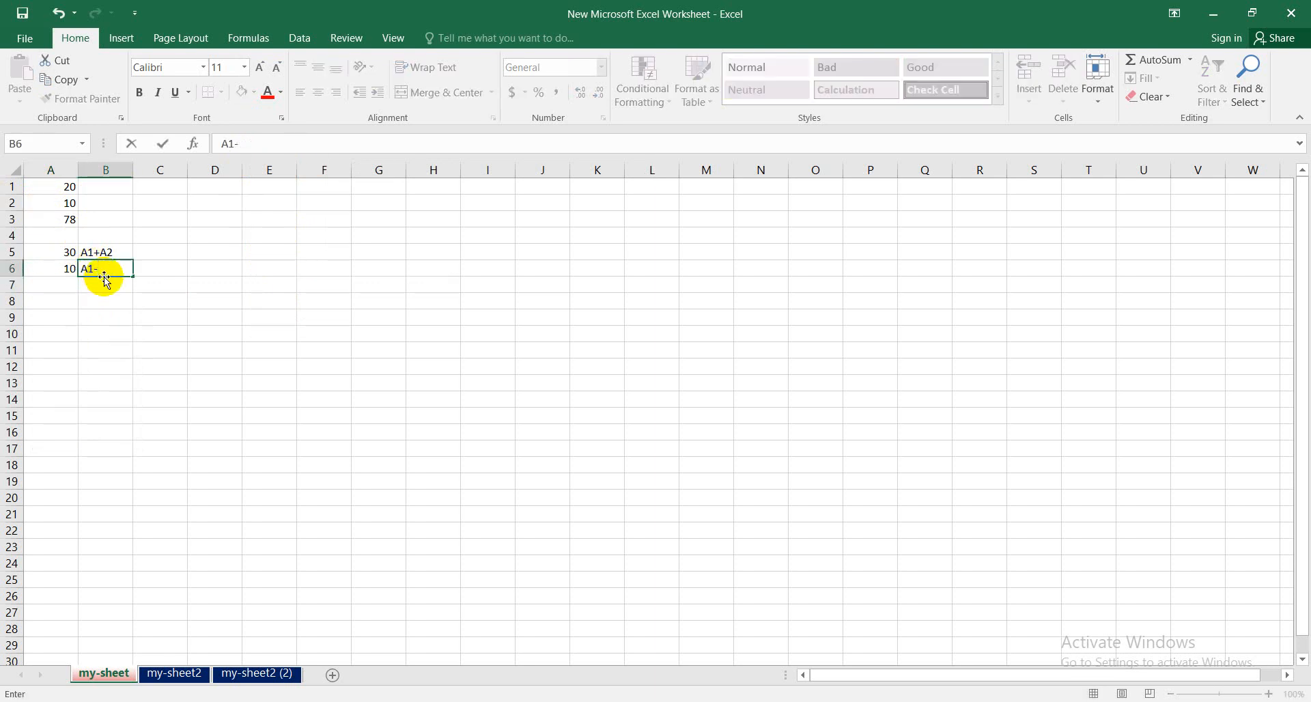
text(A2)
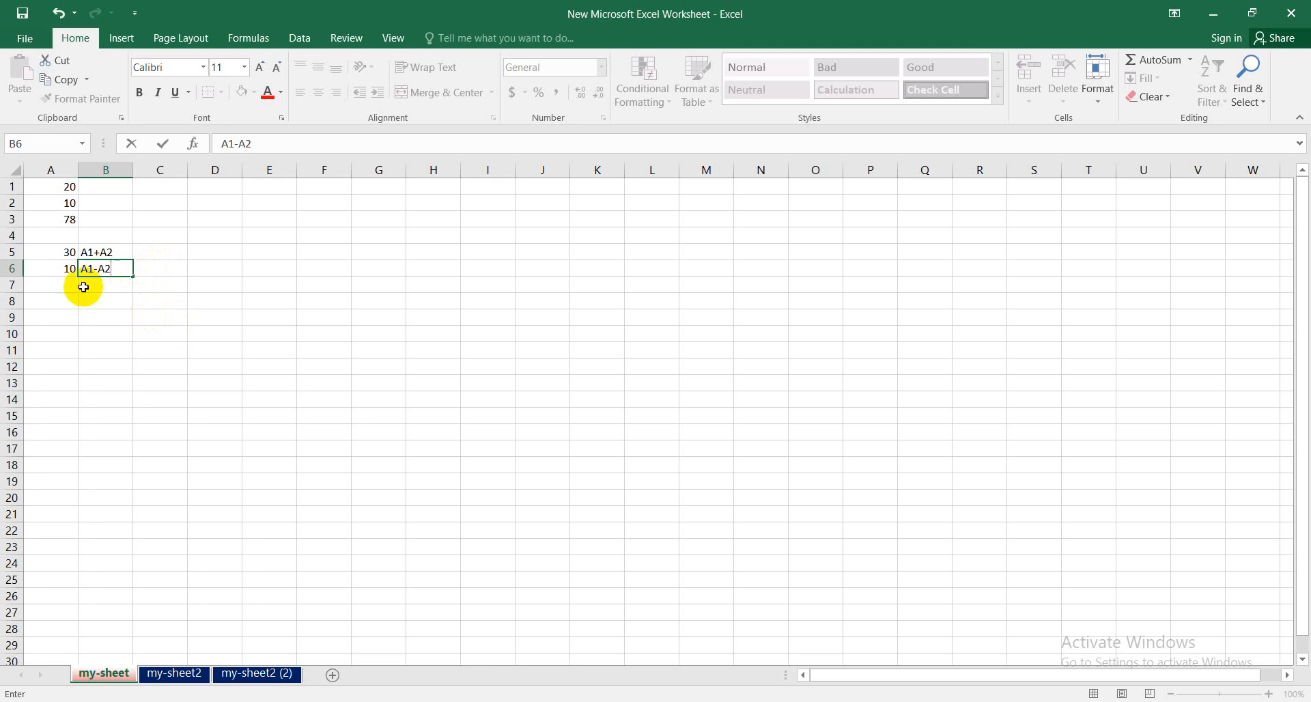
click(55, 286)
- Enter the plain text label A1*A2 in cell B7, and edit it in place to A1*A3
click(95, 286)
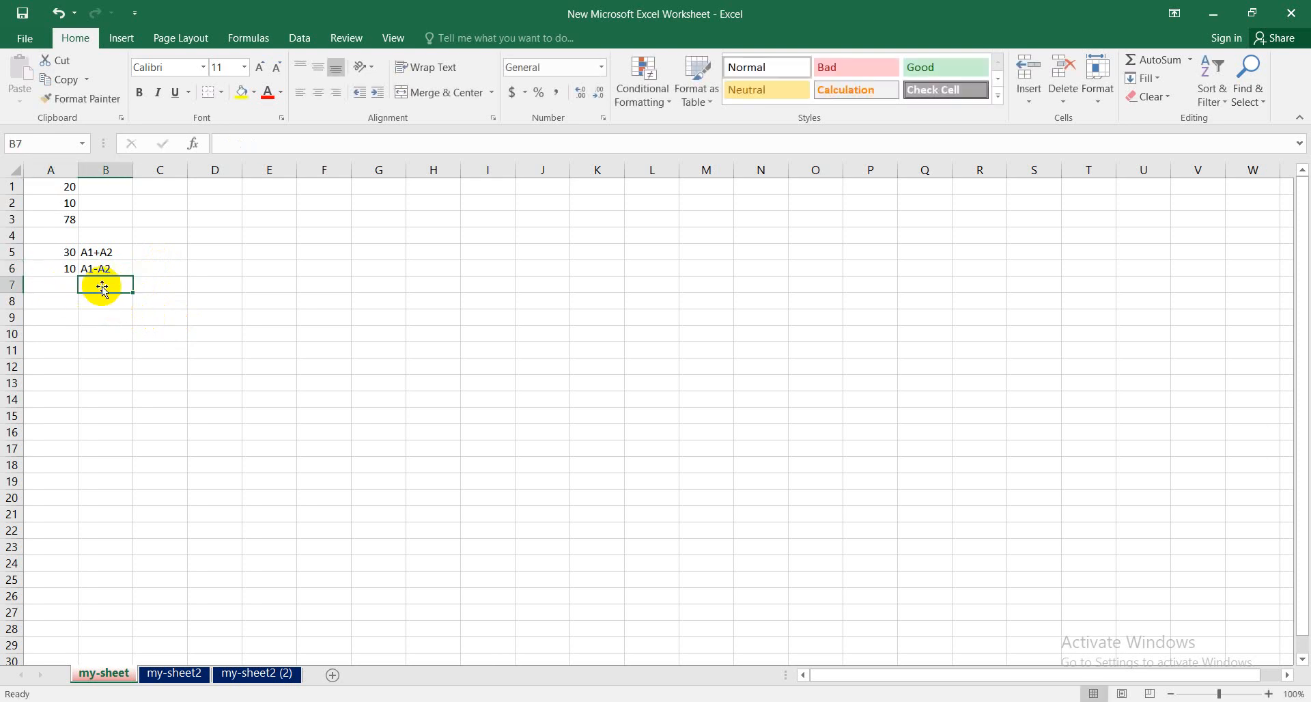
text(A1)
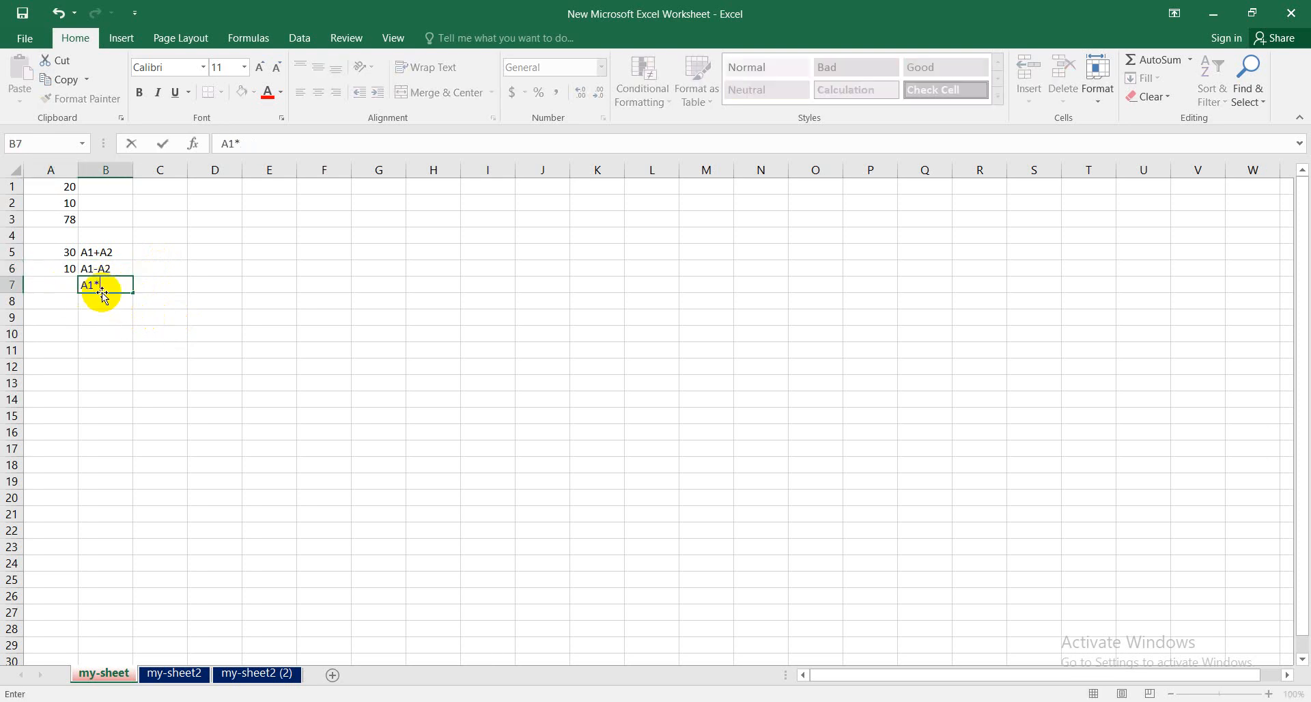
text(*A2)
click(159, 348)
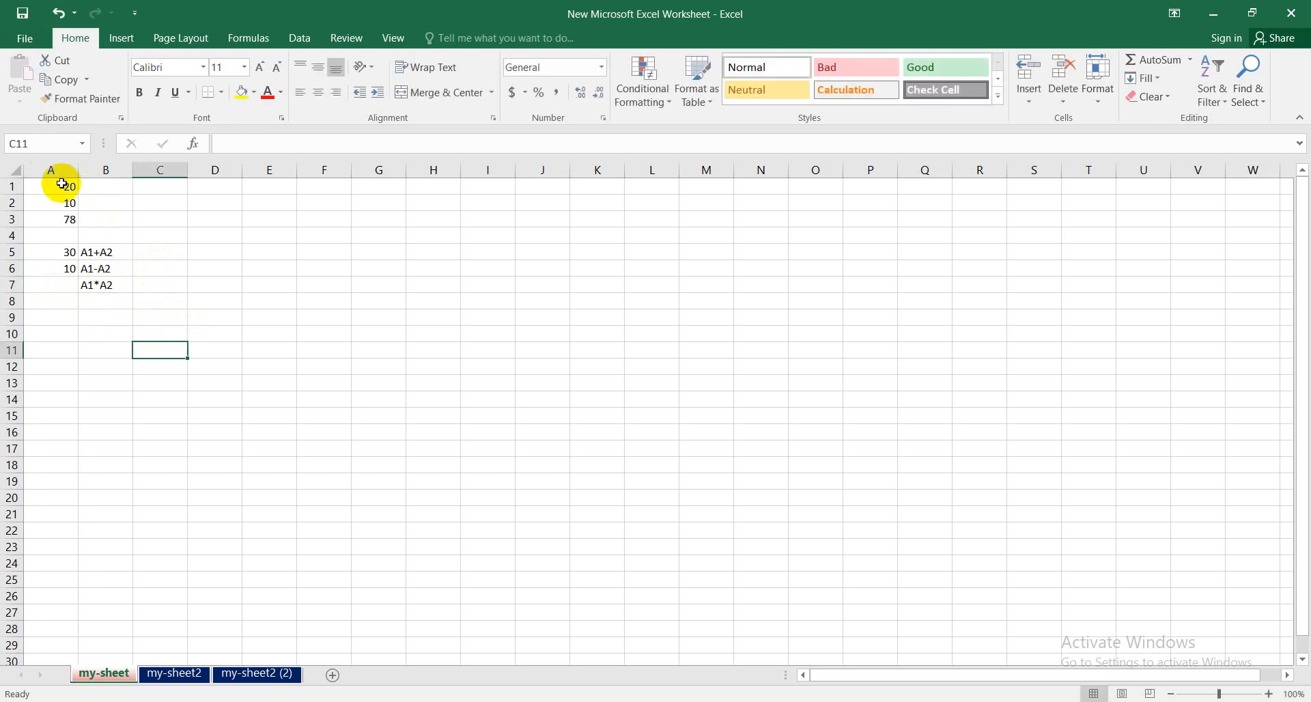
double_click(117, 287)
key(BackSpace)
text(3)
click(137, 347)
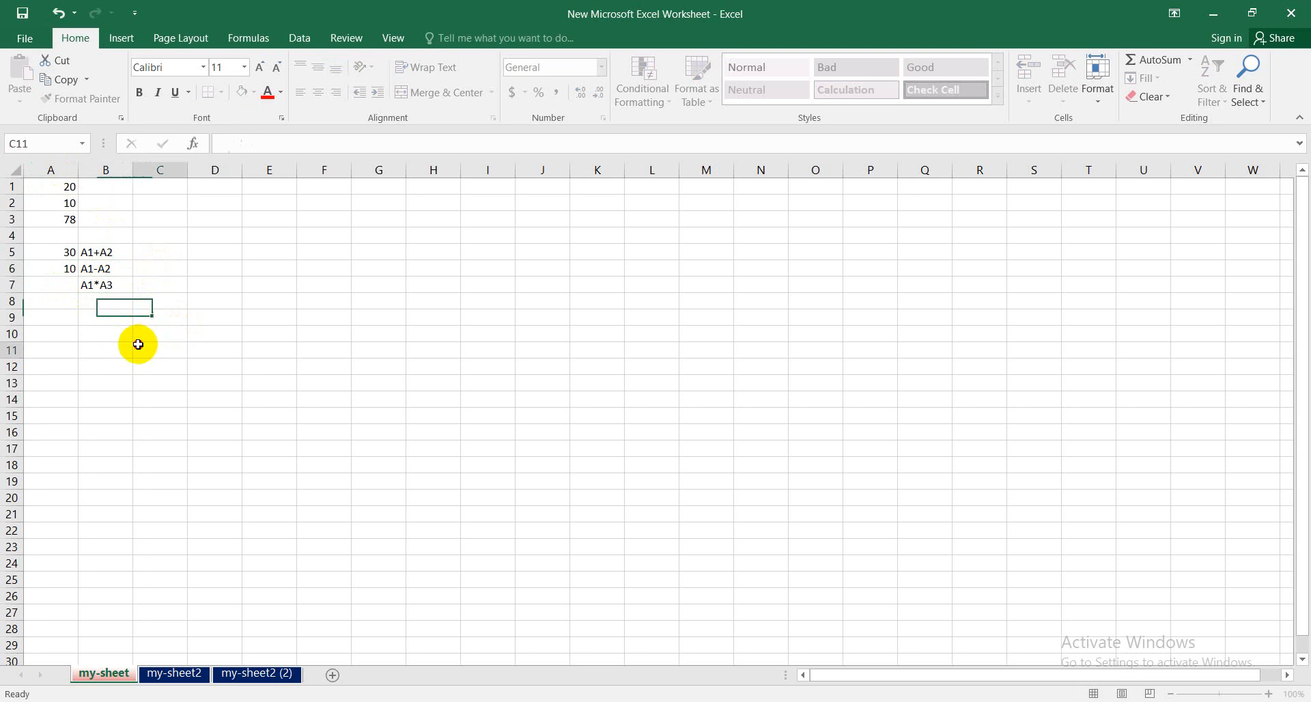
- Enter the formula =A1*A3 in cell A7 to multiply the first and third numbers, and check the stored formula
click(52, 285)
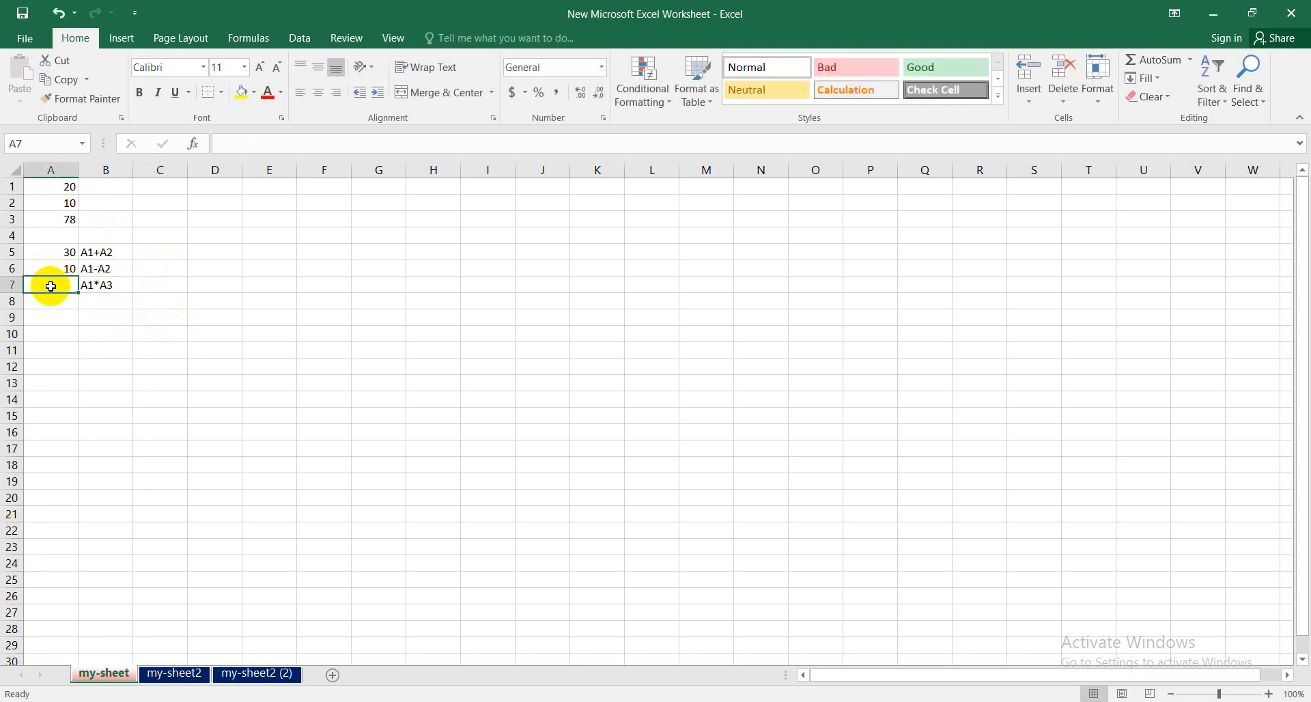
text(=A1)
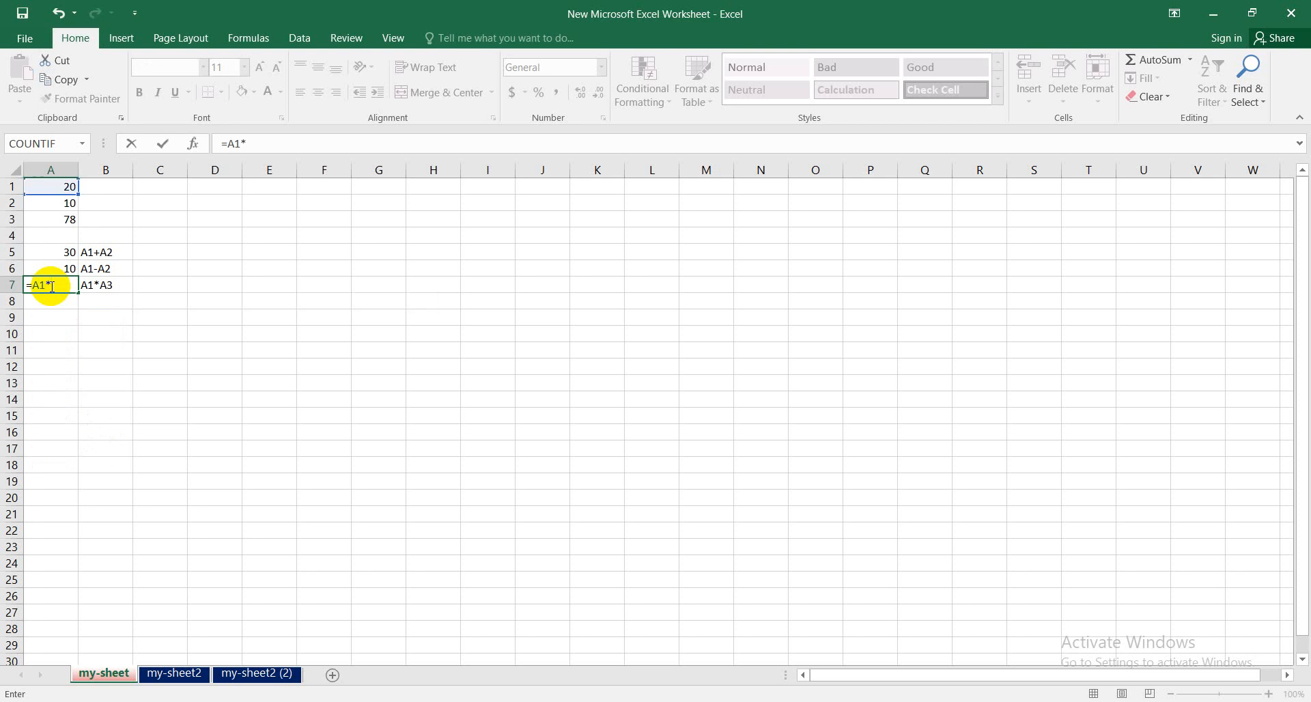
text(*A3)
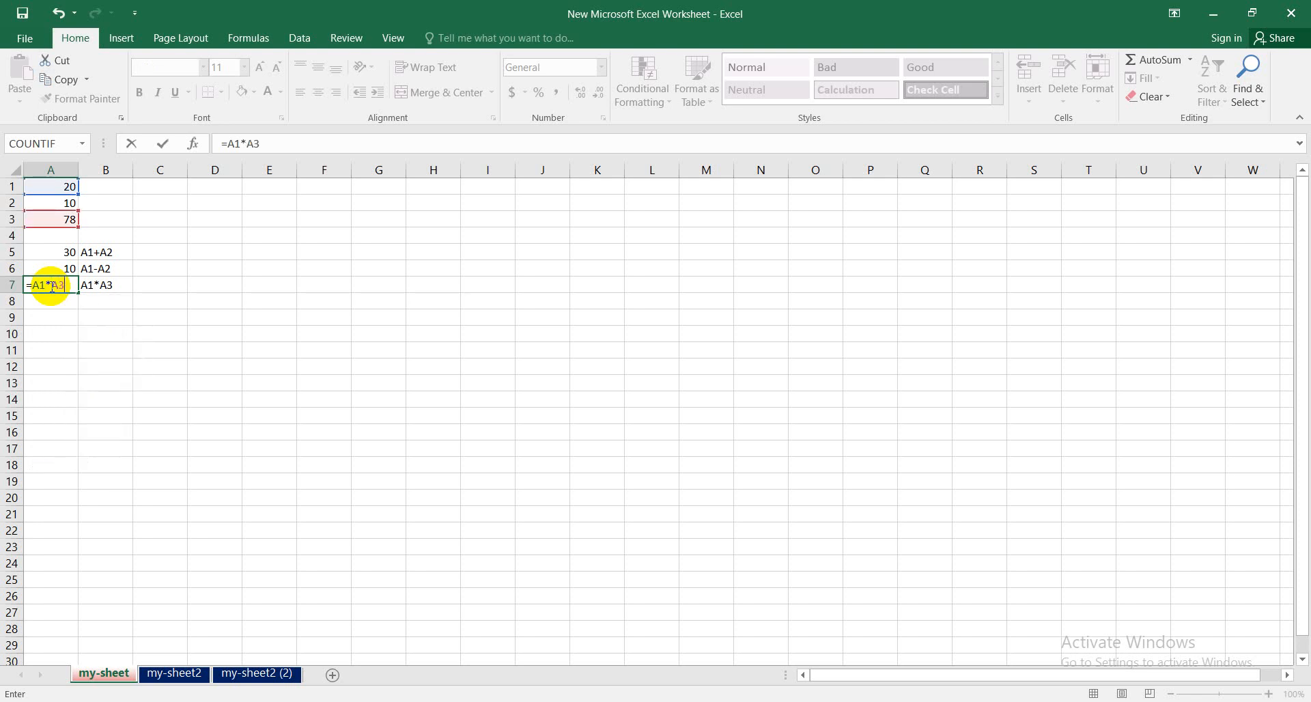
key(Return)
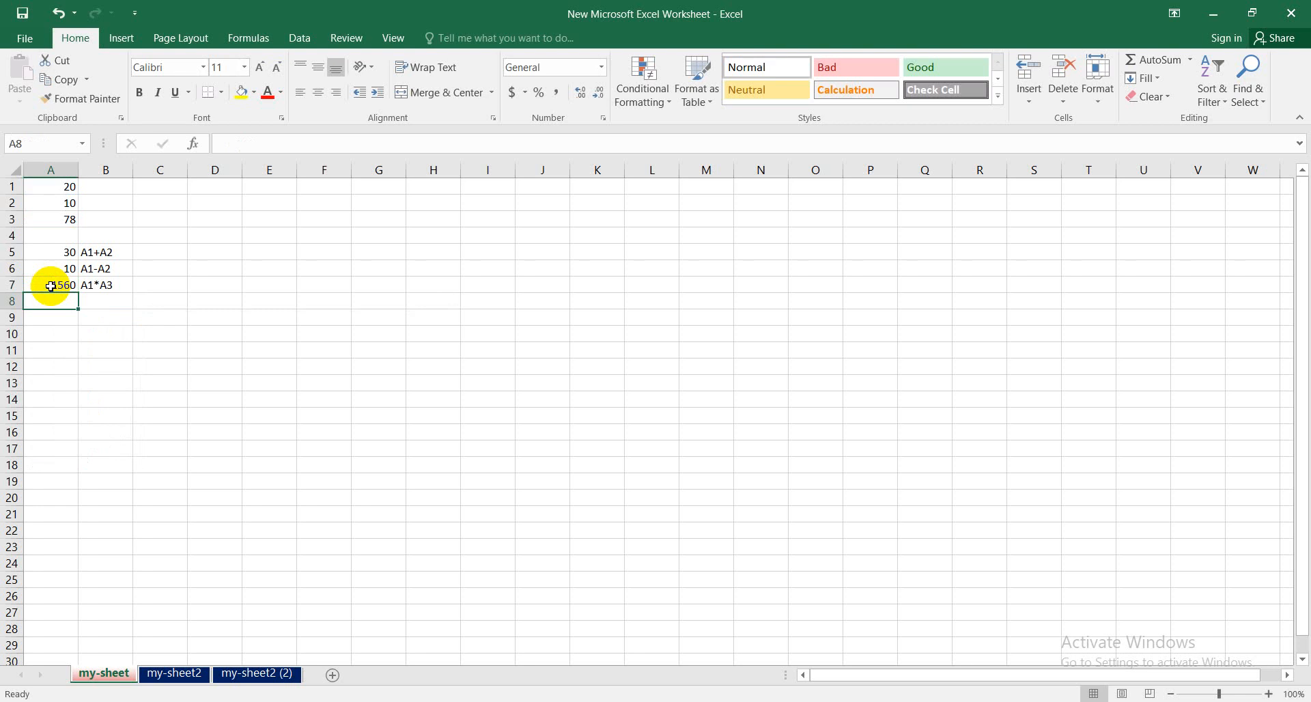
click(56, 286)
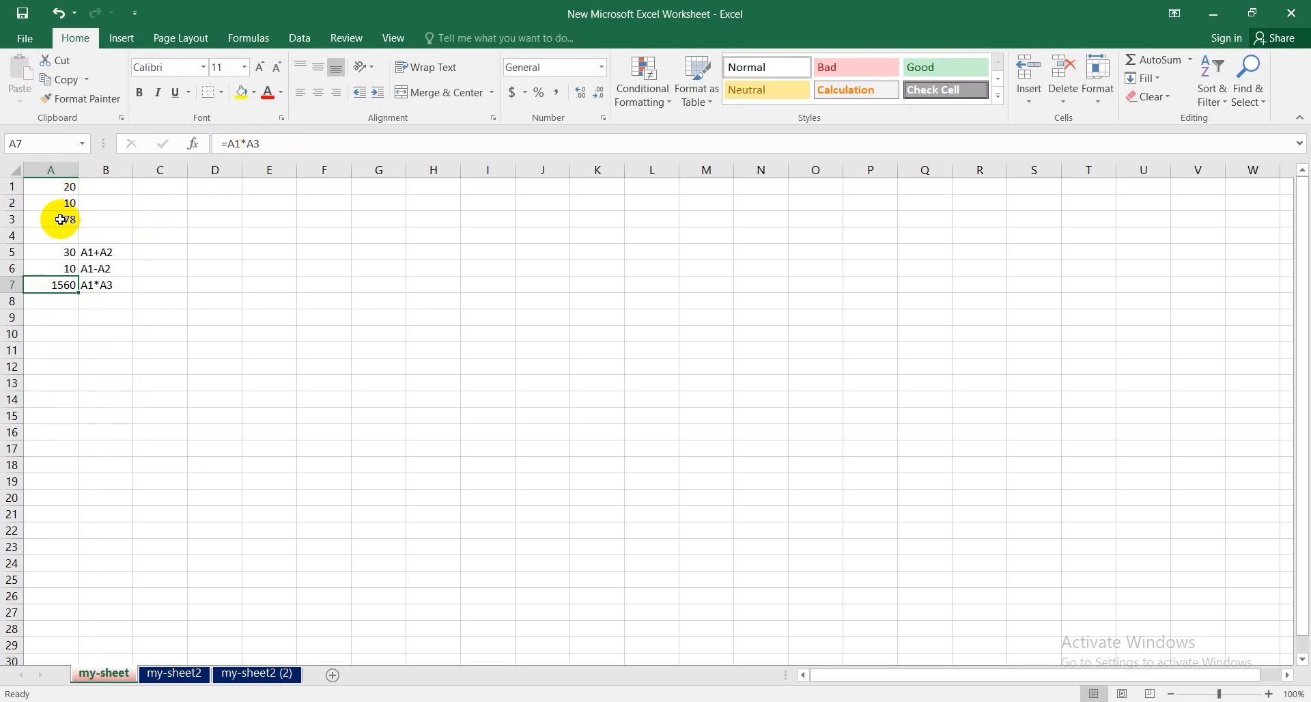
- Enter the plain text A1/A2 in cell B8 as a label for a division
click(104, 301)
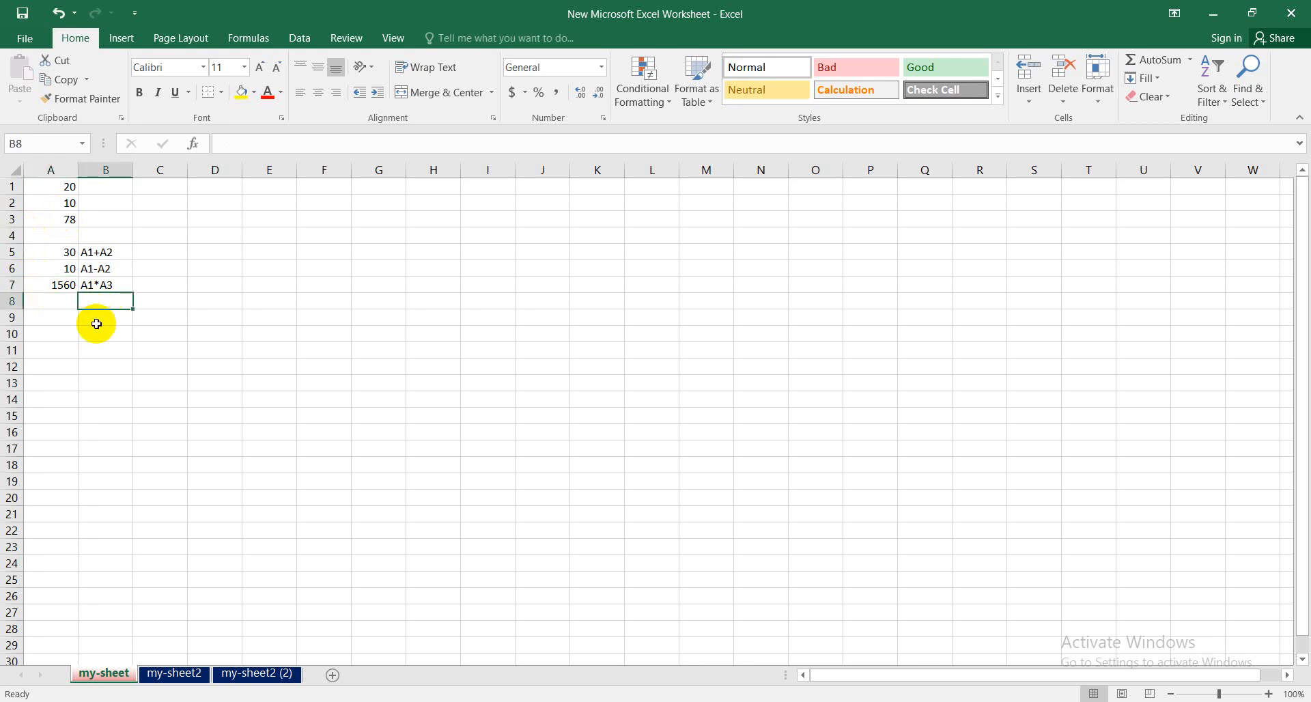
text(A1/)
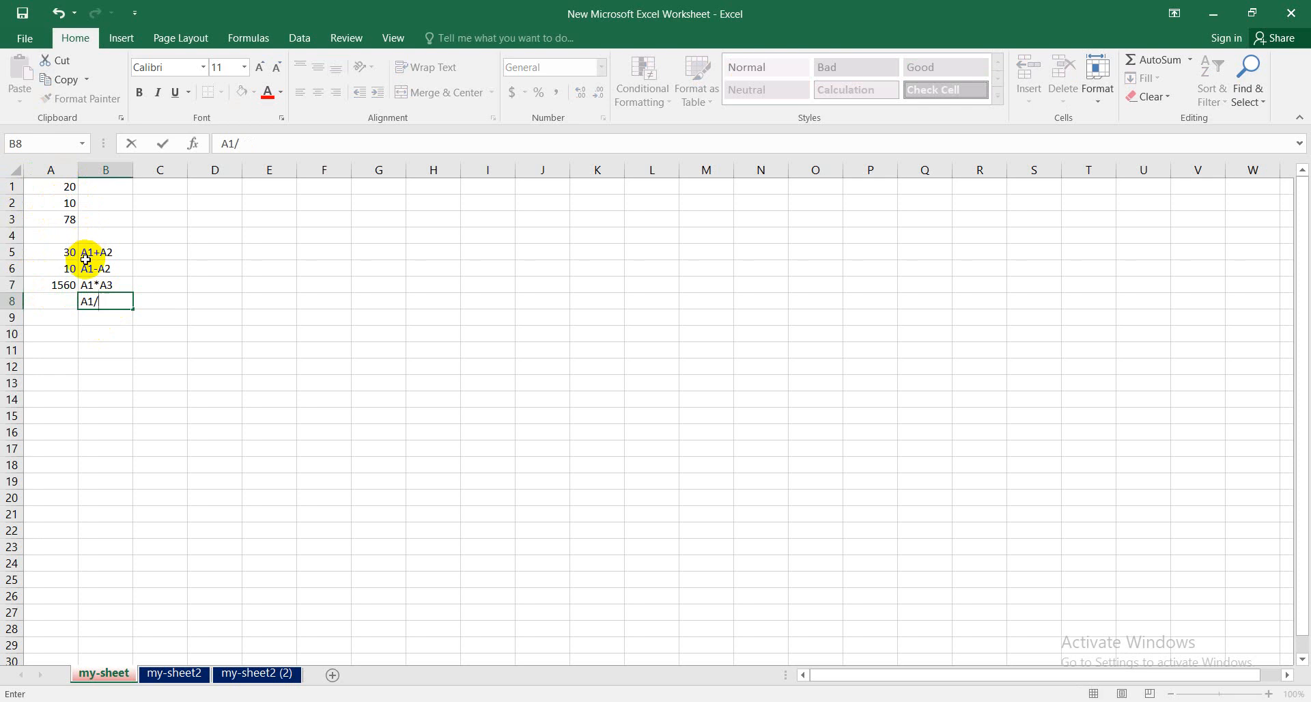
text(2)
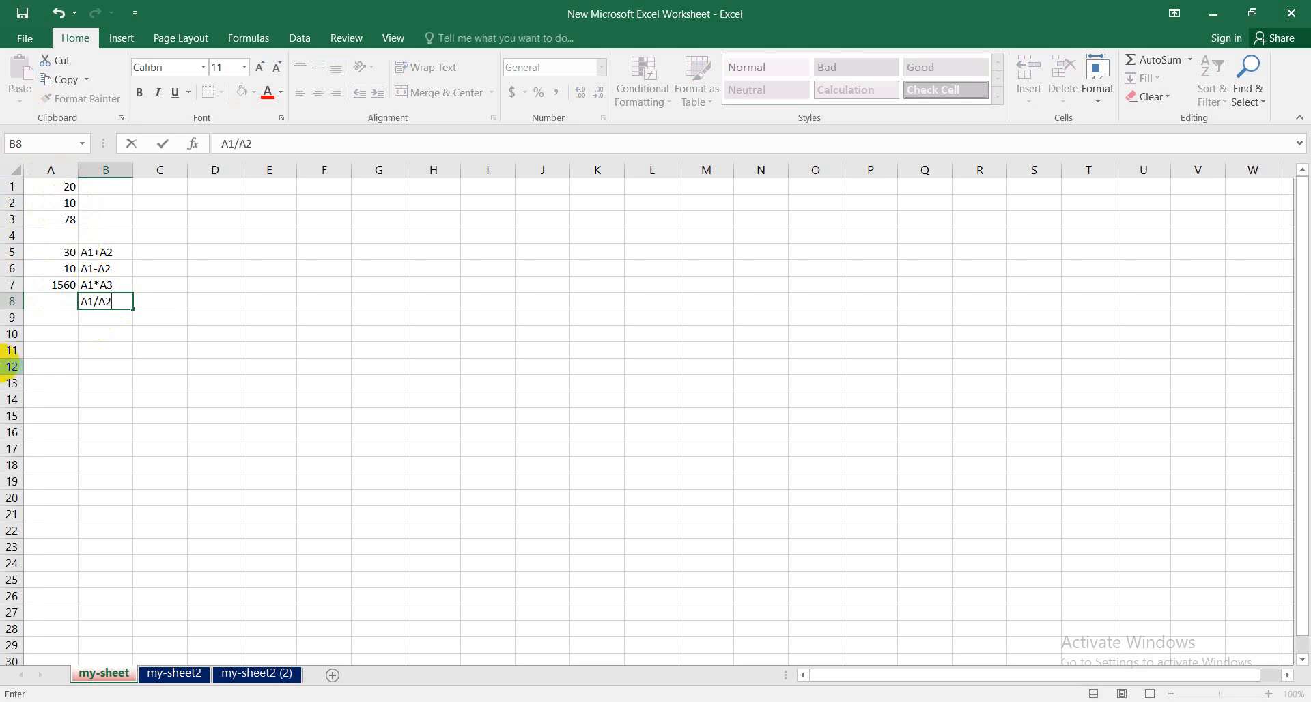
- Enter the formula =A1/A2 in cell A8 to divide the first number by the second
click(53, 301)
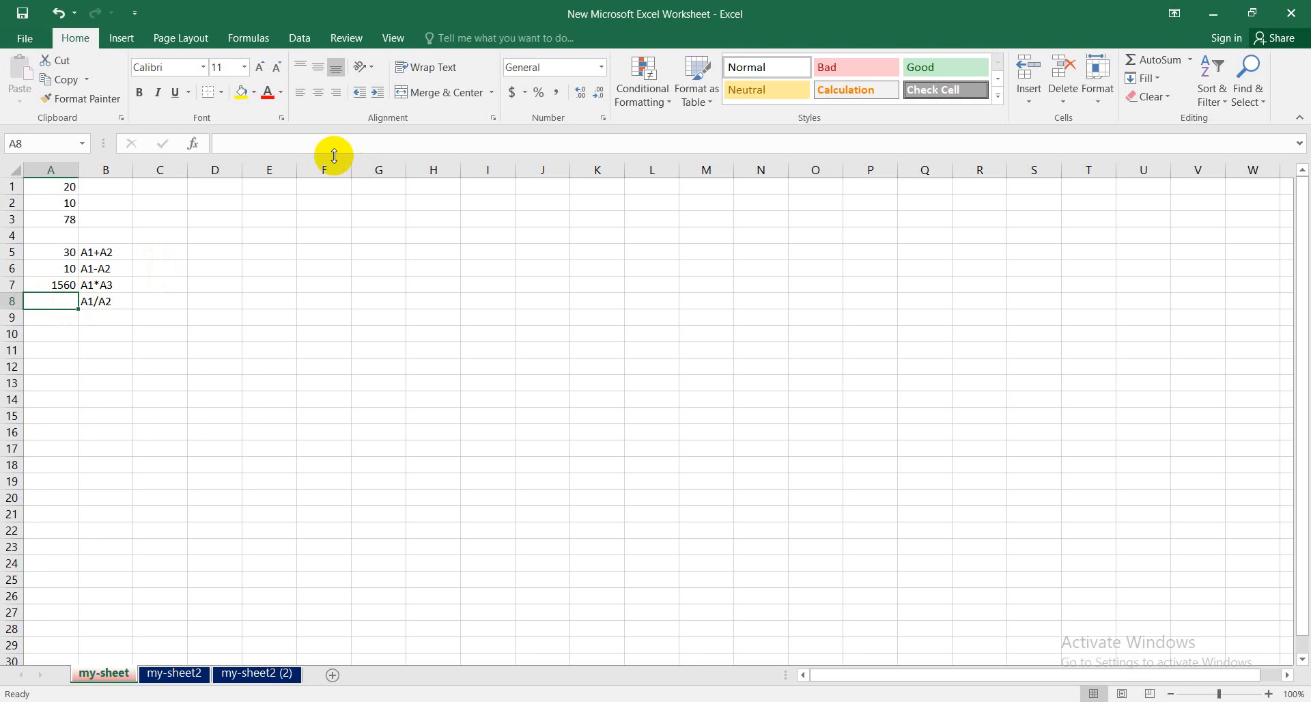
click(292, 142)
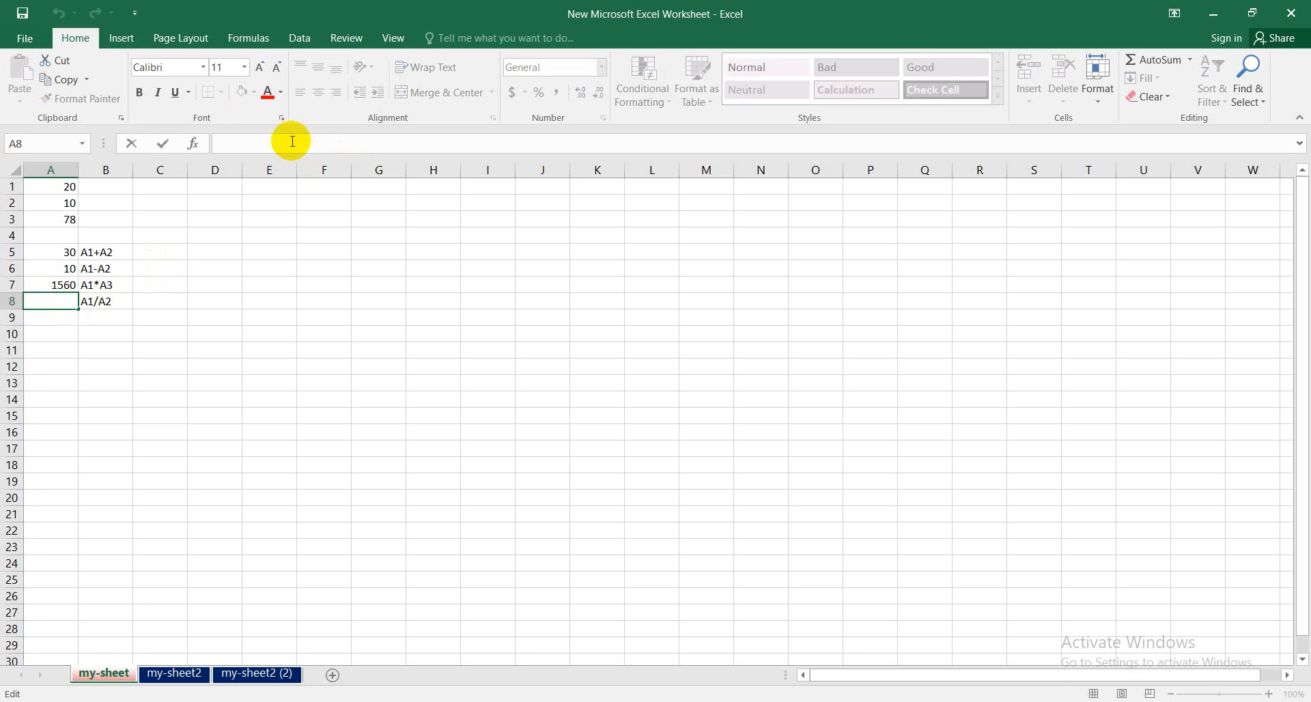
text(=)
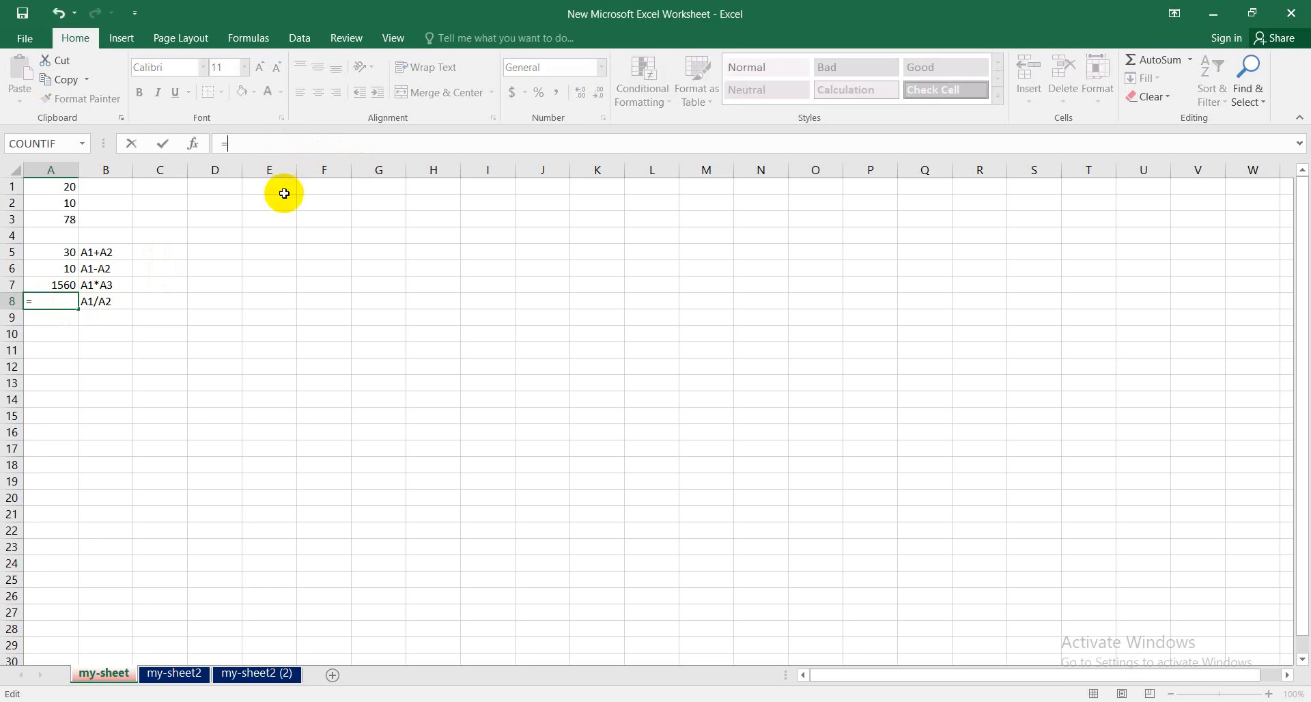
text(A1)
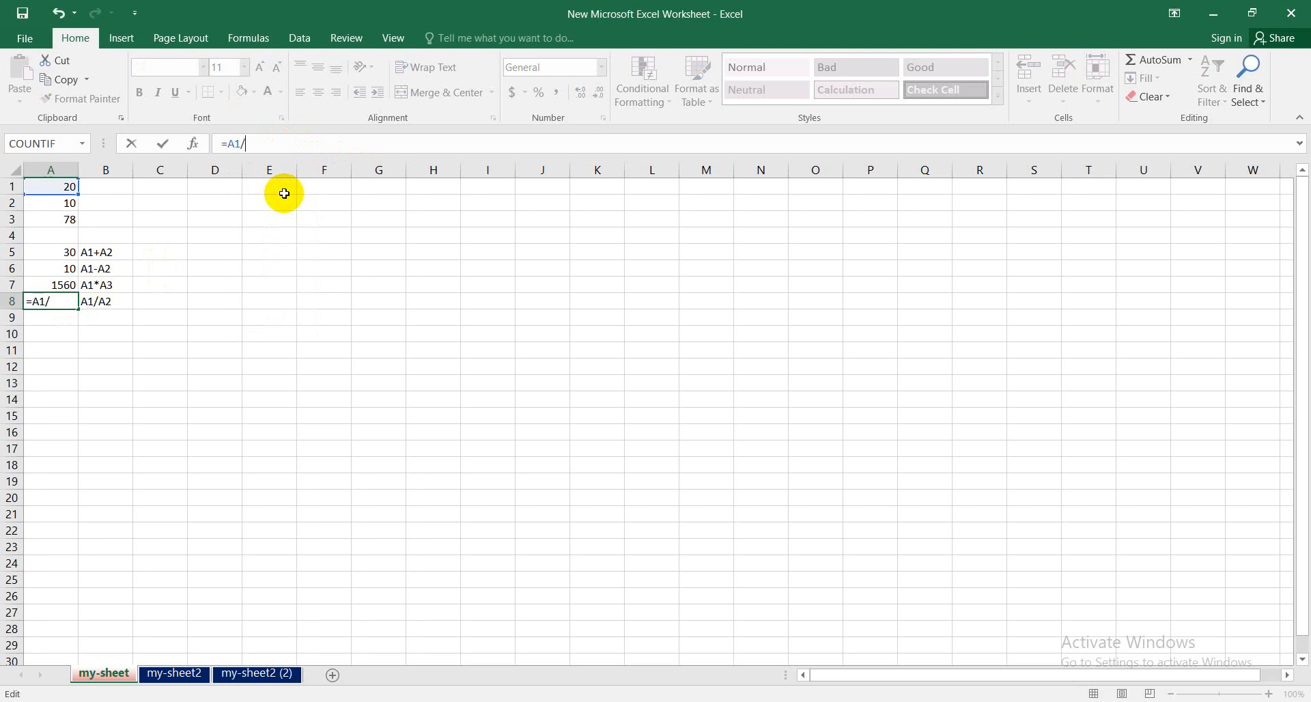
text(/A3)
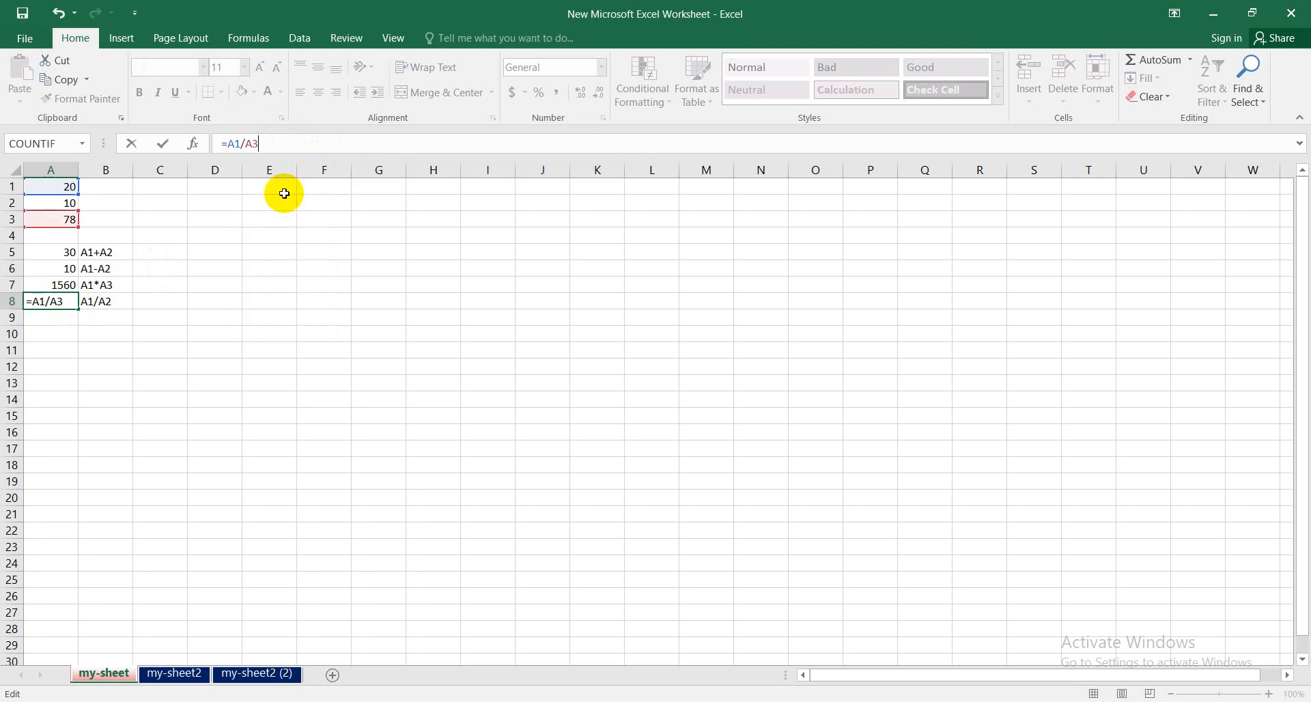
key(BackSpace)
text(2)
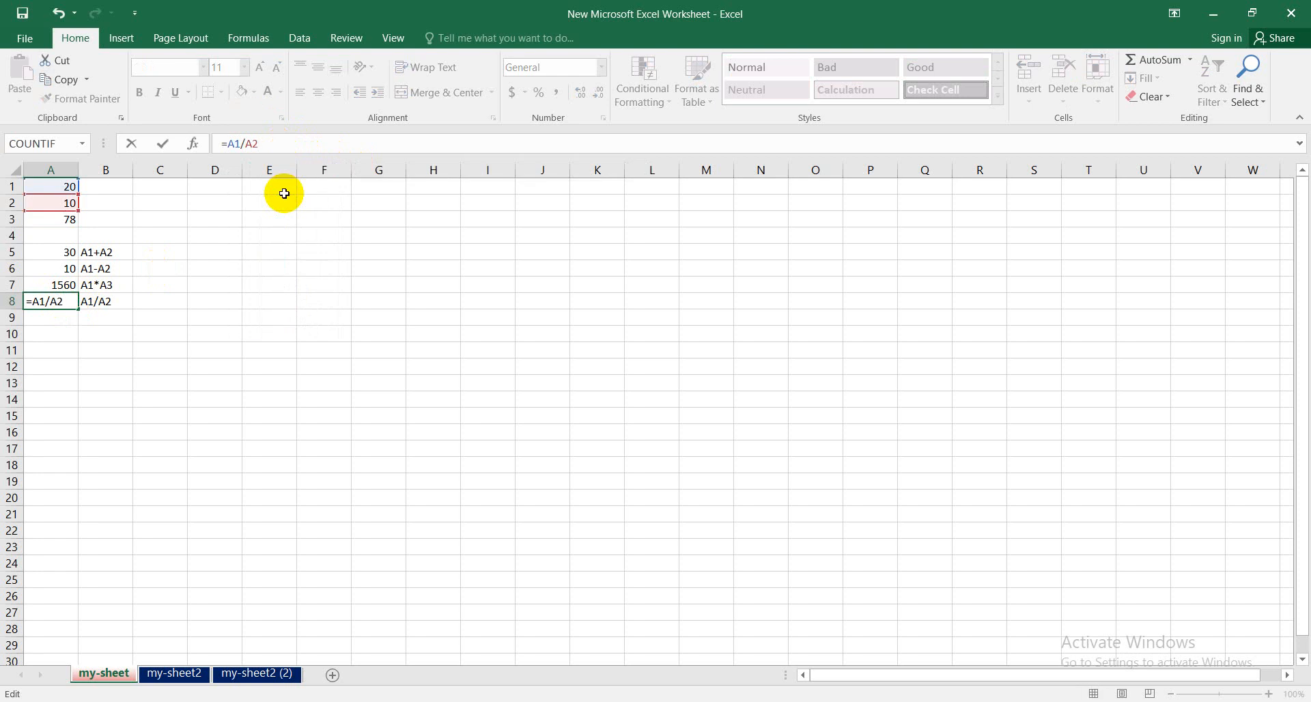
key(Return)
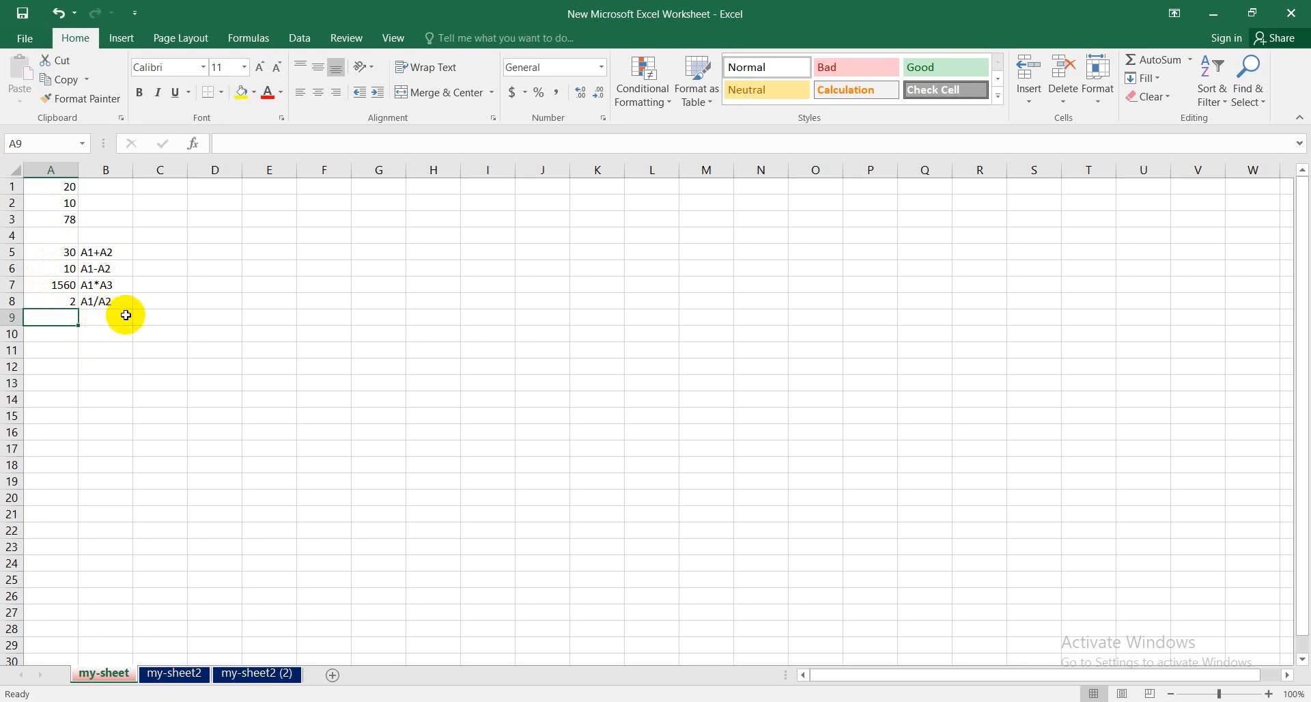
- Clear the formula results and their labels from the range A5:B8
click(60, 251)
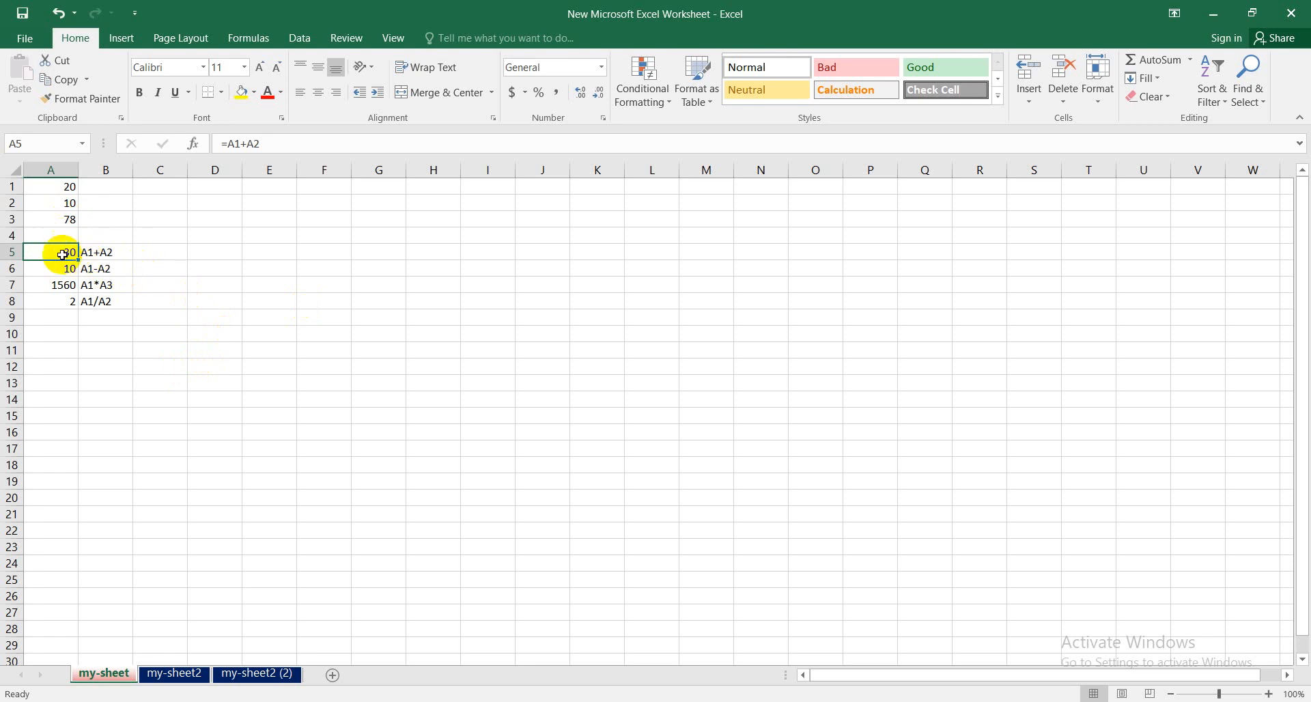
drag(62, 254, 100, 302)
key(Delete)
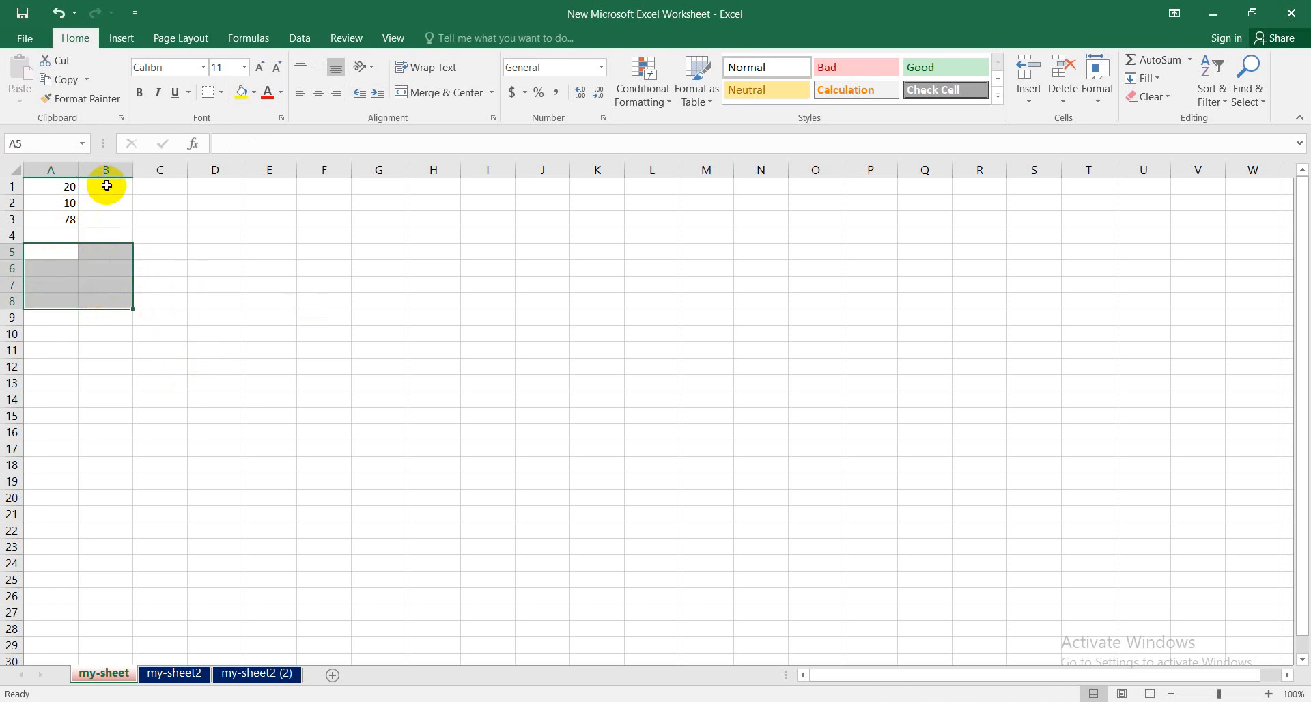
- Enter the numbers 10, 6 and 2 in cells B1, B2 and B3
click(104, 185)
text(10)
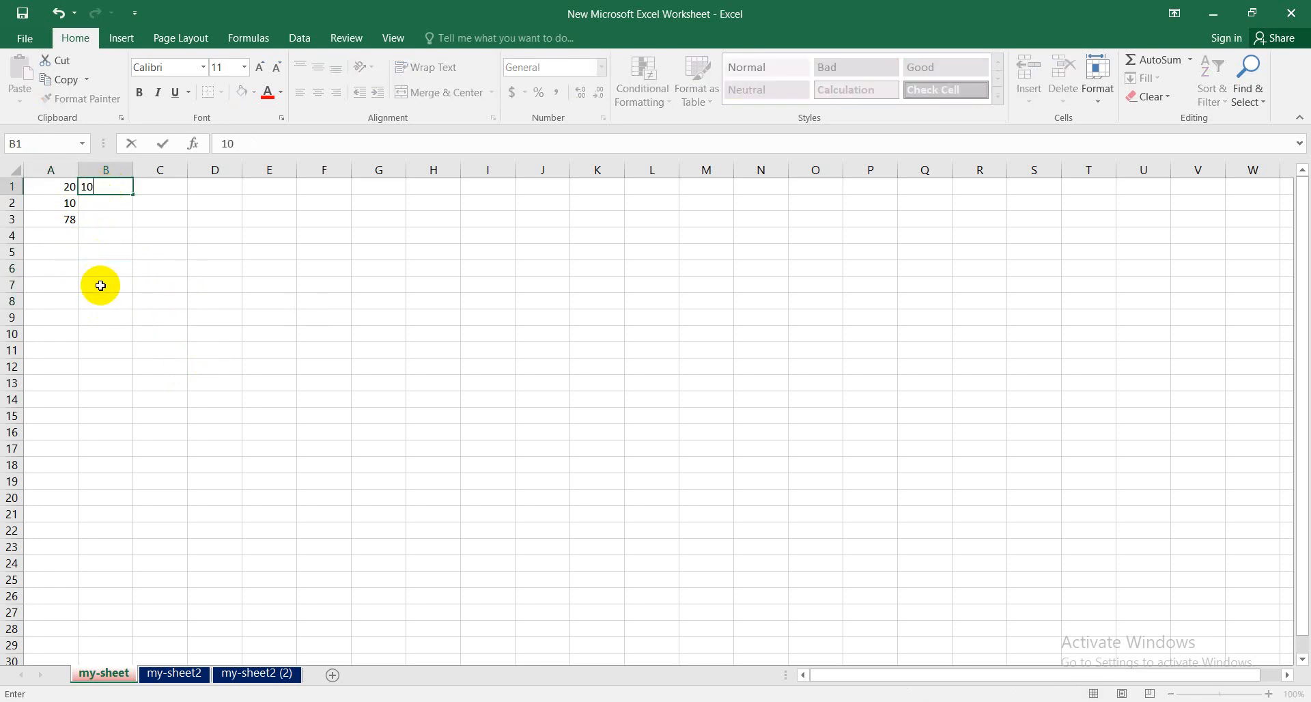
click(96, 205)
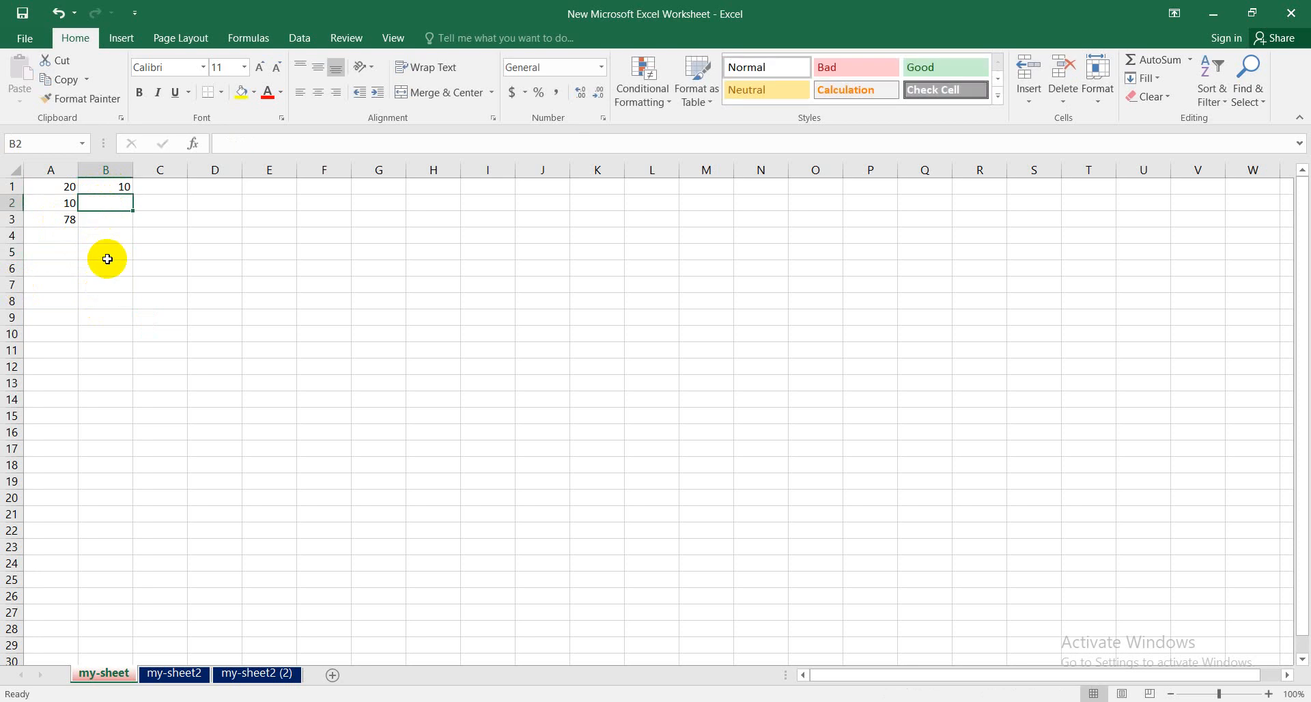
text(6)
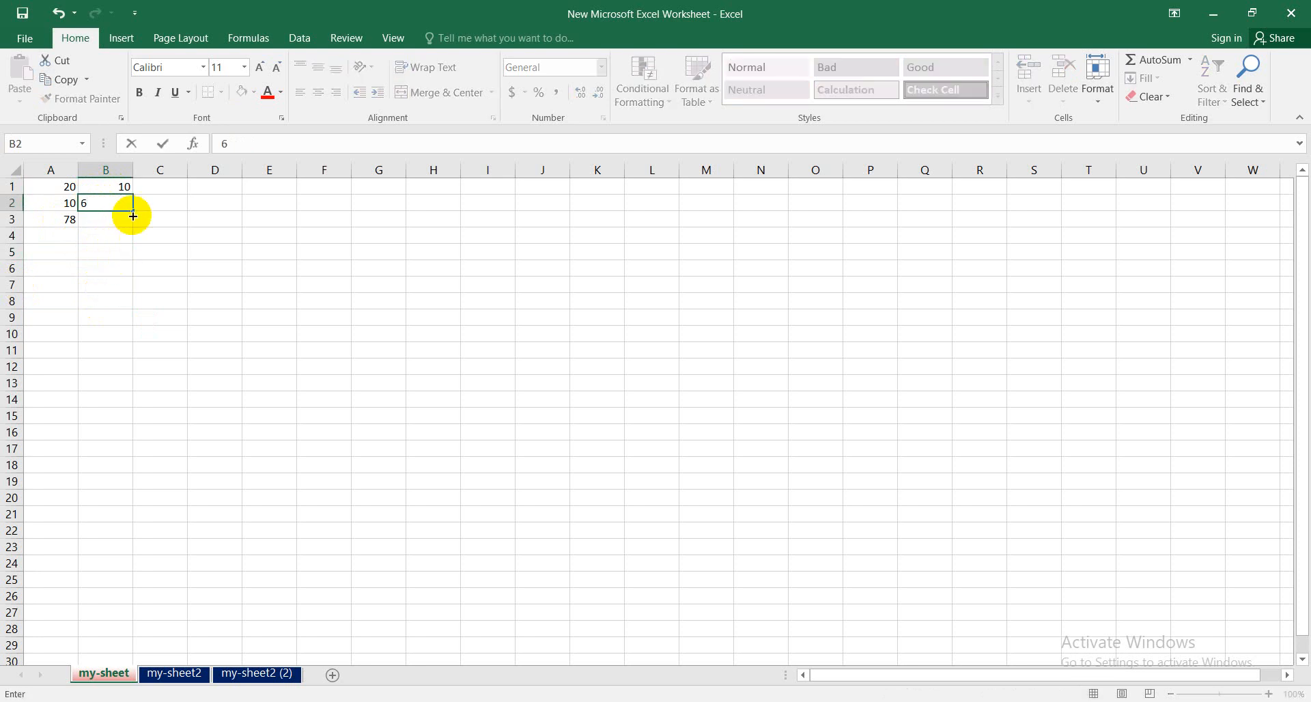
click(113, 219)
text(2)
click(161, 316)
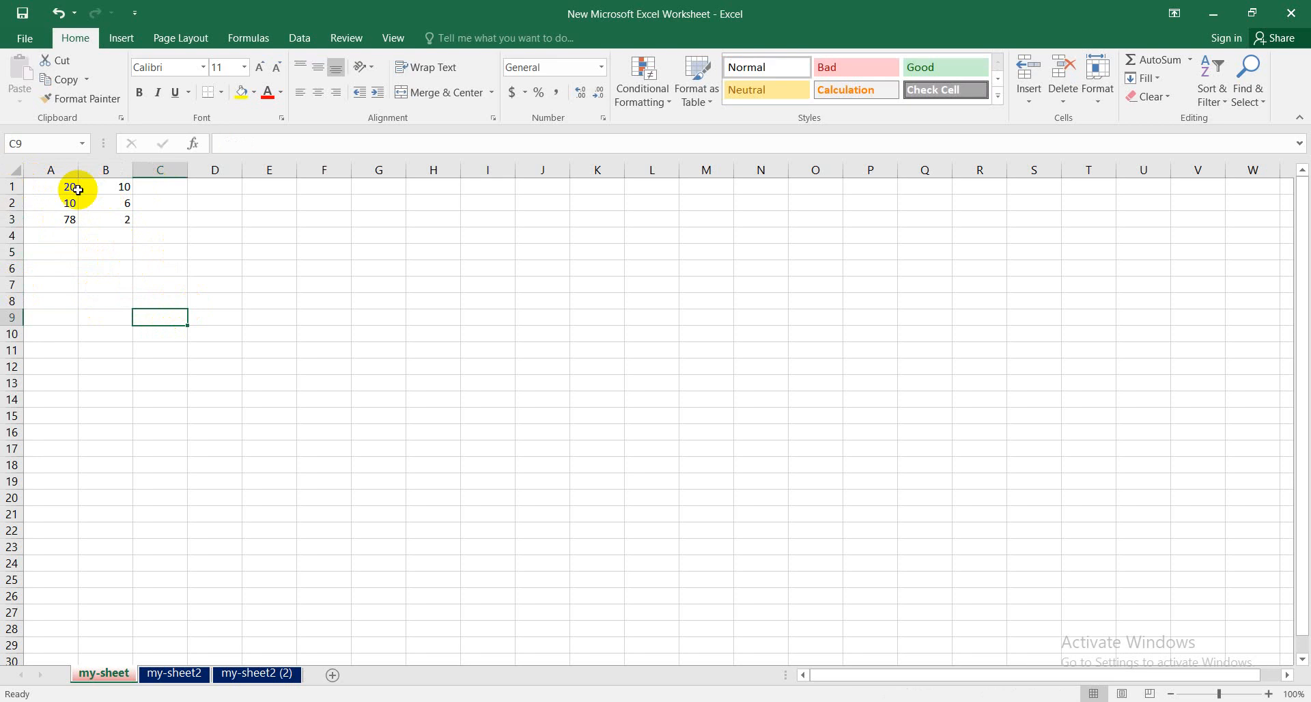
- Move the number block A1:B3 down one row so it starts at cell A2, leaving the first row empty
drag(52, 182, 111, 216)
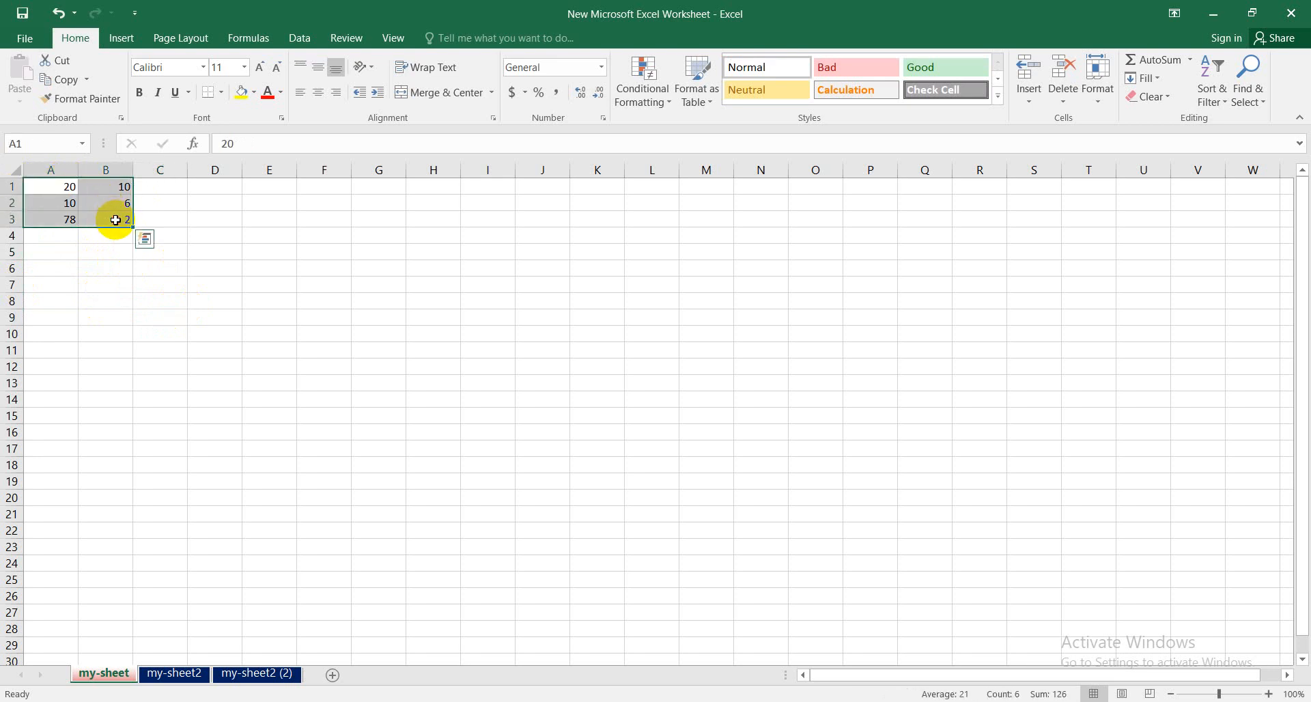
key(ctrl+c)
click(68, 233)
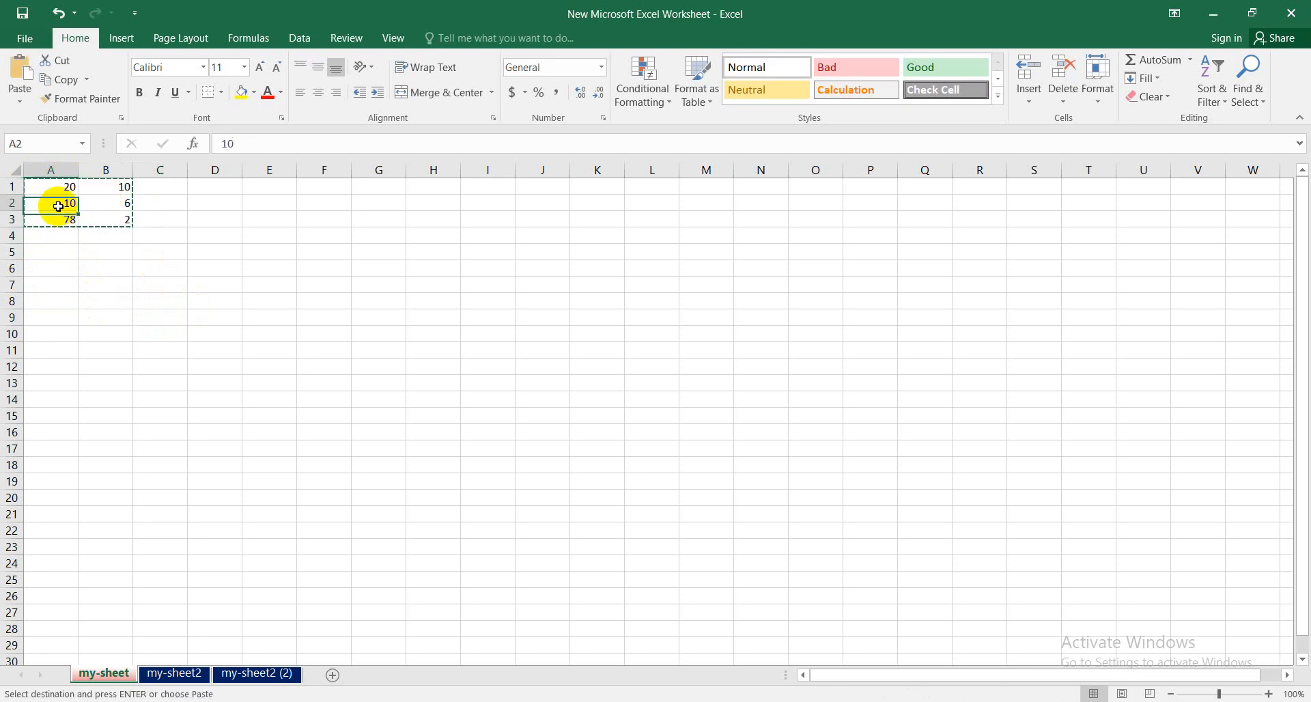
click(68, 205)
key(ctrl+v)
- Enter the column headings Data1 in cell A1 and Data2 in cell B1, both with a capital D
click(64, 186)
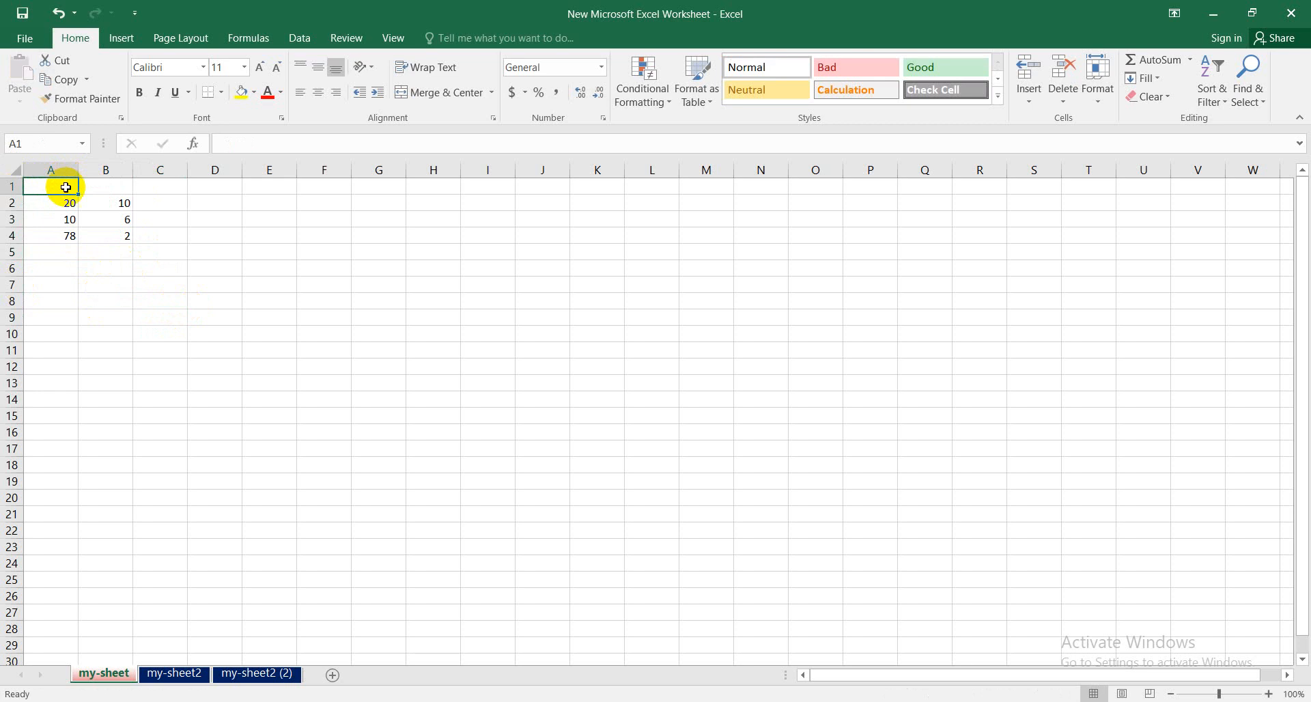
text(Data)
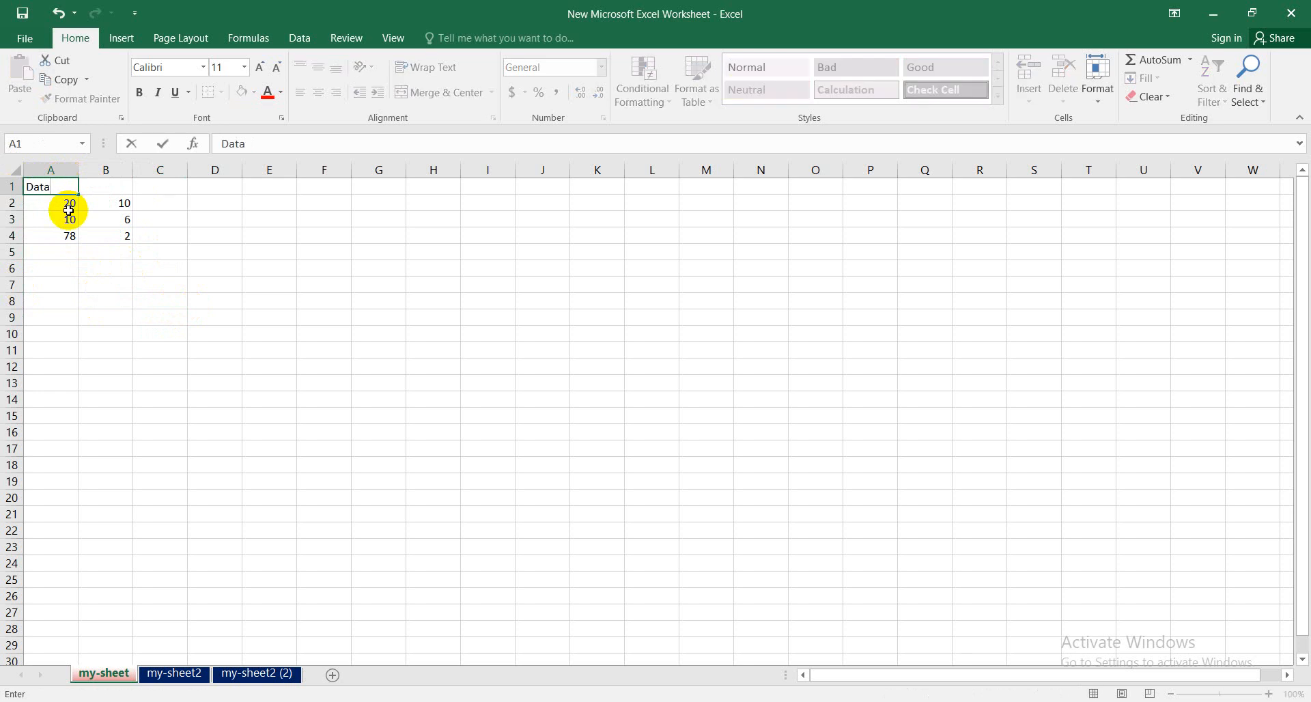
text(1)
click(106, 187)
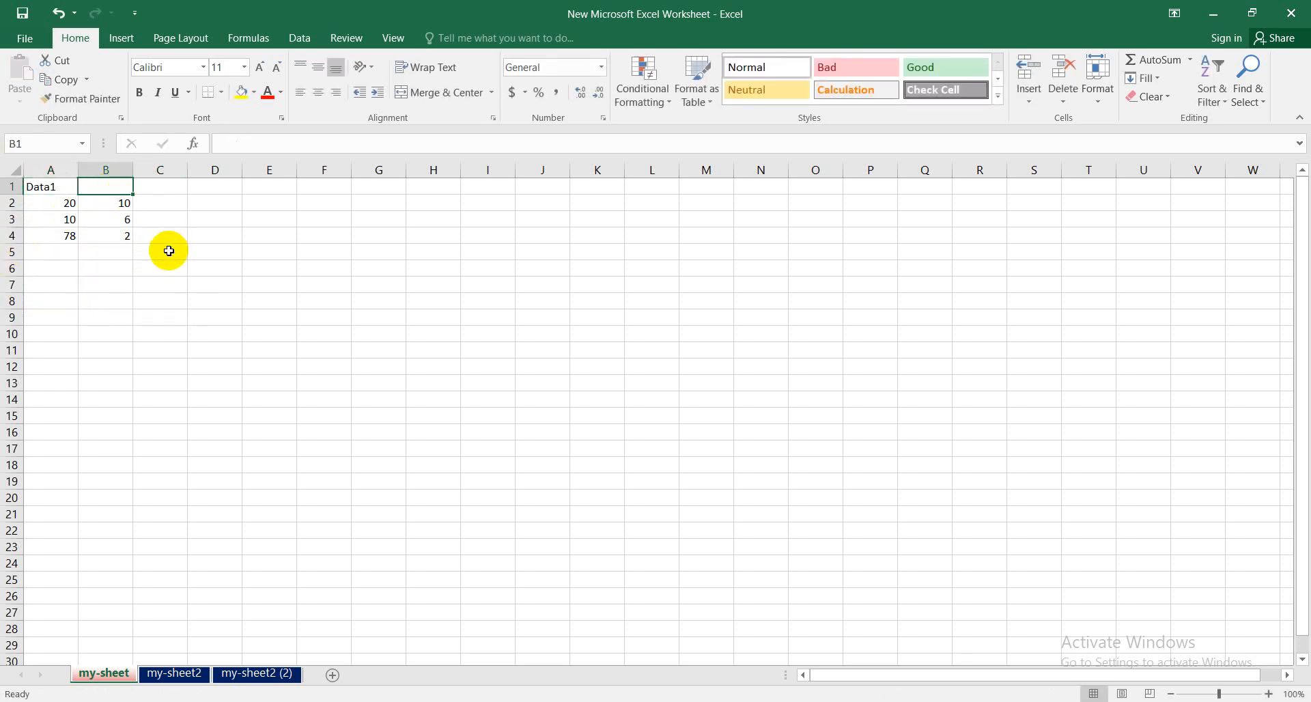
text(data2)
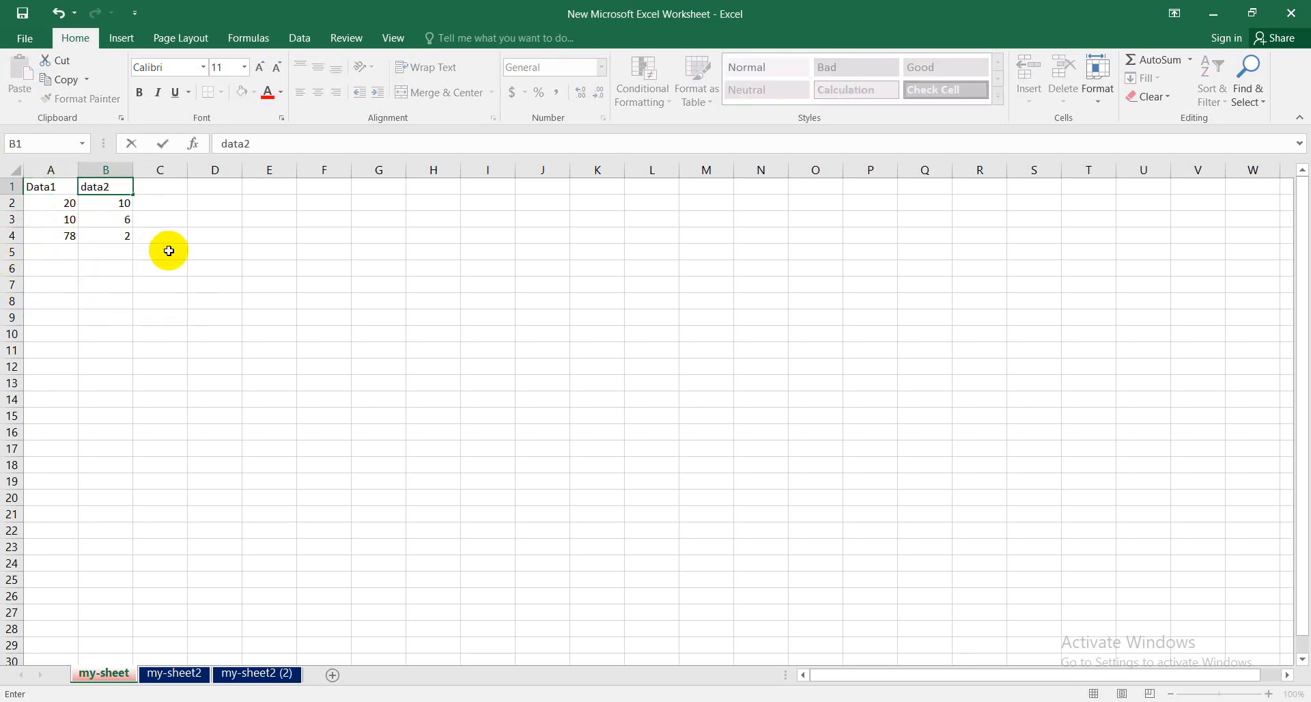
key(Left)
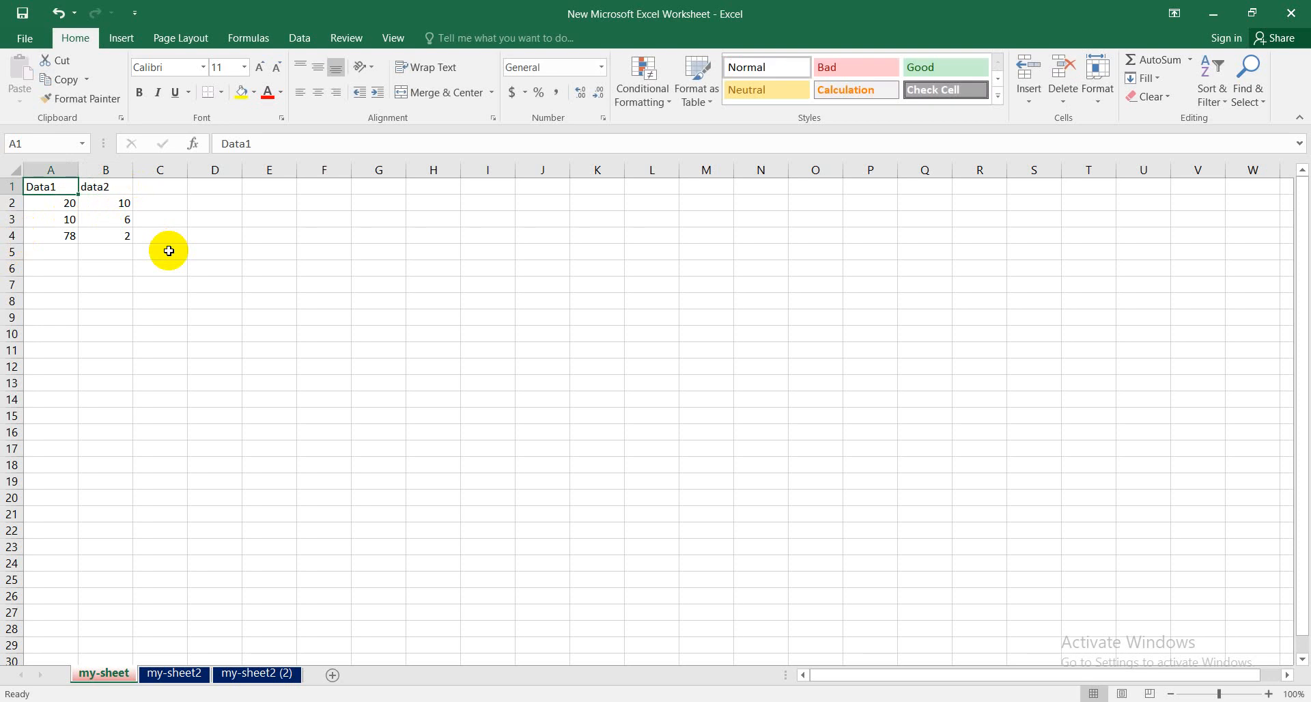
double_click(88, 187)
text(Data2)
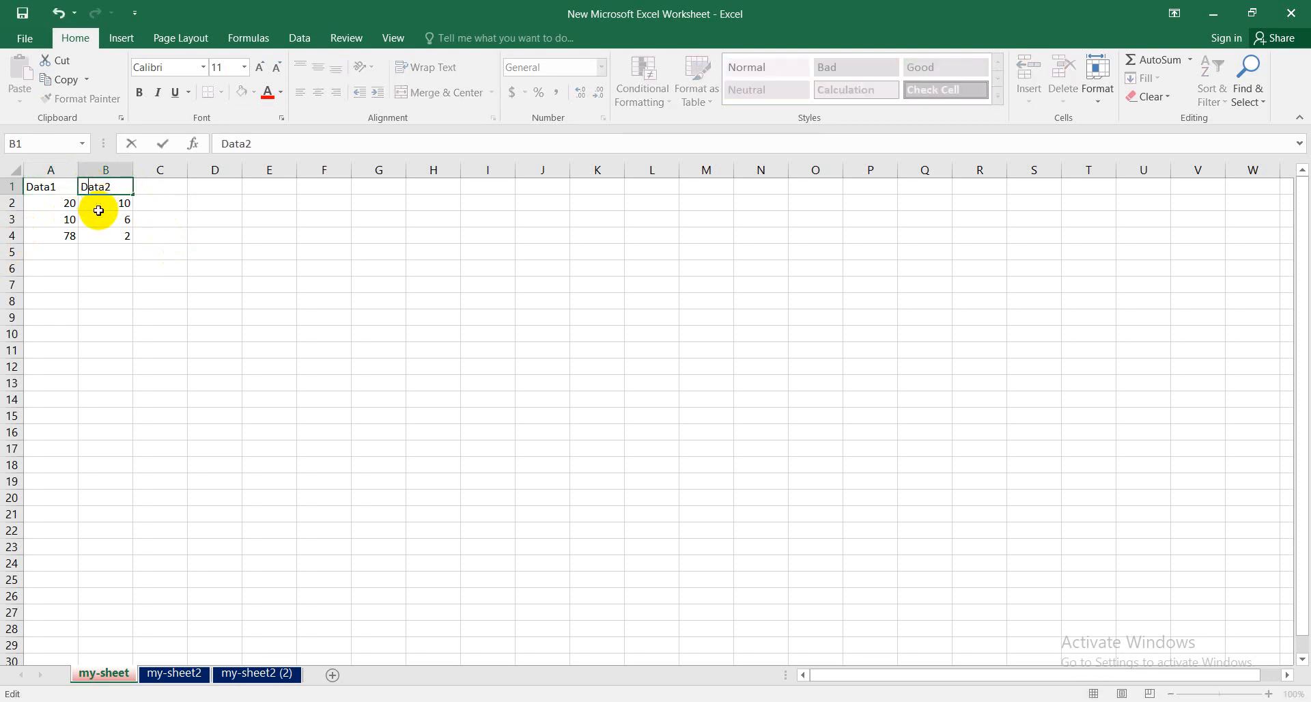
- Enter the heading Total in cell C1
click(160, 187)
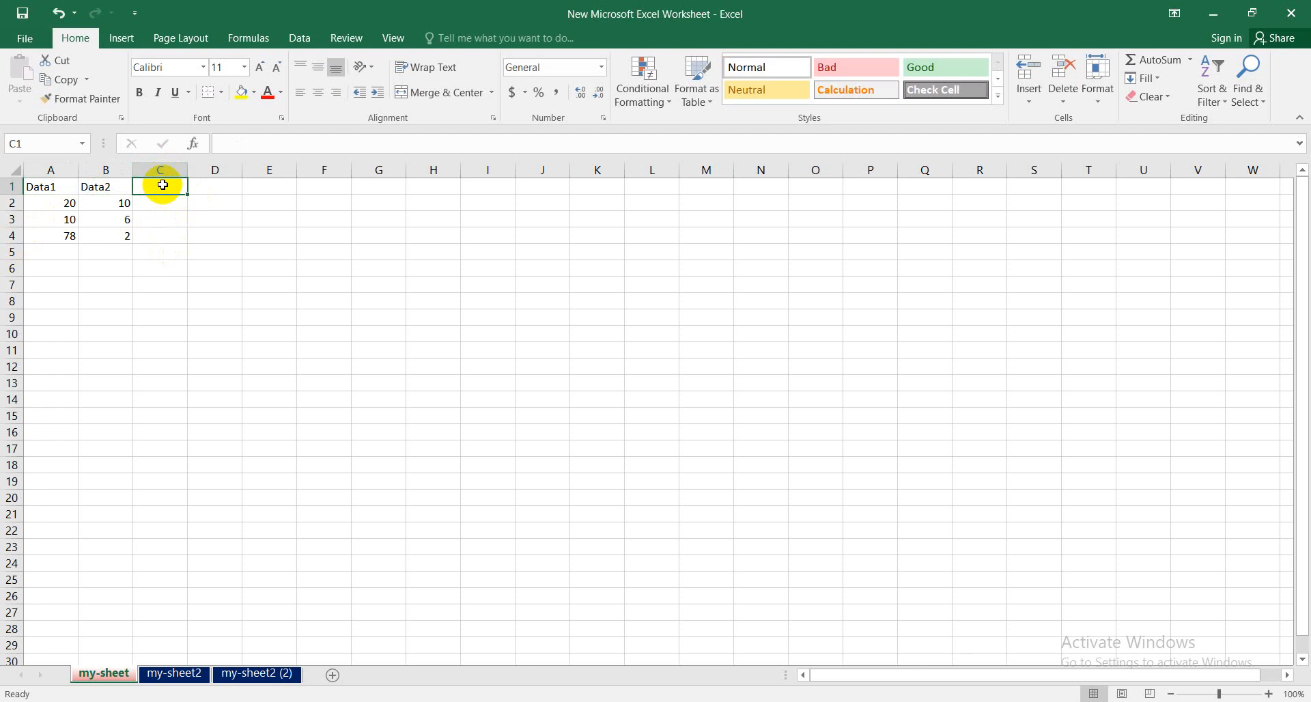
text(Tot)
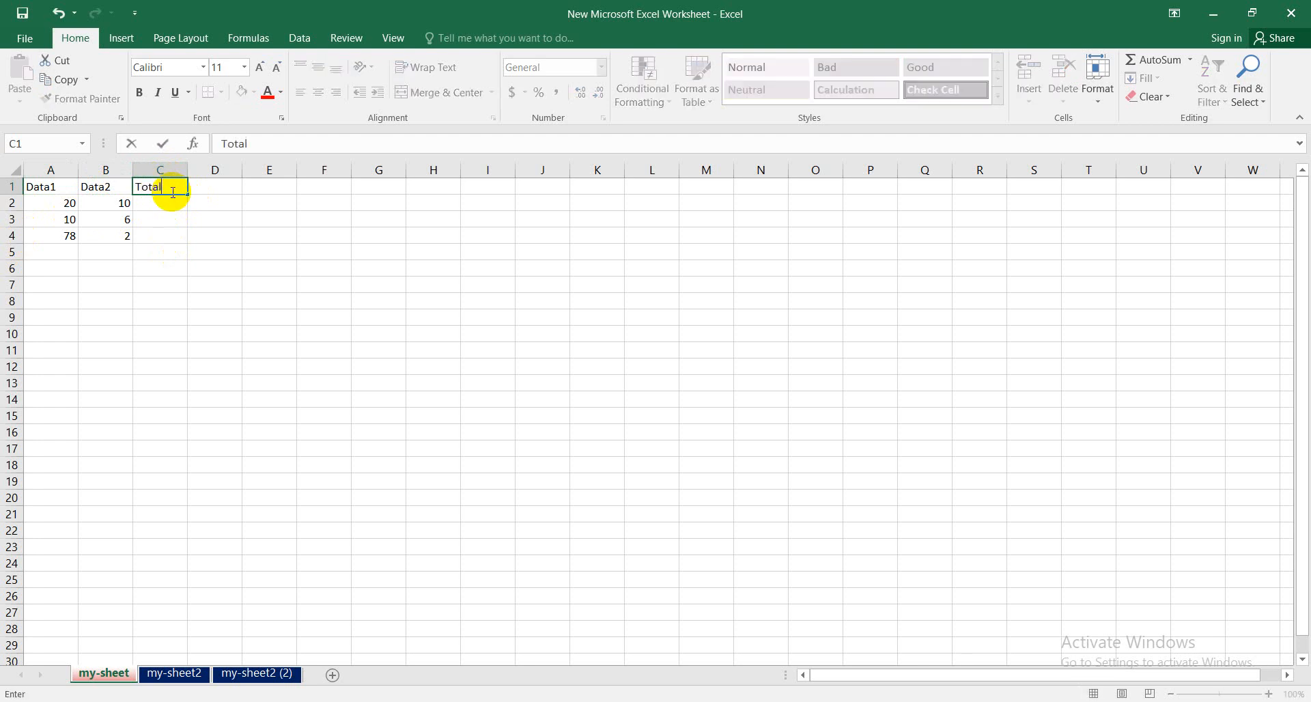
text(al)
click(197, 303)
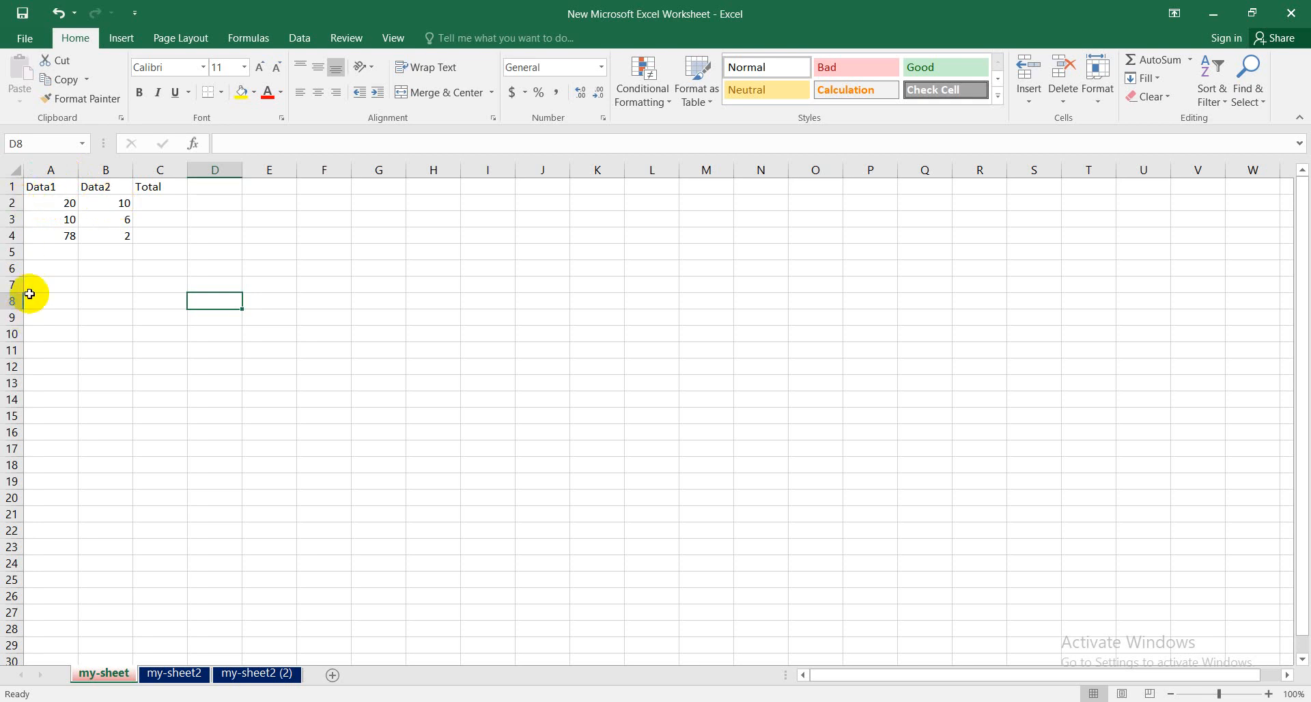
- Enter the formula =A2+B2 in cell C2 by referencing the two data cells, and check the stored formula and its source cells
click(156, 202)
text(=)
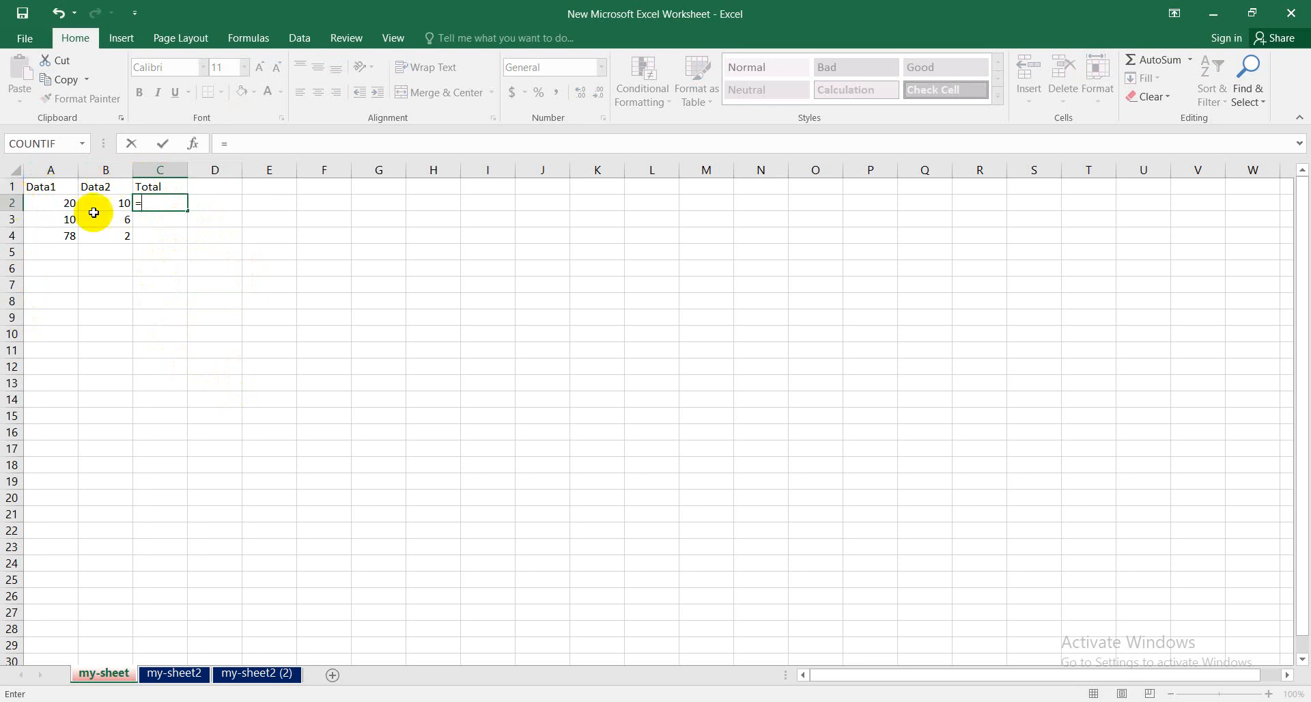
click(54, 203)
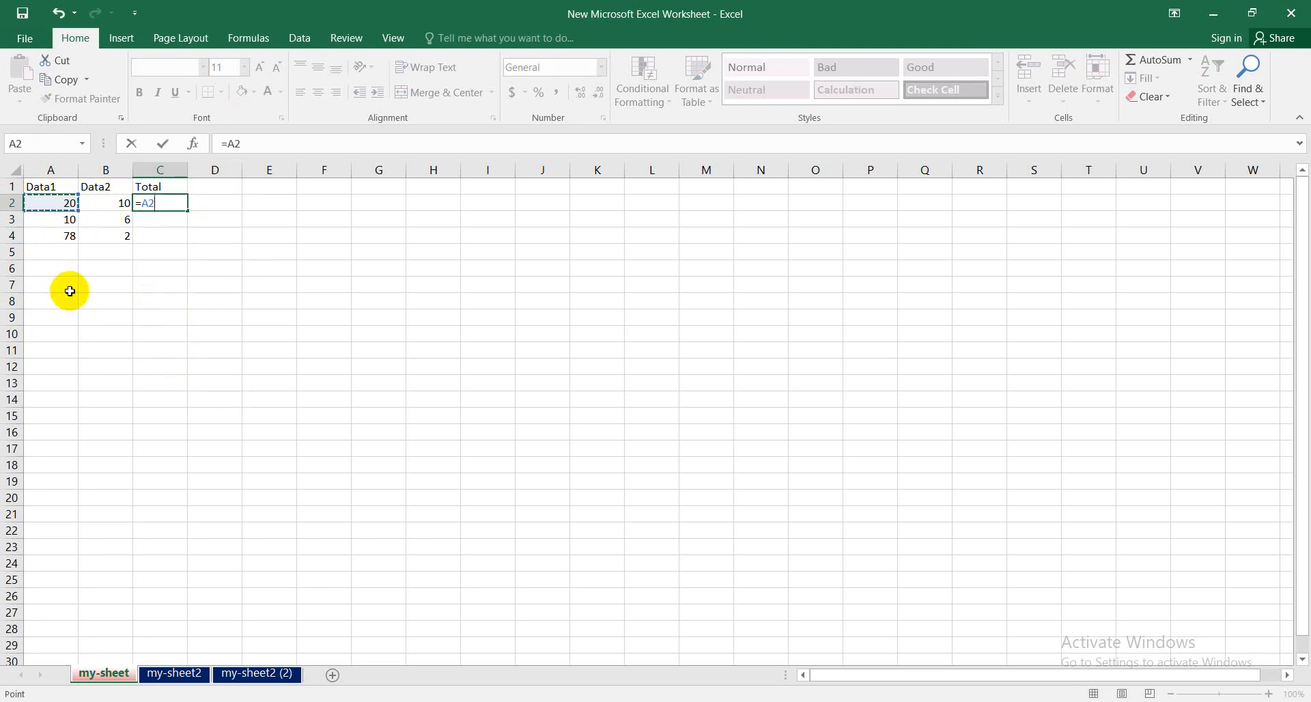
text(+)
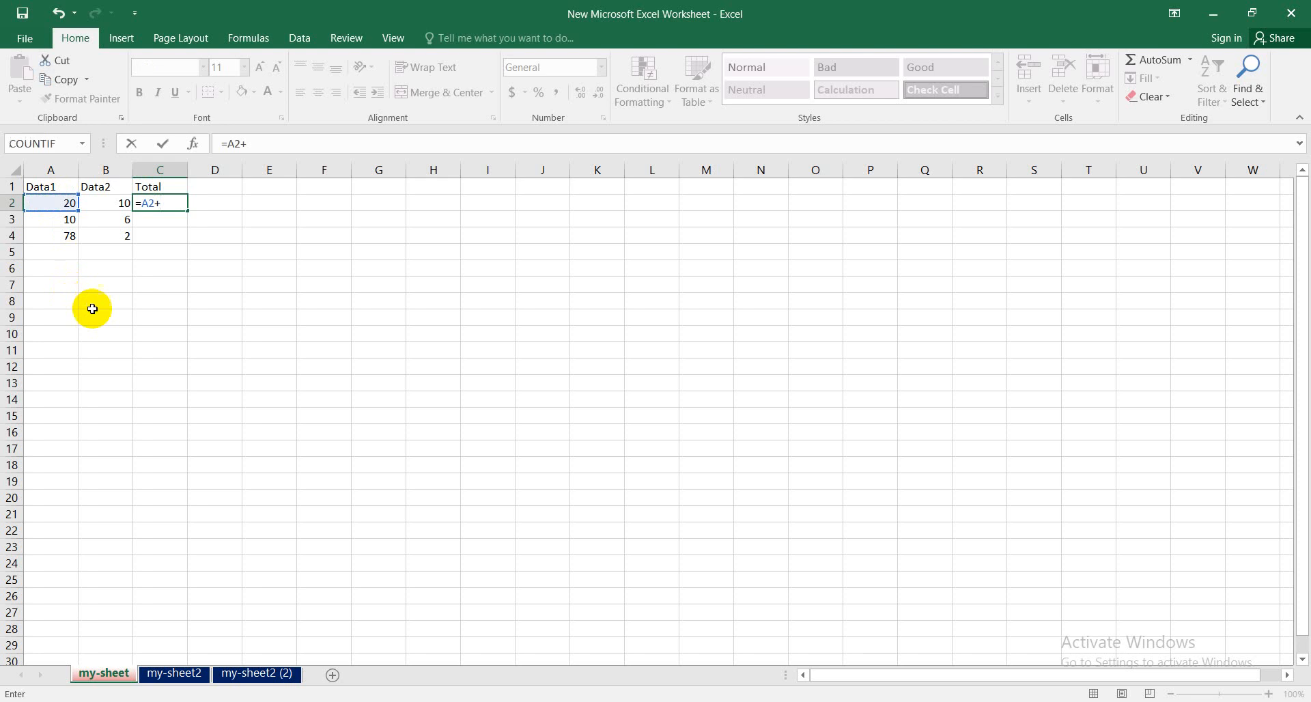
click(106, 203)
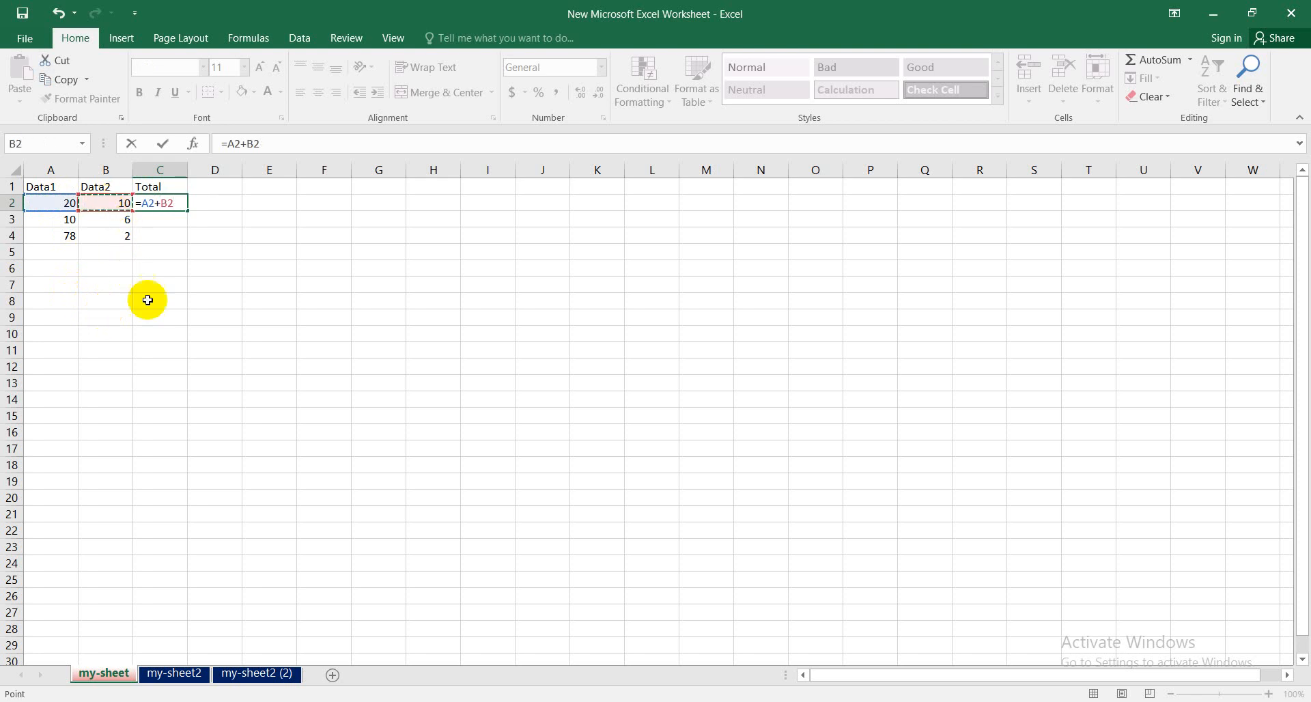
key(Return)
click(158, 204)
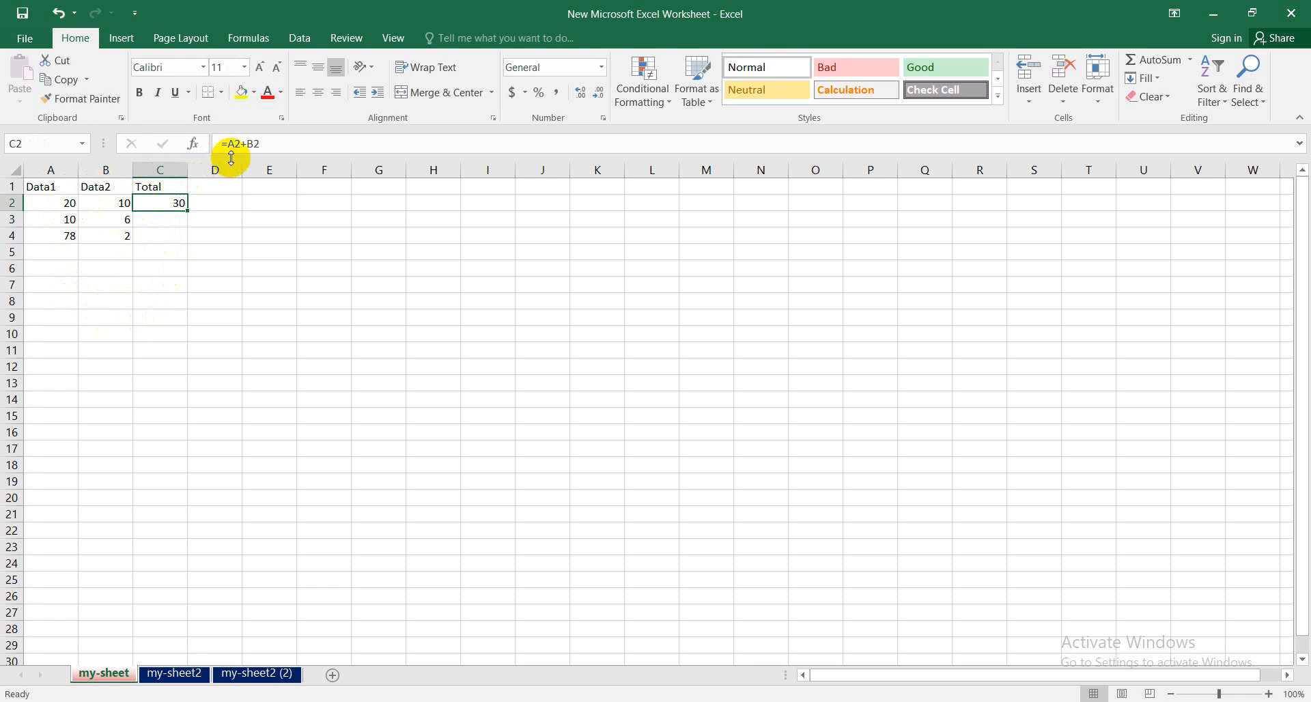
click(58, 203)
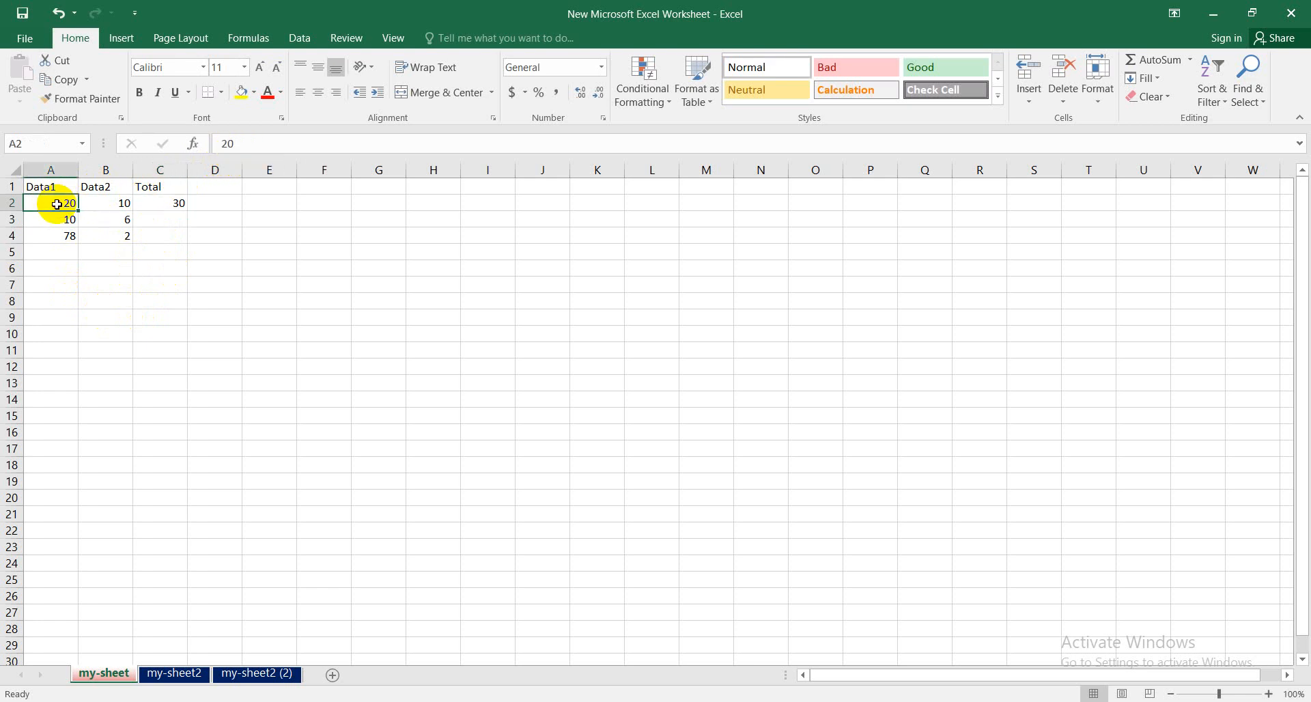
click(110, 204)
click(169, 203)
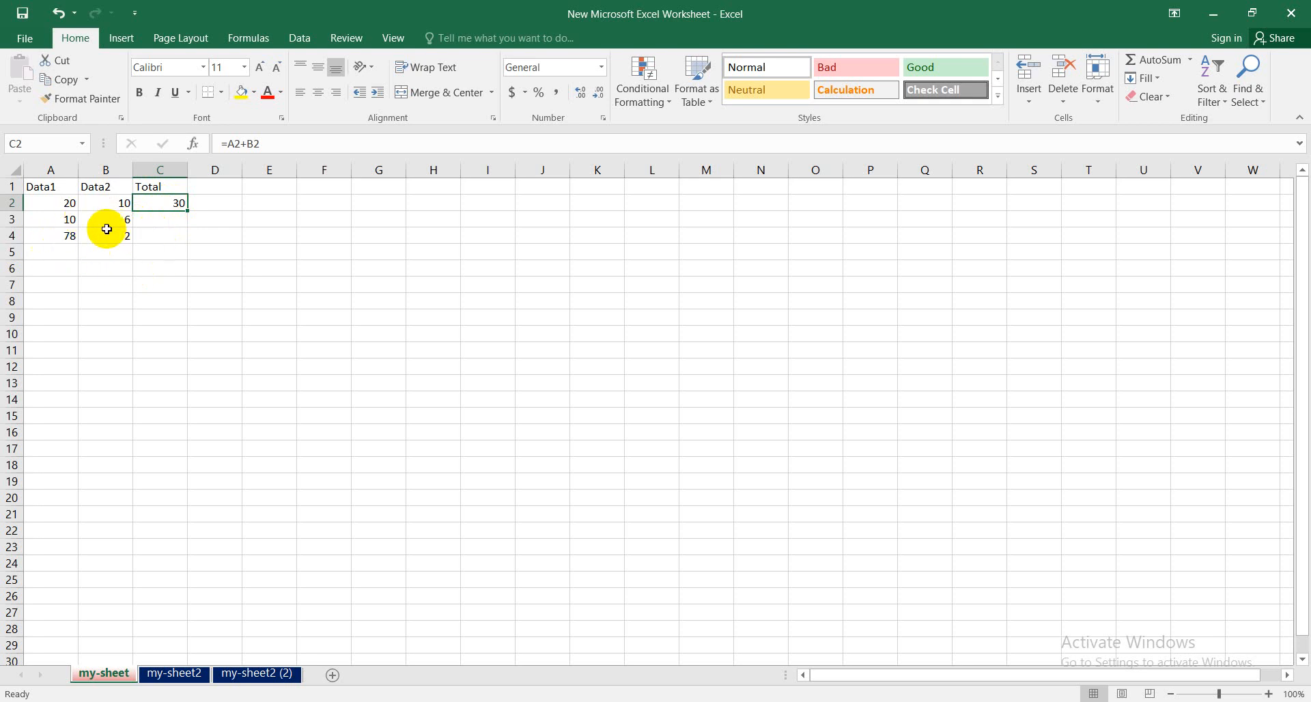
- Enter the formula =A3+B3 in cell C3 by referencing the two data cells, and compare it with the formula in C2
click(62, 219)
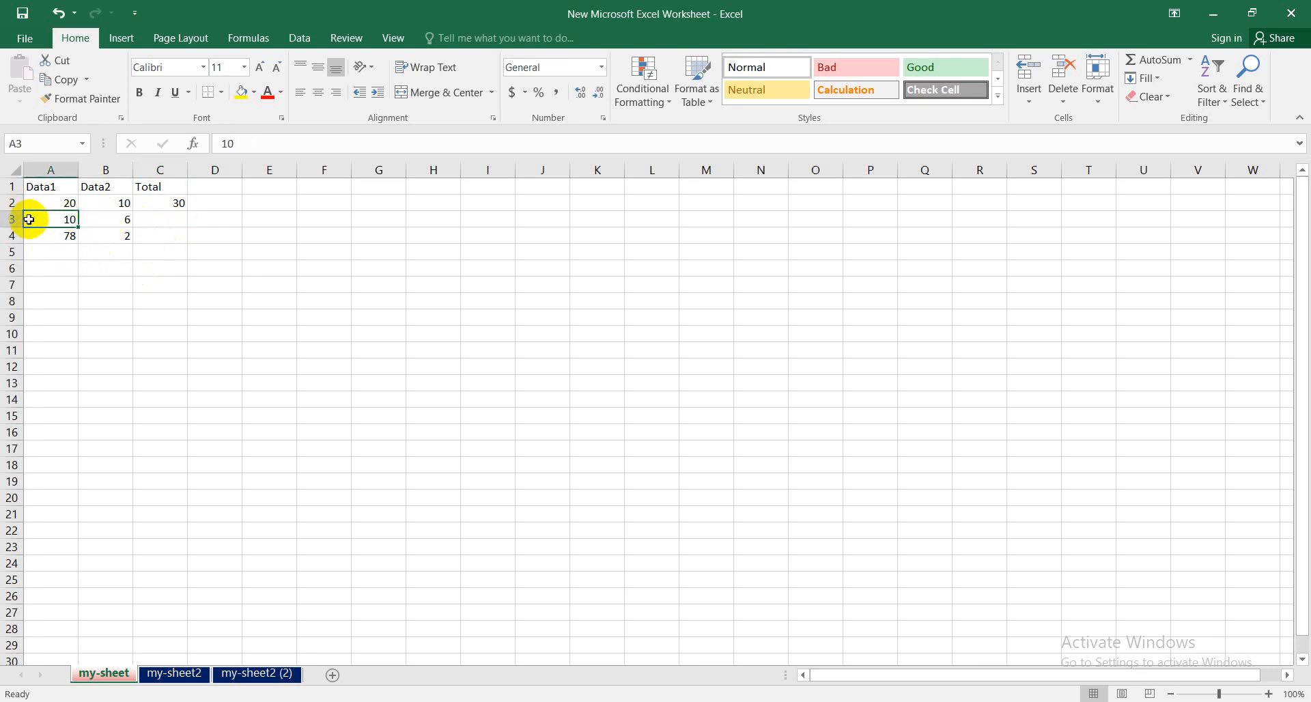
click(162, 220)
text(=)
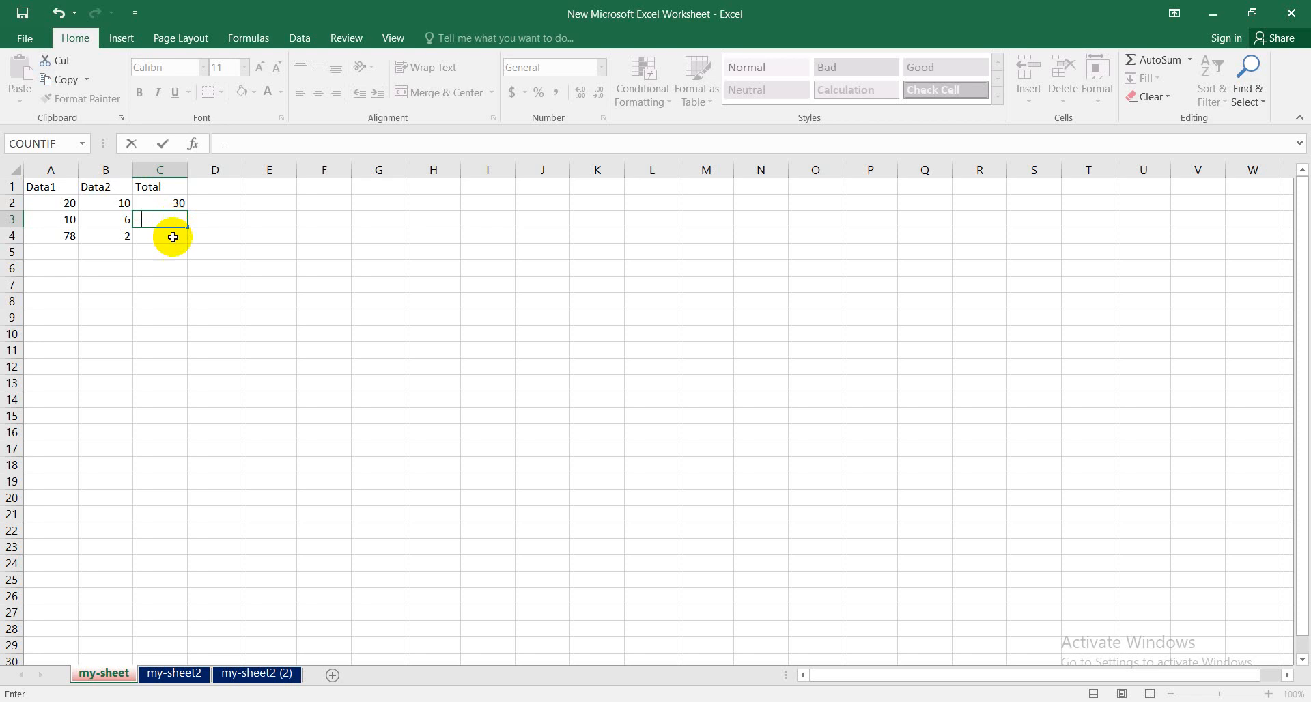
click(56, 218)
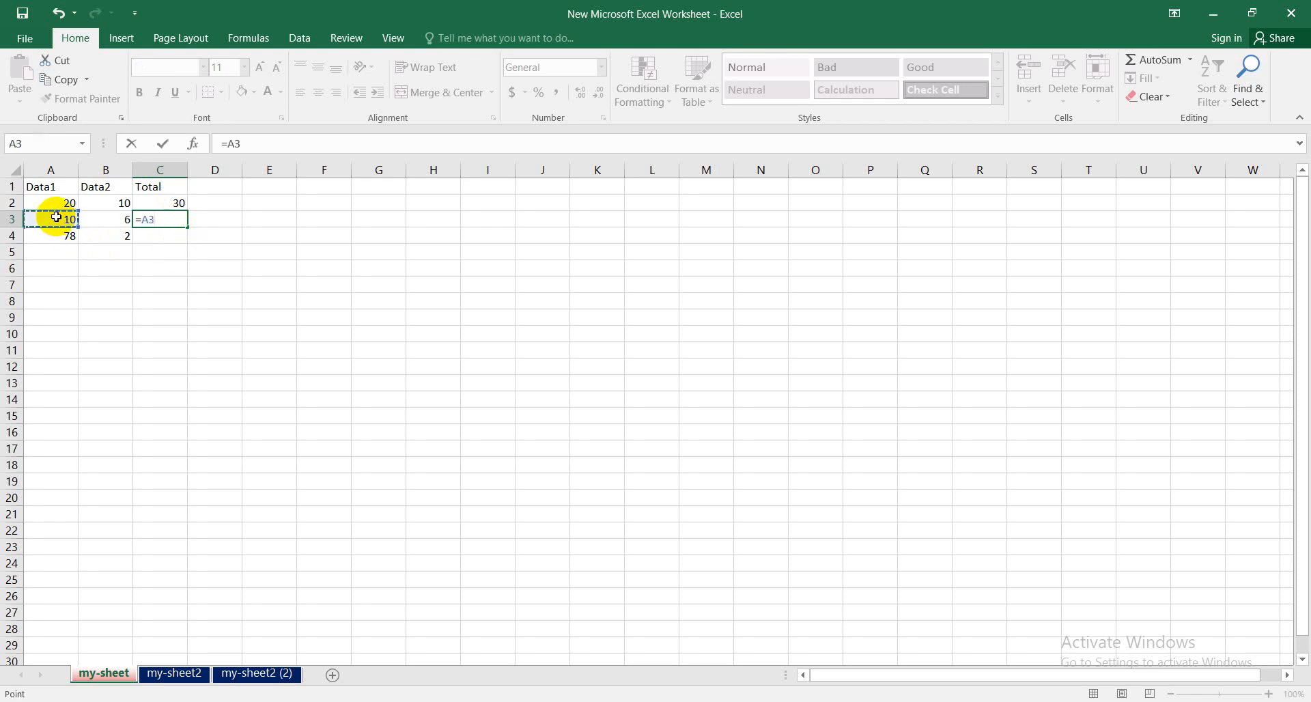
text(+)
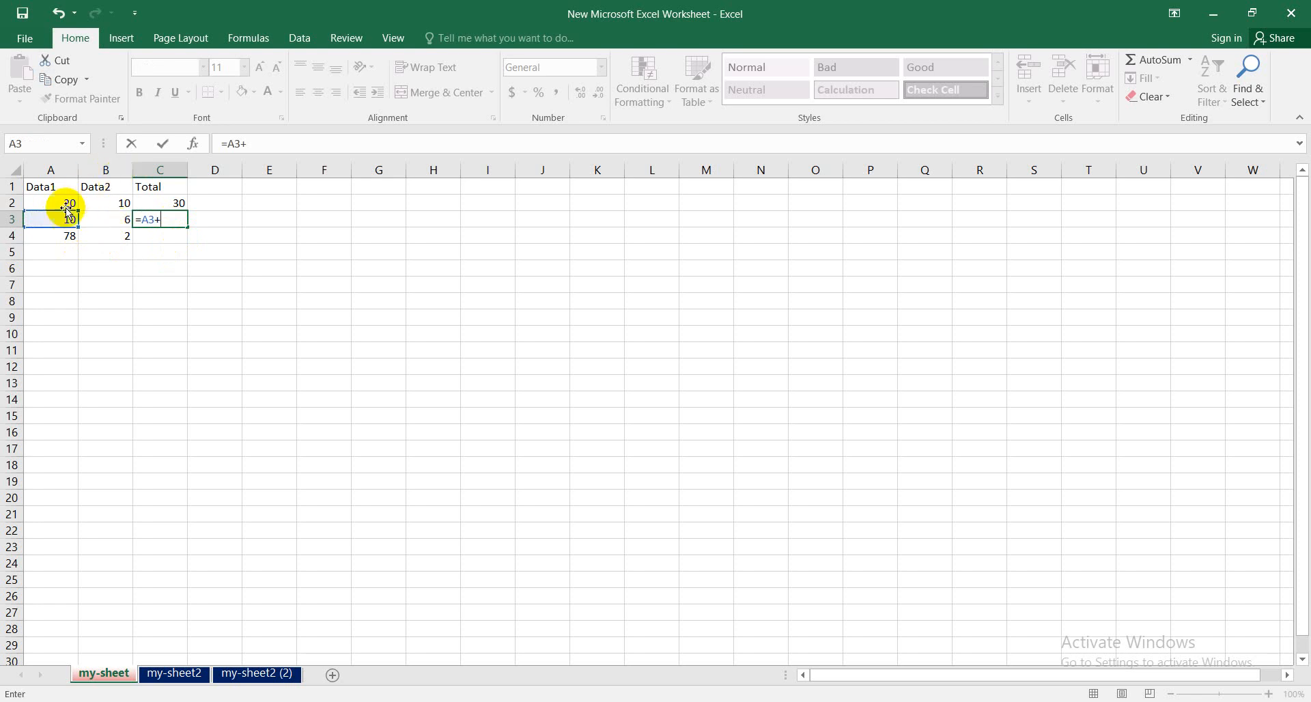
click(110, 219)
key(Return)
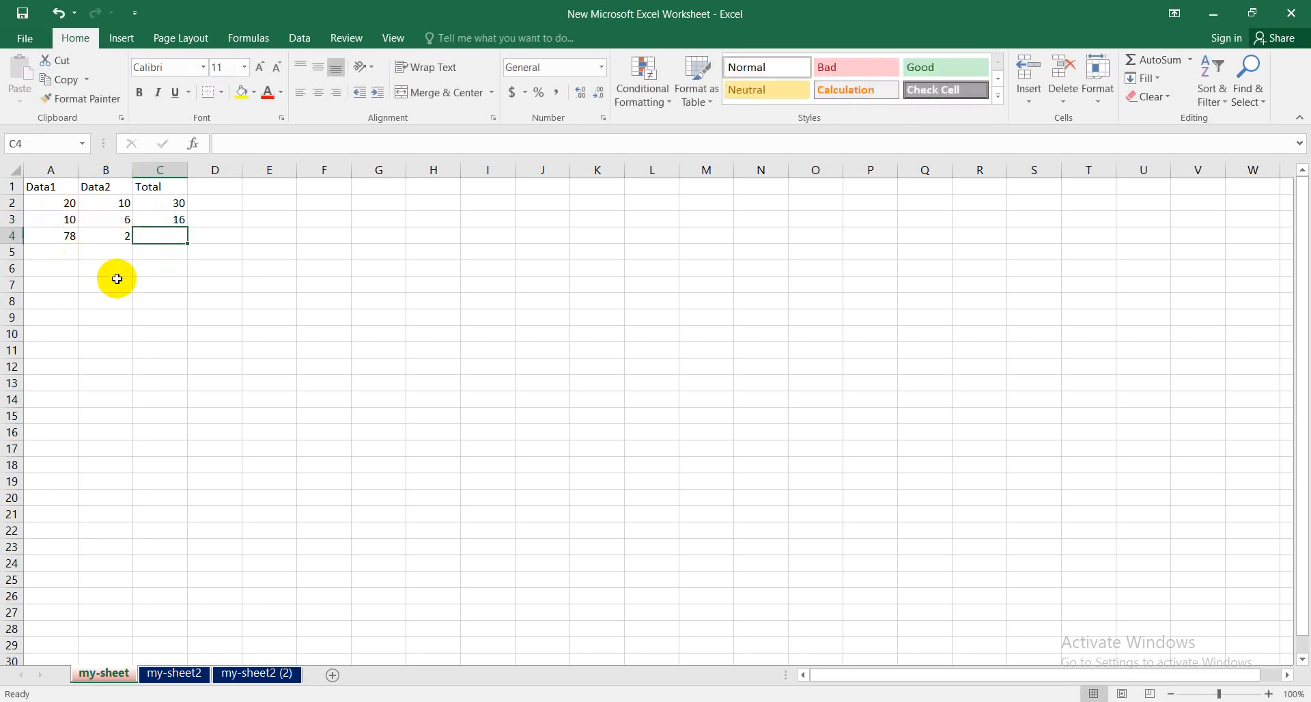
click(174, 219)
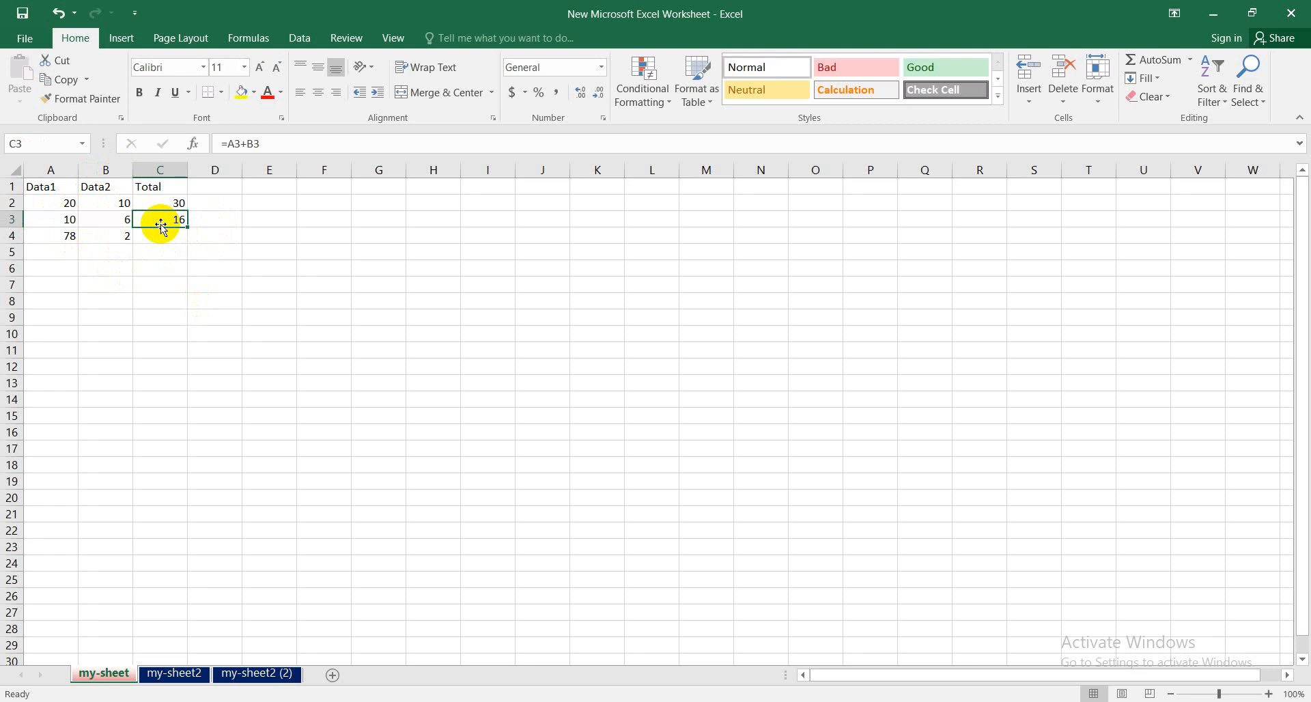
click(168, 204)
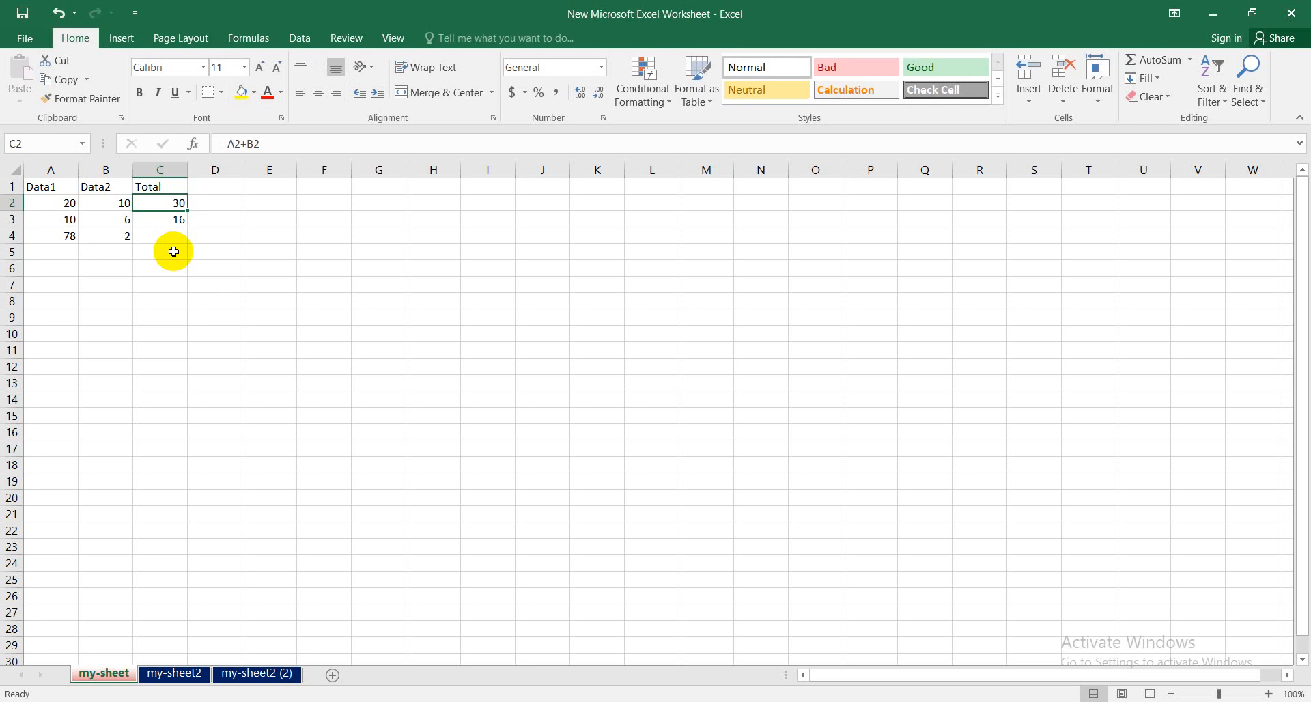
click(168, 220)
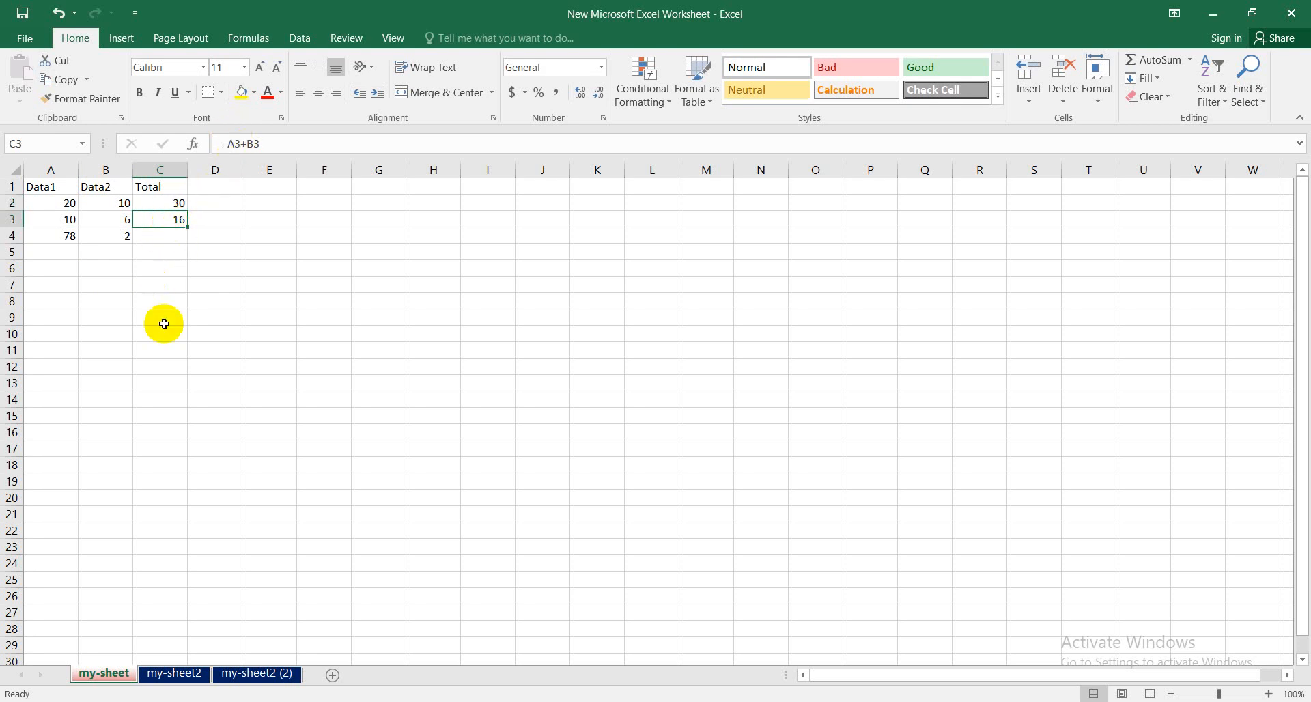
- Add two more data rows: 10 and 23 in A5:B5, and 34 and 45 in A6:B6
click(62, 256)
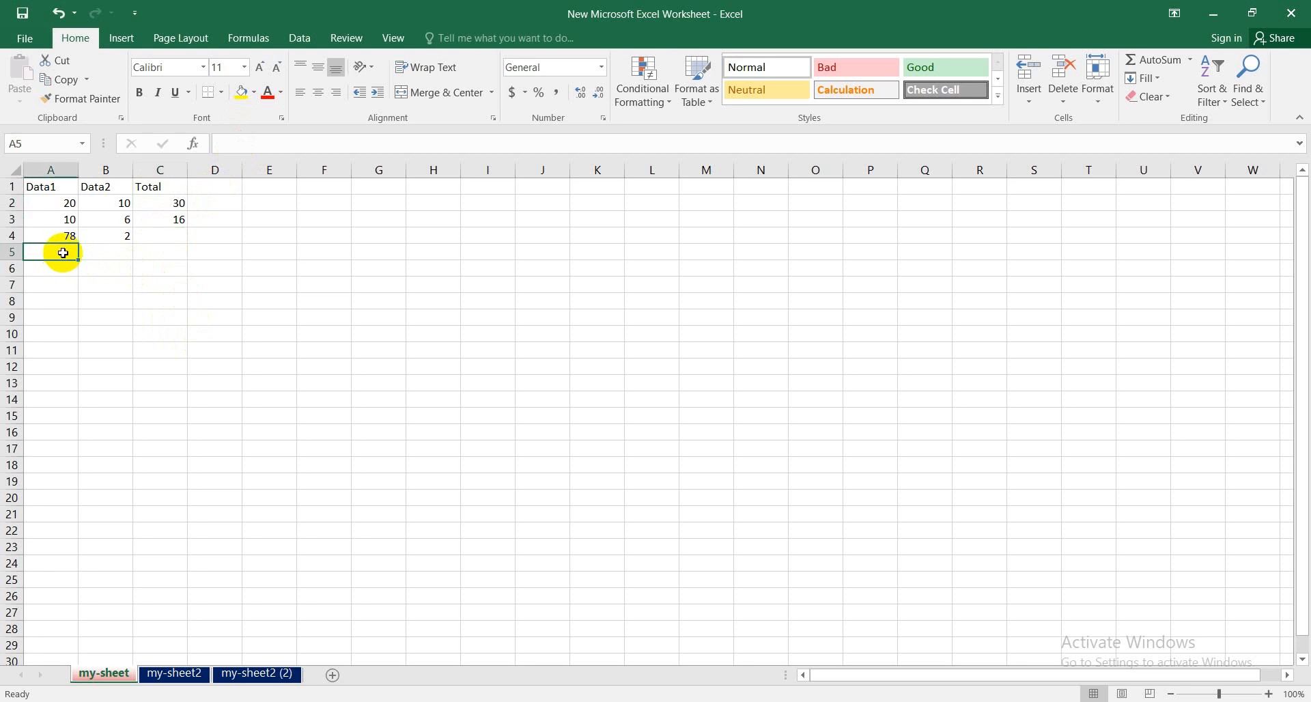
text(10)
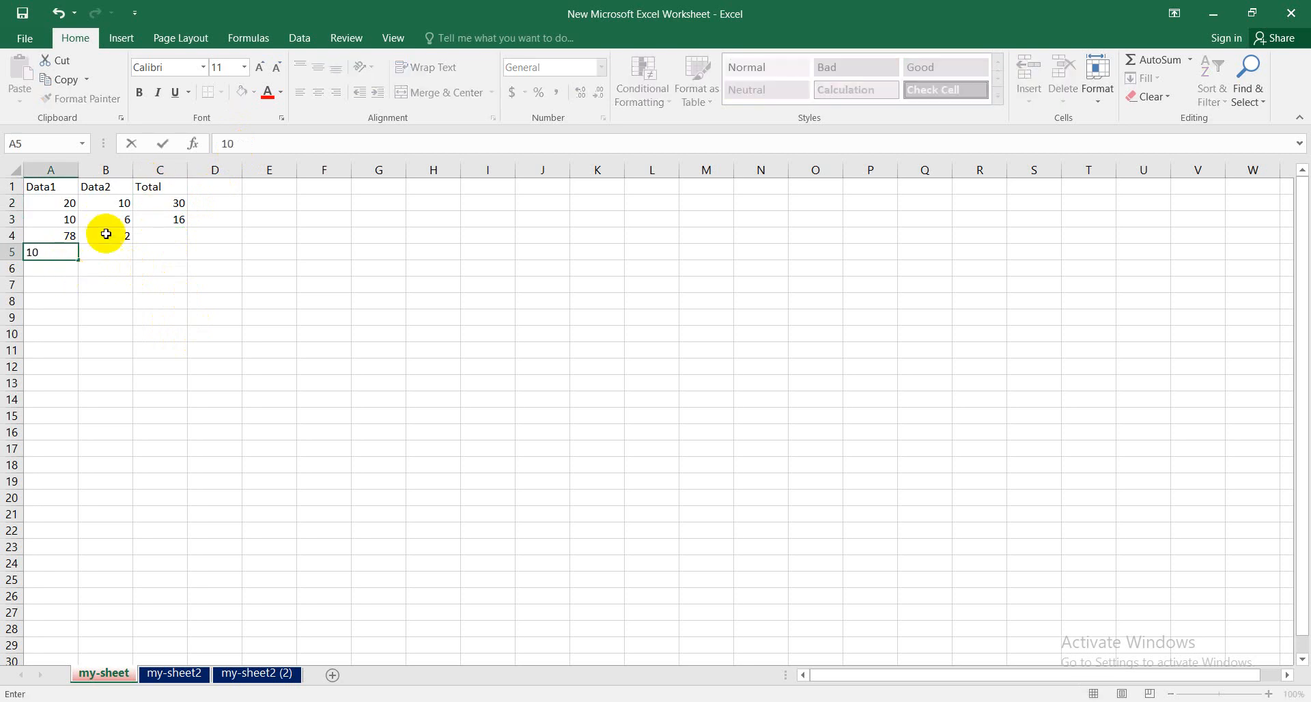
click(108, 250)
text(23)
click(62, 271)
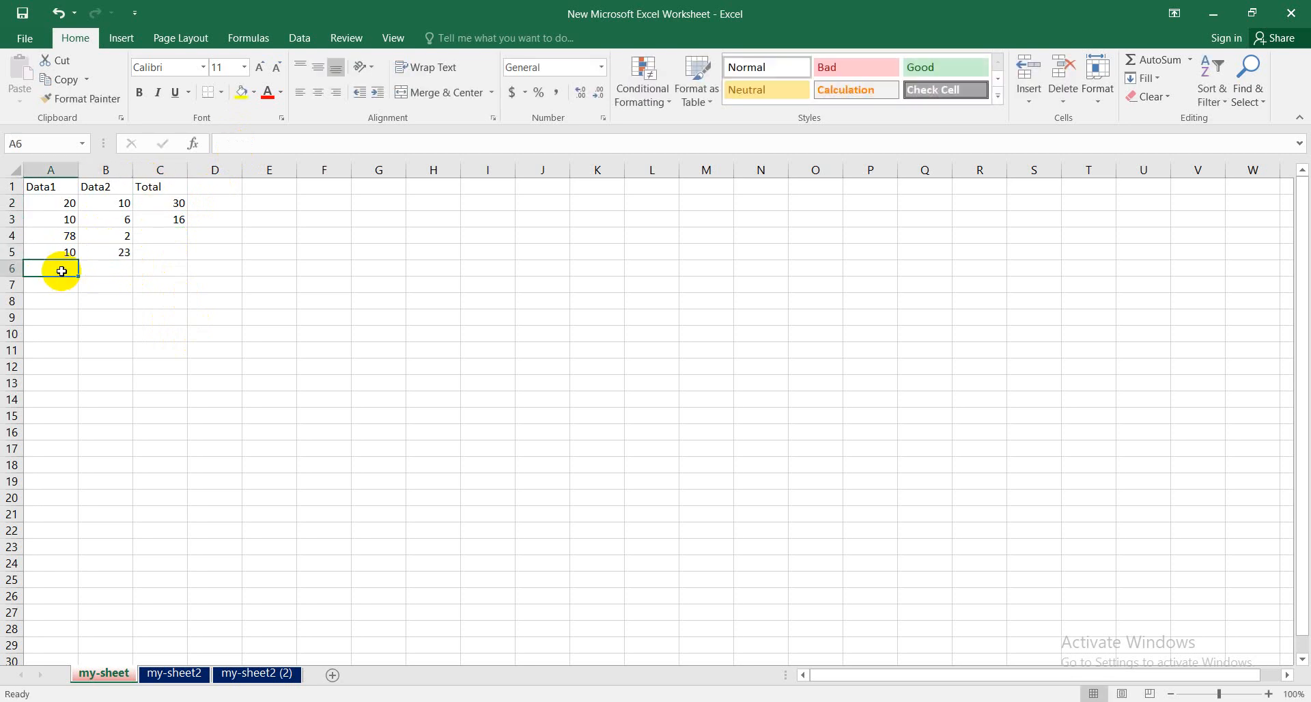
text(34)
click(108, 270)
text(45)
- Enter 75 and 45 in cells A7:B7, and 54 and 23 in cells A8:B8
click(65, 285)
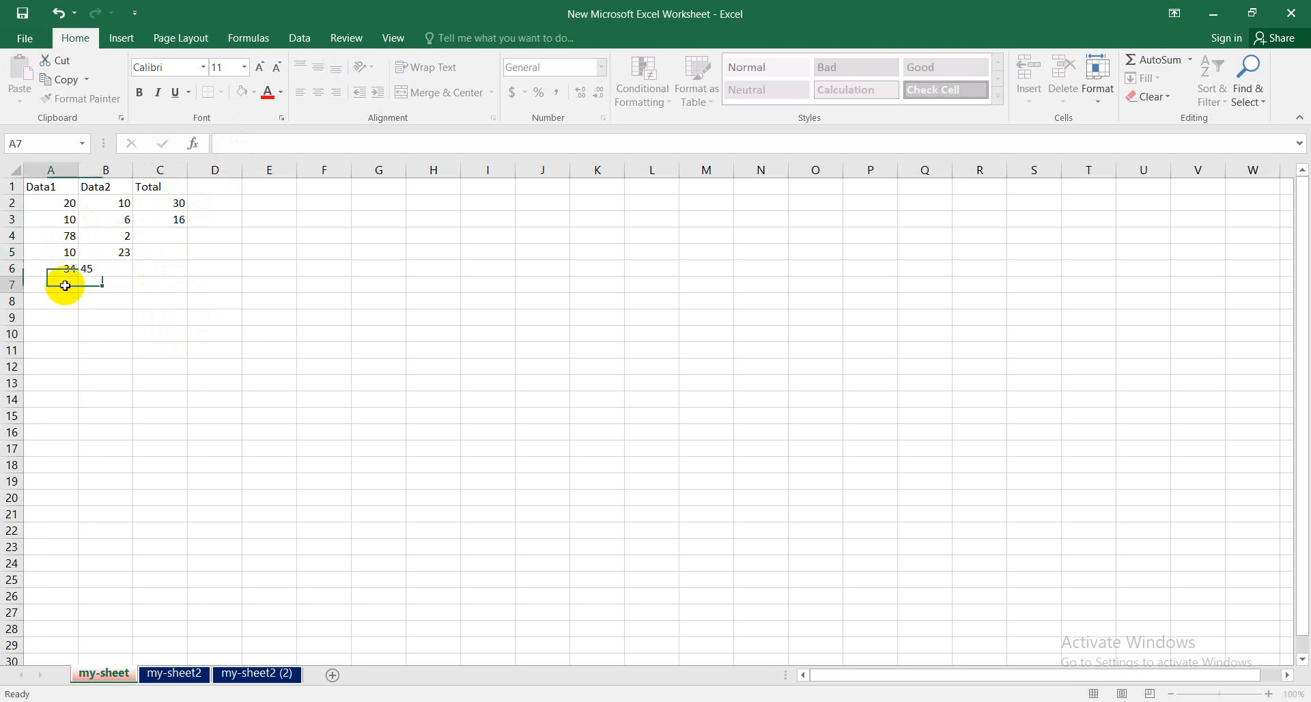
text(75)
click(114, 285)
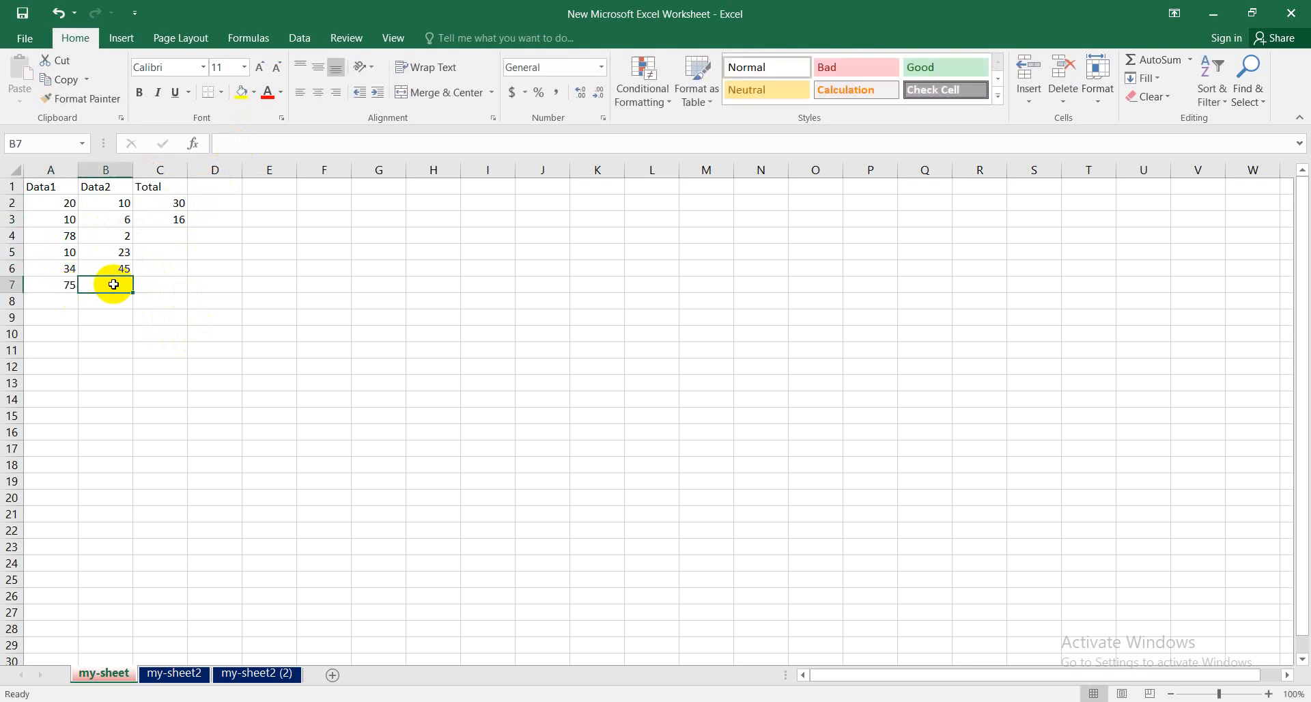
text(45)
click(65, 301)
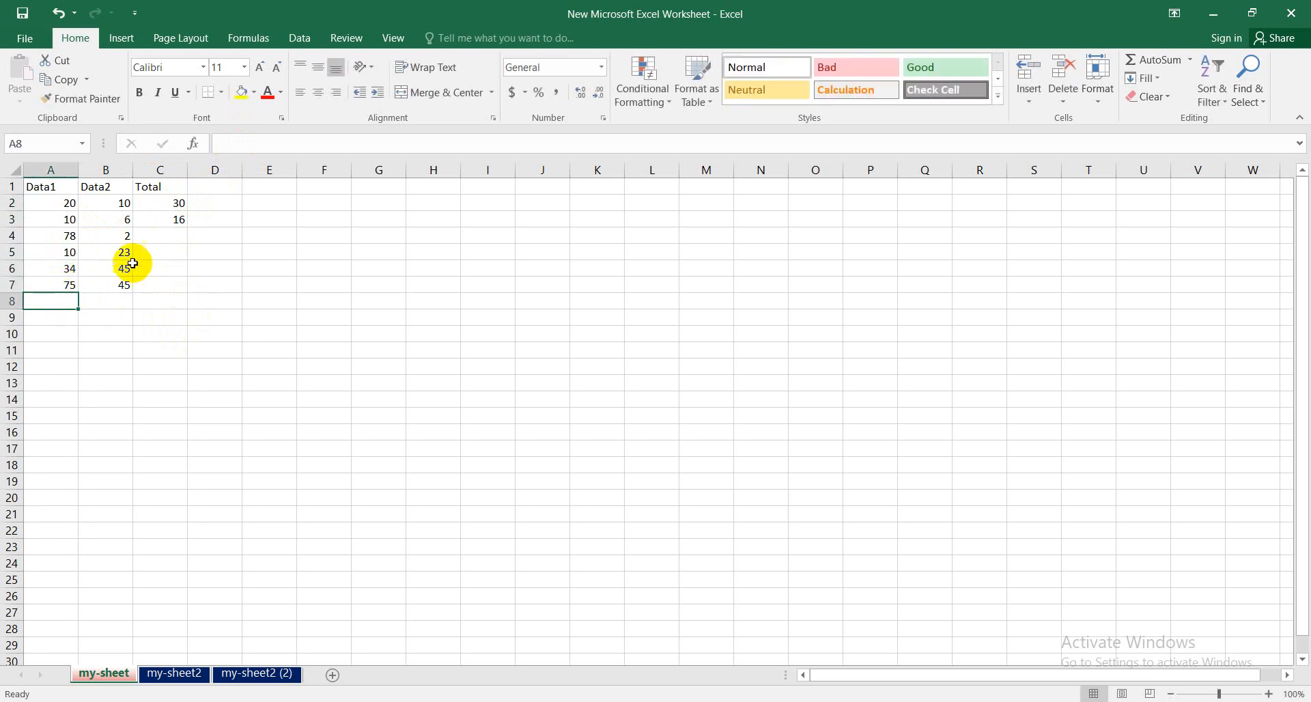
text(54)
click(116, 302)
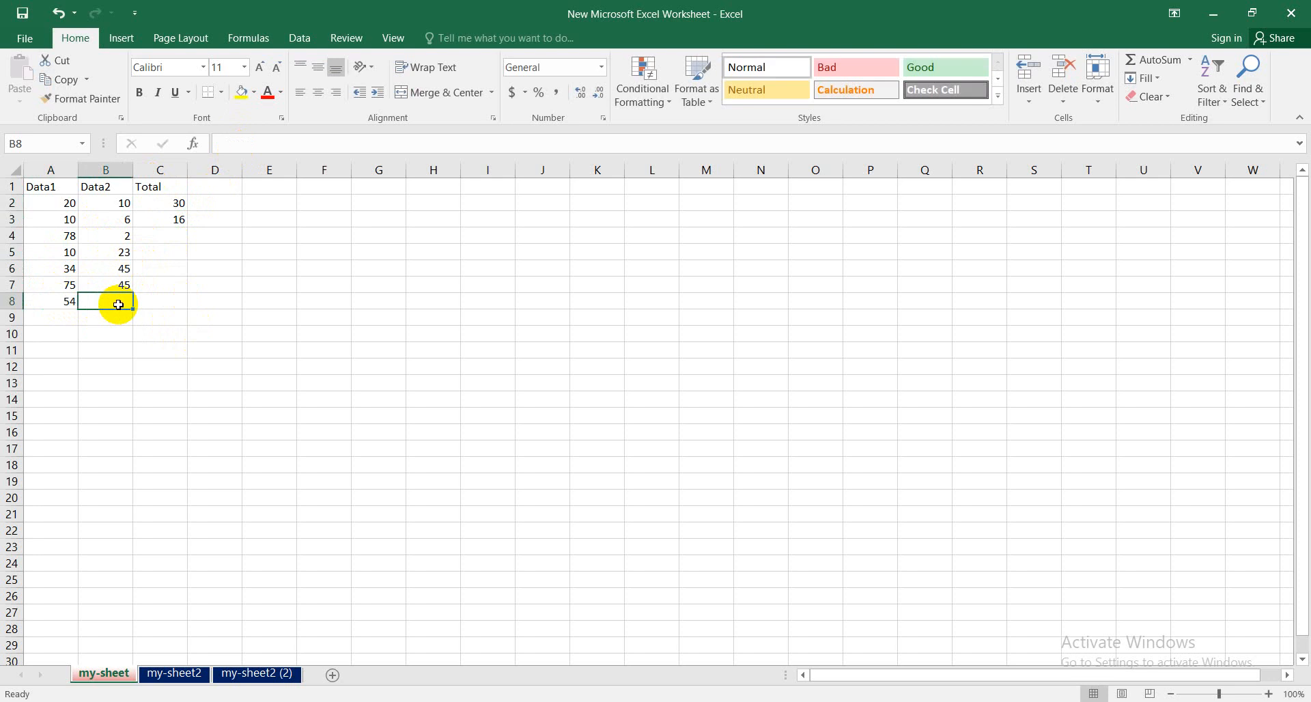
text(23)
click(110, 325)
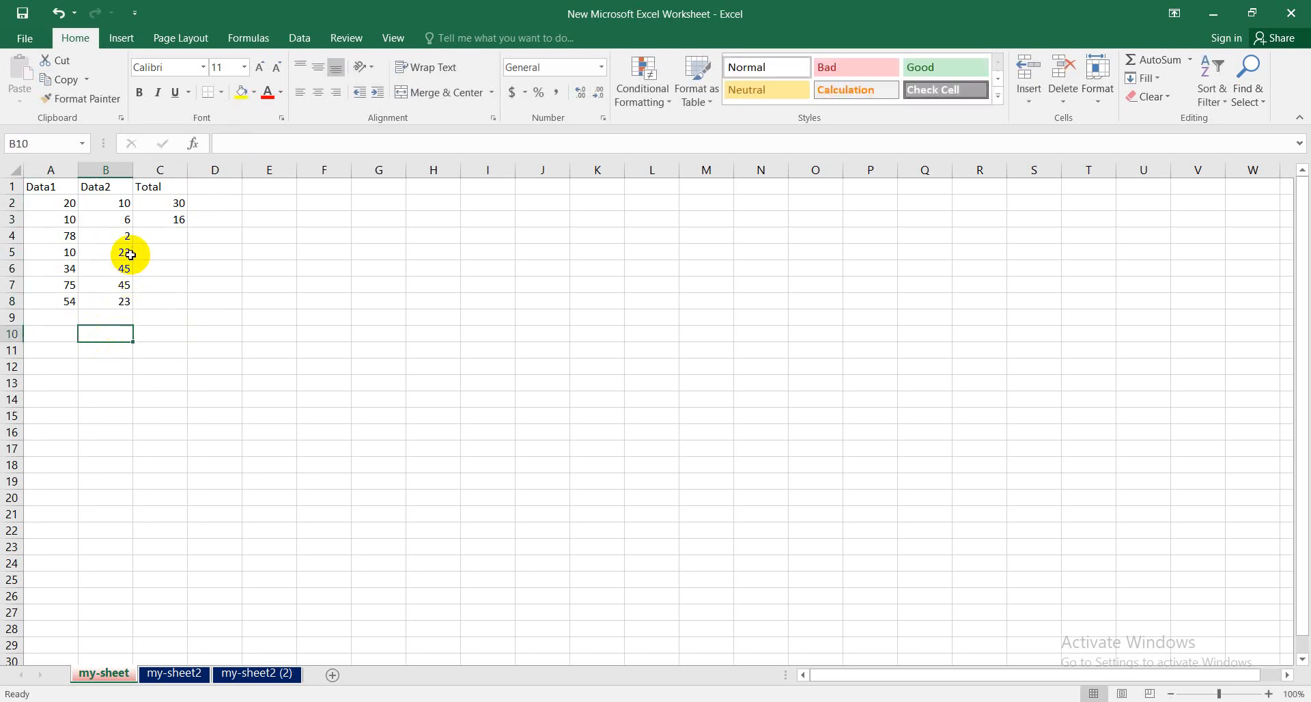
- Fill the Total formula from cell C3 down through C8 to cover the remaining data rows
click(165, 238)
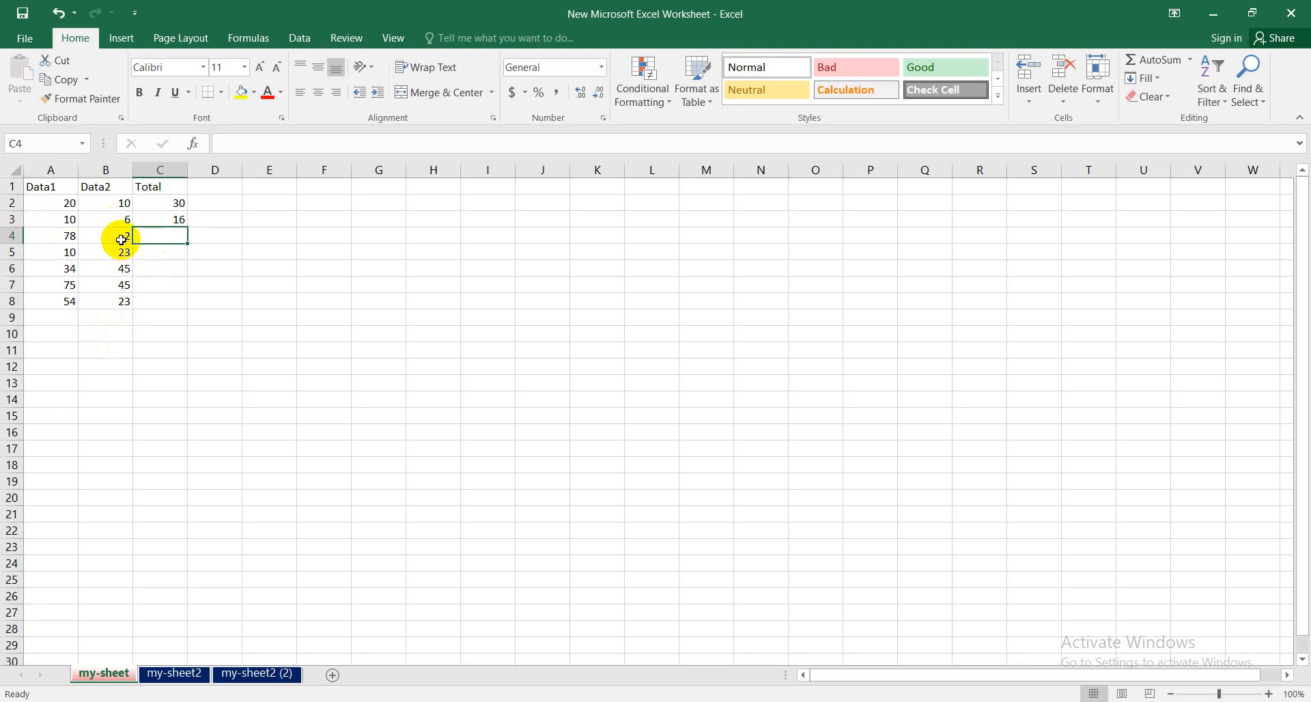
click(151, 254)
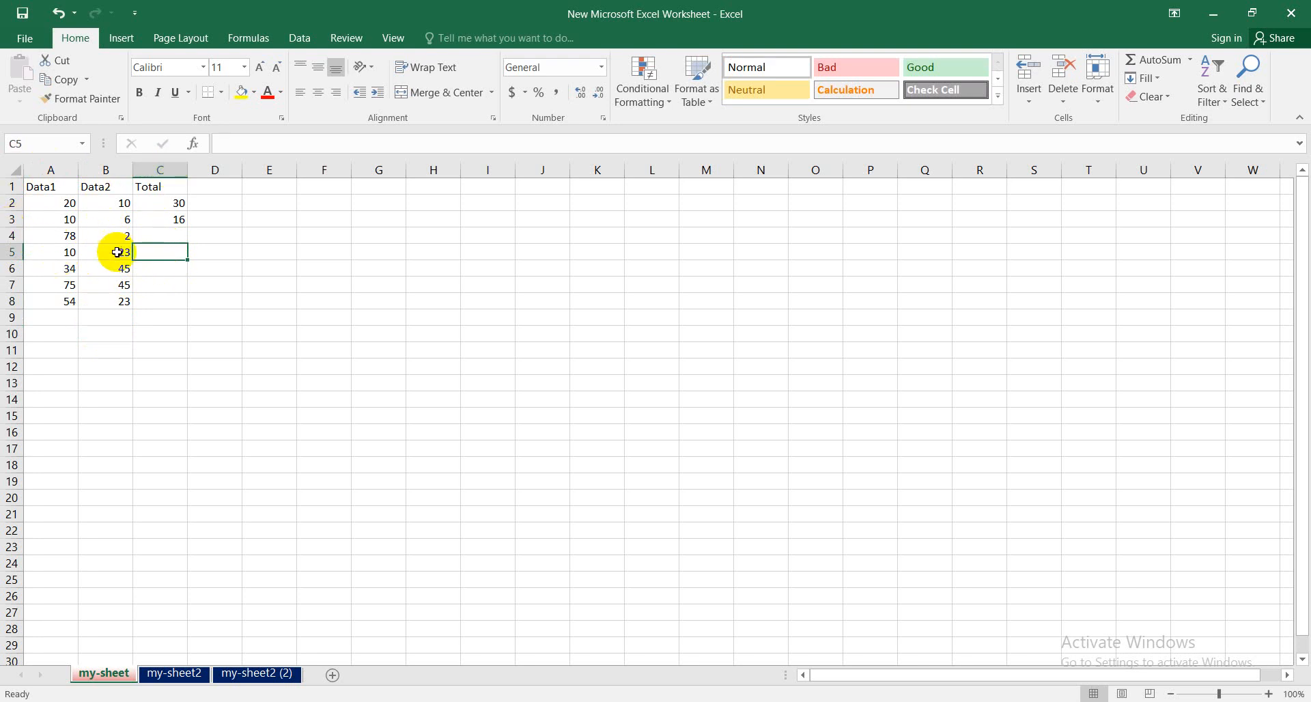
click(158, 271)
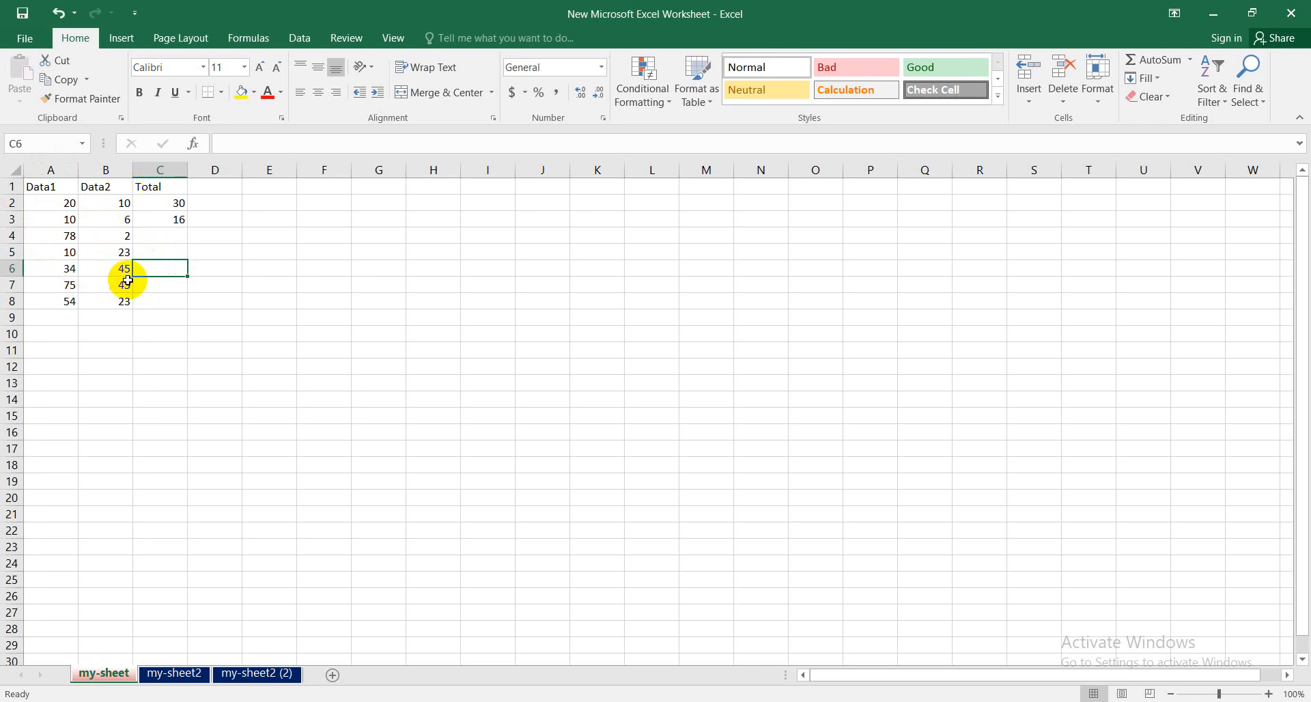
click(164, 218)
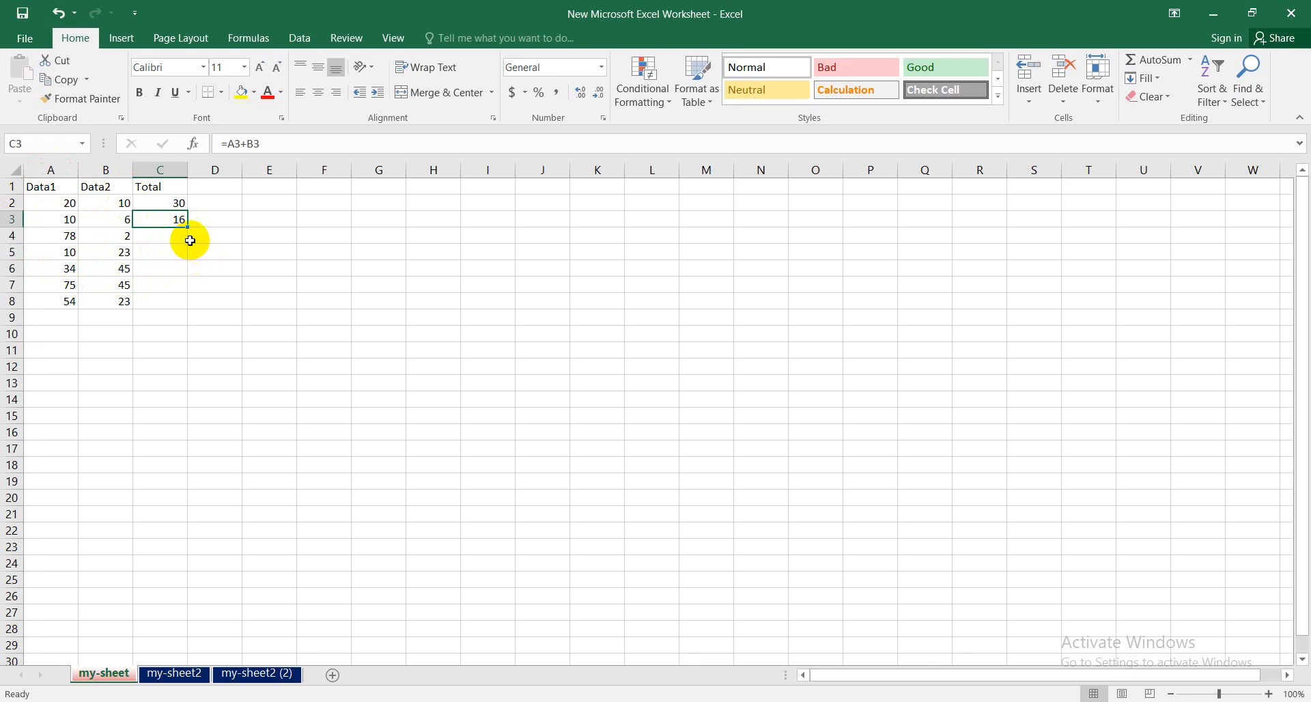
click(170, 204)
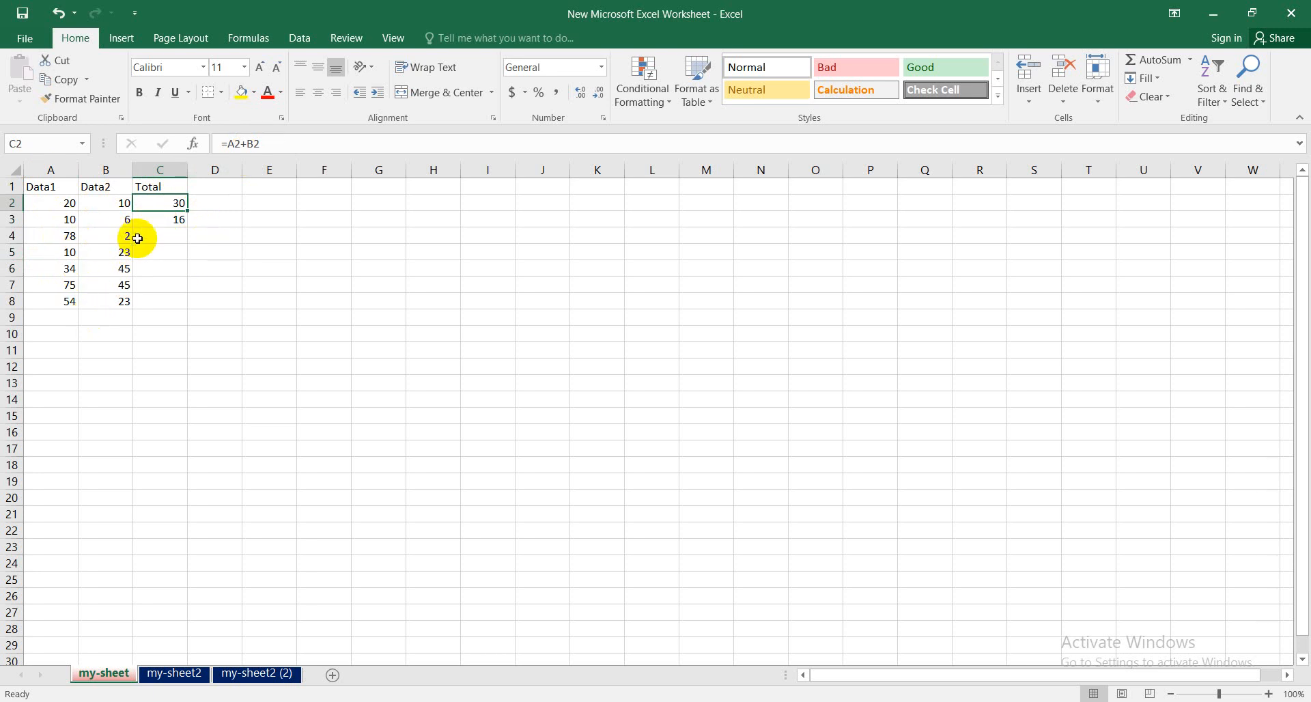
click(172, 219)
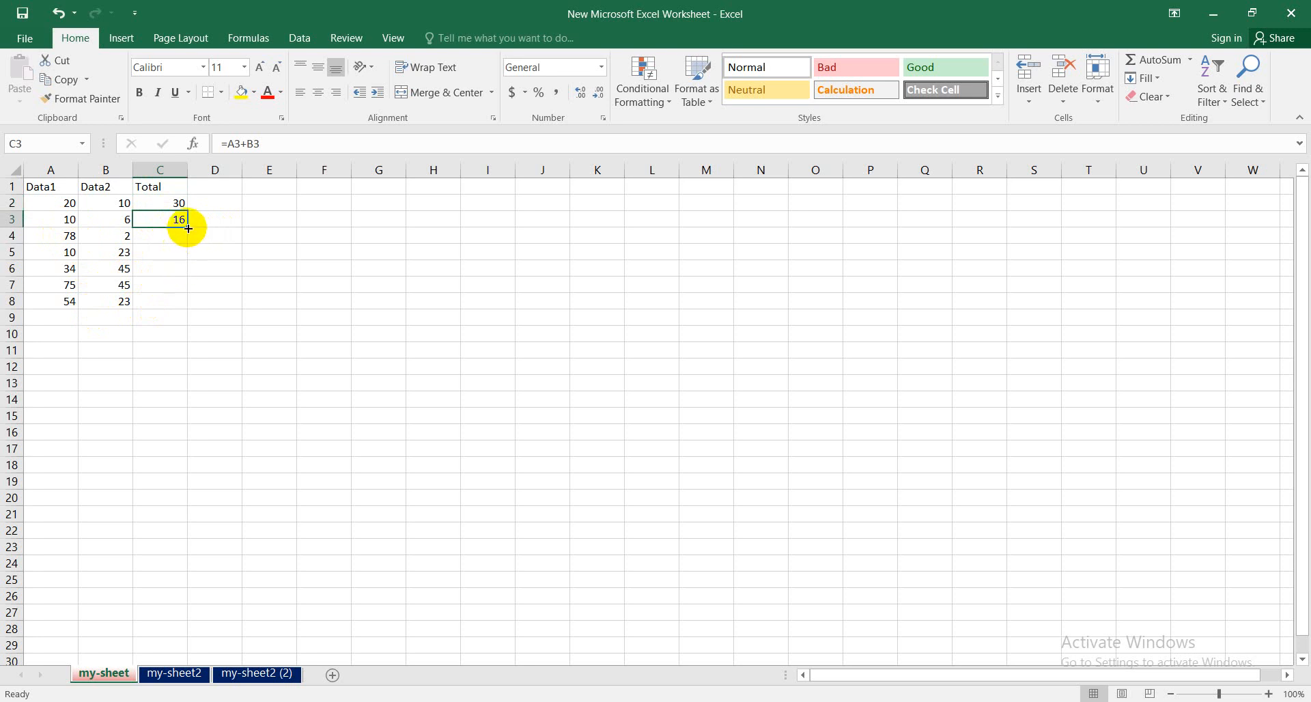
drag(188, 227, 181, 305)
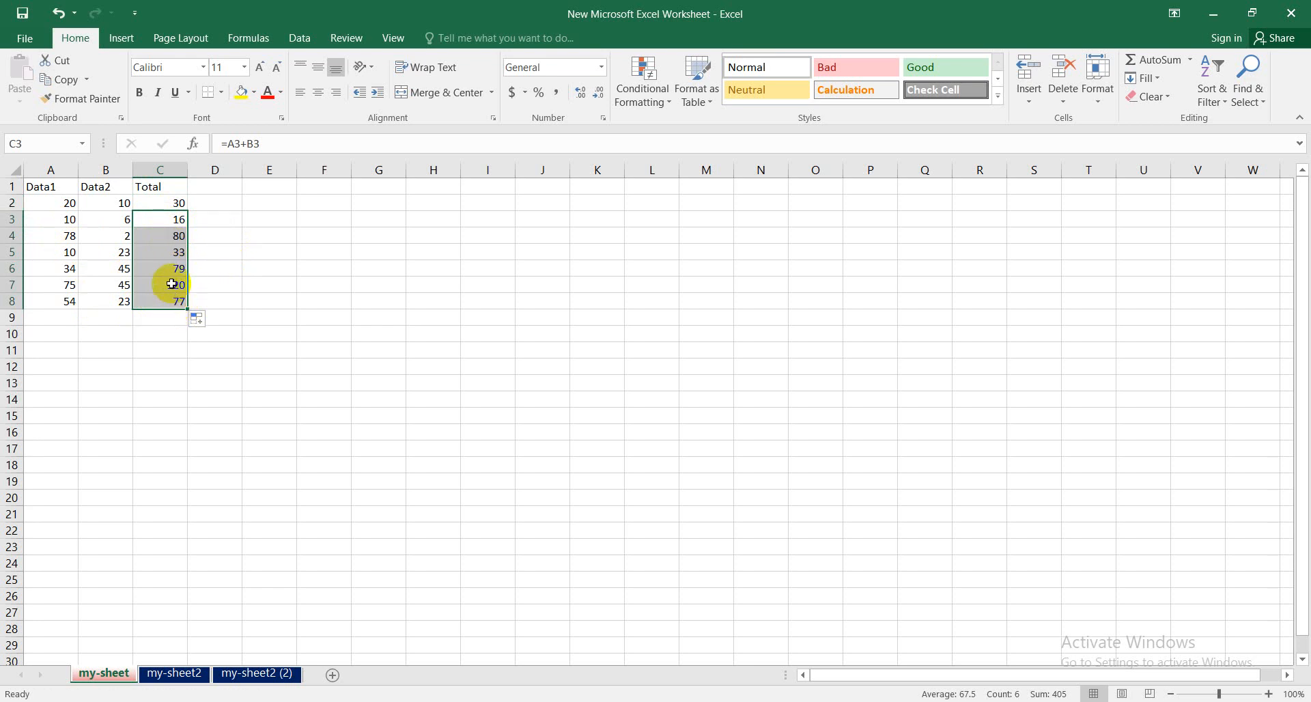
- Examine the formulas in the Total column from C2 to C7 and the Data1 and Data2 cells they reference
click(159, 224)
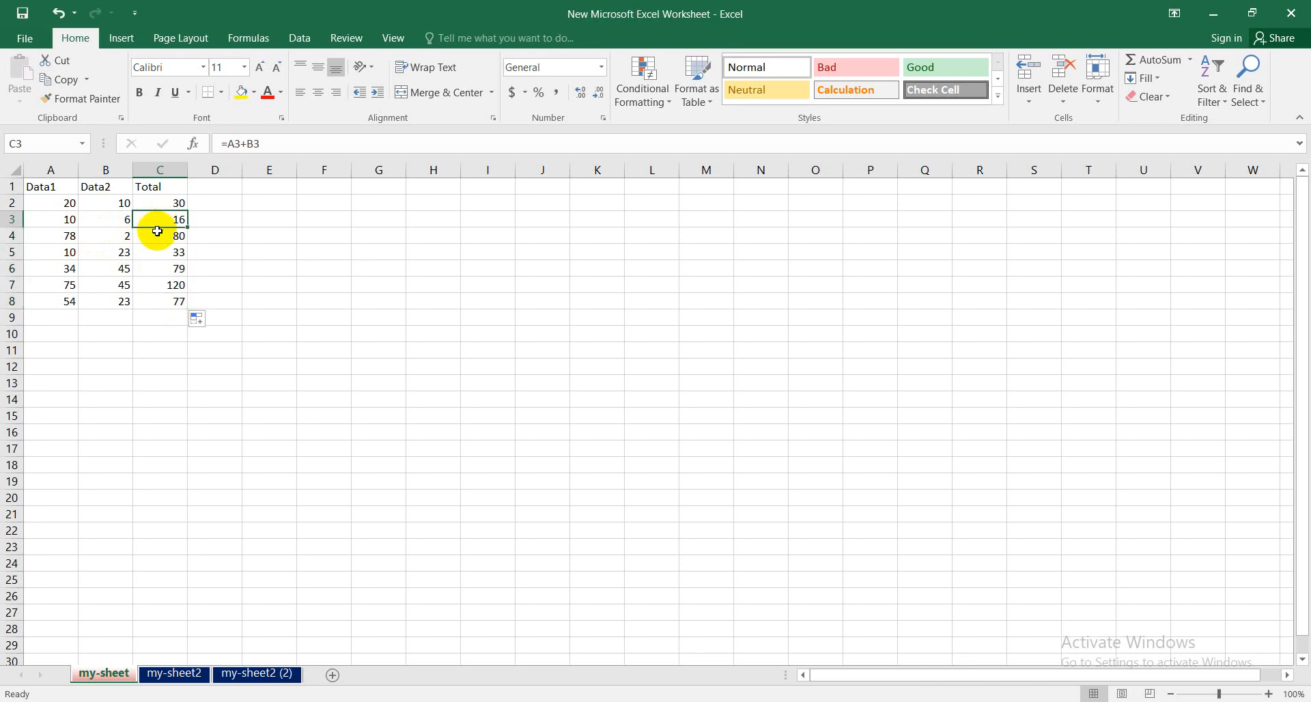
click(157, 233)
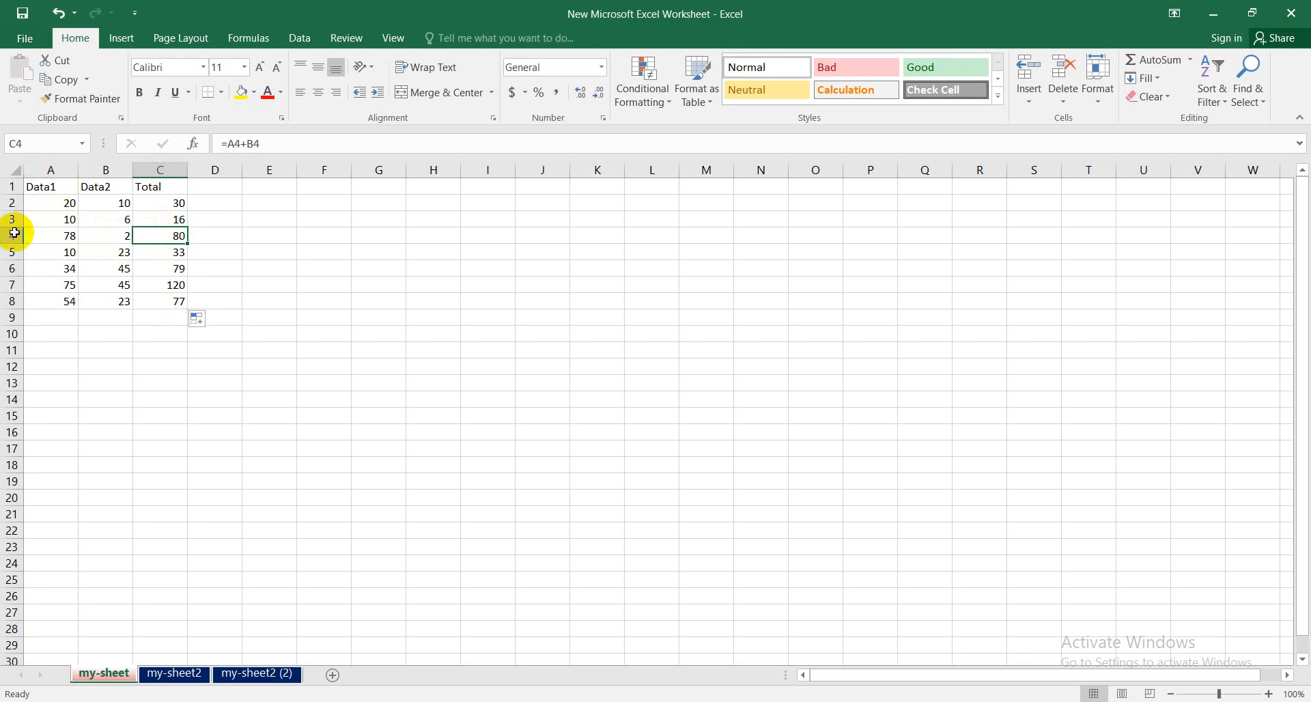
click(162, 256)
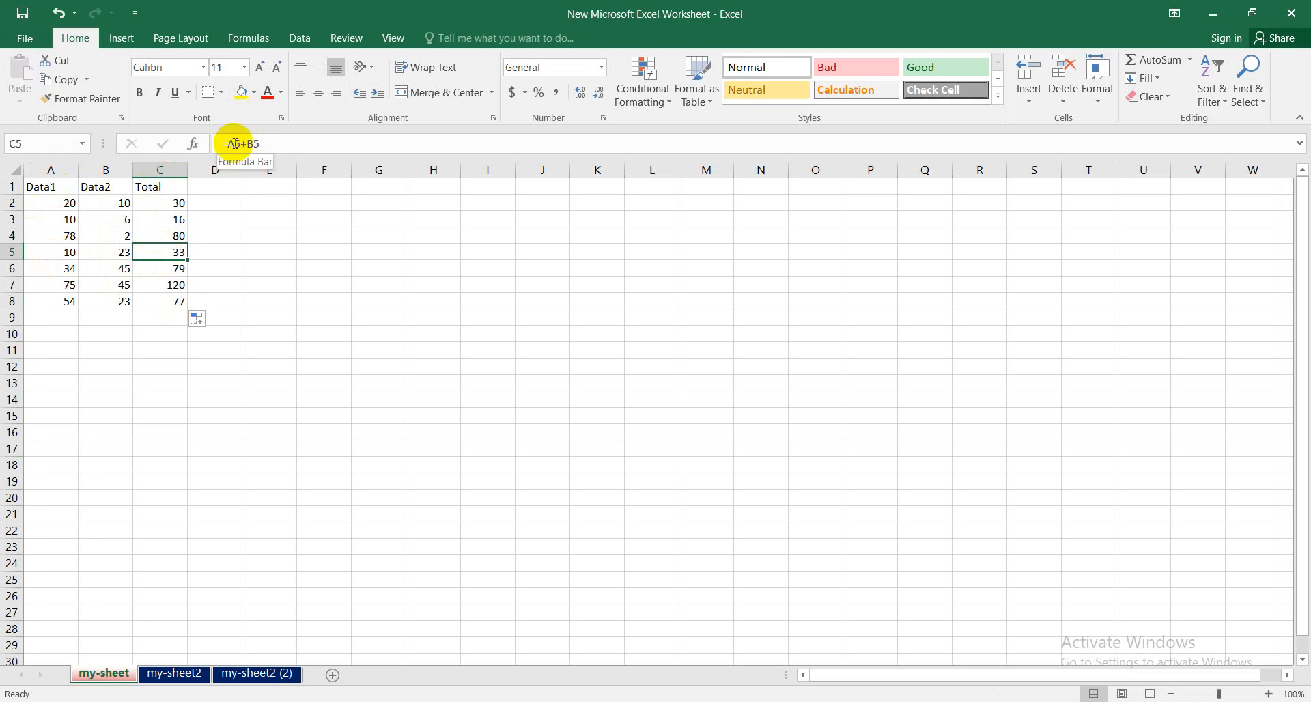
click(158, 270)
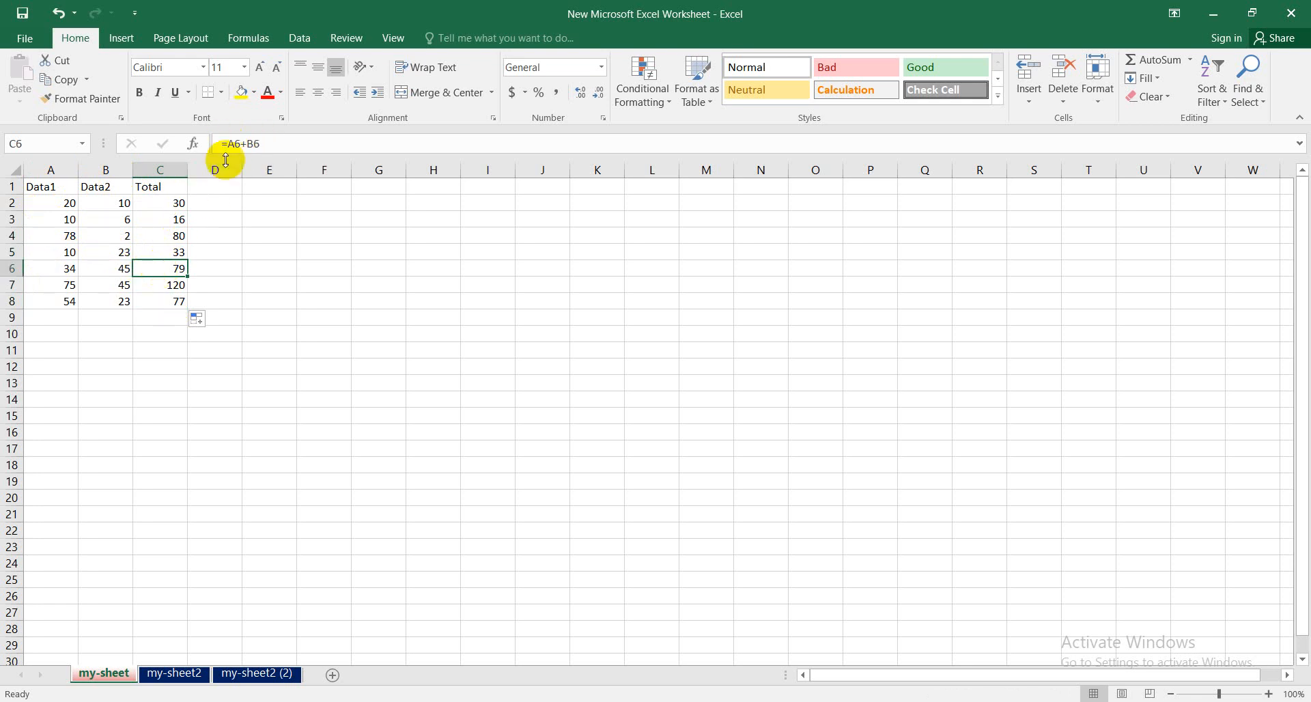
click(67, 269)
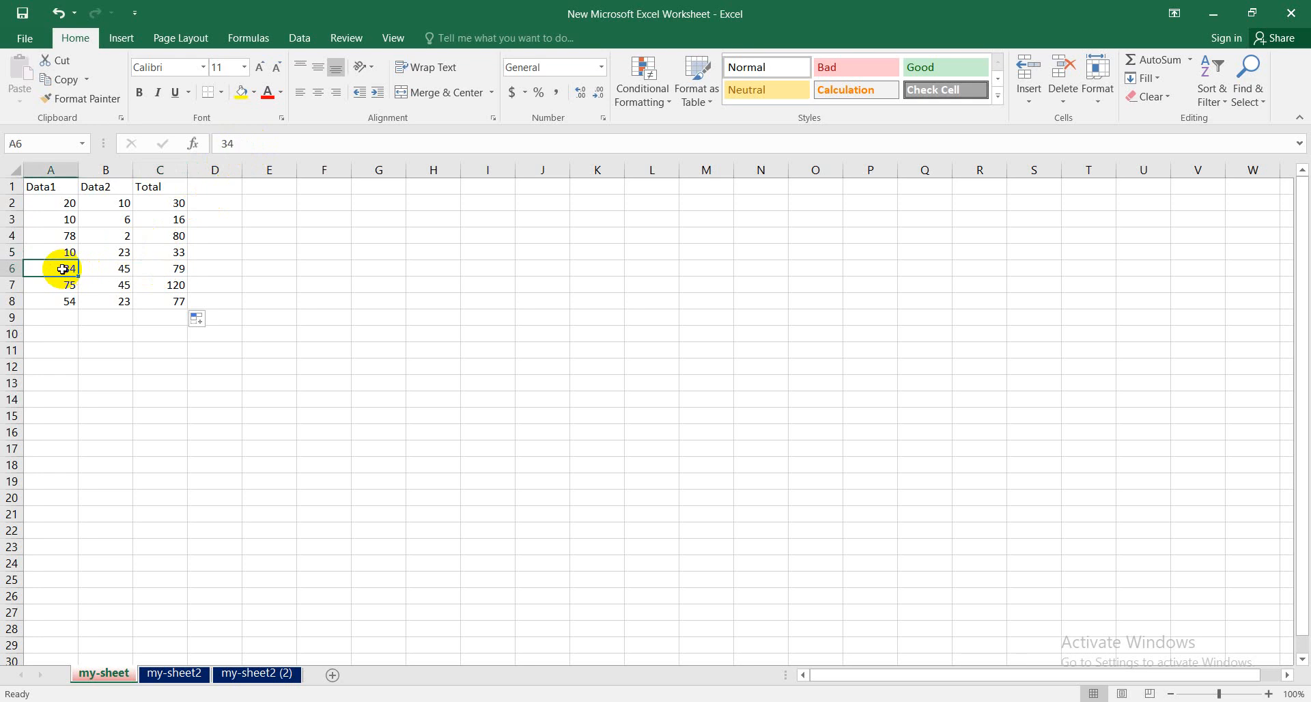
click(109, 267)
click(171, 284)
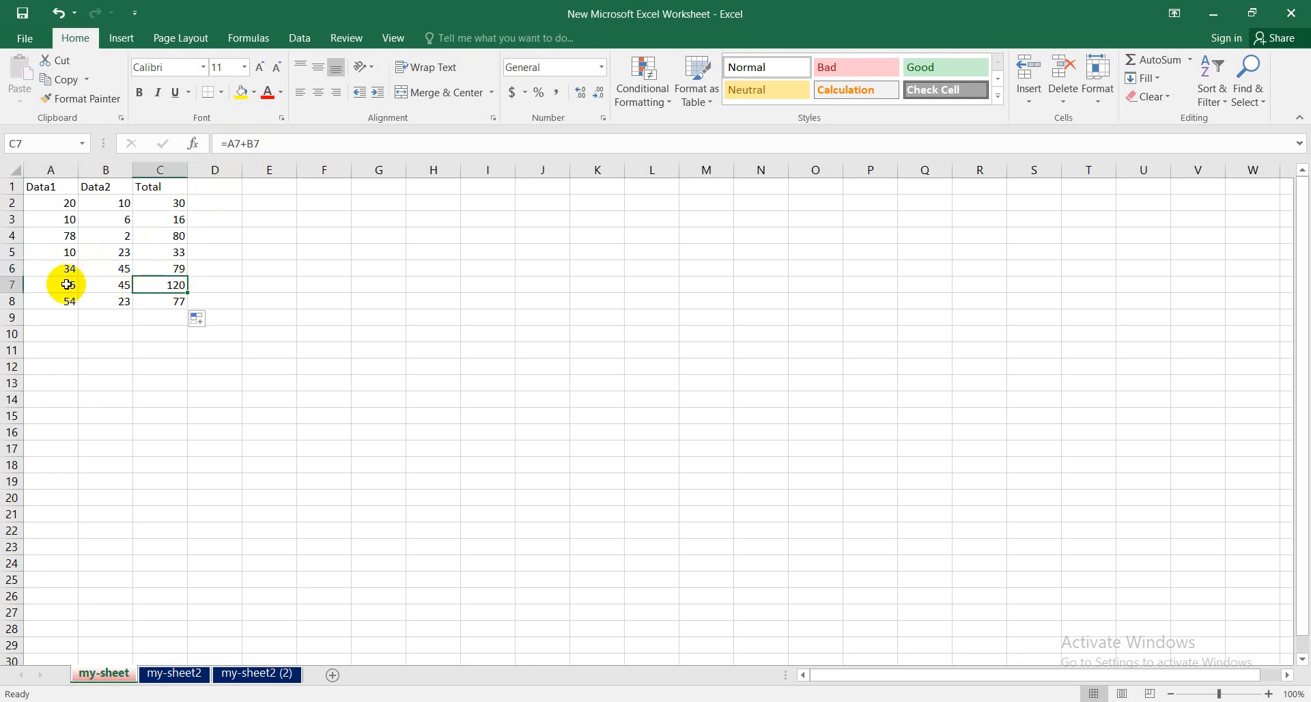
click(102, 284)
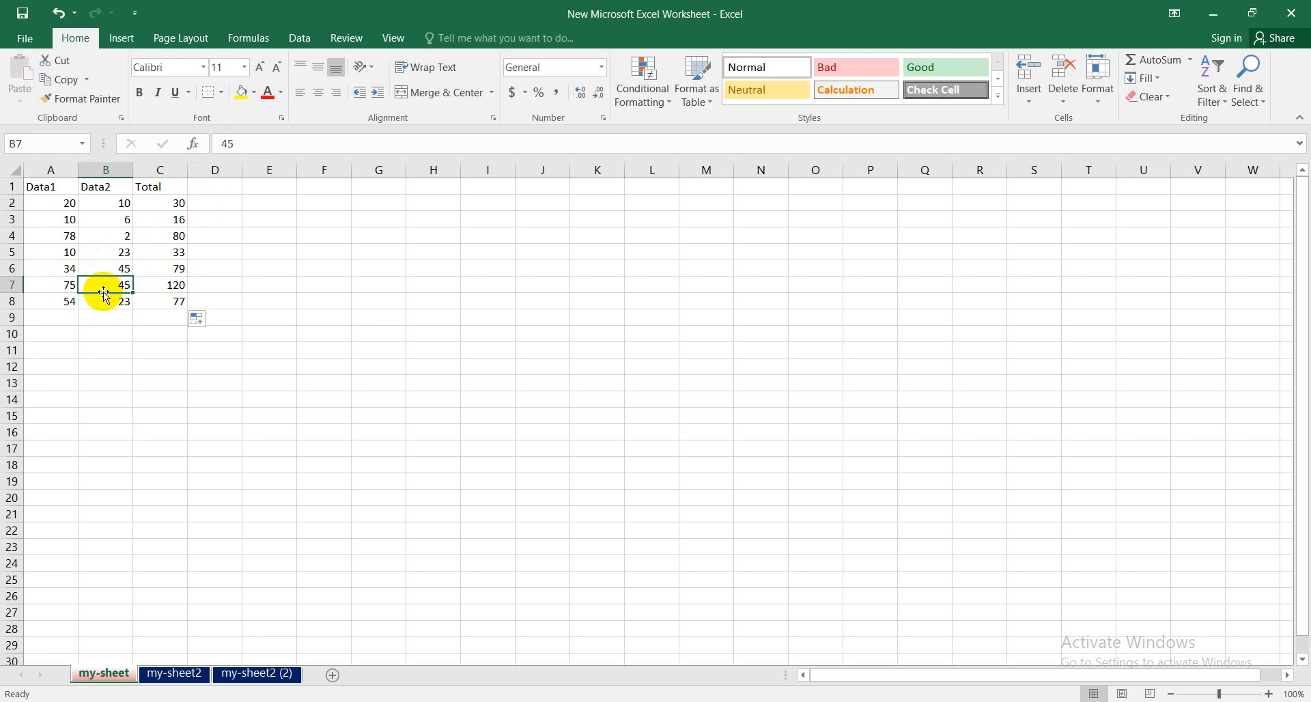
click(172, 204)
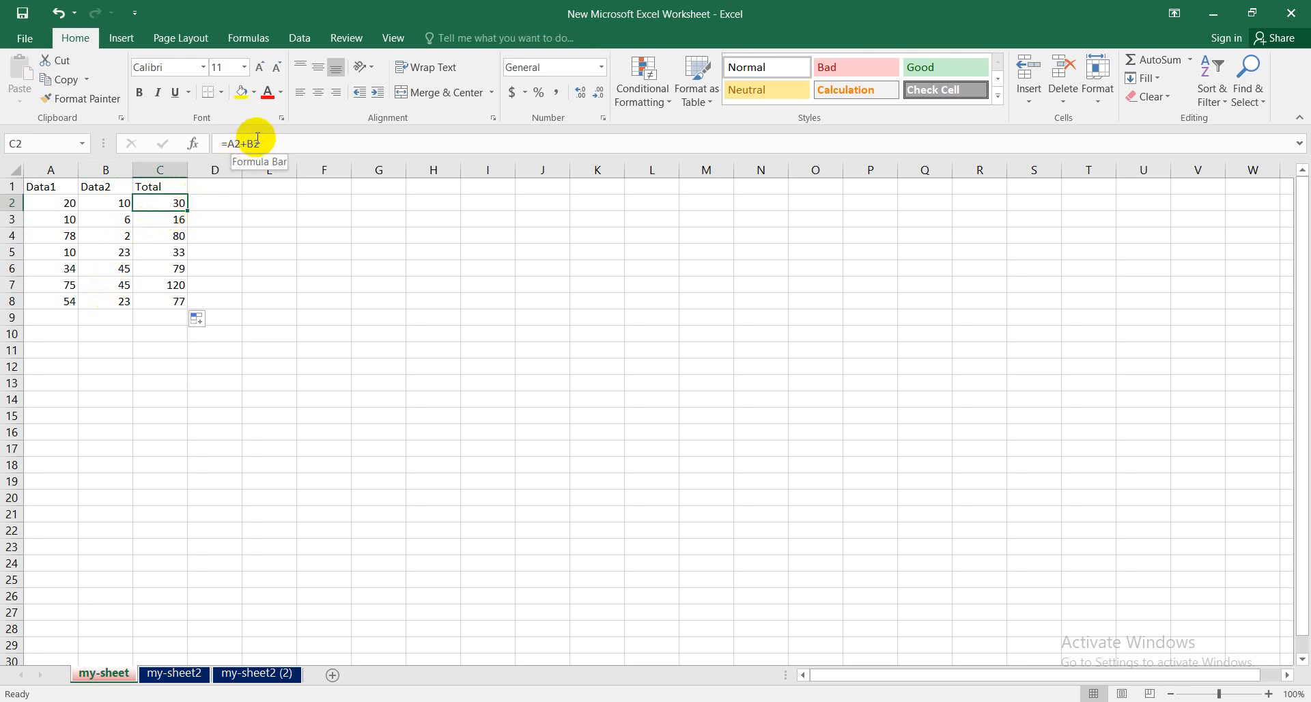
click(168, 222)
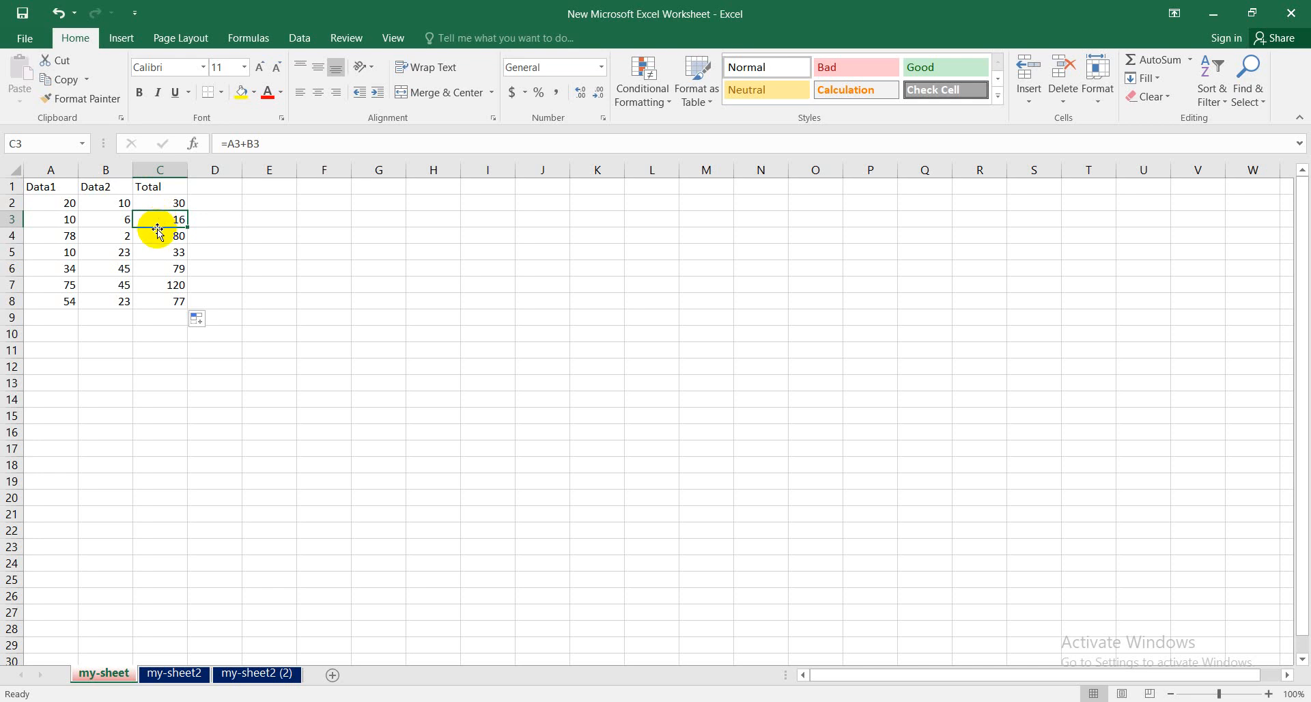
key(ctrl+c)
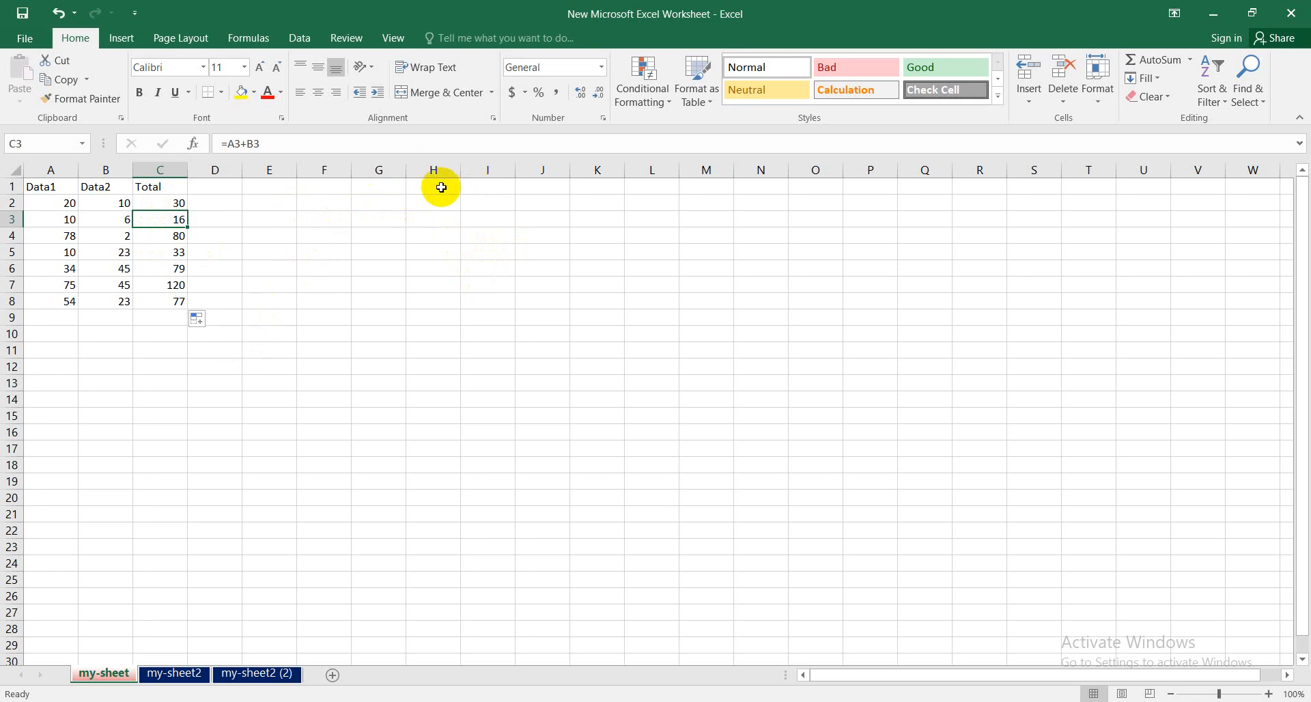
- Enter the constant 1 in cell H1, outside the data table
click(435, 190)
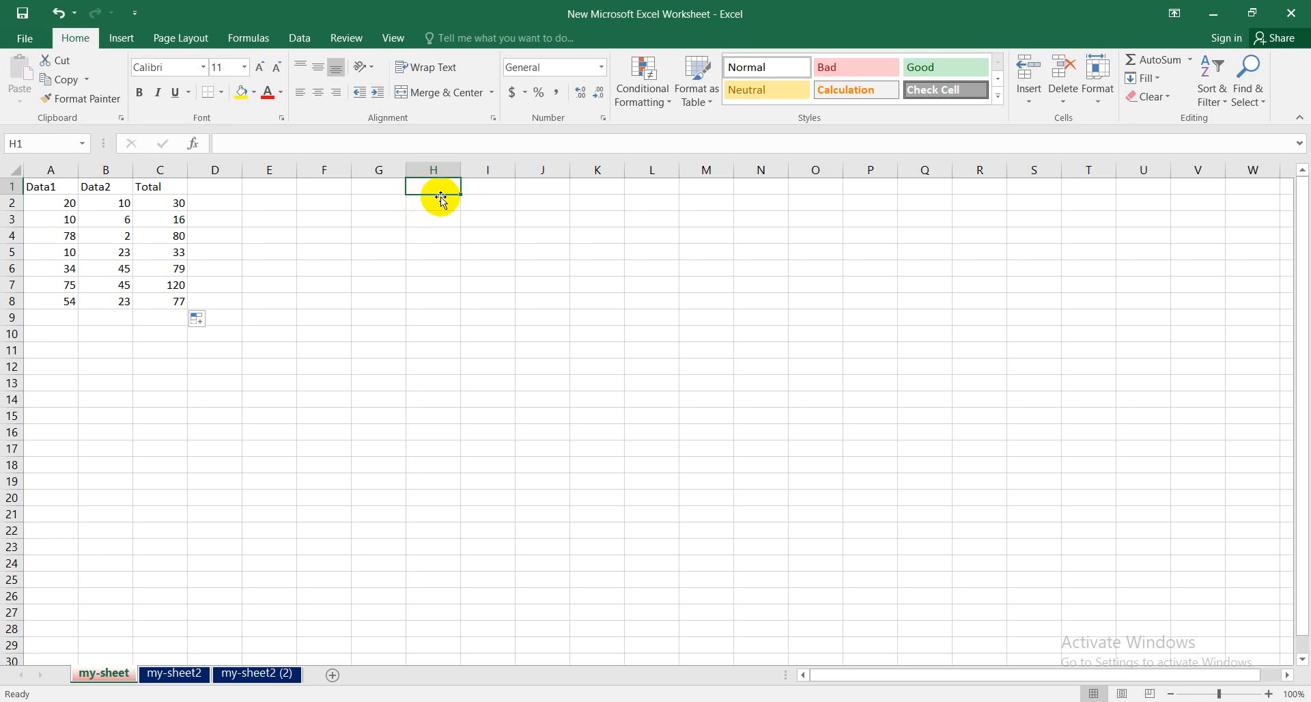
text(1)
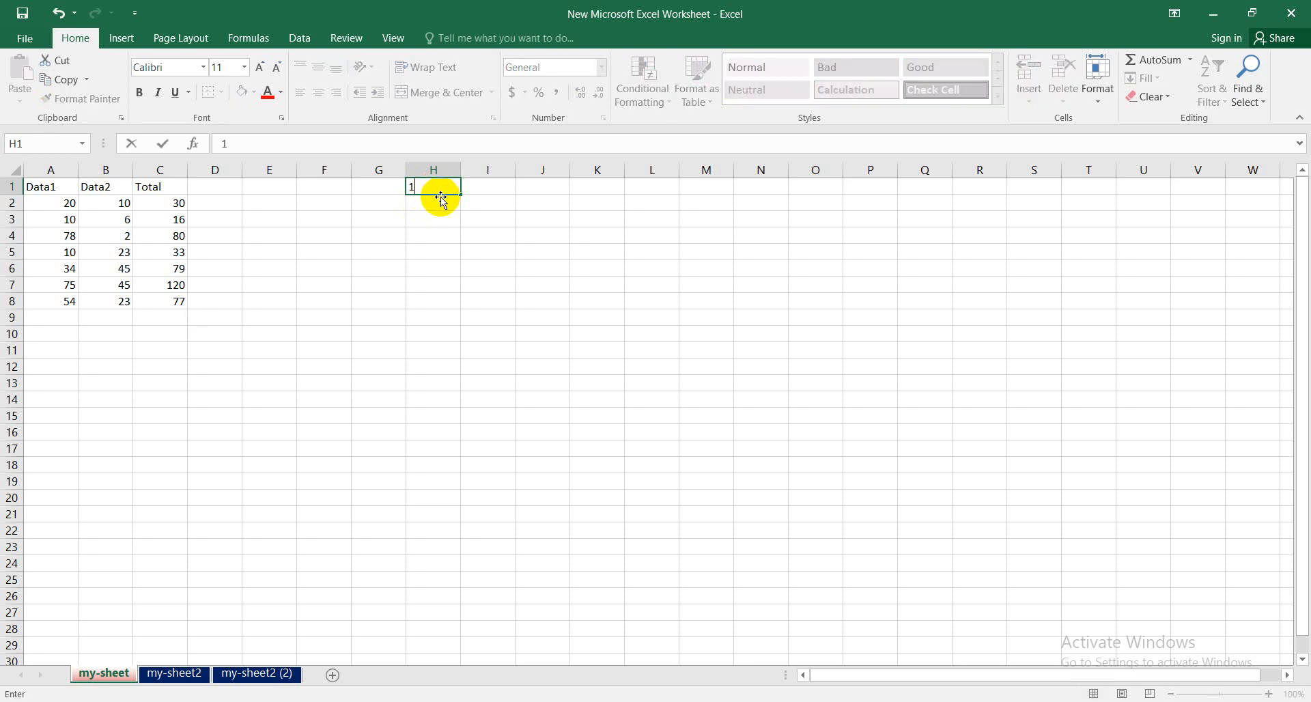
click(462, 284)
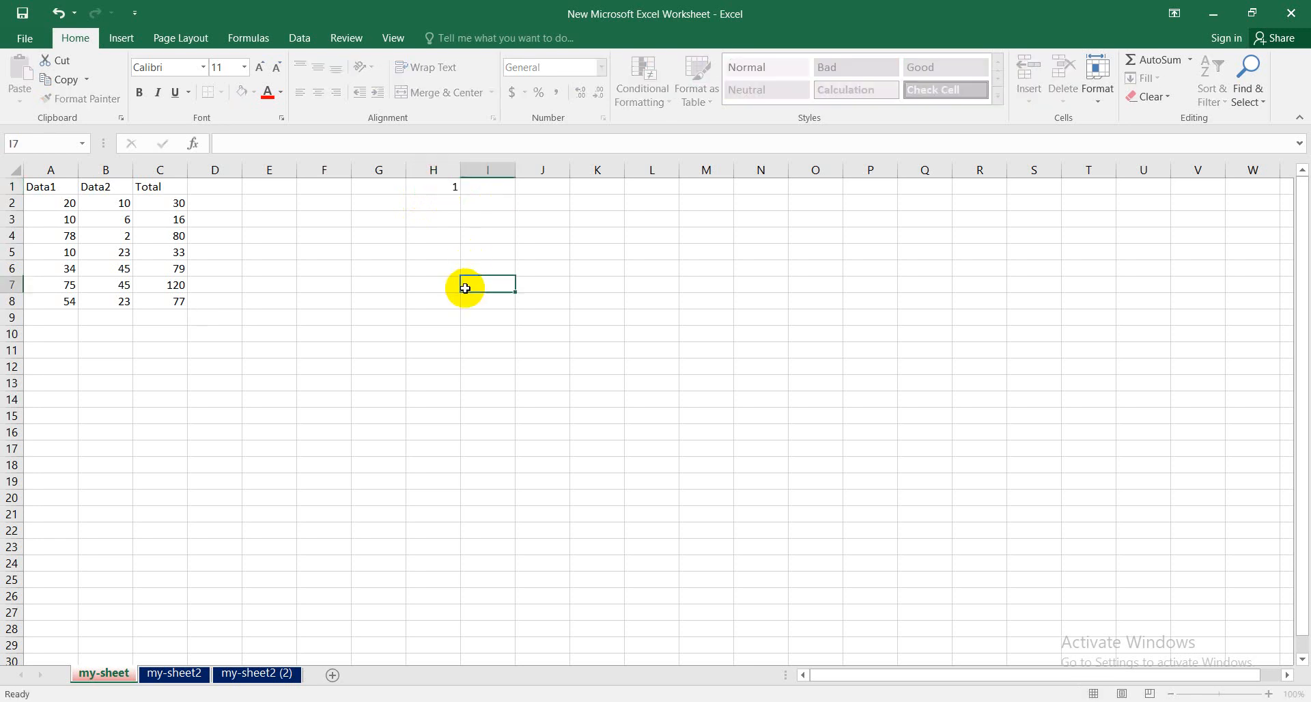
- Add the header Final Total in cell D1, beside the Total column
click(219, 204)
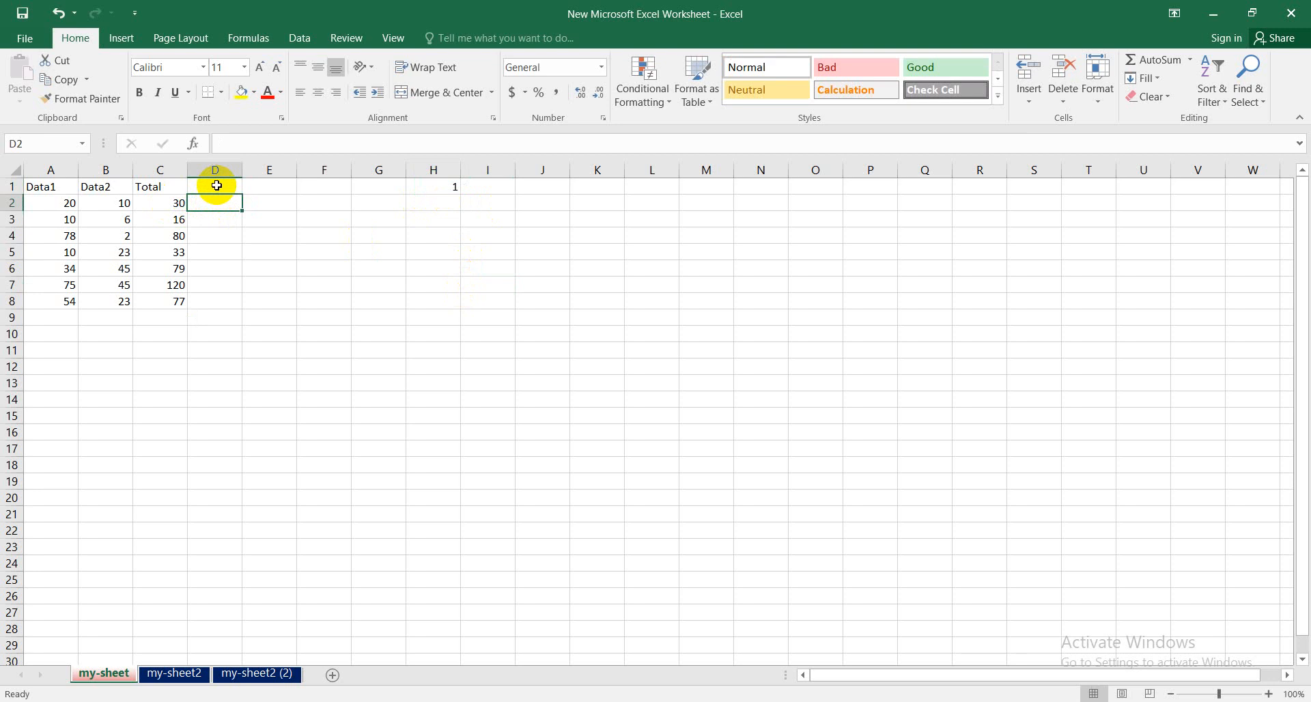
click(215, 186)
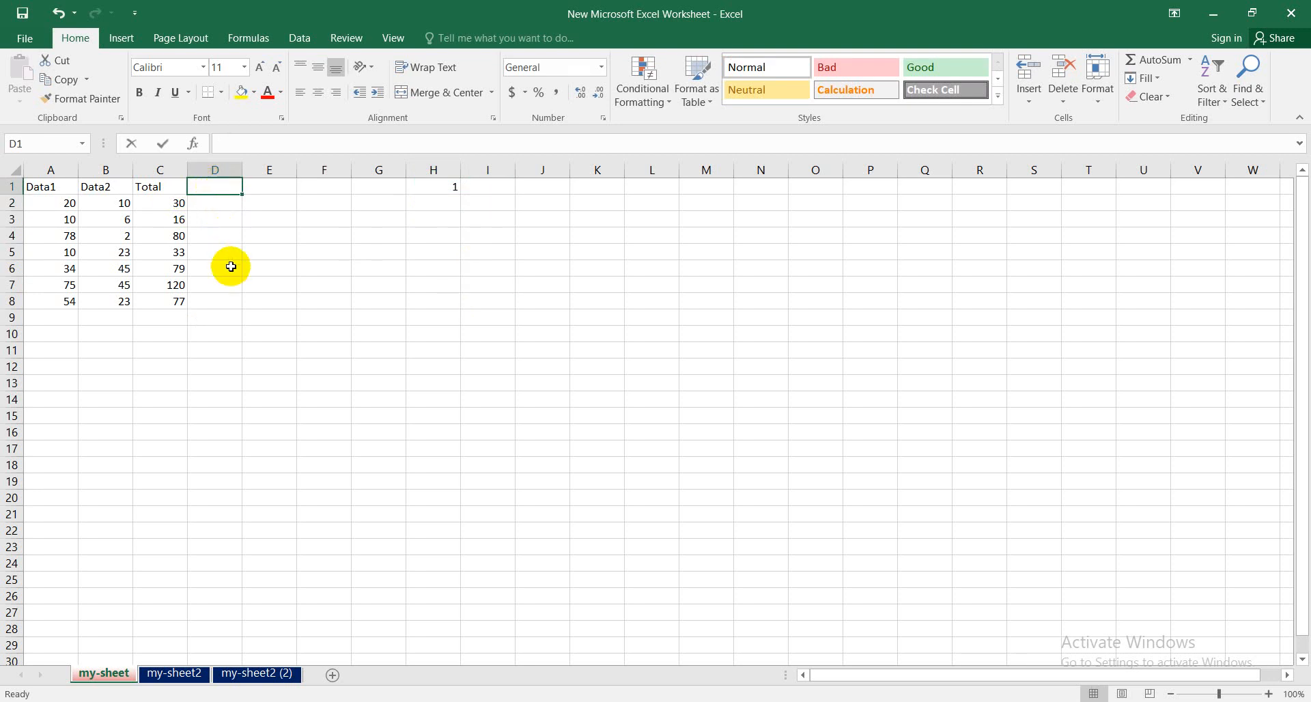
text(Final Total)
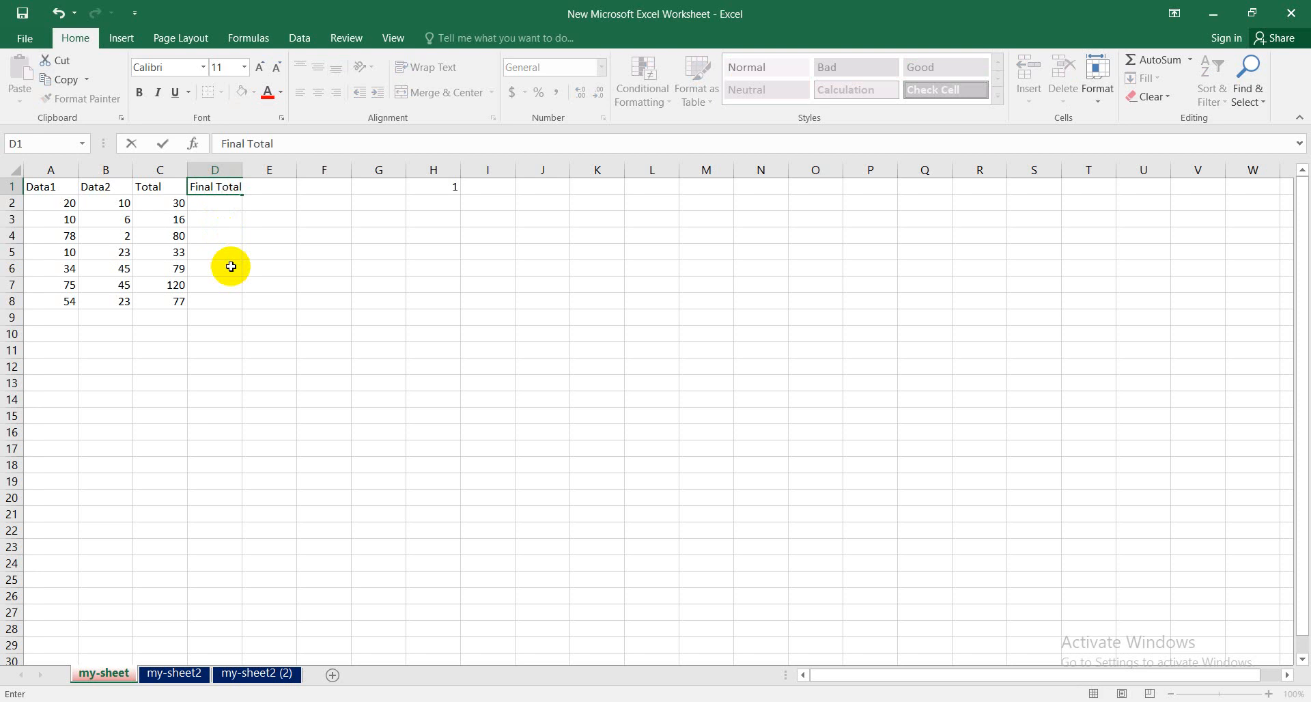
click(284, 319)
- Enter the formula =C2 in cell D2 to bring the first row's Total into the Final Total column
click(210, 201)
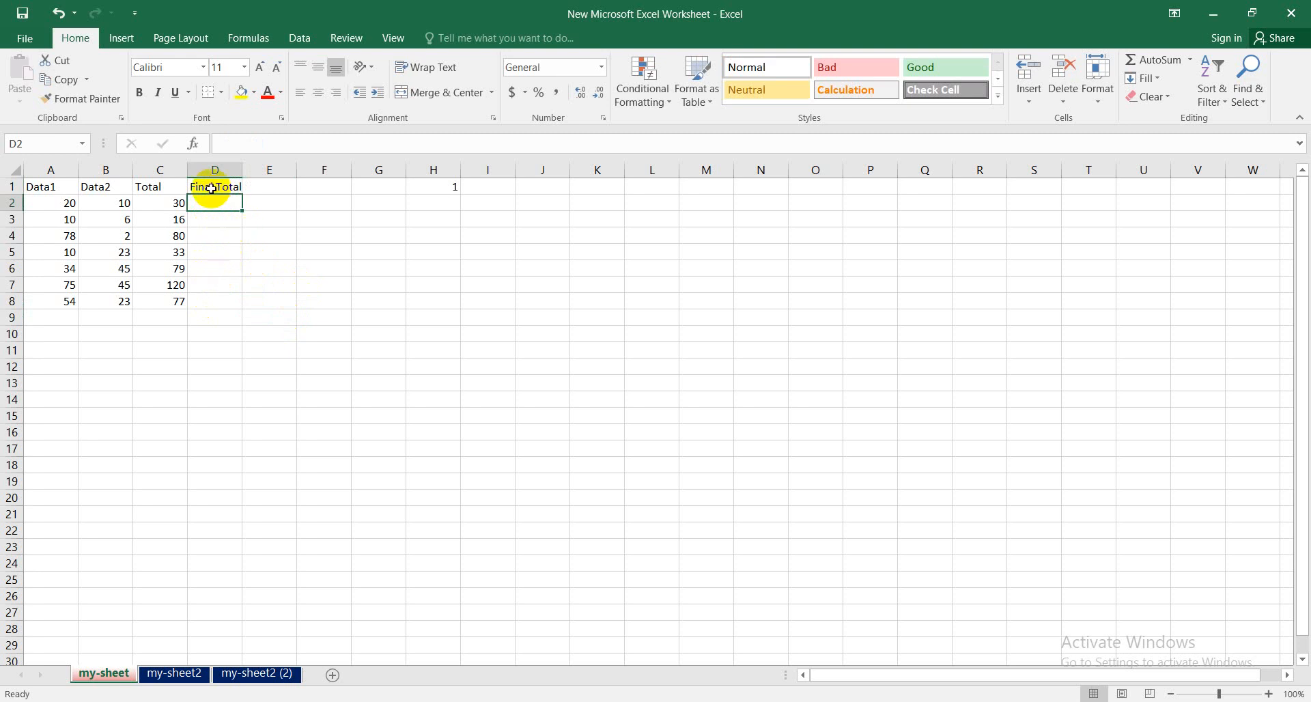
click(164, 202)
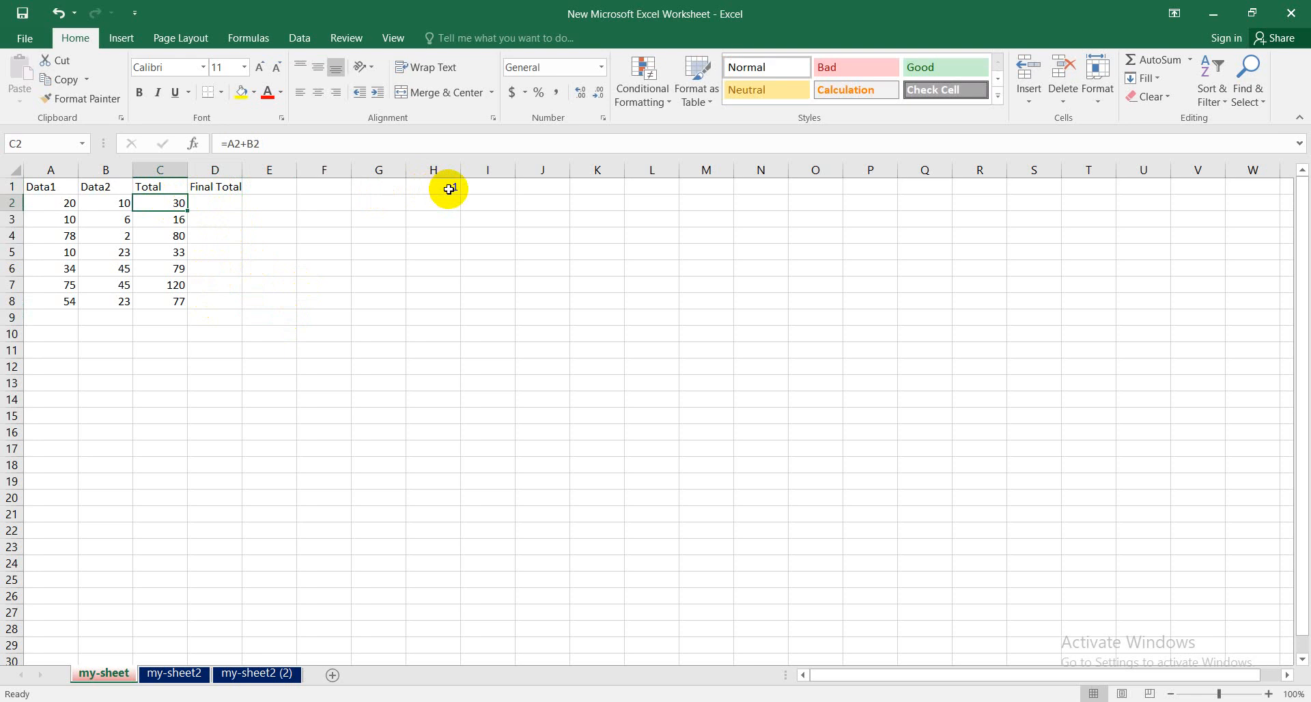
click(448, 189)
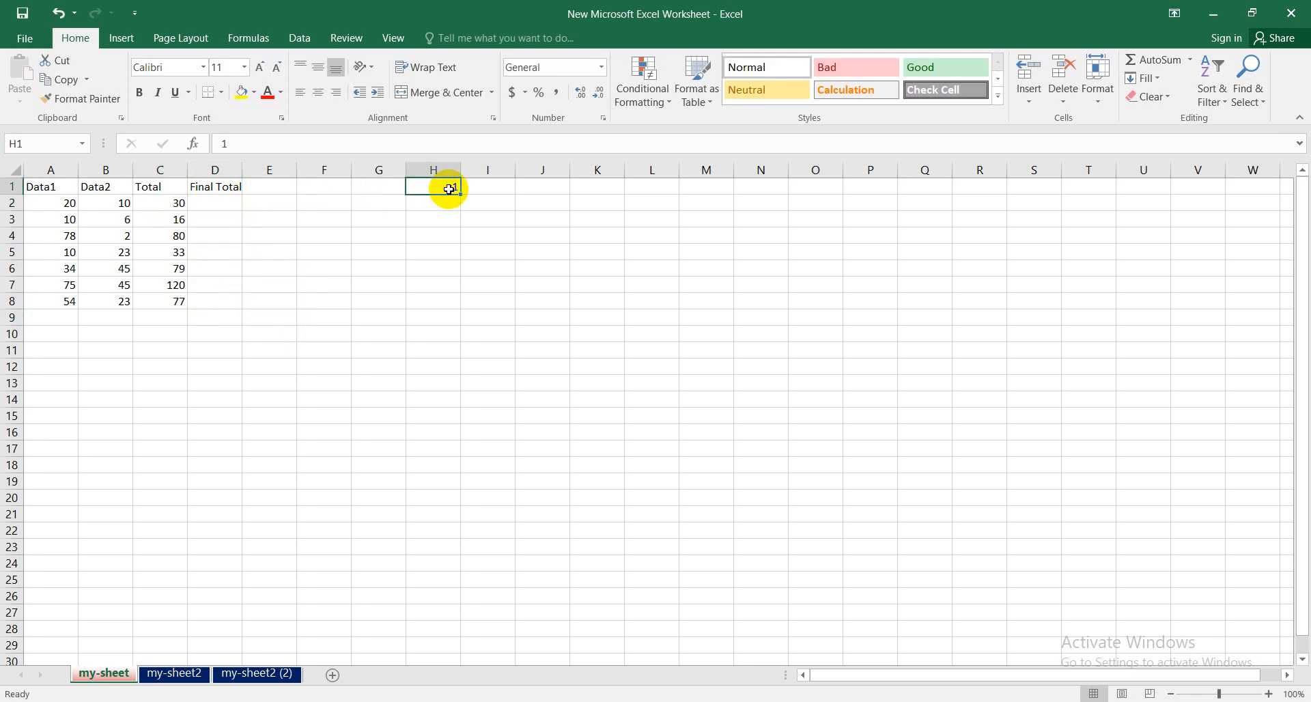
click(217, 204)
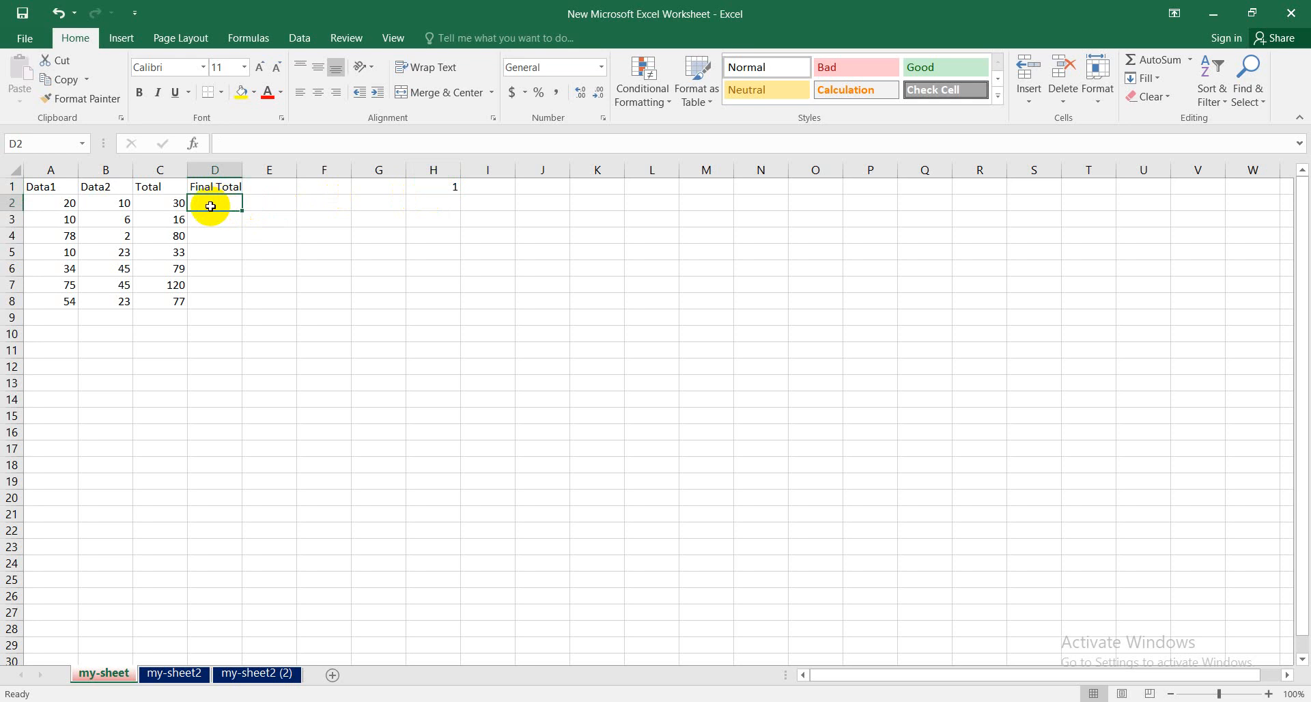
text(=)
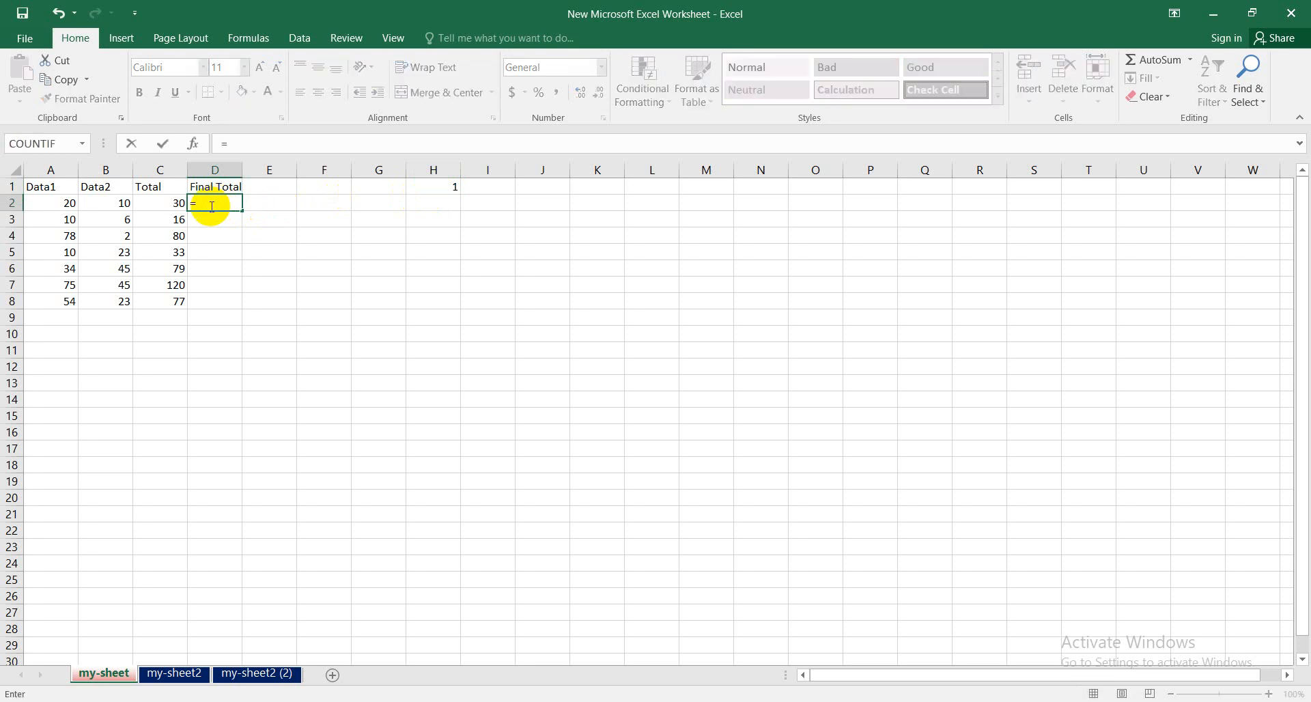
click(158, 203)
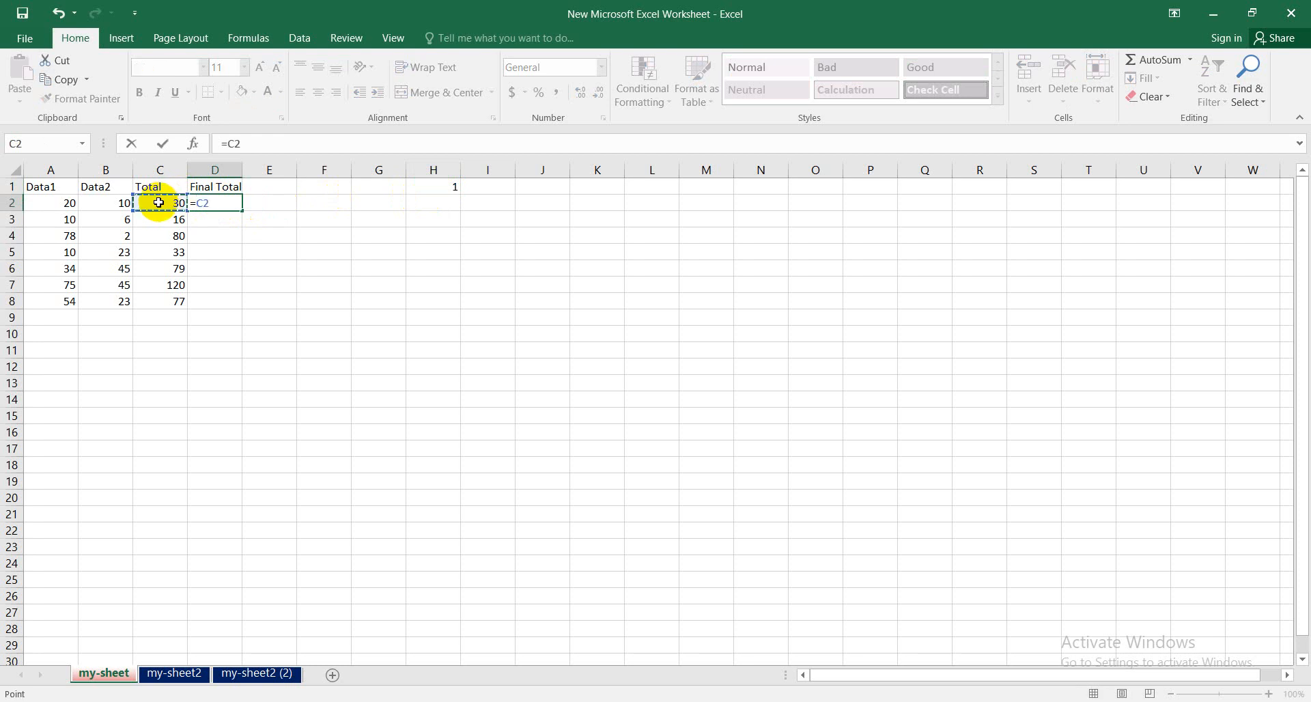
key(Return)
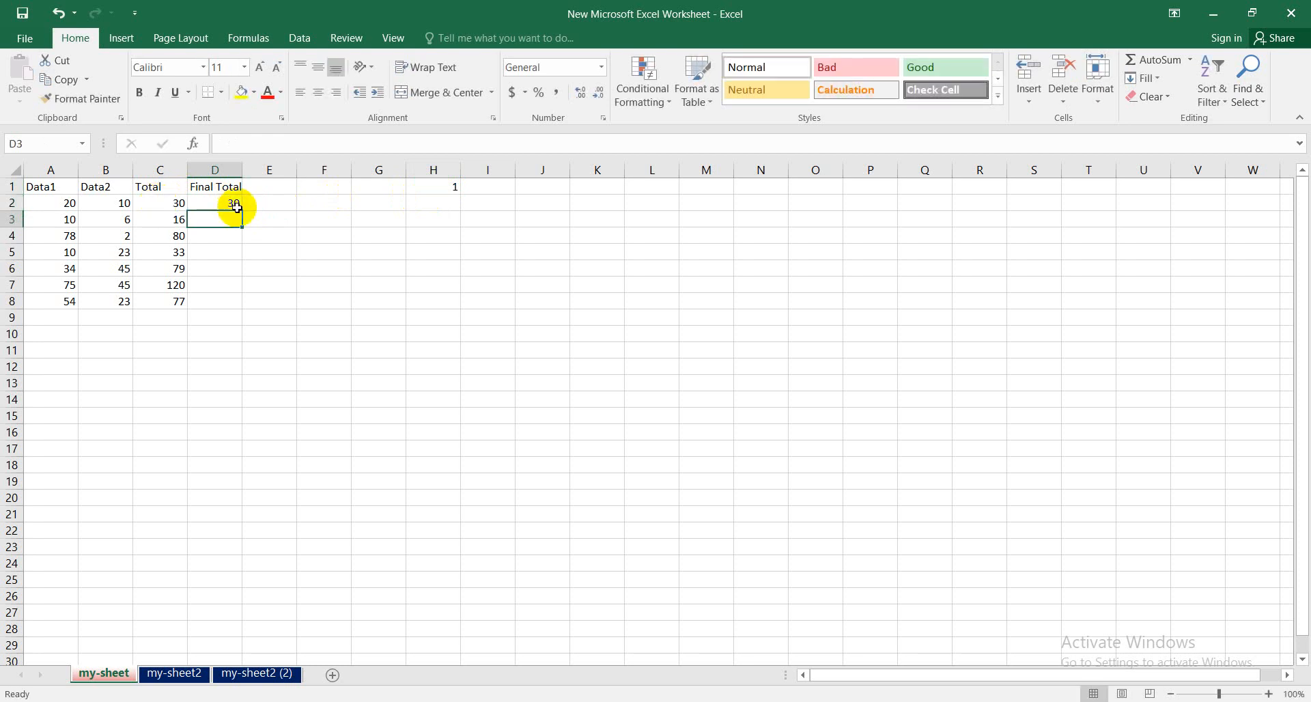
- Extend the formula in D2 to =C2+H1 so it adds the constant to the Total
click(222, 203)
click(266, 142)
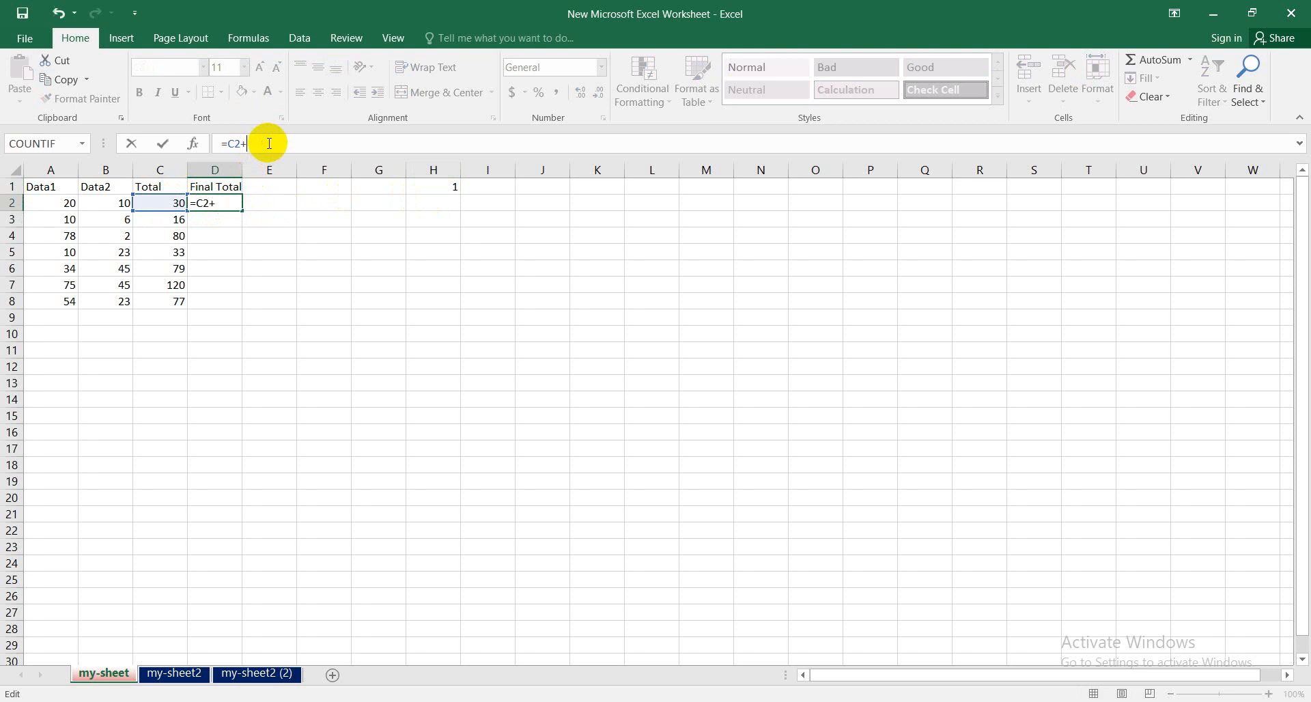
text(+)
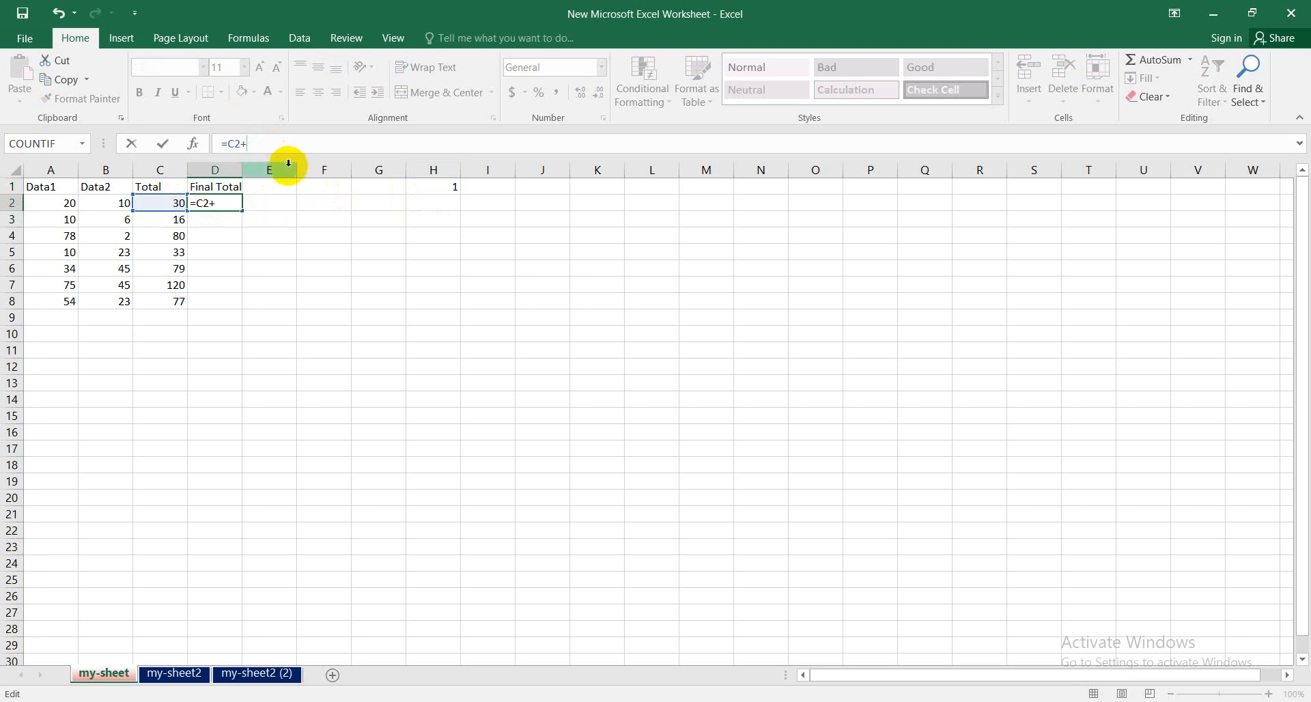
click(435, 187)
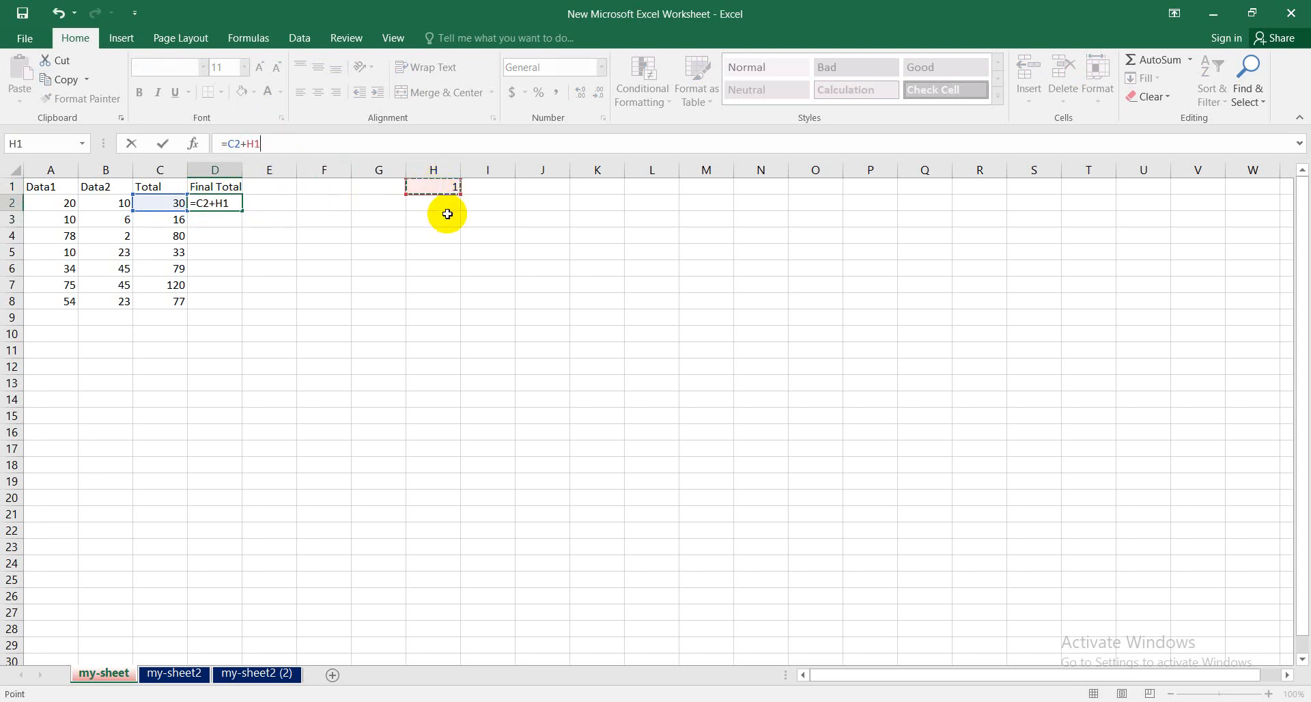
key(Return)
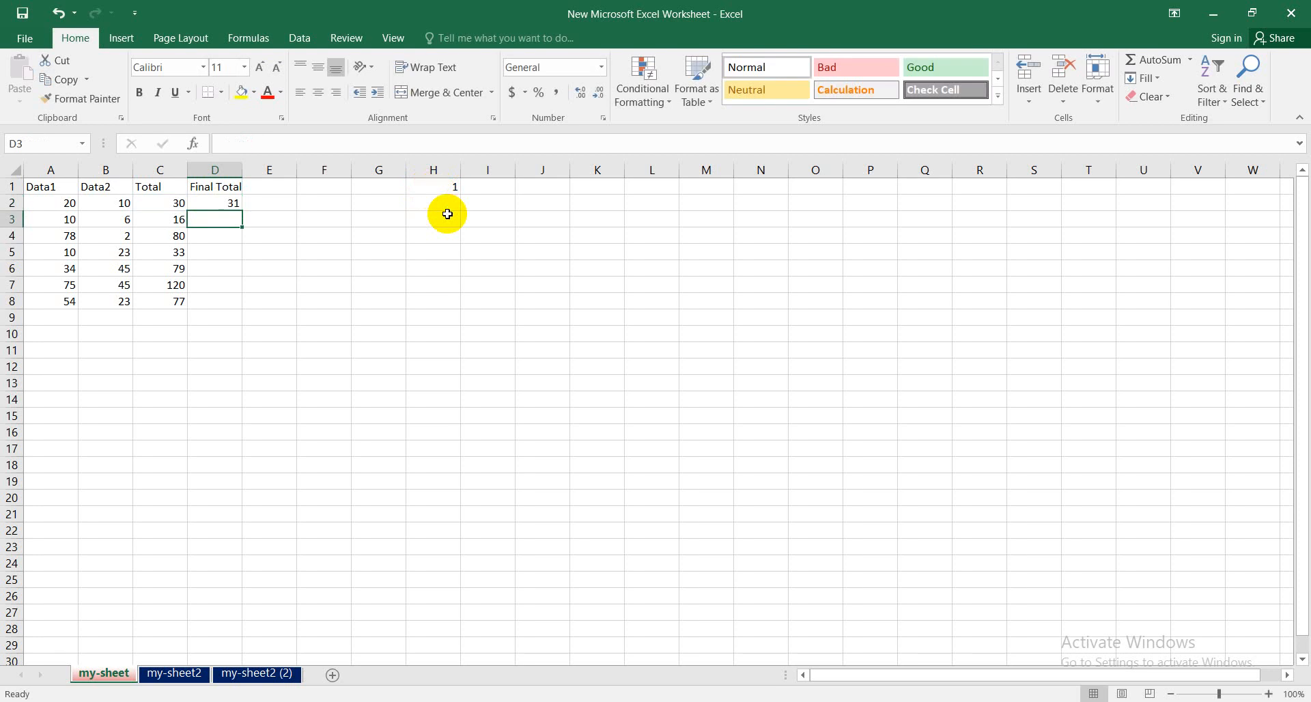
- Fill the Final Total formula from D2 down through D8
click(217, 203)
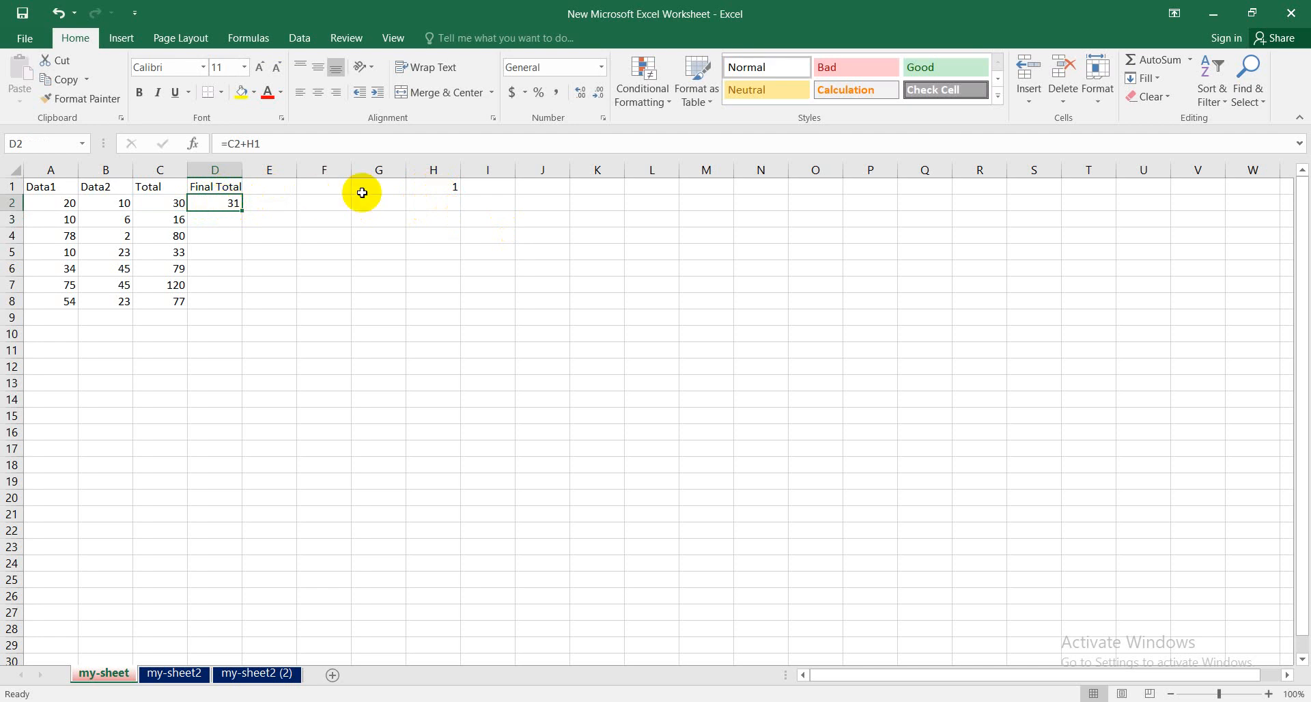
click(438, 189)
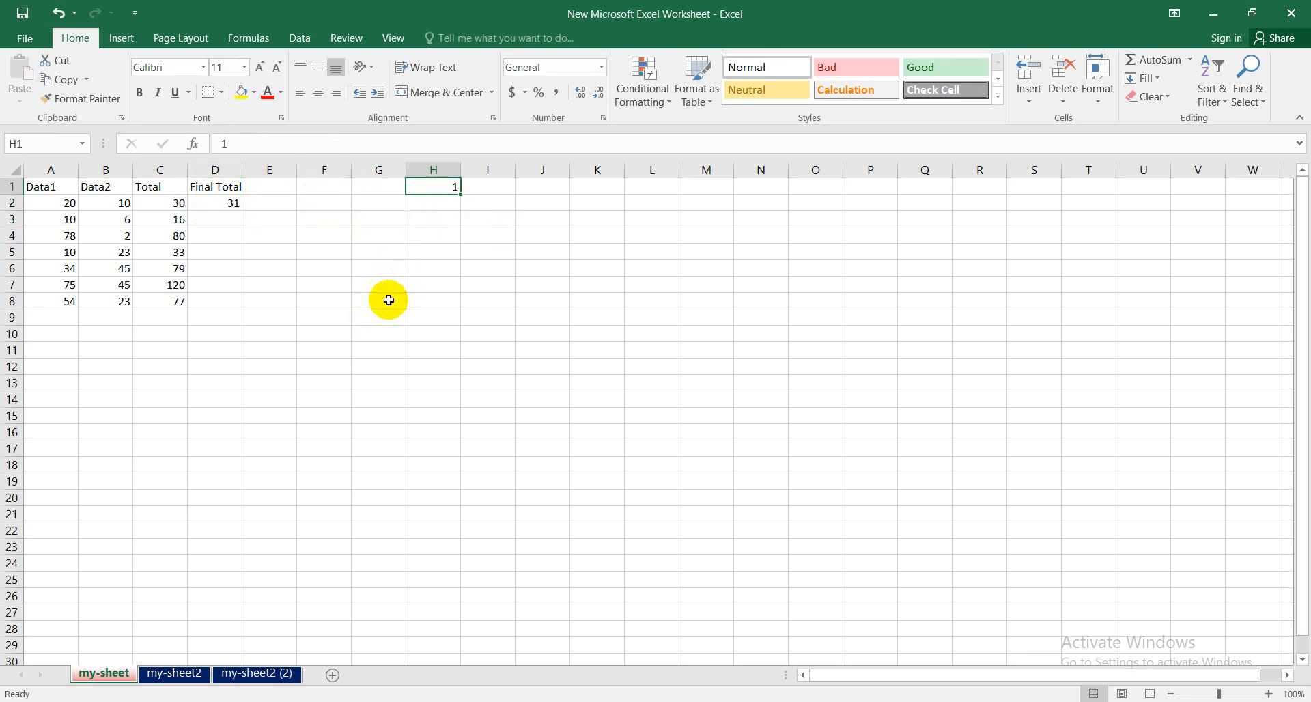
click(231, 207)
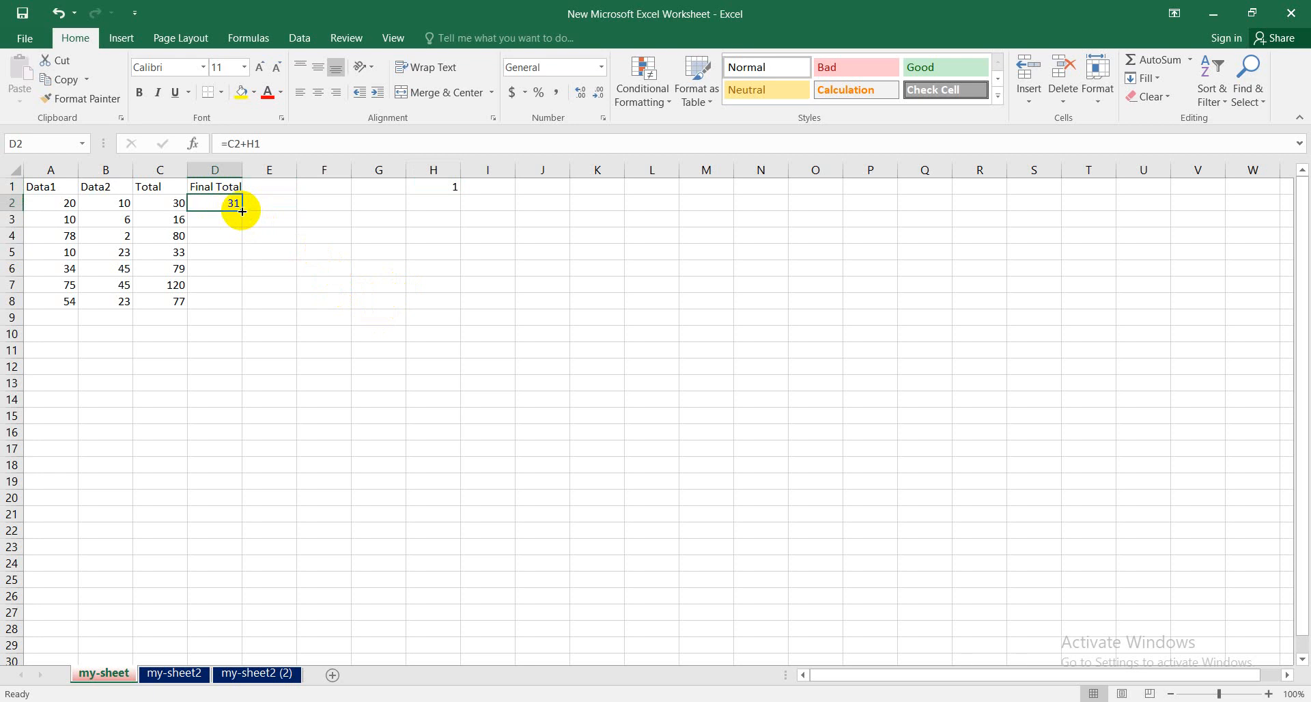
drag(232, 205, 226, 303)
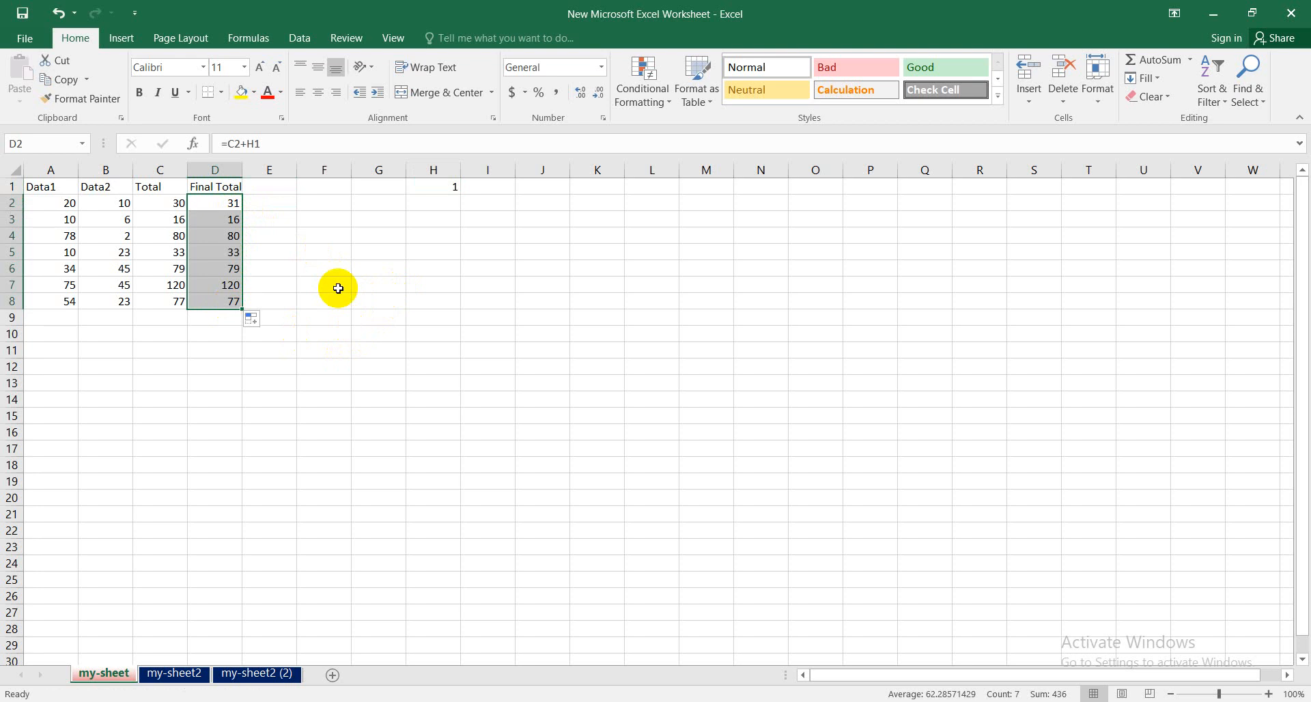
- Examine the Final Total formulas from D2 to D5, comparing them with the Total formulas and the column H cells they reference
click(229, 206)
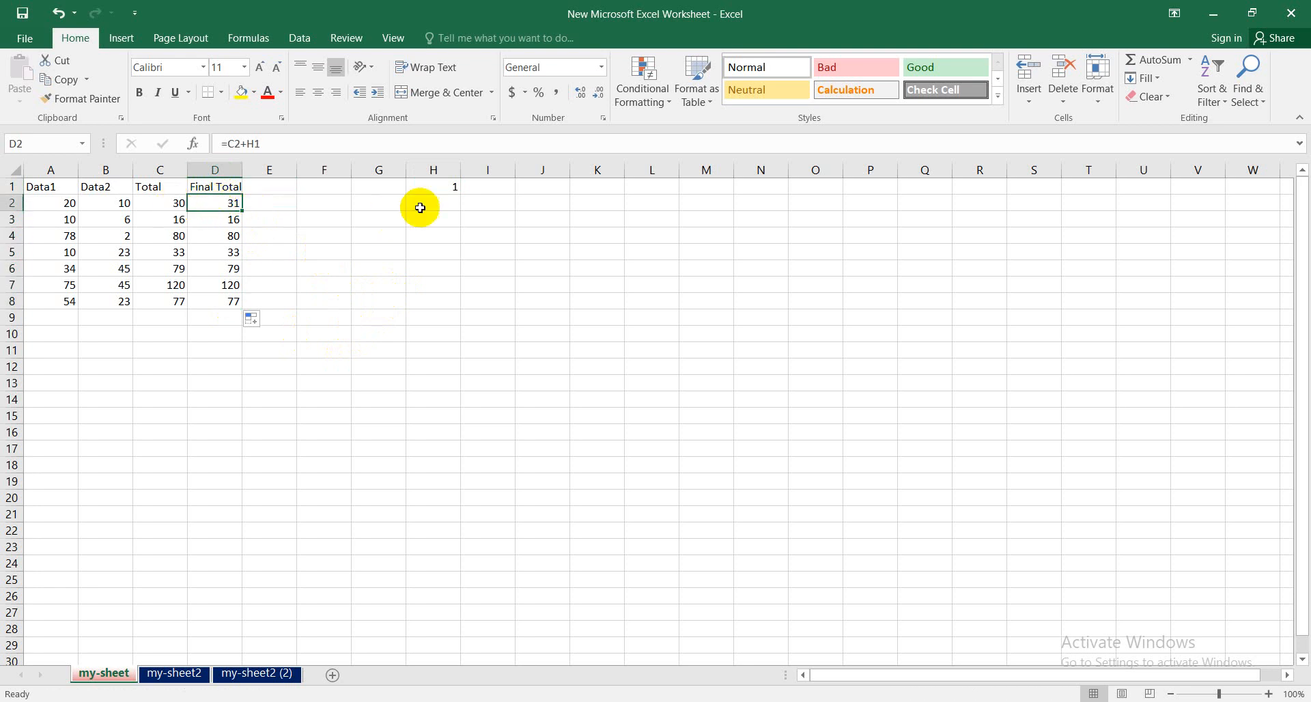
click(232, 221)
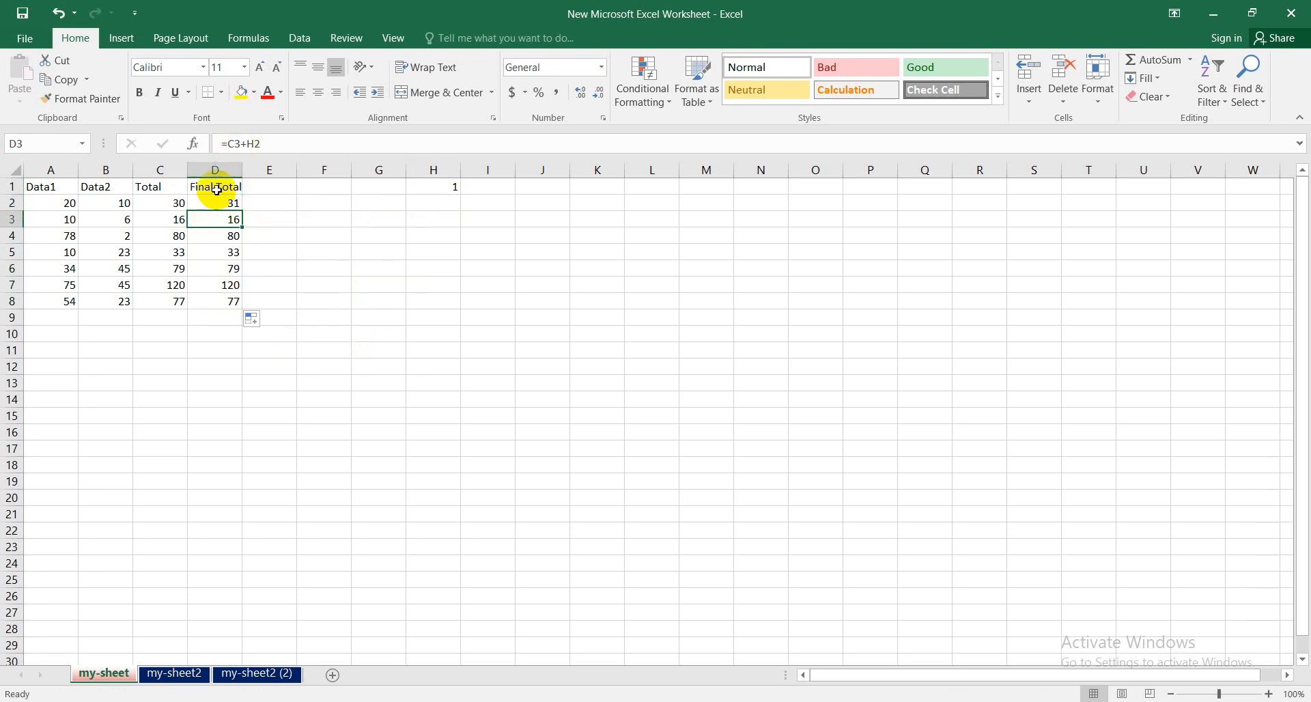
click(179, 217)
click(213, 222)
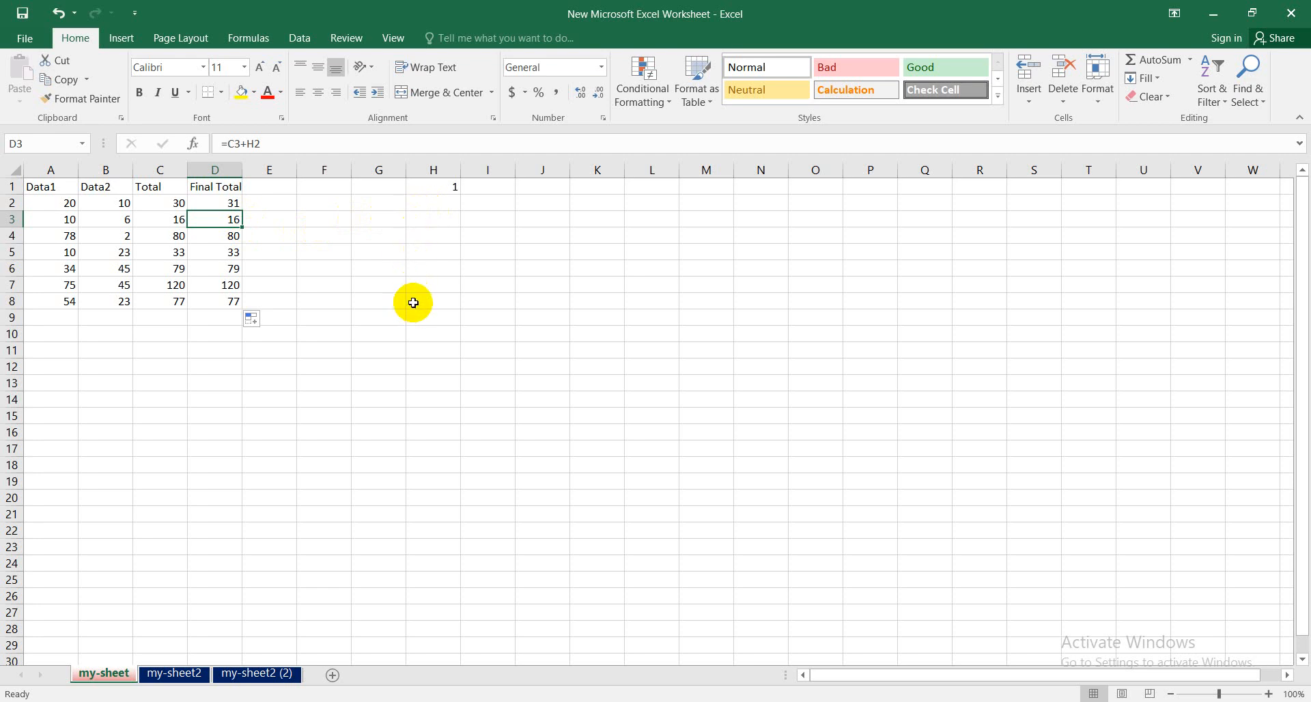
click(176, 207)
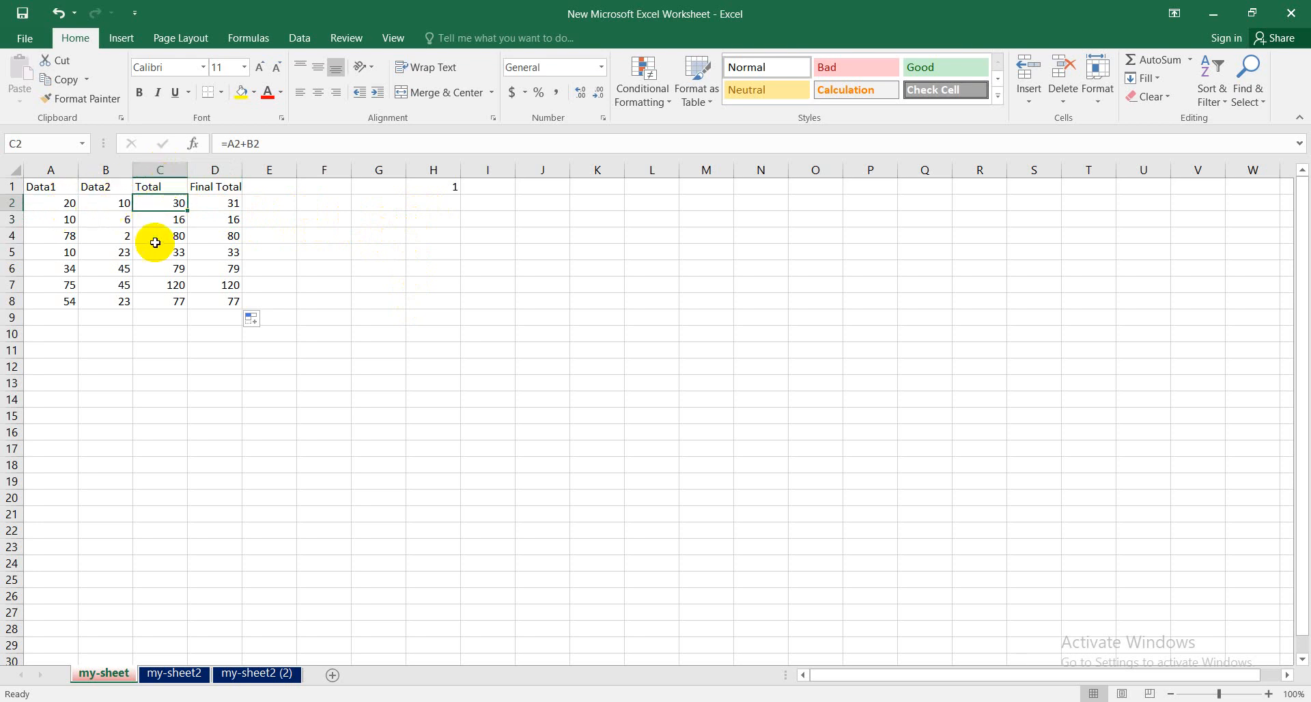
click(164, 221)
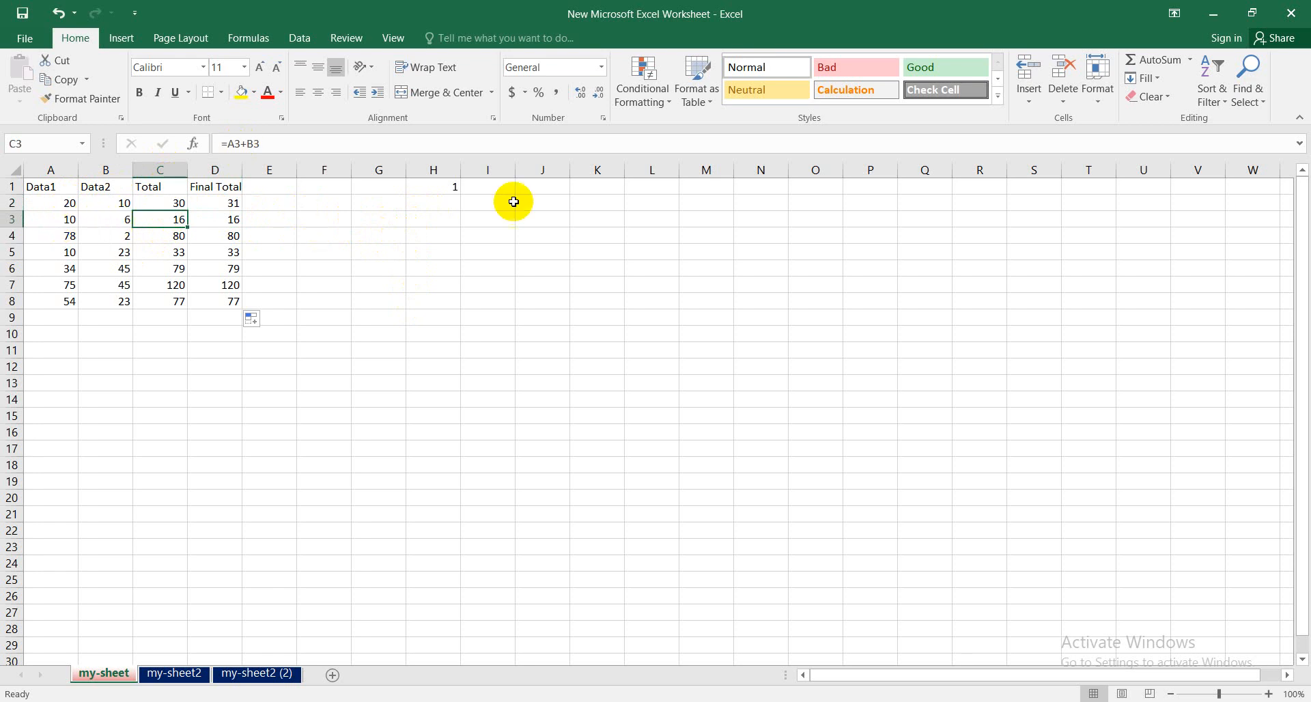
click(230, 204)
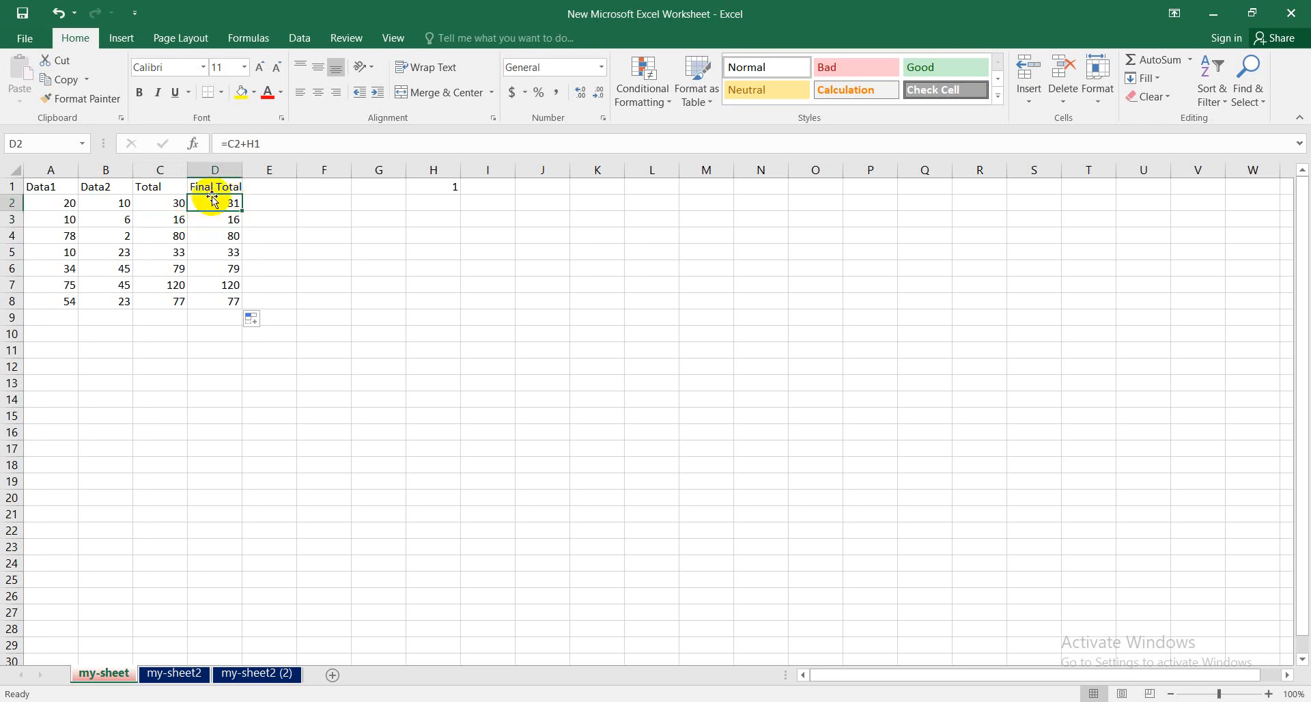
click(179, 200)
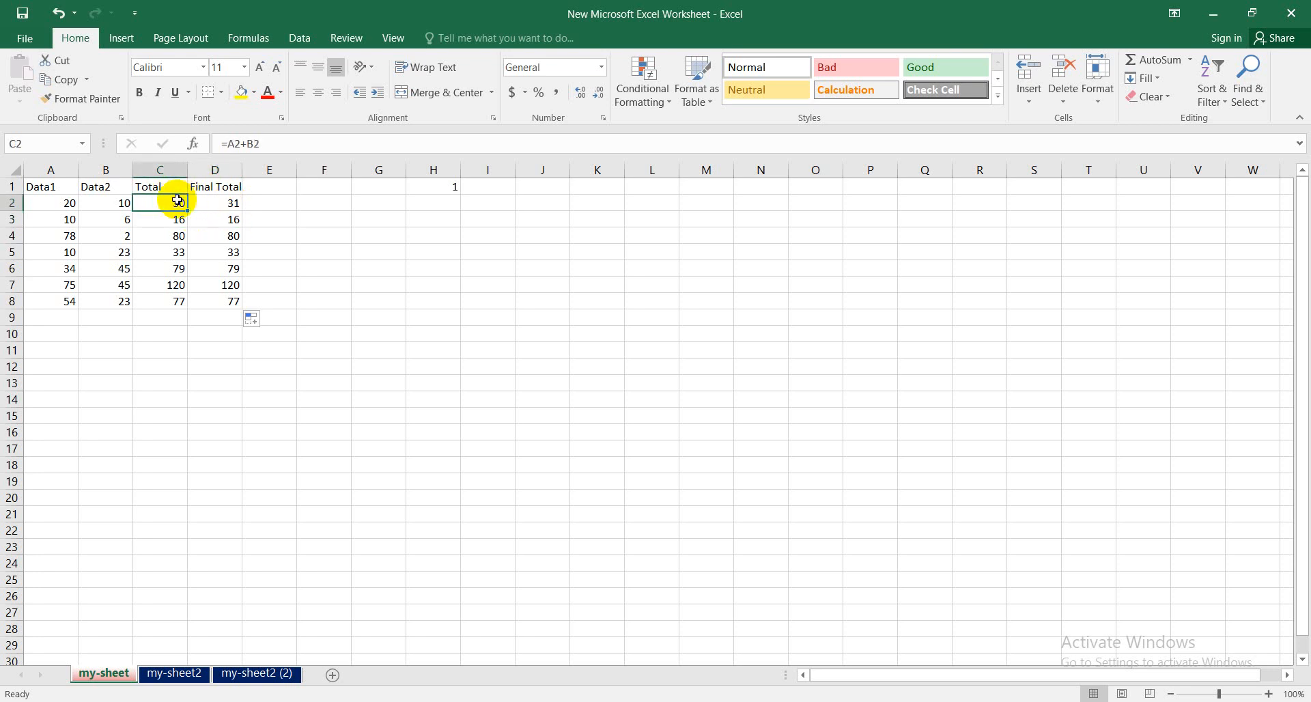
click(451, 187)
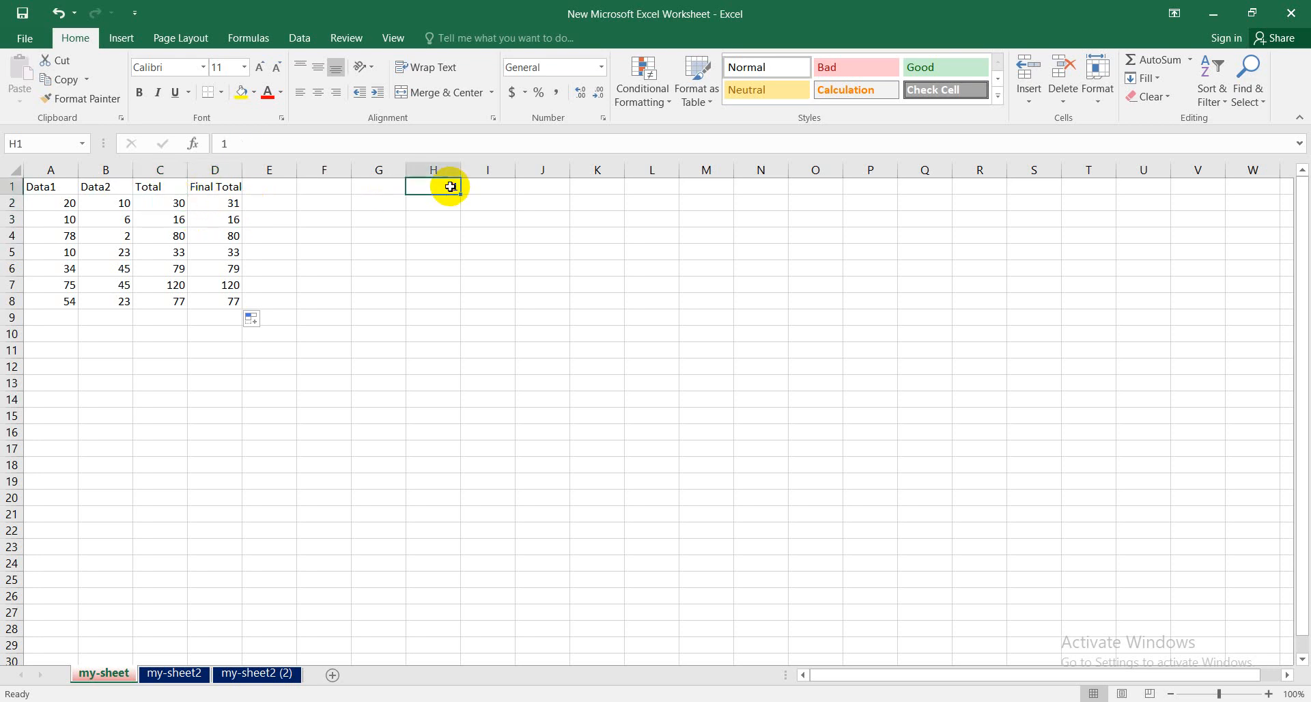
click(227, 222)
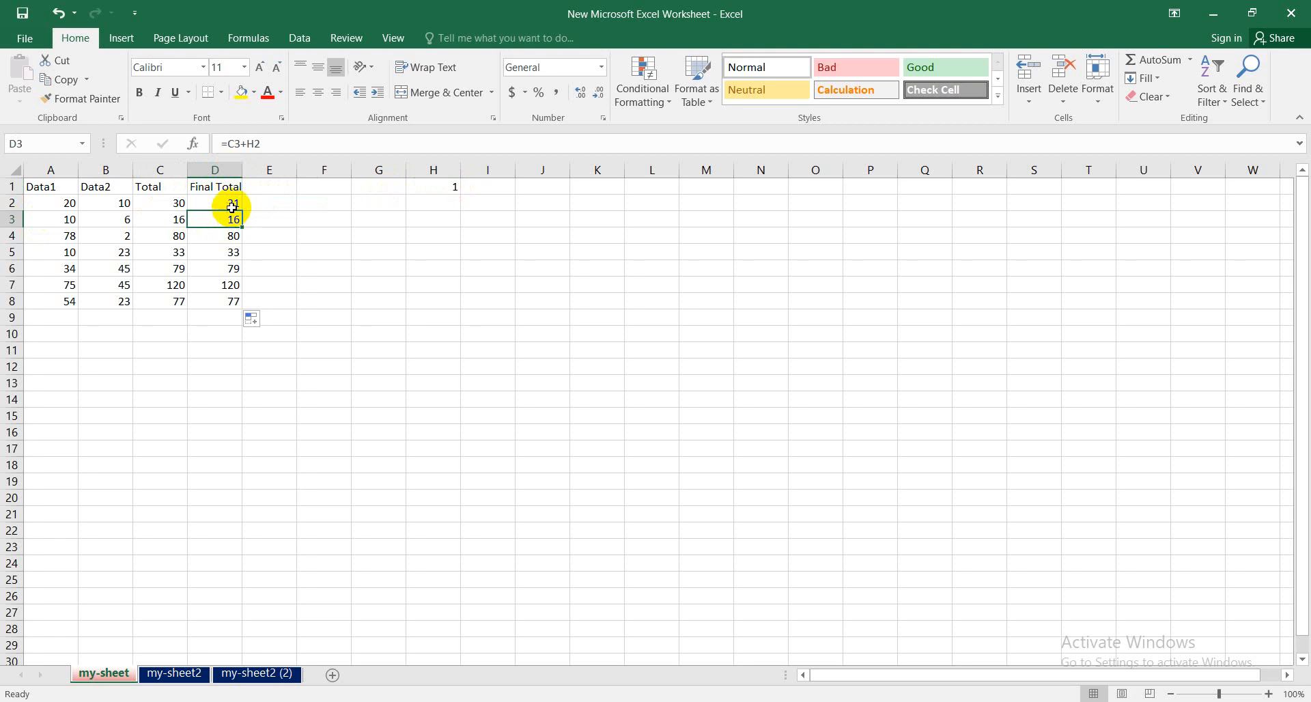
click(177, 218)
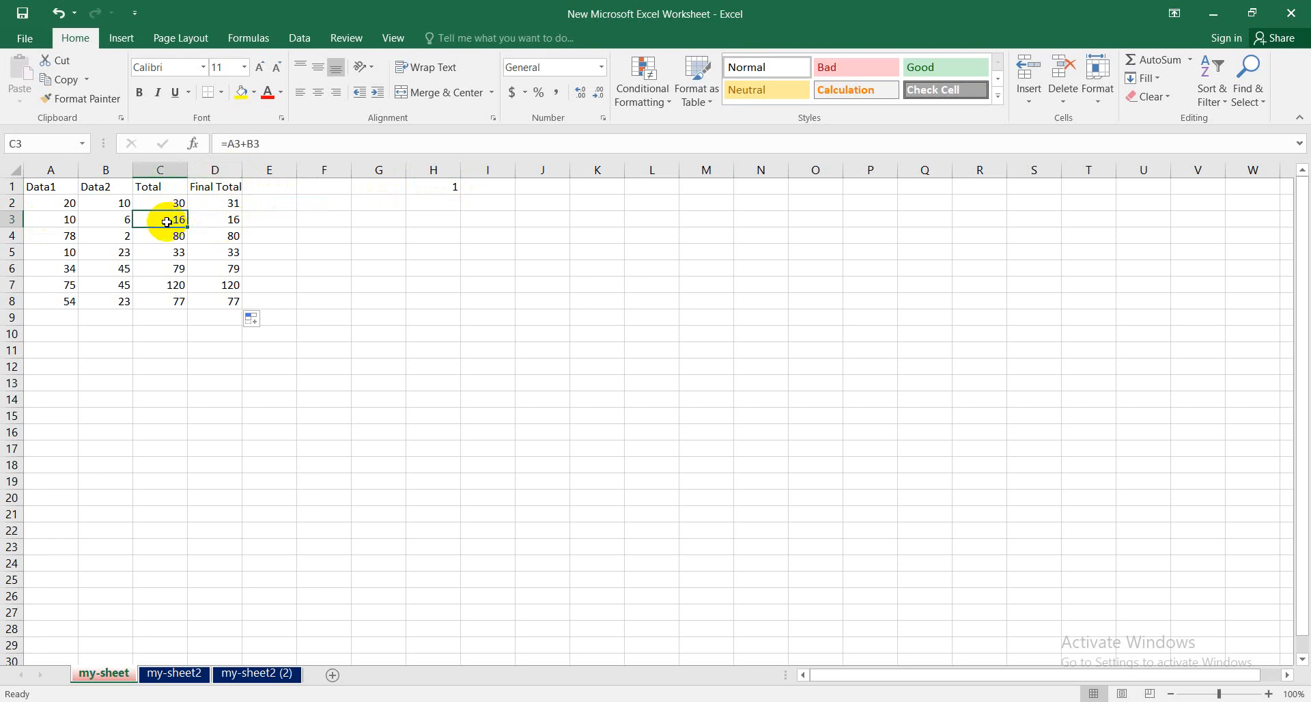
click(200, 217)
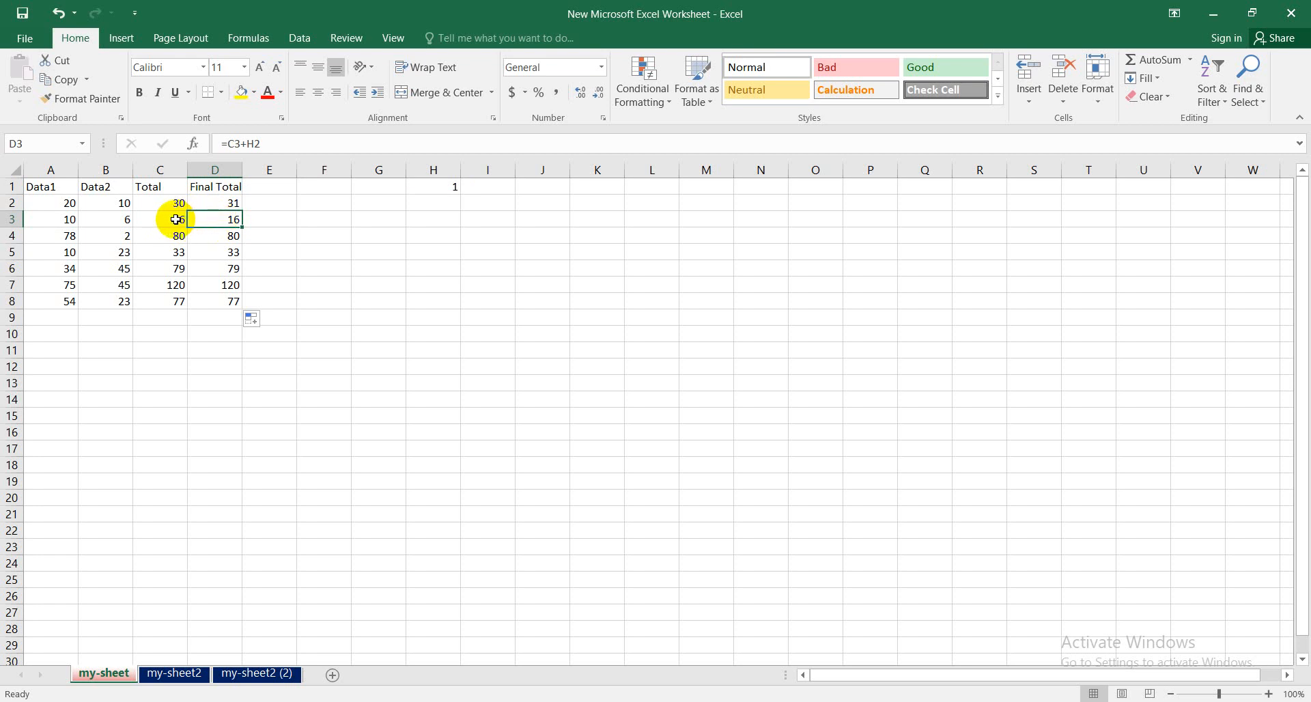
click(444, 204)
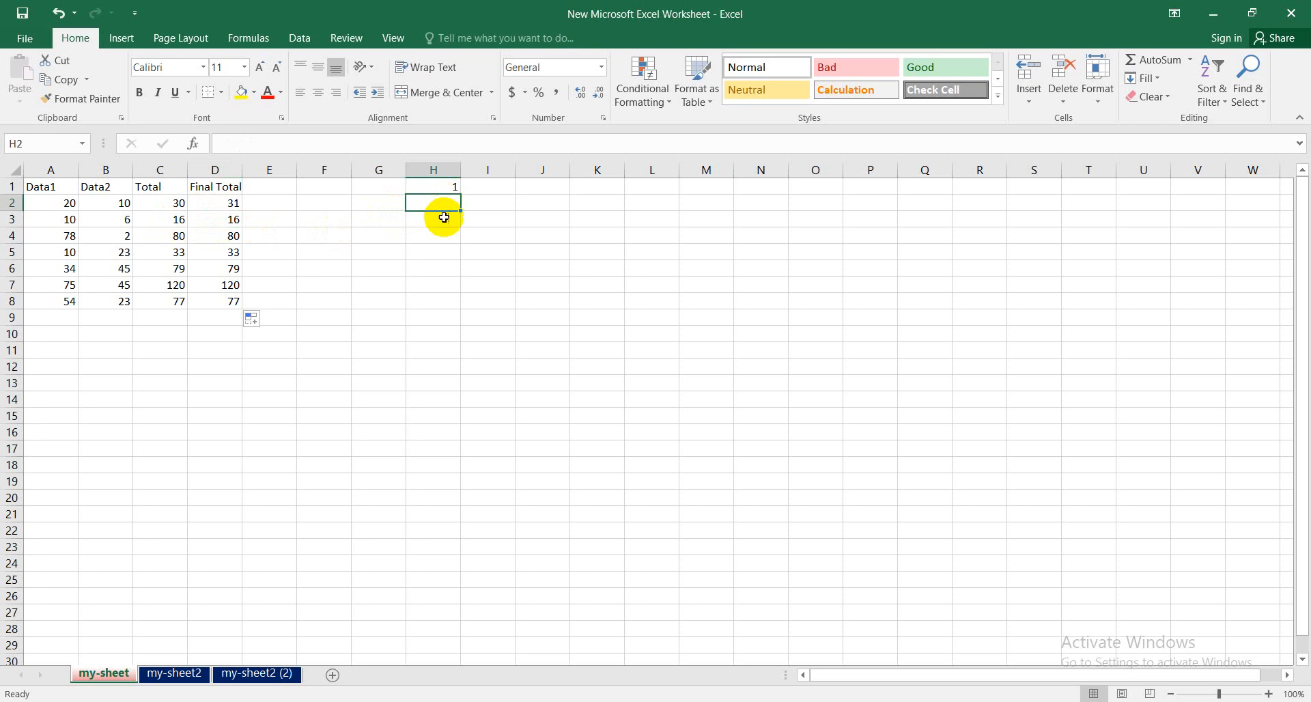
click(439, 217)
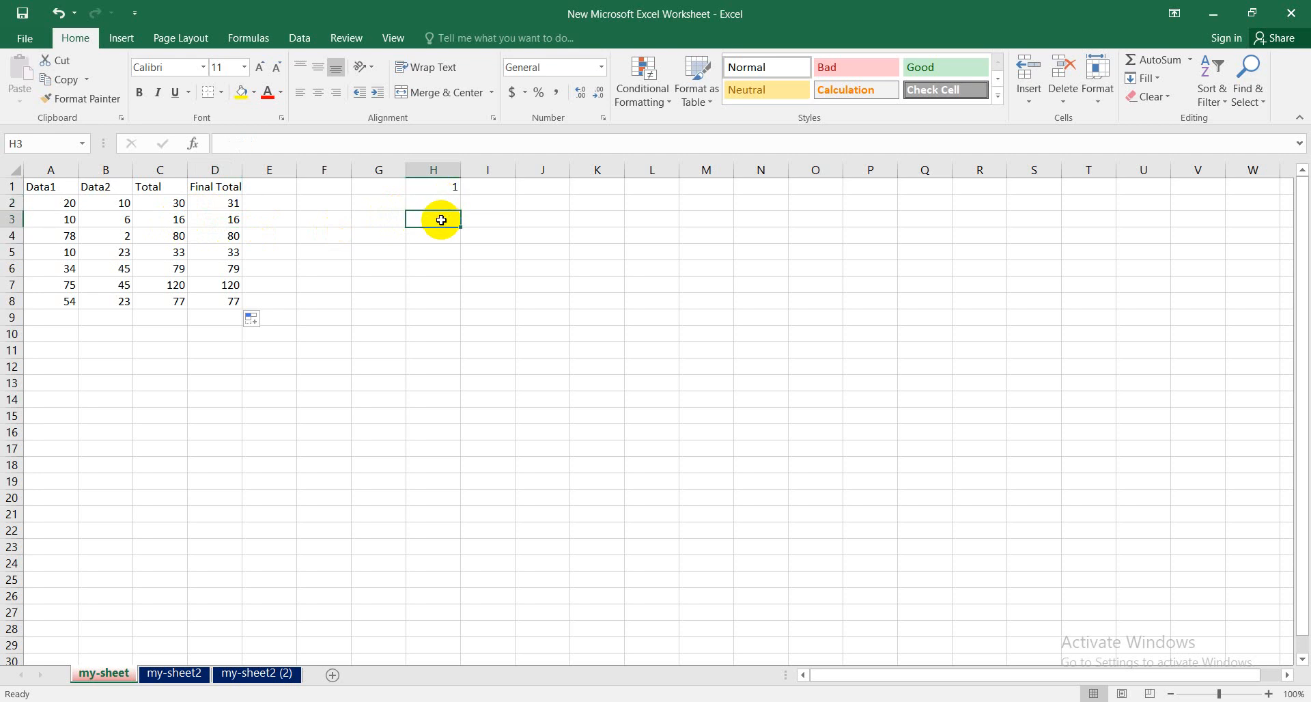
click(229, 235)
key(Return)
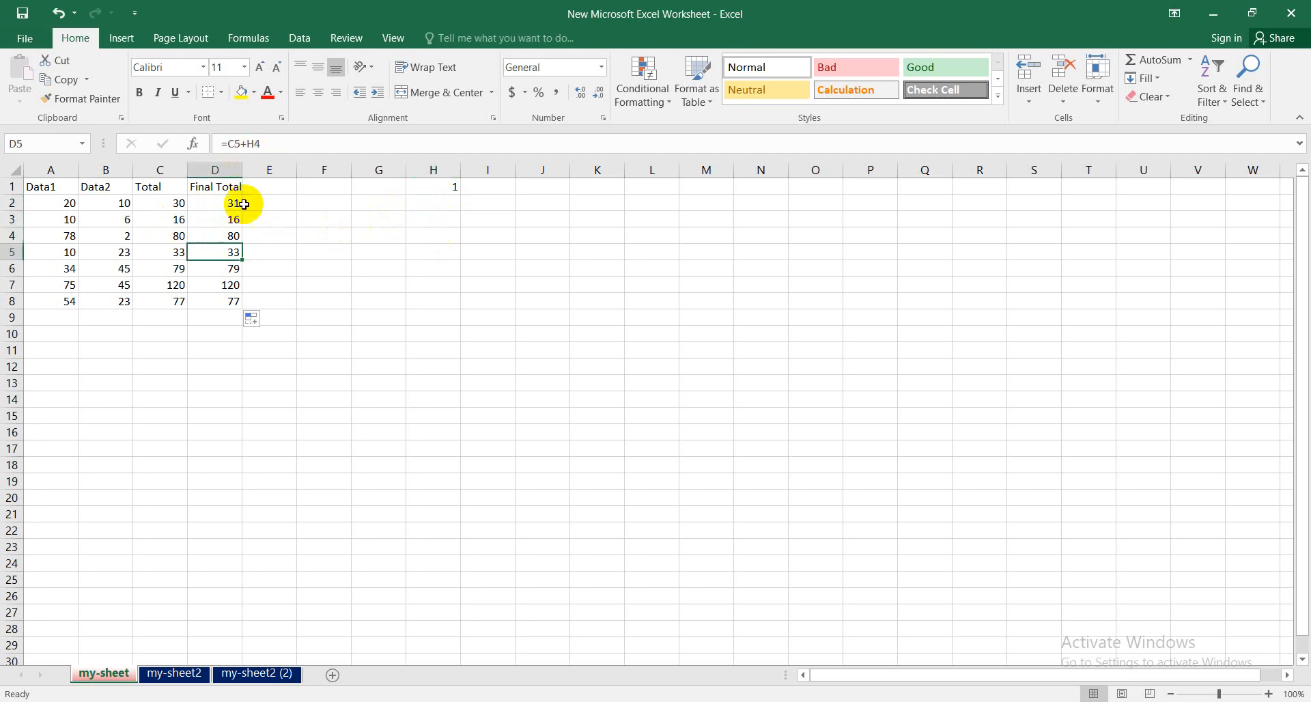
- Examine the Final Total formulas in D6 and D7 and the constant in cell H1
click(233, 271)
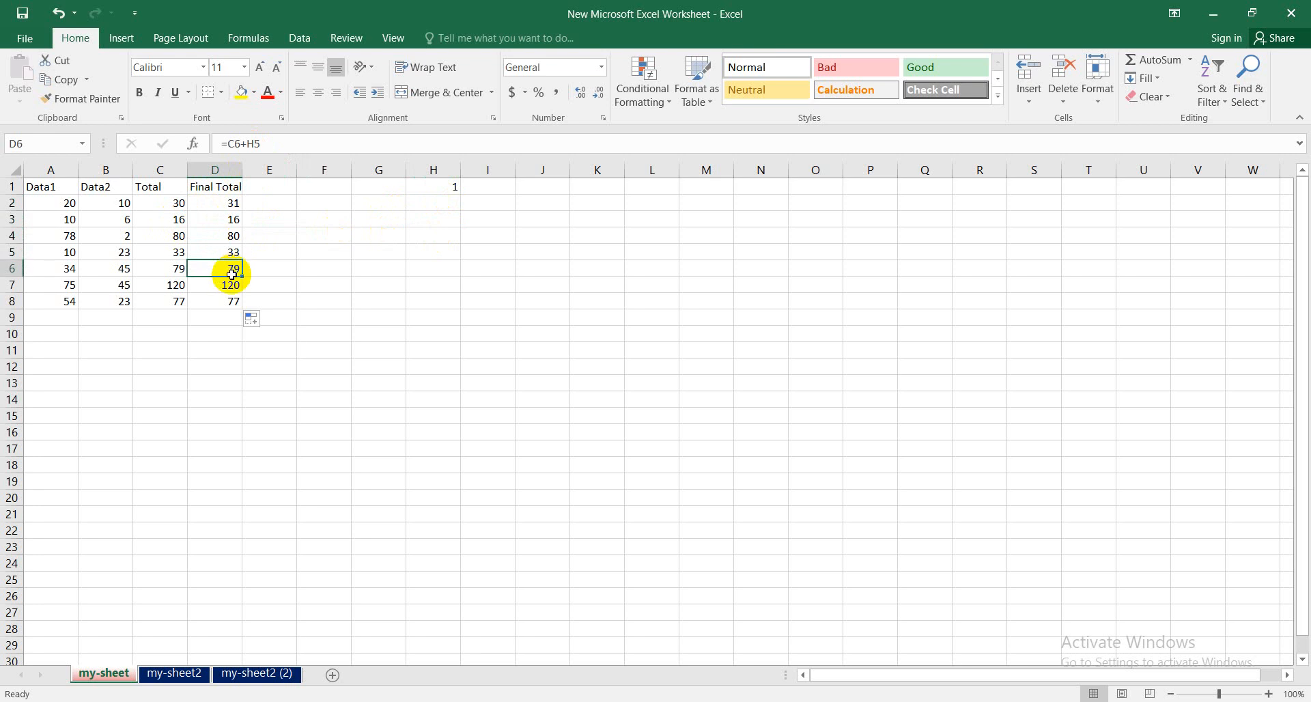
click(229, 284)
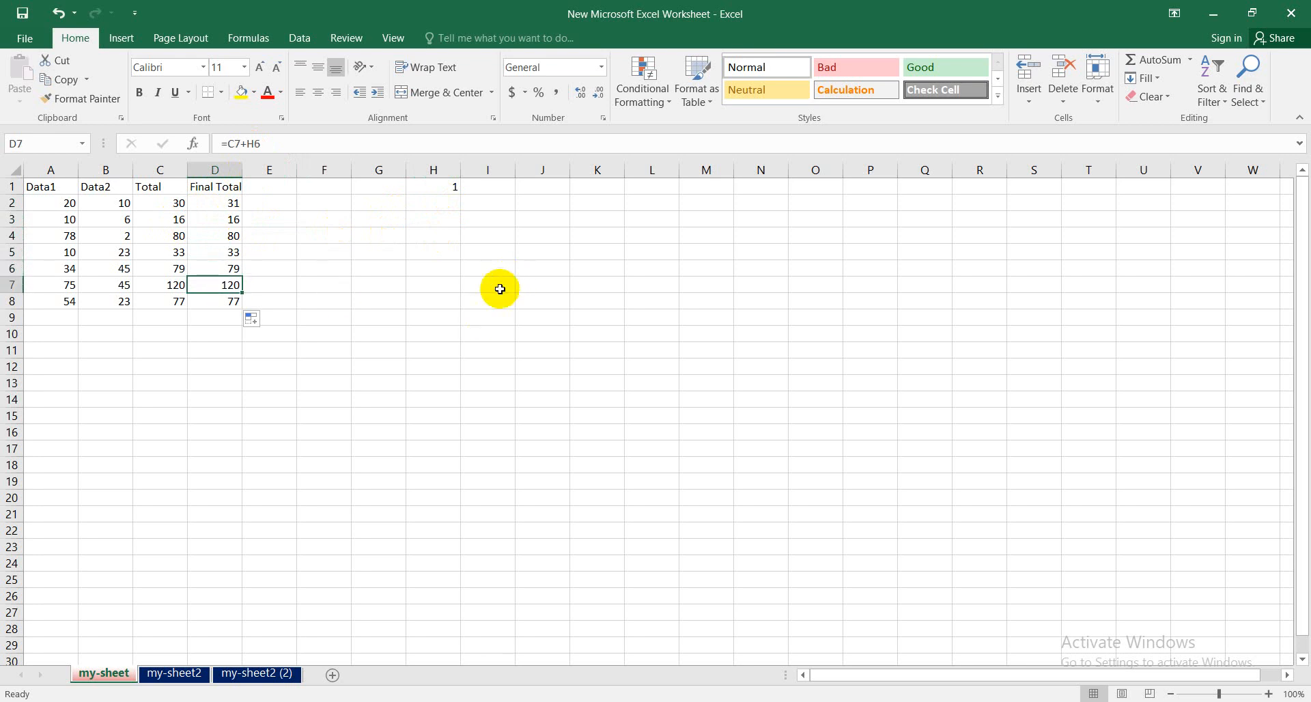
click(443, 187)
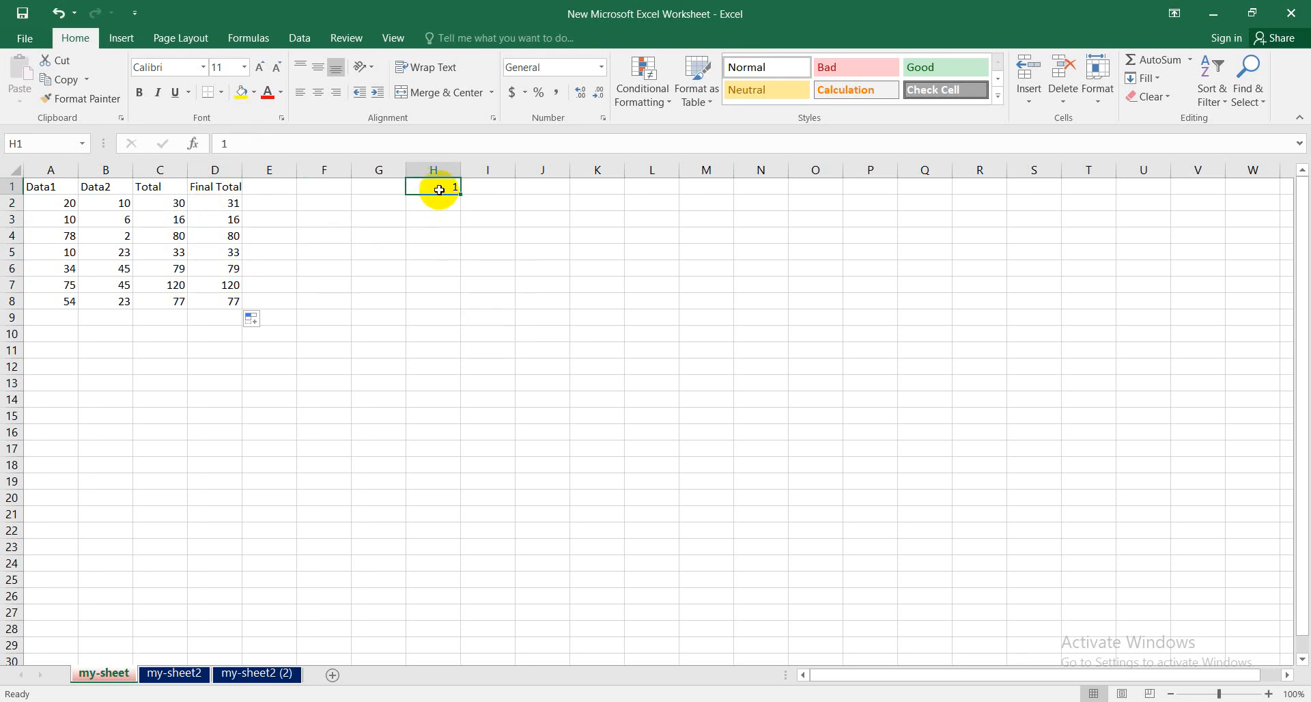
- Change the formula in D2 to =C2+H$1 to lock the constant's row, and fill it down through D8
click(233, 201)
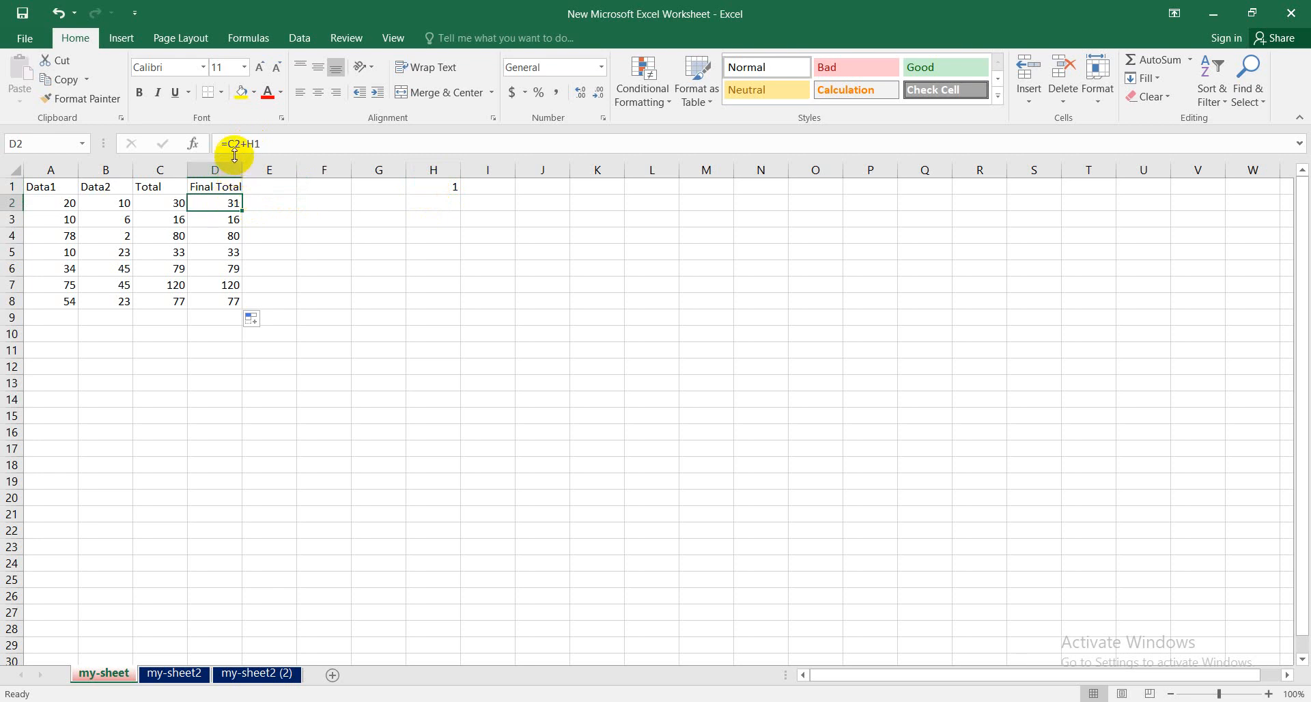
click(248, 145)
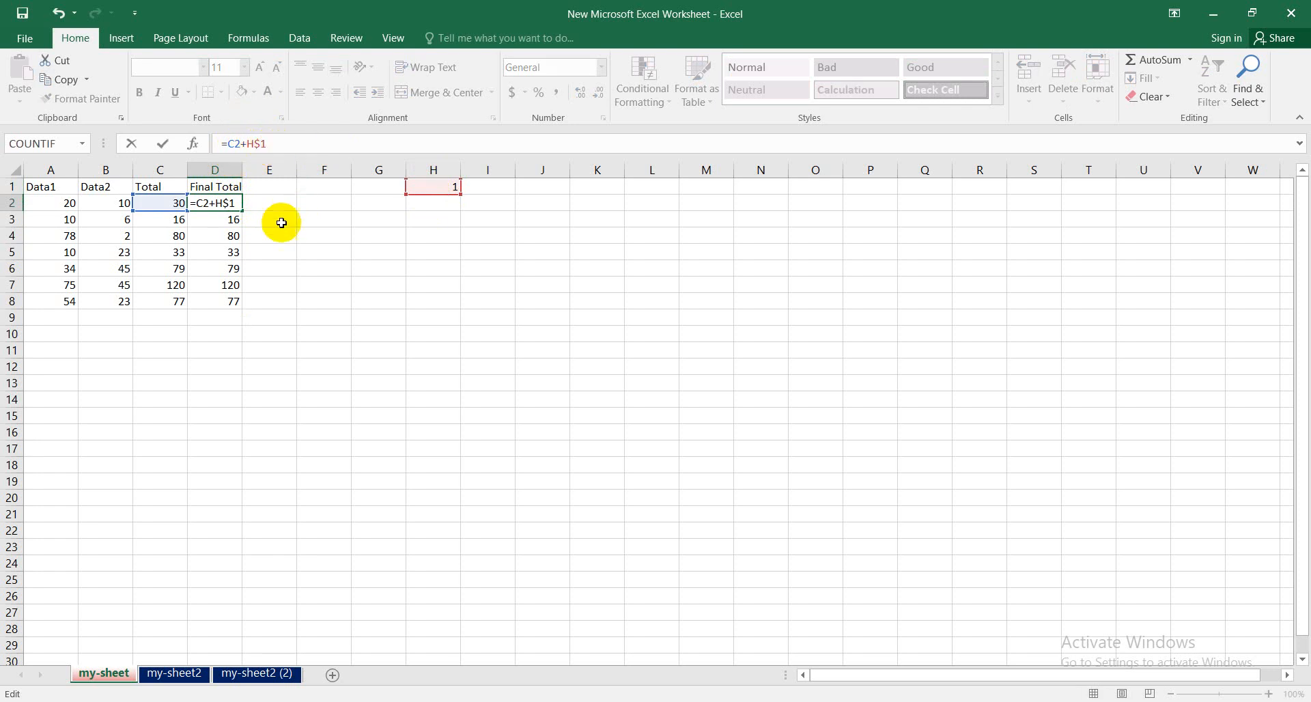
key(ctrl+Return)
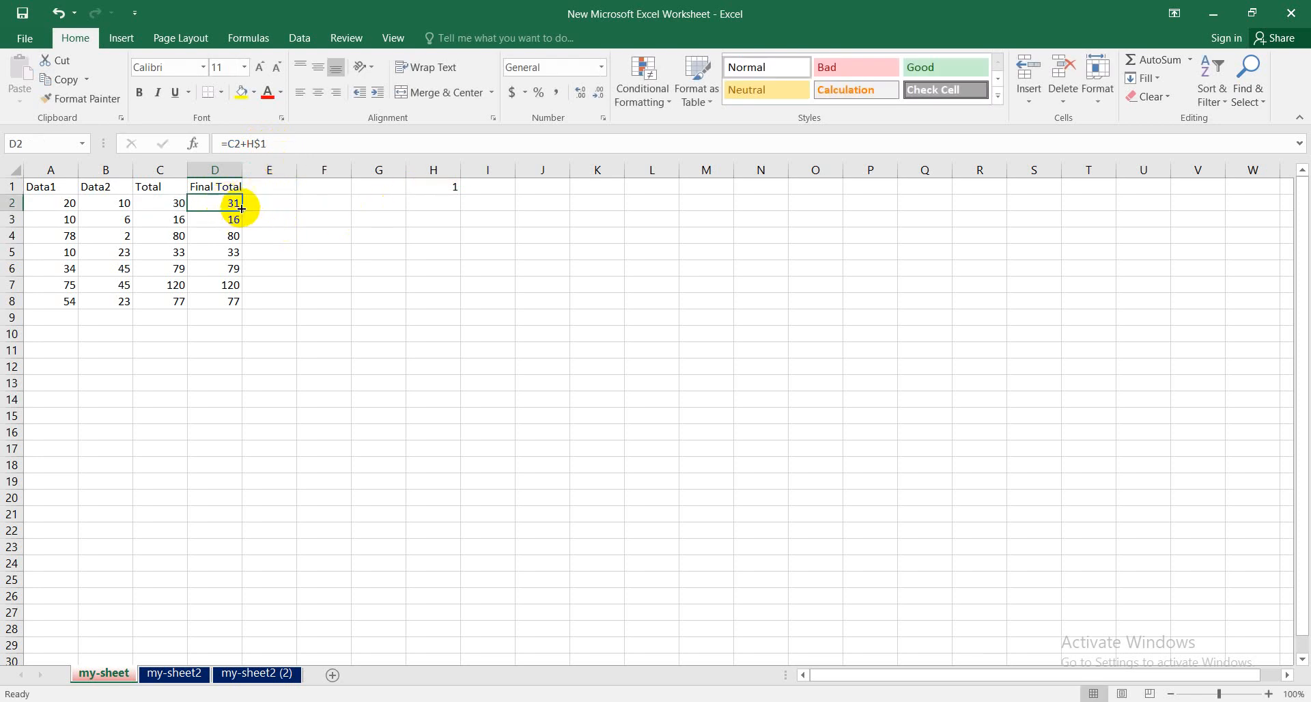
drag(241, 208, 232, 301)
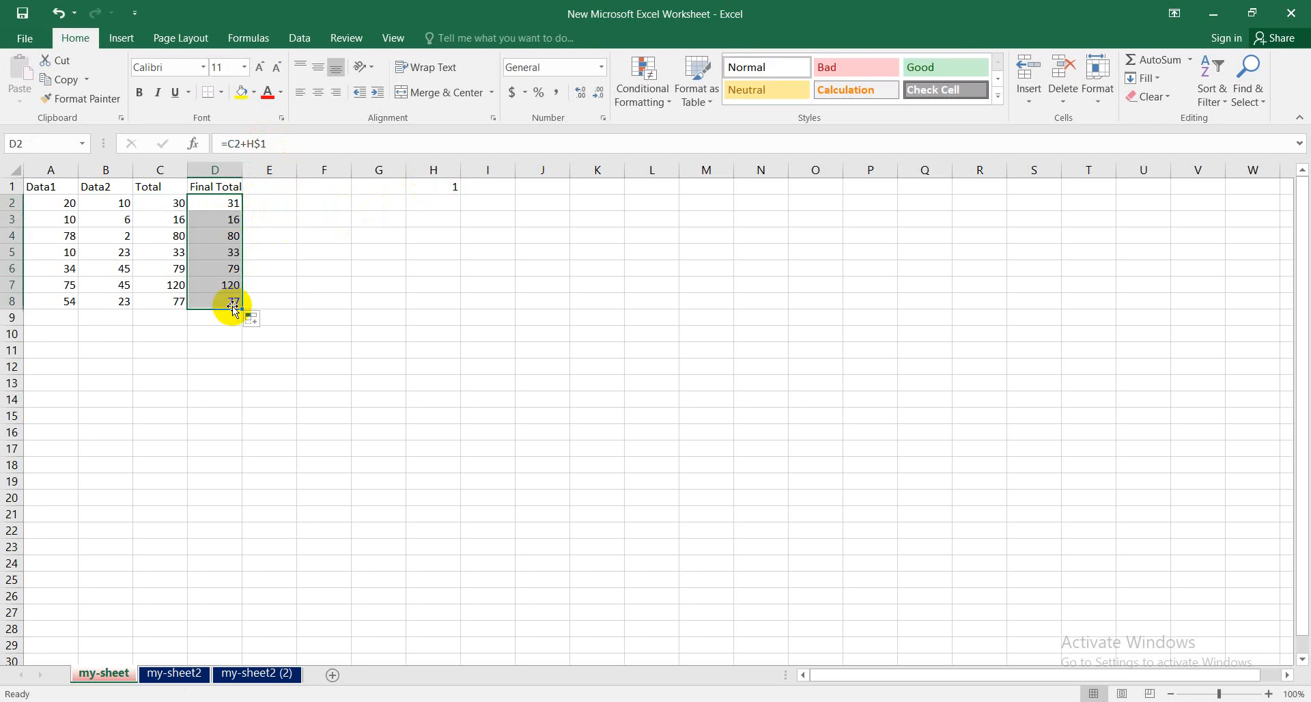
- Examine the refilled Final Total formulas from D3 to D8, checking which constant cell each one references
click(227, 219)
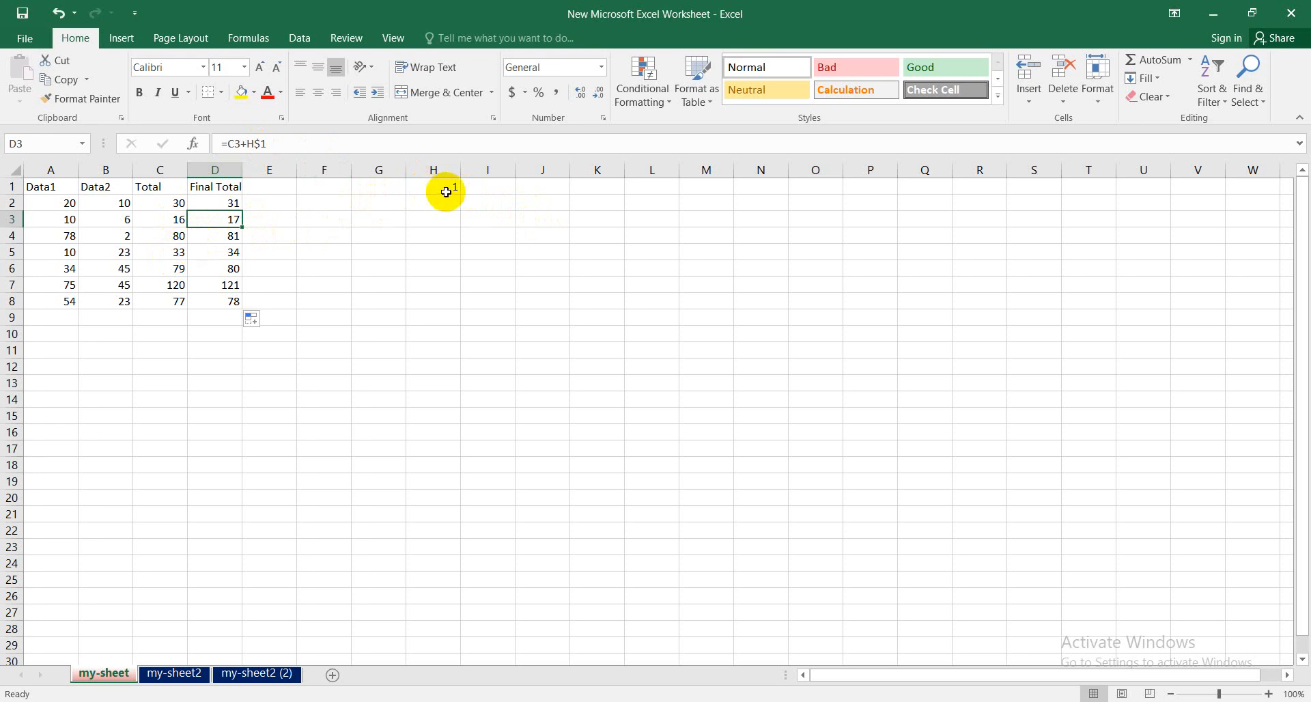
click(231, 252)
click(232, 235)
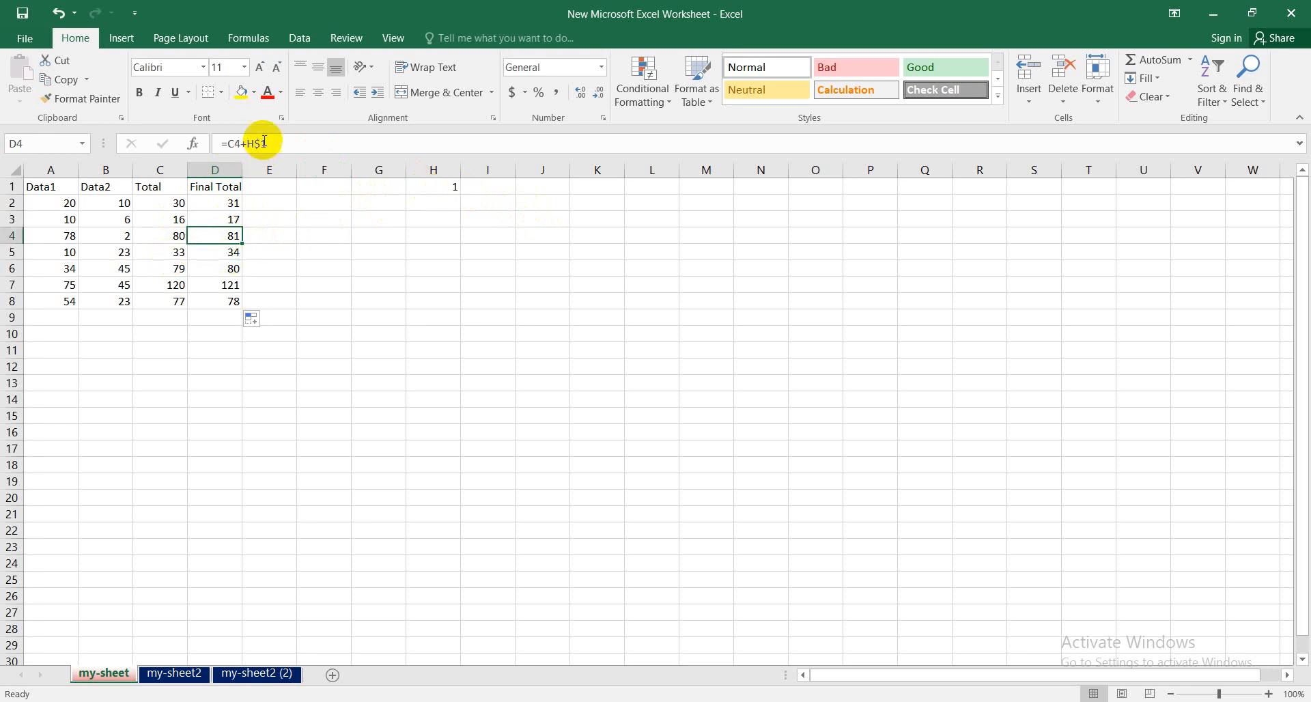
click(230, 252)
click(232, 269)
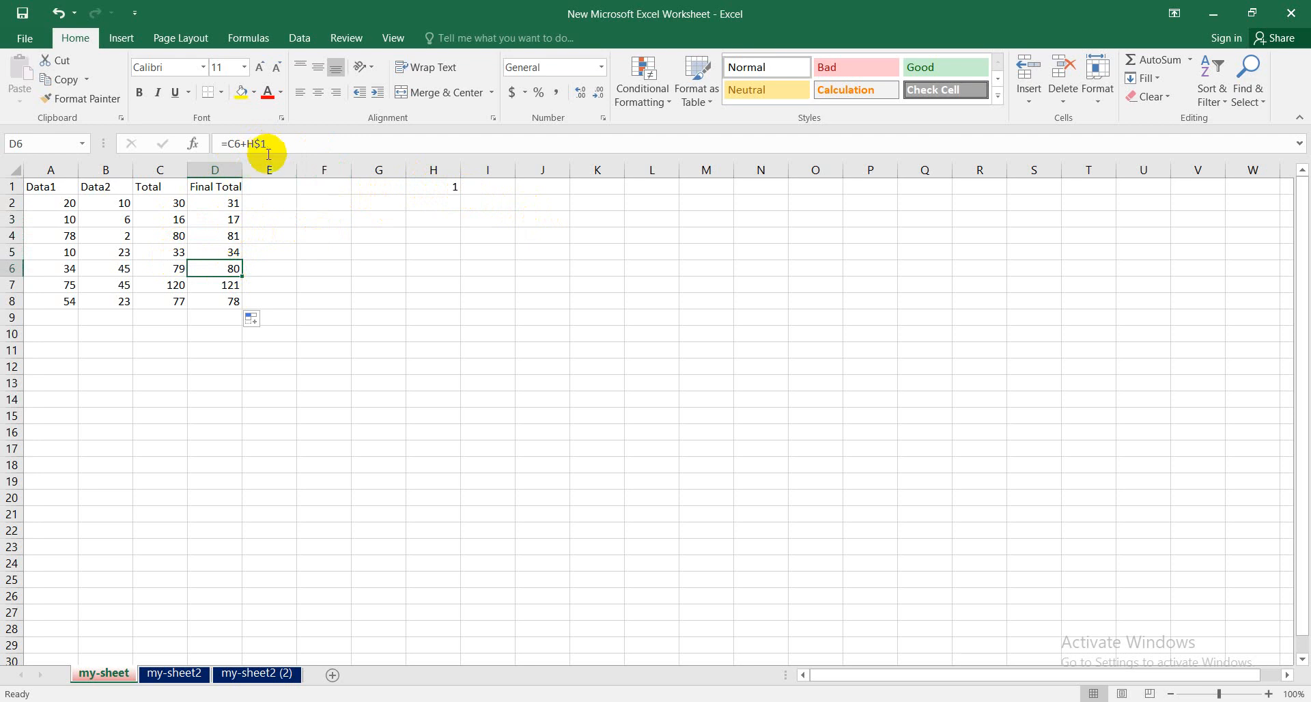
click(230, 287)
click(226, 301)
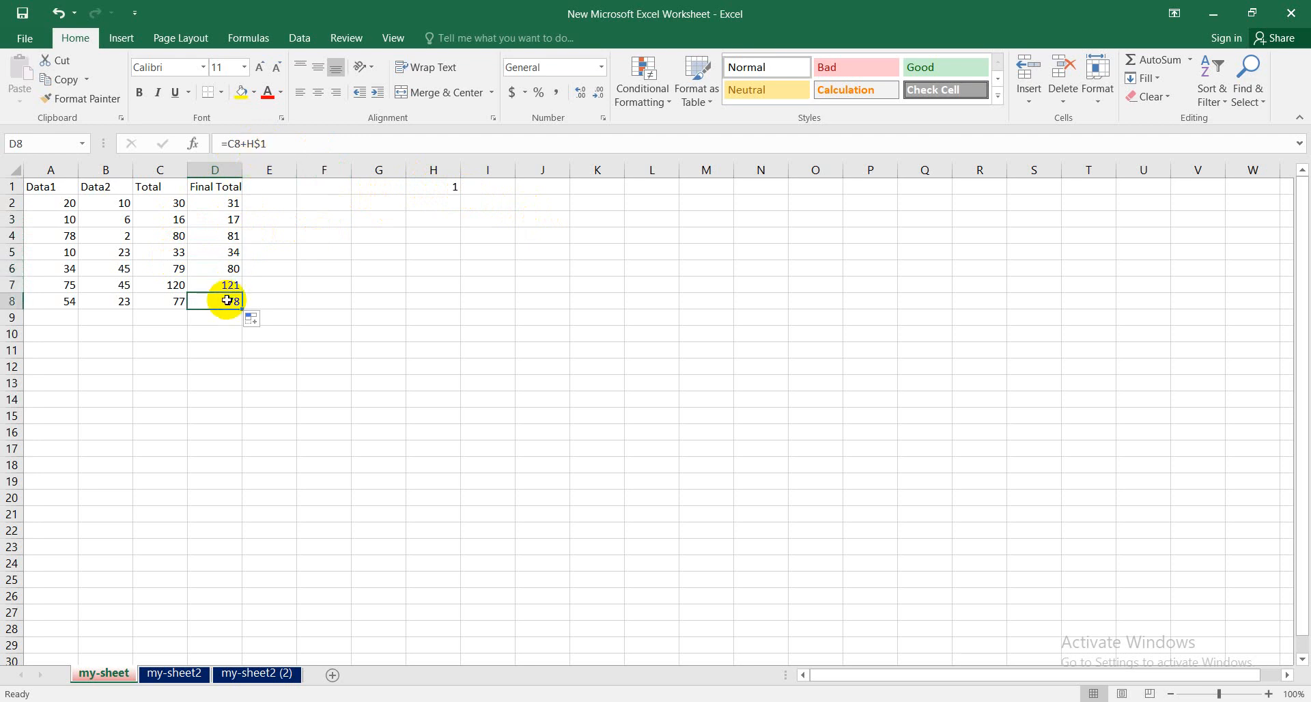